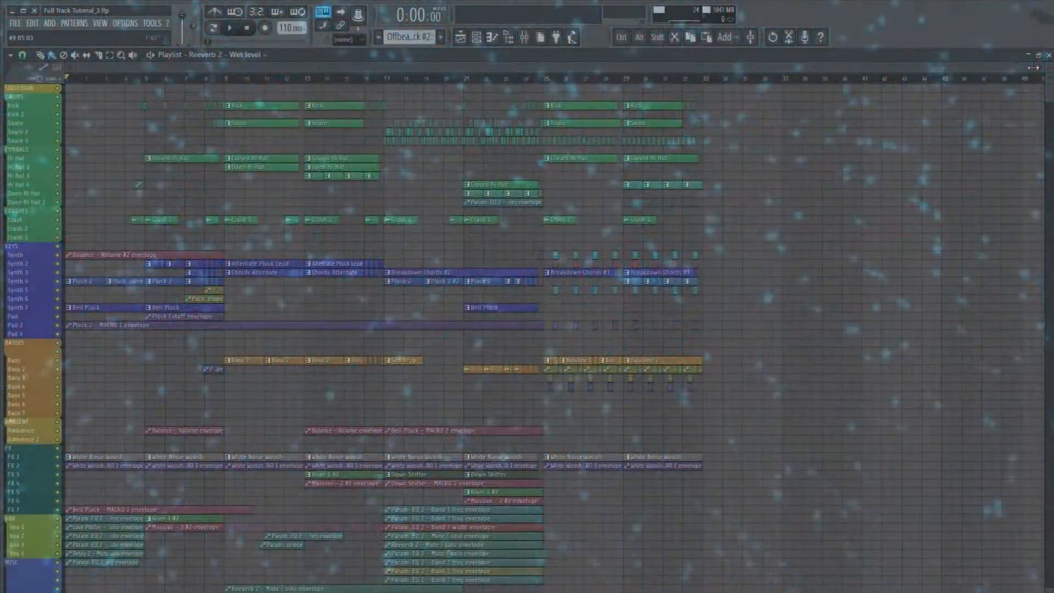
# Play through the existing arrangement up to its end near bar 33, reviewing the drum, synth and bass tracks.
pyautogui.moveTo(1033, 67); pyautogui.dragTo(43, 145)
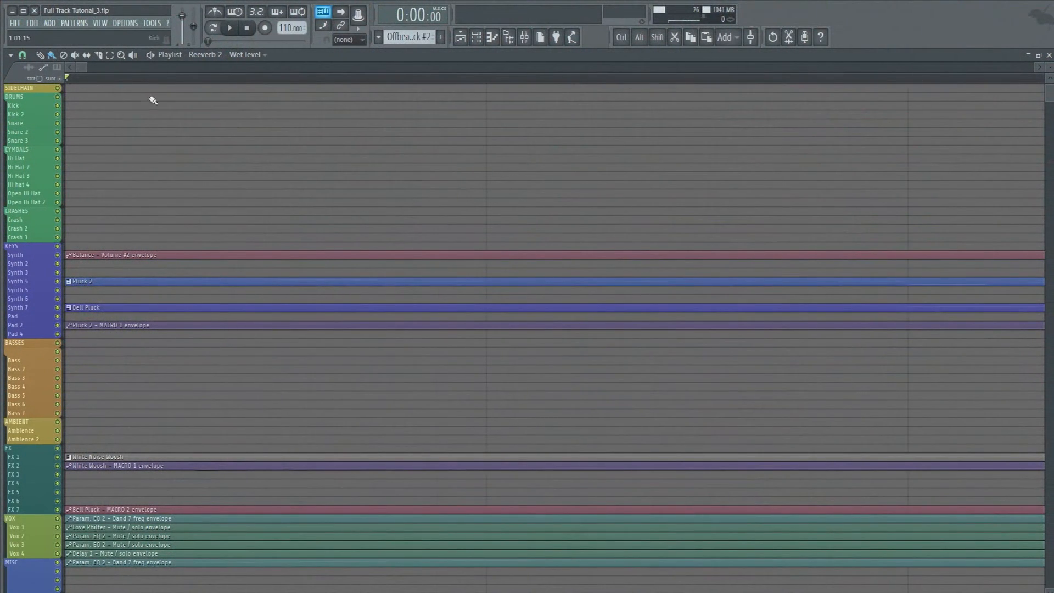
pyautogui.moveTo(1049, 67); pyautogui.dragTo(1049, 97)
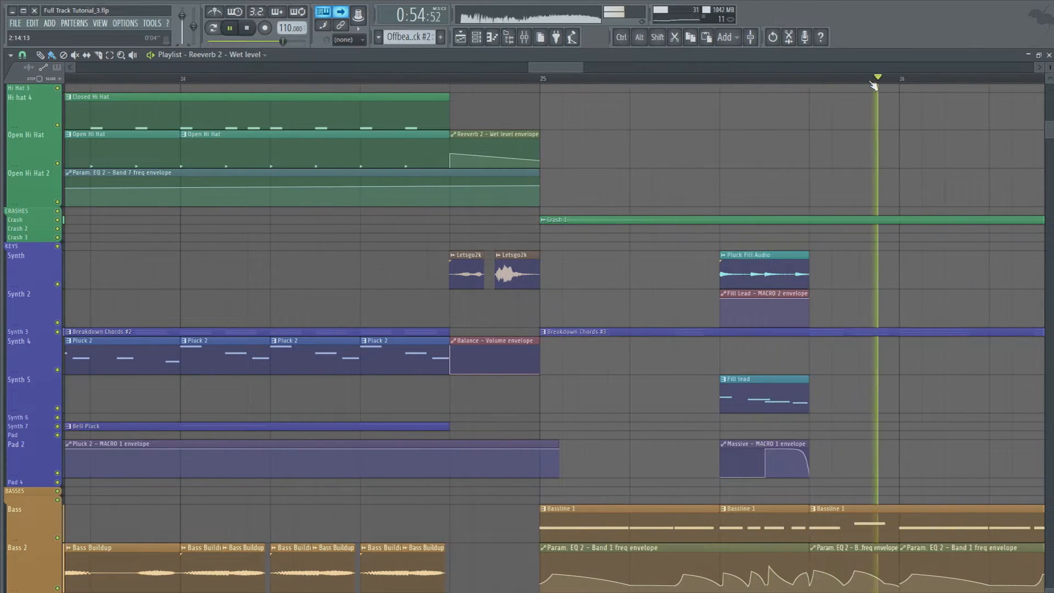
pyautogui.scroll(-5, 976, 228)
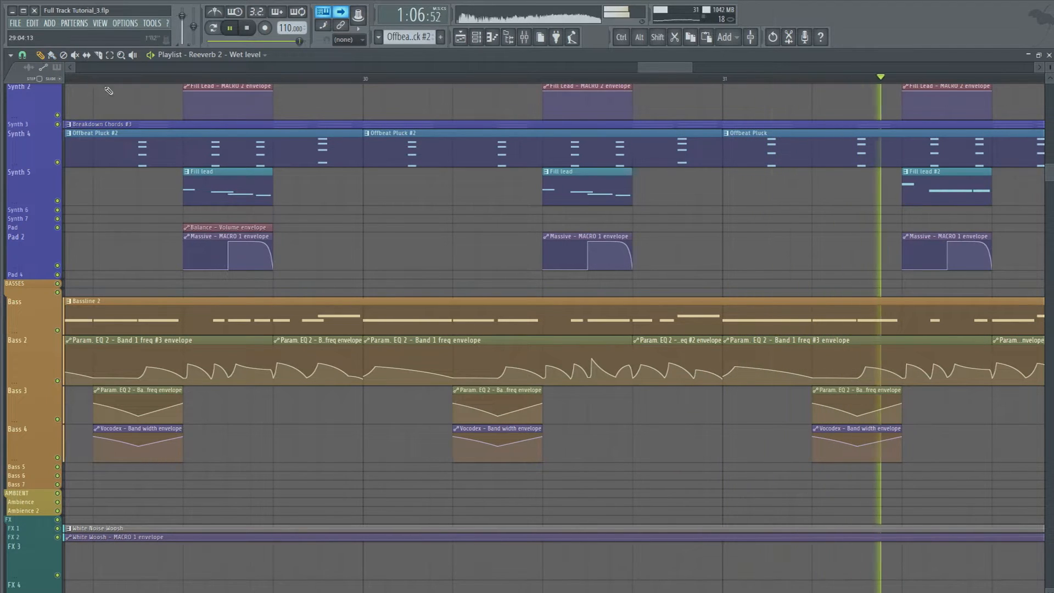
pyautogui.scroll(-6, 687, 100)
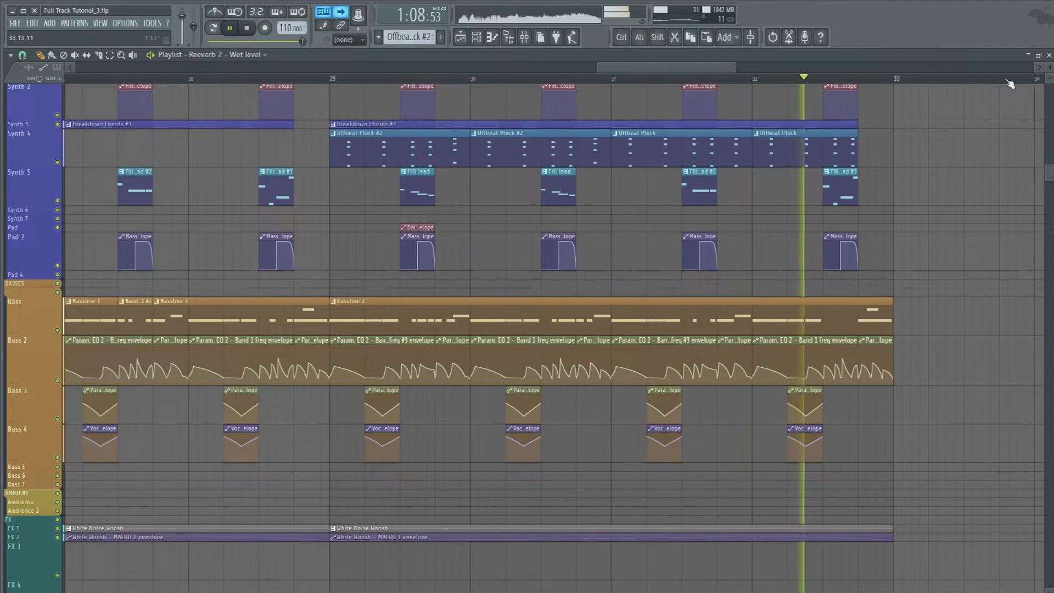
pyautogui.press('space')
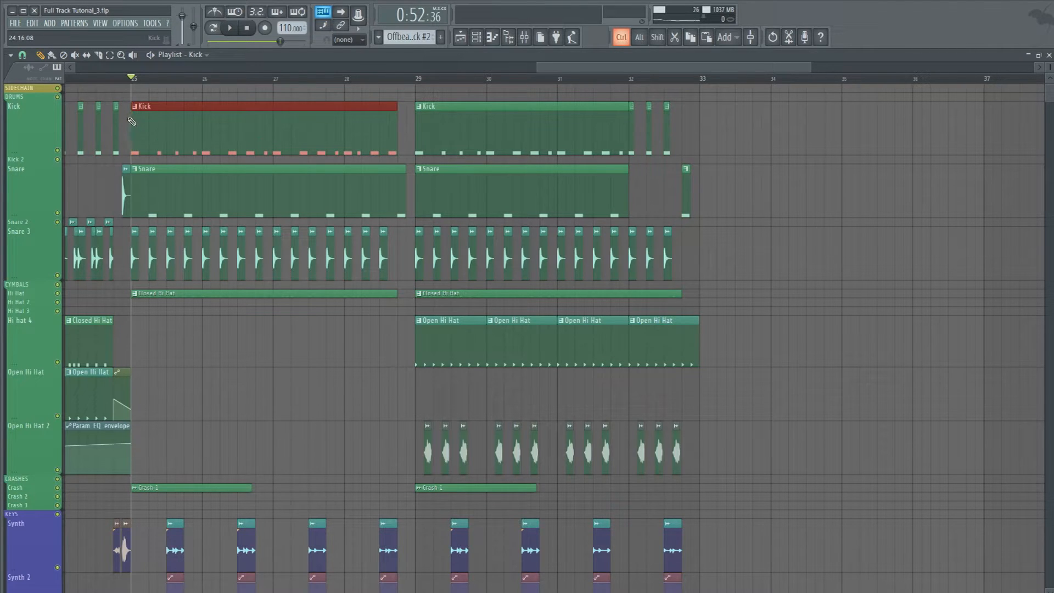
# Duplicate the kick, snare and closed hat clips of bars 25 to 32 so the copies start at bar 33.
pyautogui.moveTo(197, 159); pyautogui.dragTo(750, 300)
pyautogui.hotkey('ctrl', 'b')
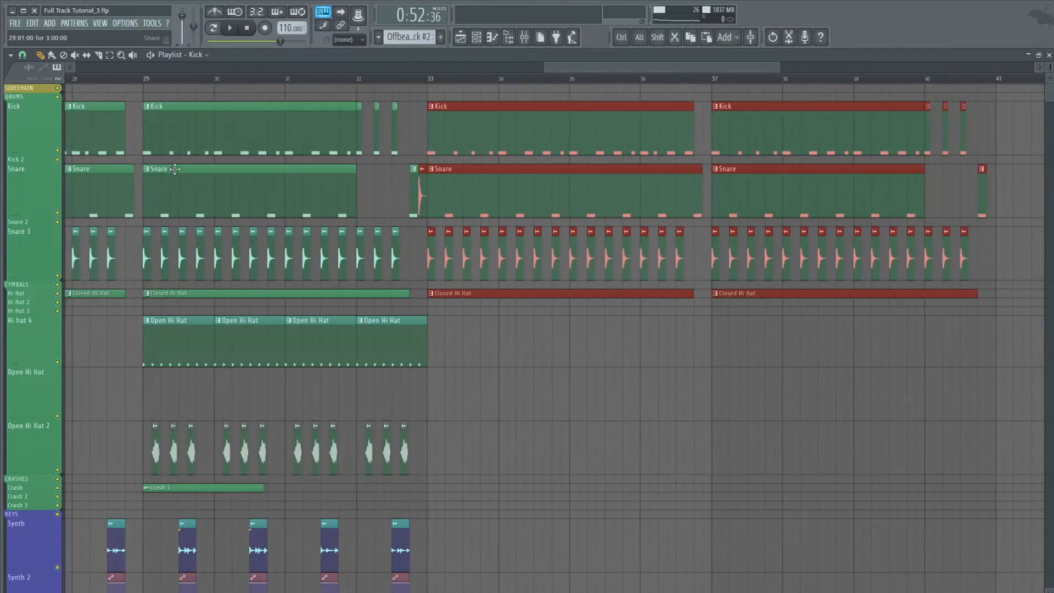
pyautogui.scroll(-2, 430, 88)
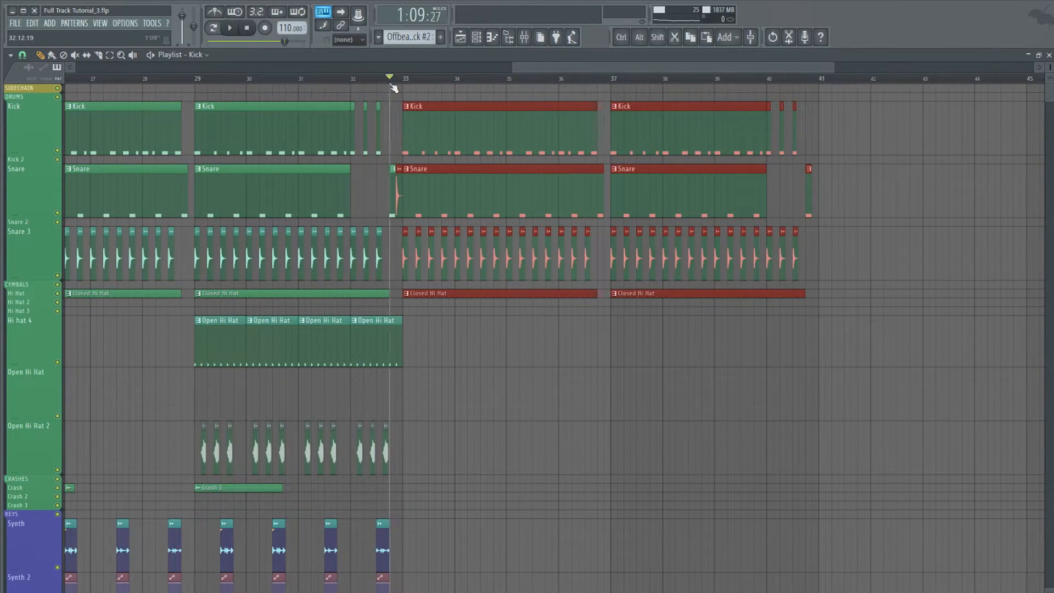
pyautogui.scroll(4, 392, 88)
pyautogui.scroll(-4, 393, 87)
pyautogui.scroll(-2, 211, 79)
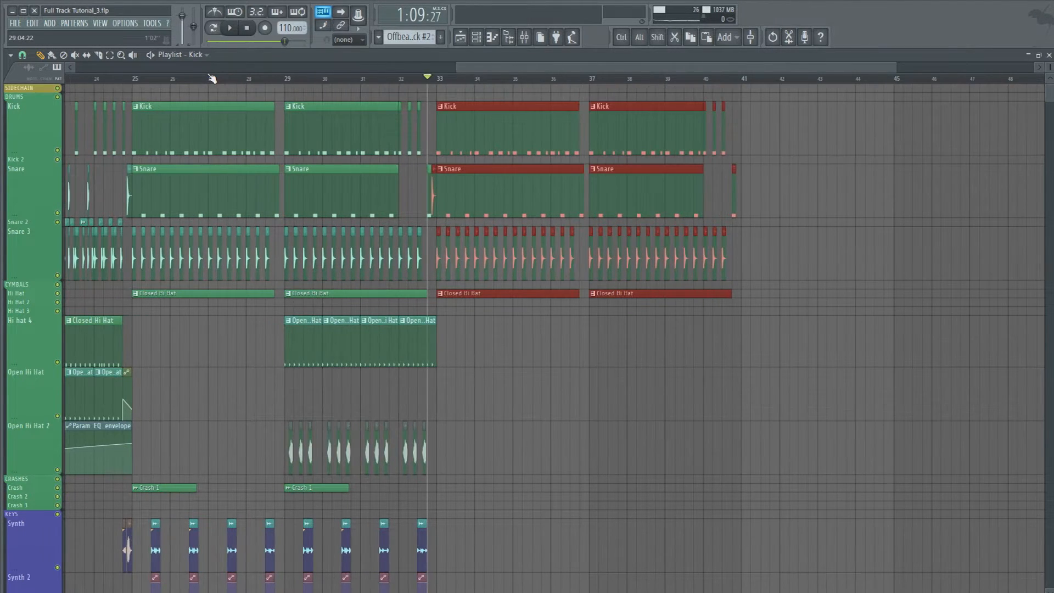
pyautogui.click(782, 199)
# Place a Reversed Kick clip on the Kick track directly before the kick patterns at bar 25 and bar 33.
pyautogui.hscroll(-8, 382, 106)
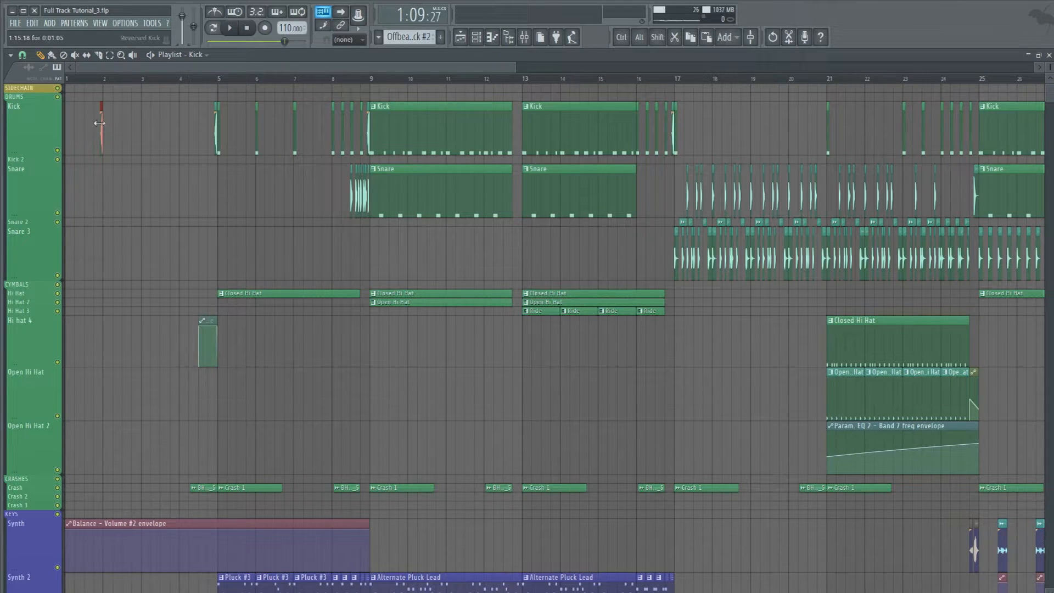
pyautogui.moveTo(102, 123); pyautogui.dragTo(933, 106)
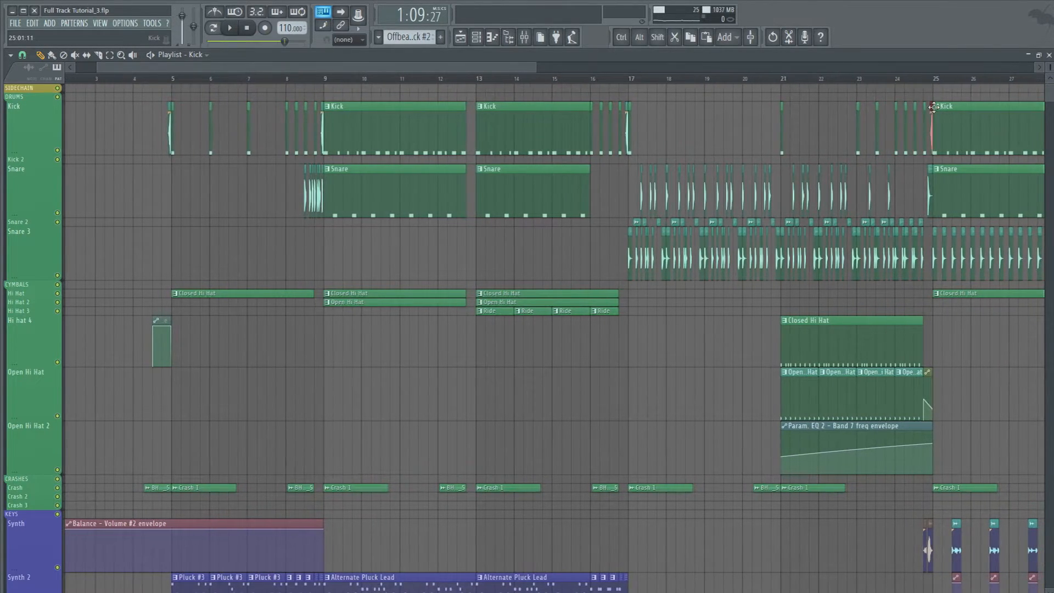
pyautogui.moveTo(492, 68); pyautogui.dragTo(849, 59)
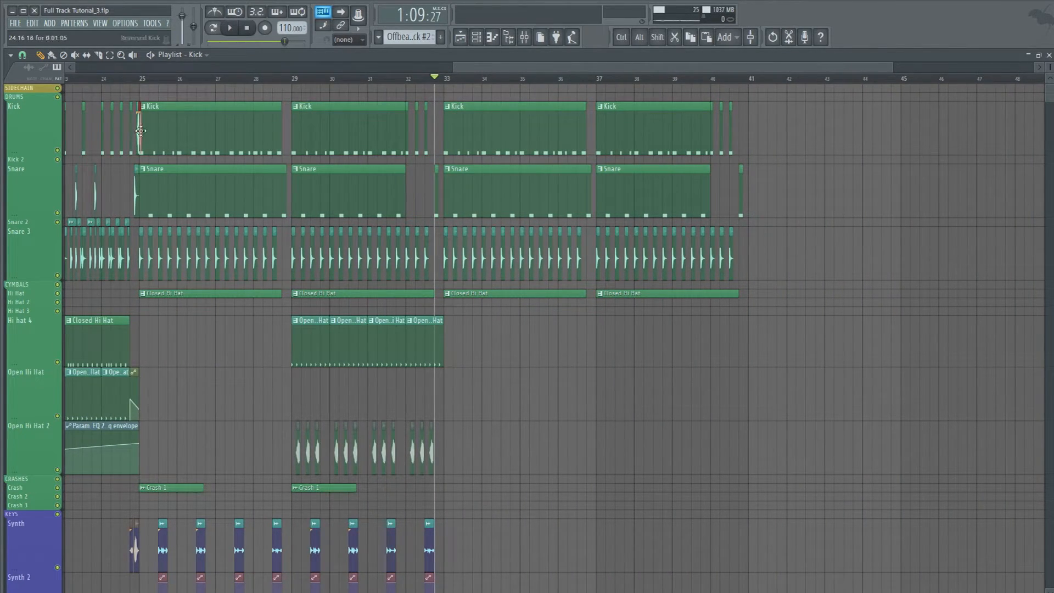
pyautogui.scroll(10, 436, 83)
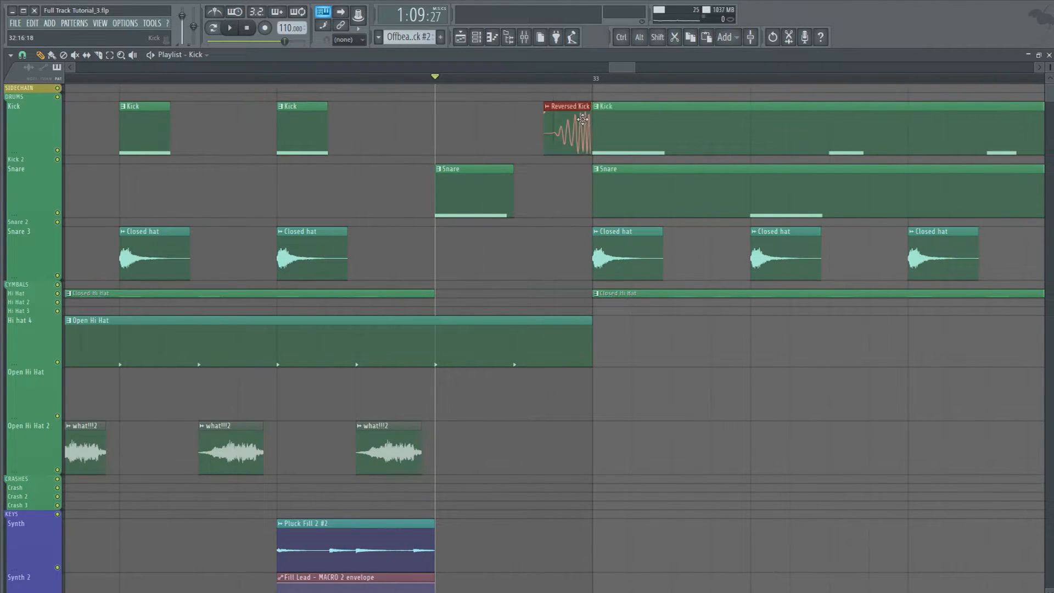
# Play the transition into bar 33 and check the Reversed Kick's sample settings.
pyautogui.press('space')
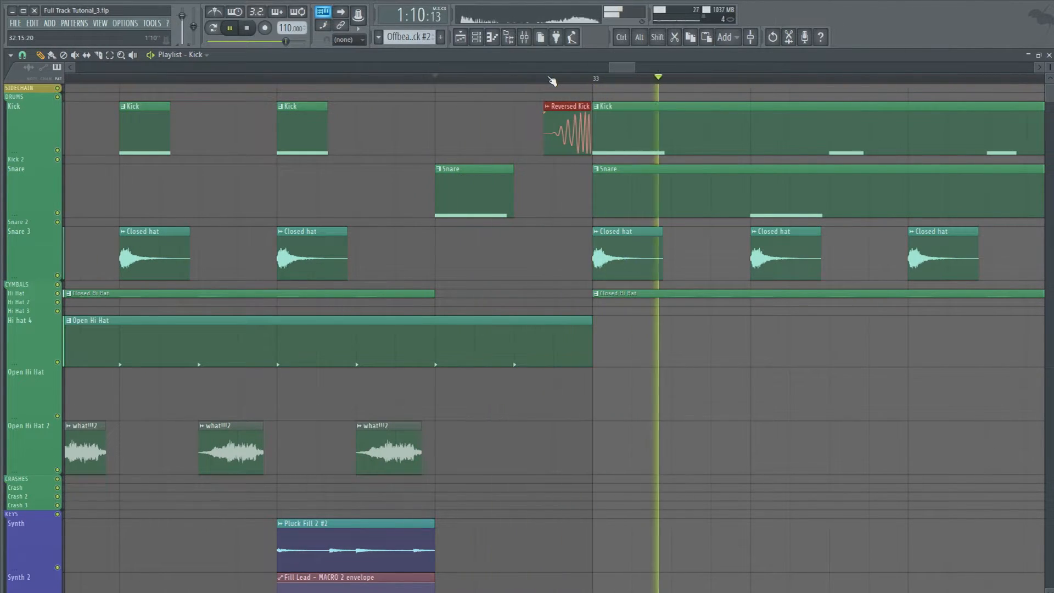
pyautogui.press('space')
pyautogui.scroll(-3, 552, 80)
pyautogui.press('space')
pyautogui.scroll(-2, 552, 80)
pyautogui.press('space')
pyautogui.doubleClick(553, 106)
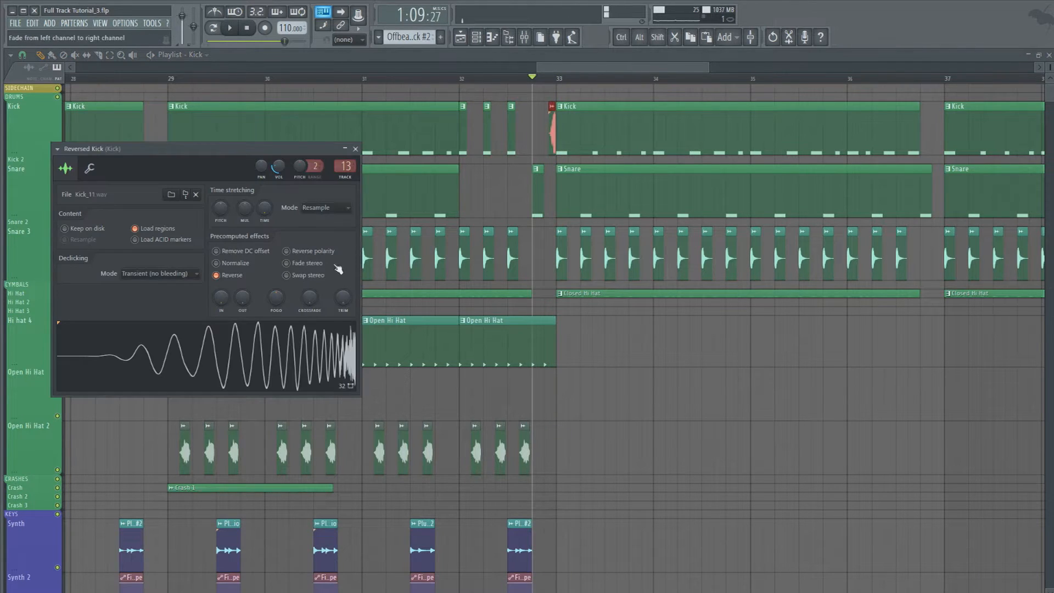
pyautogui.click(44, 129)
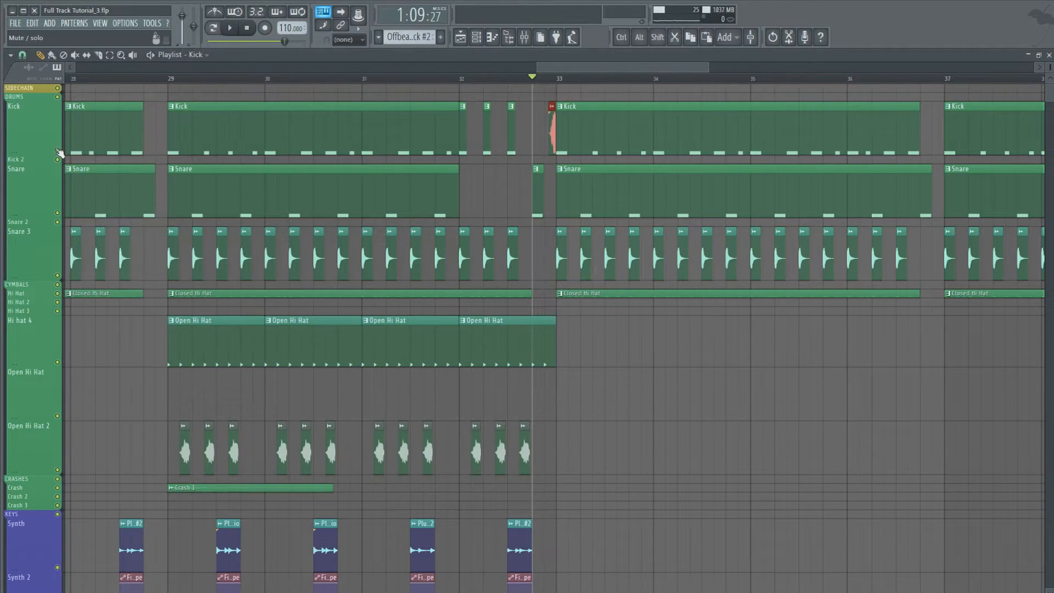
# Solo the Kick track and play the reversed kick leading into bar 33.
pyautogui.rightClick(58, 150)
pyautogui.press('space')
pyautogui.press('space')
pyautogui.press('space')
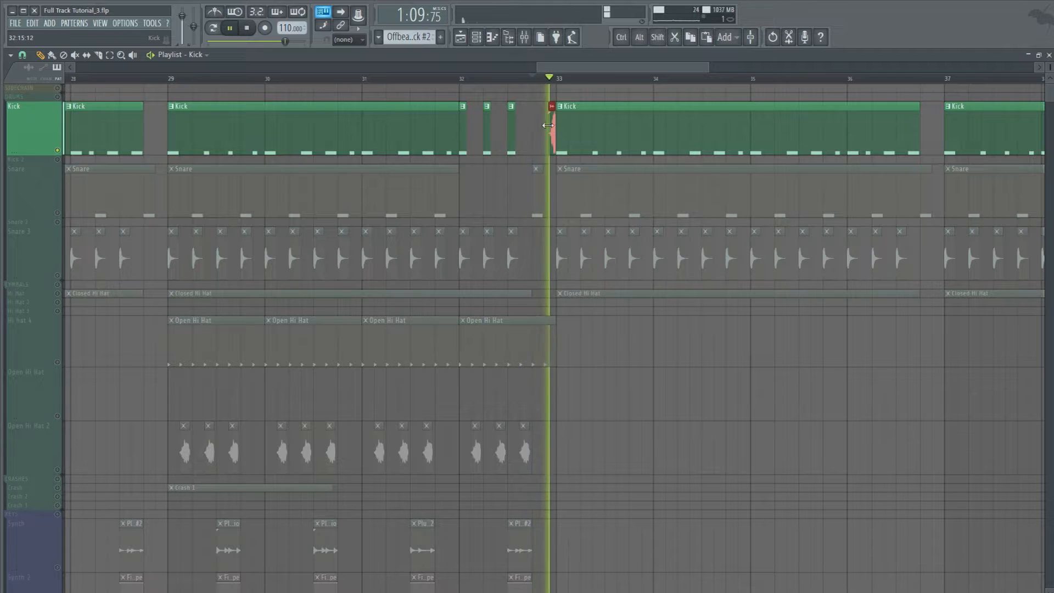
pyautogui.doubleClick(551, 129)
pyautogui.press('space')
pyautogui.press('space')
pyautogui.press('space')
pyautogui.press('space')
pyautogui.moveTo(280, 167); pyautogui.dragTo(280, 174)
pyautogui.press('space')
pyautogui.press('space')
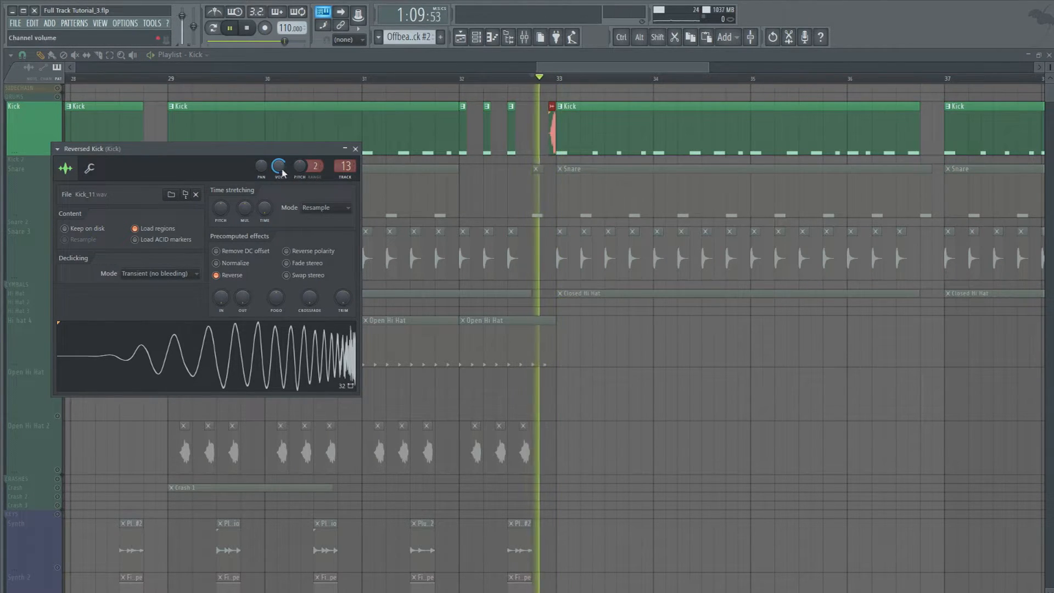
pyautogui.press('space')
# Close the Reversed Kick's sample settings and unsolo the Kick track.
pyautogui.scroll(-5, 493, 81)
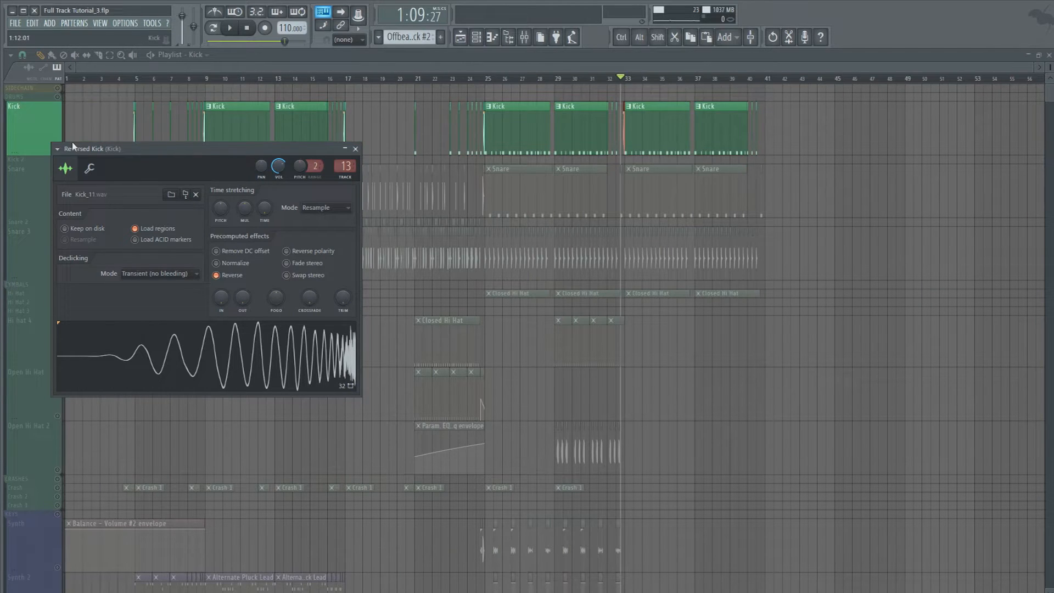
pyautogui.click(39, 130)
pyautogui.rightClick(58, 149)
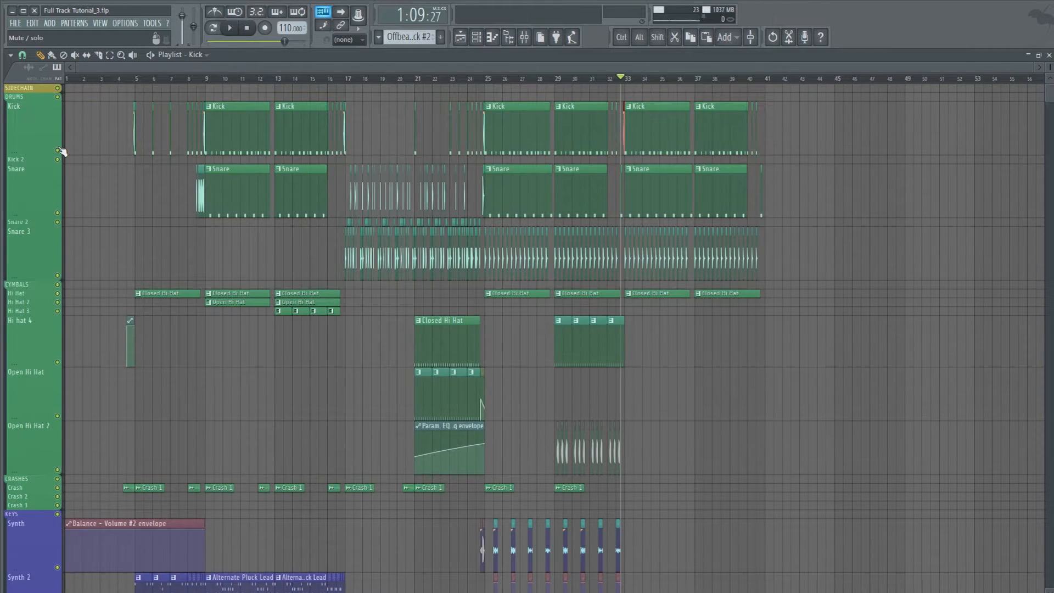
# Play the earlier transitions into bars 9, 17 and 25 to compare the reversed kick hits.
pyautogui.click(200, 78)
pyautogui.press('space')
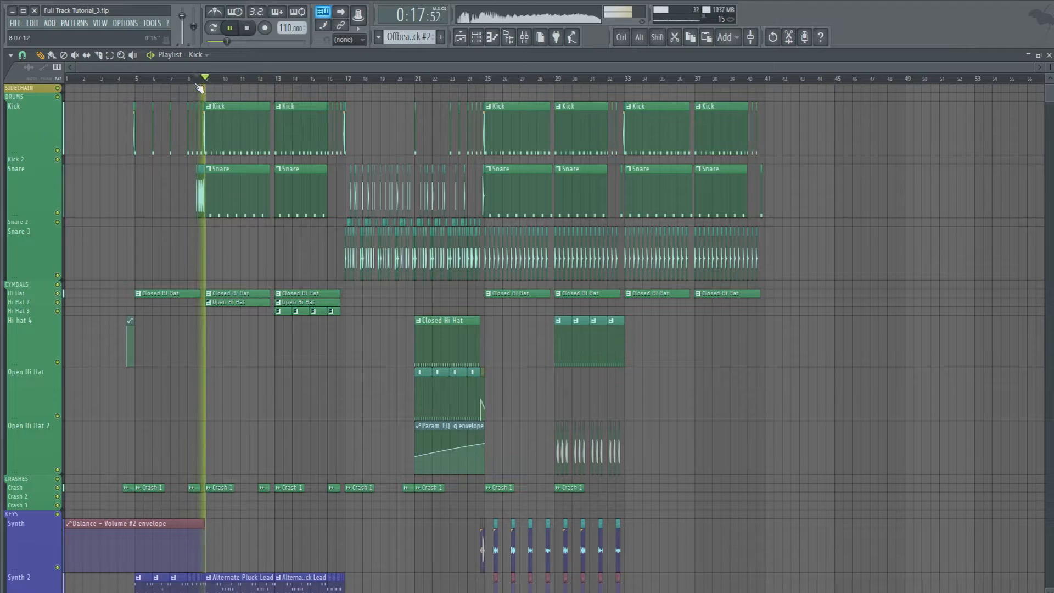
pyautogui.click(348, 80)
pyautogui.click(344, 82)
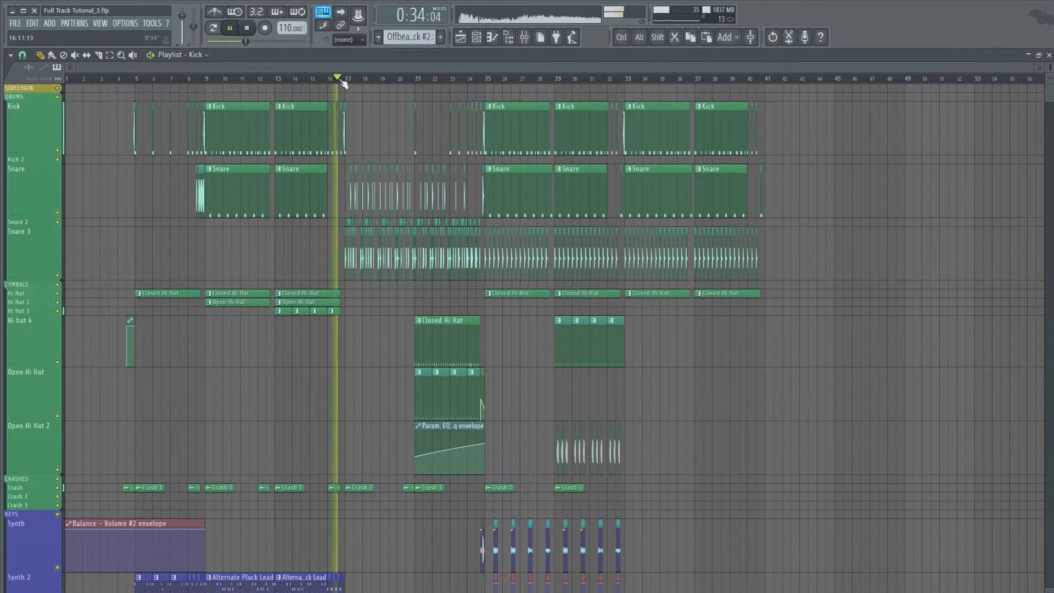
pyautogui.click(483, 81)
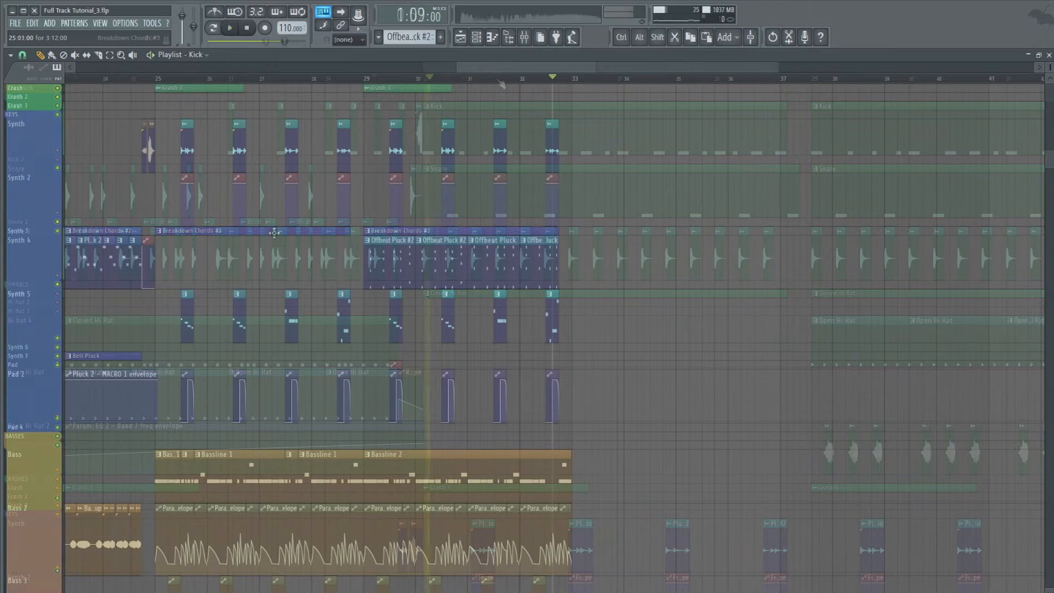
# Copy both Breakdown Chords #3 clips on the Synth 3 track so the copies start at bars 33 and 37.
pyautogui.moveTo(277, 230); pyautogui.dragTo(481, 230)
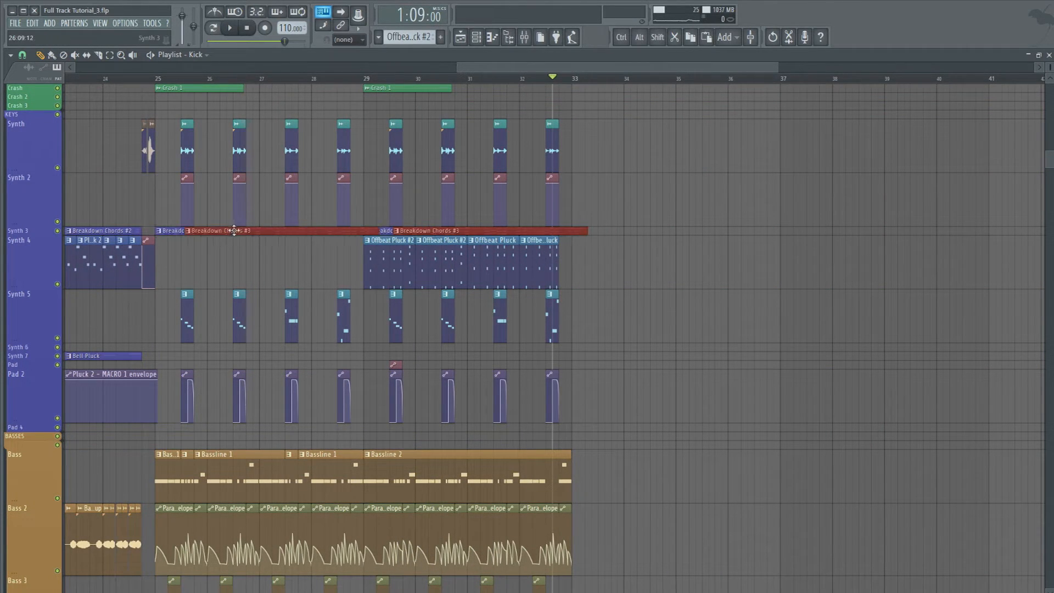
pyautogui.moveTo(208, 224); pyautogui.dragTo(565, 219)
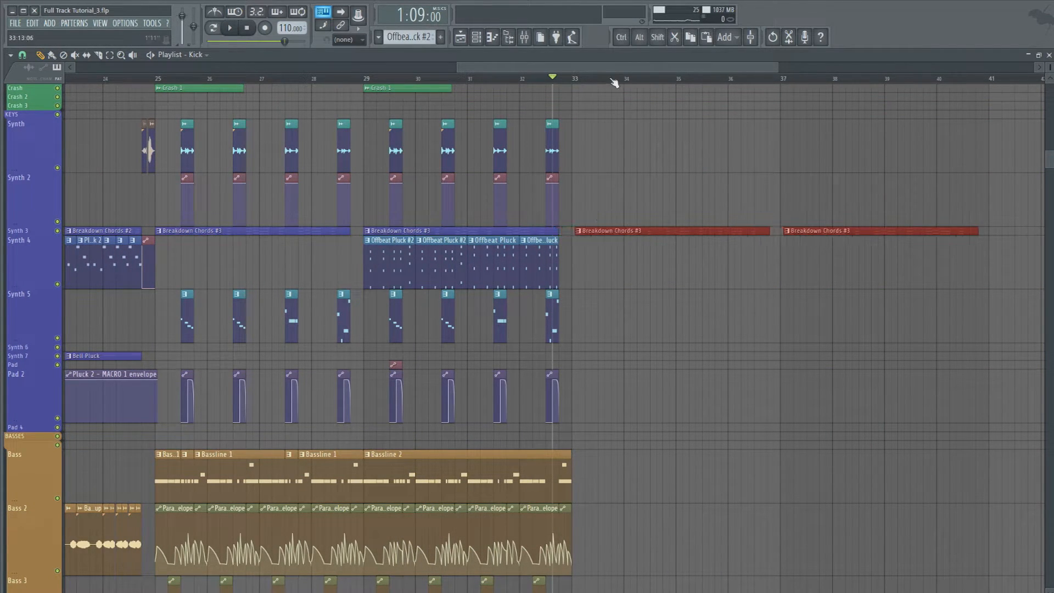
pyautogui.scroll(2, 571, 77)
pyautogui.scroll(3, 778, 85)
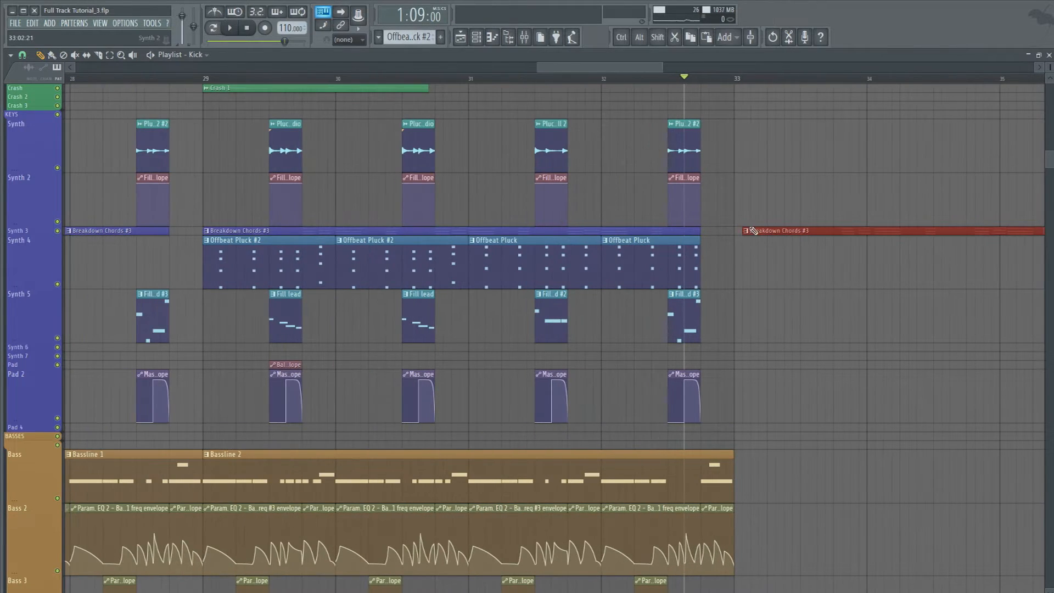
# Play the chords at bar 33 with the mixer open and select the Organ Saw mixer track.
pyautogui.press('space')
pyautogui.click(514, 38)
pyautogui.click(514, 38)
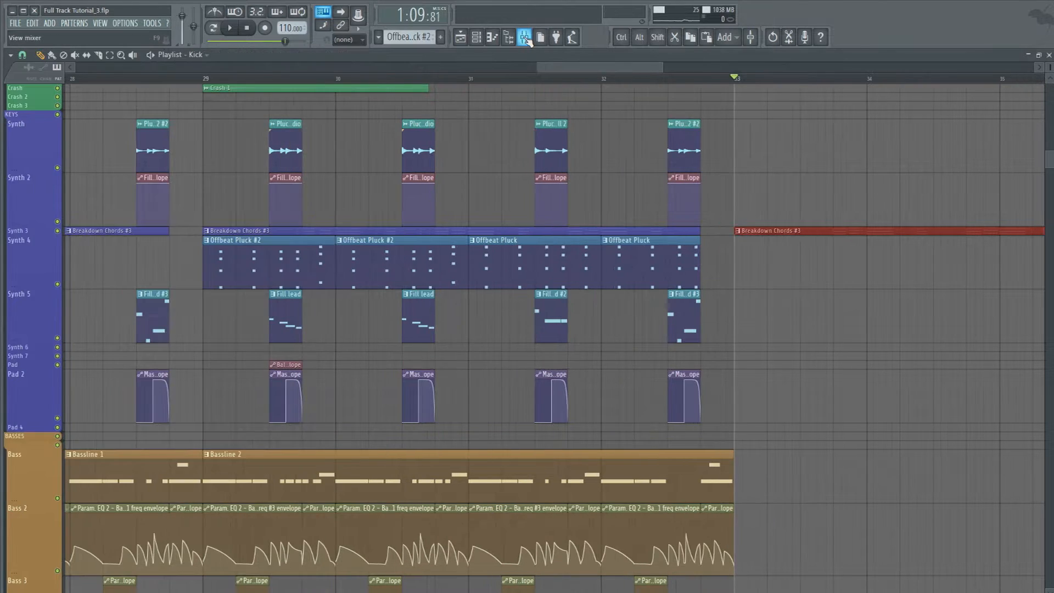
pyautogui.click(524, 38)
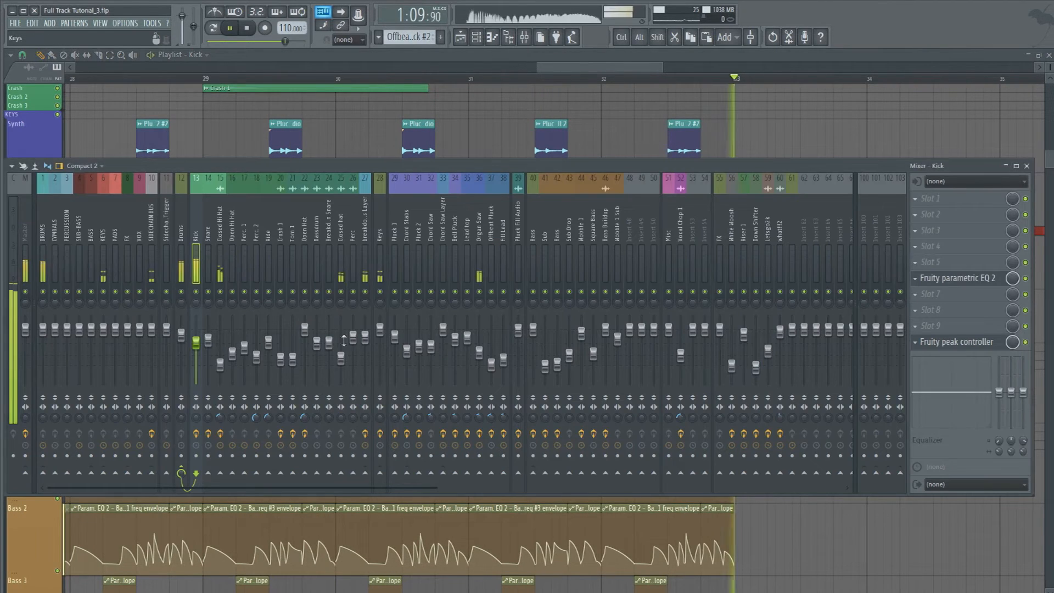
pyautogui.click(480, 352)
pyautogui.press('space')
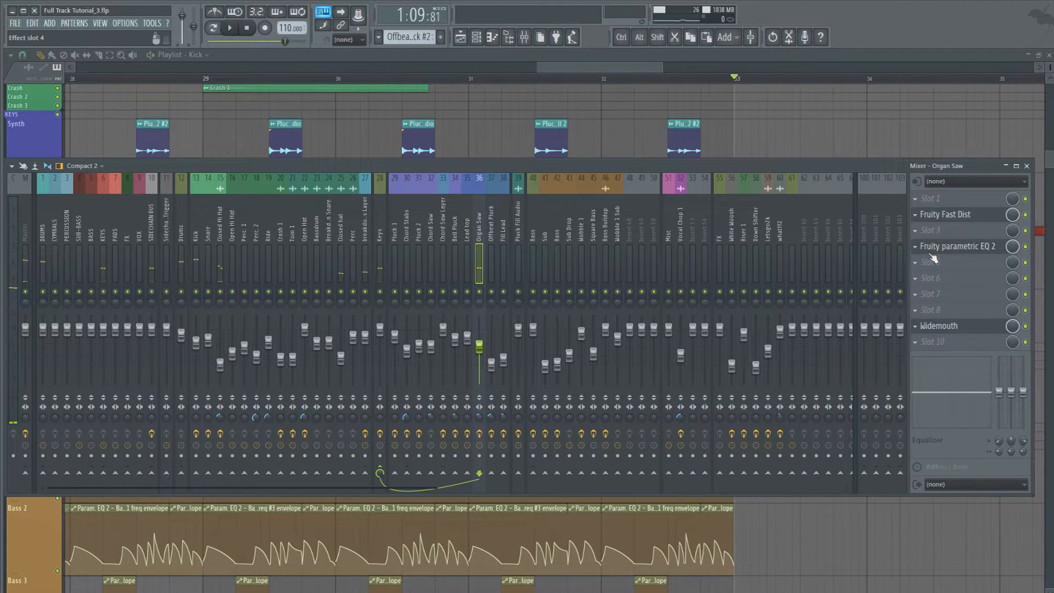
# Raise band 5 of the Organ Saw's Fruity parametric EQ 2 to about 1 dB near 19.7 kHz.
pyautogui.click(933, 248)
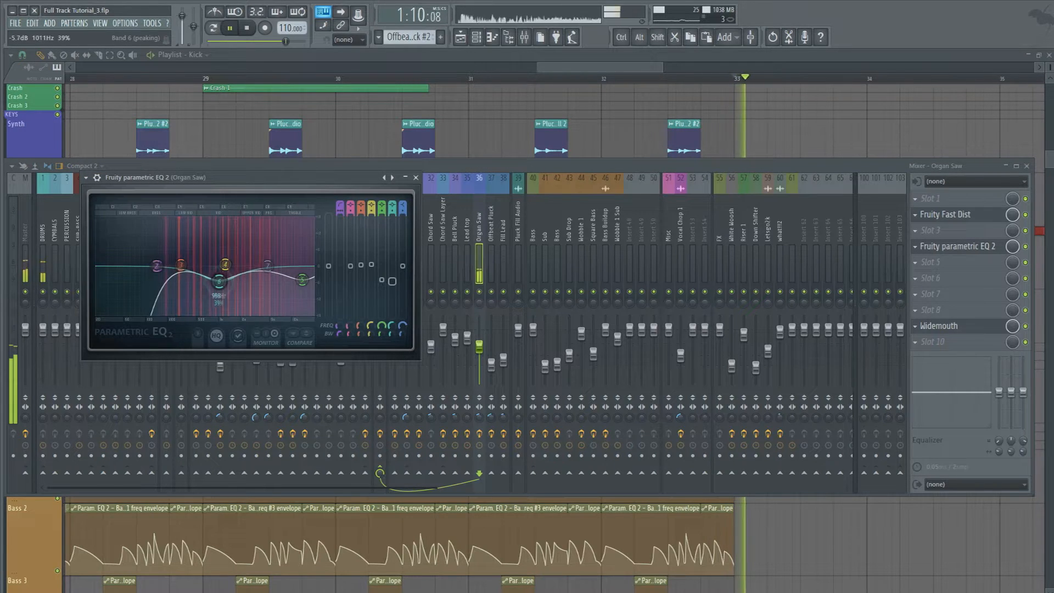
pyautogui.moveTo(302, 280); pyautogui.dragTo(311, 262)
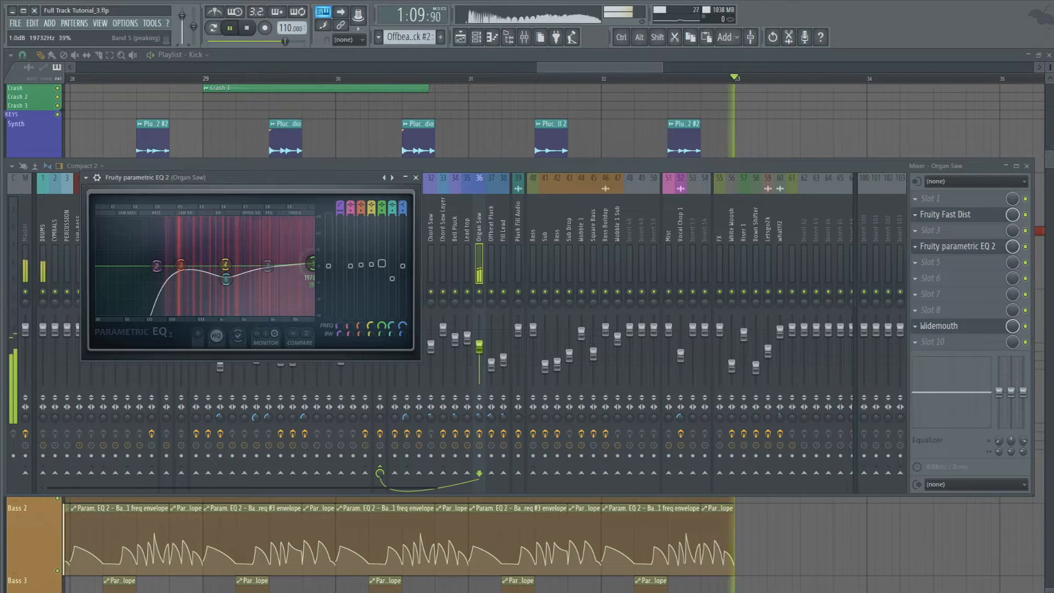
pyautogui.press('space')
# Play the section from bar 29 toward bar 33 and check the Organ Saw level in the mixer.
pyautogui.click(204, 81)
pyautogui.press('space')
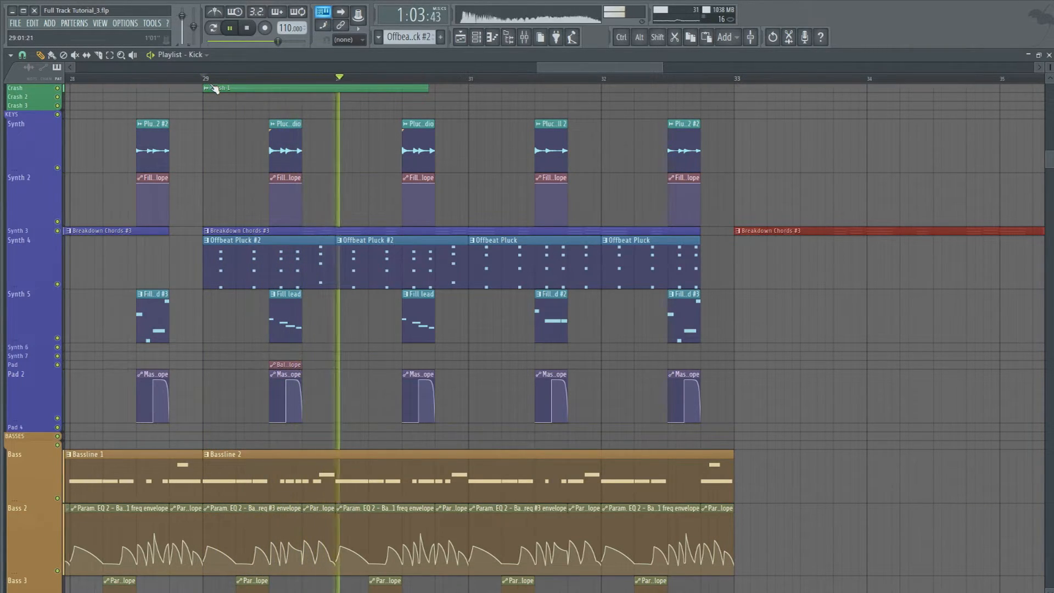
pyautogui.moveTo(582, 67); pyautogui.dragTo(603, 67)
pyautogui.press('F9')
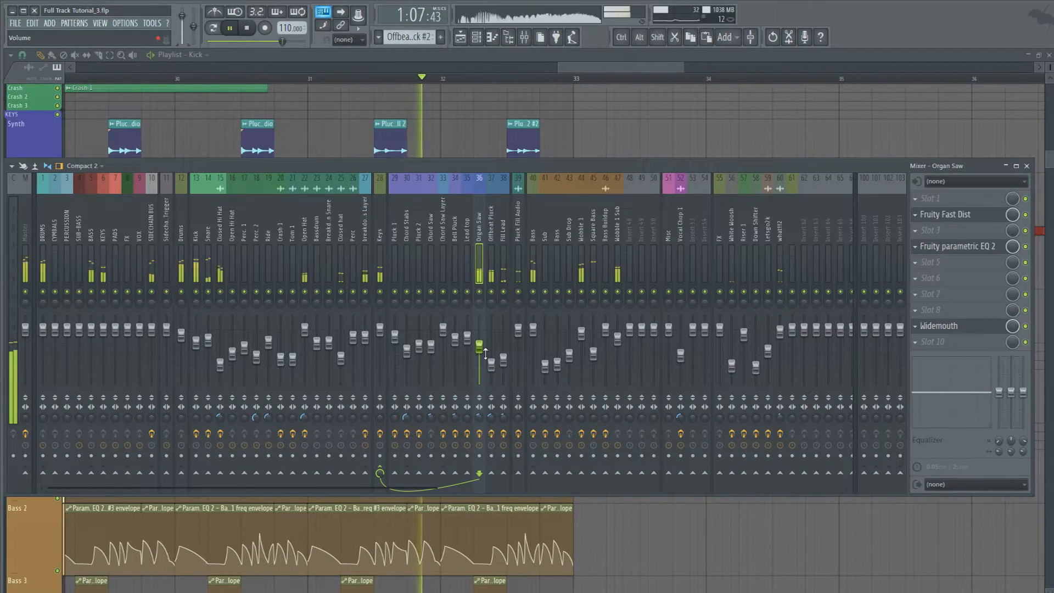
pyautogui.press('F9')
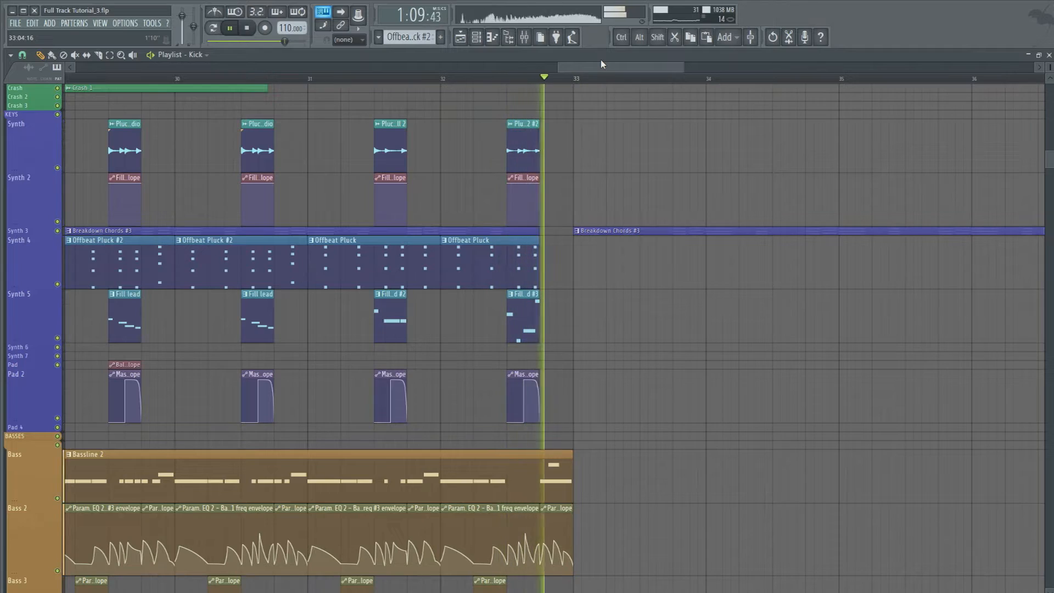
pyautogui.press('space')
pyautogui.scroll(3, 733, 233)
pyautogui.scroll(-5, 733, 232)
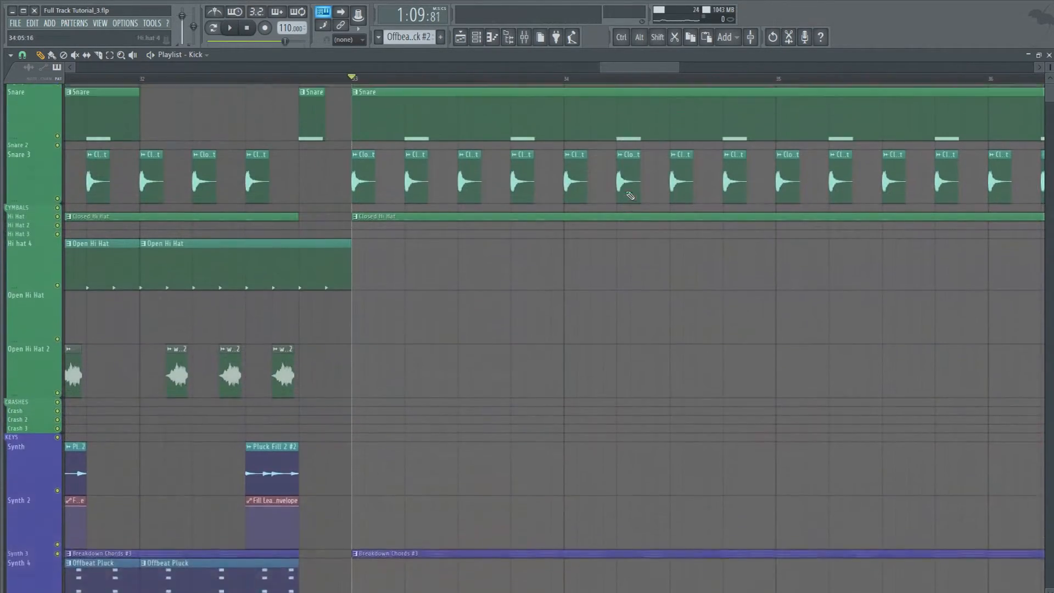
pyautogui.scroll(1, 469, 265)
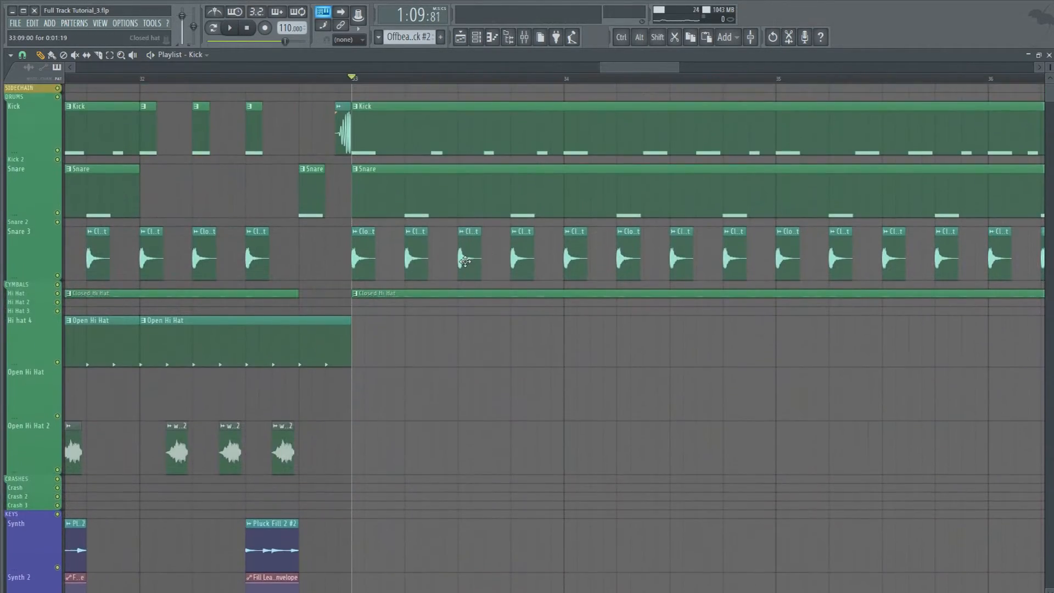
# Delete the clips on the Bass to Bass 4 tracks from the last beat of bar 33 onward.
pyautogui.scroll(-5, 469, 266)
pyautogui.scroll(-4, 489, 82)
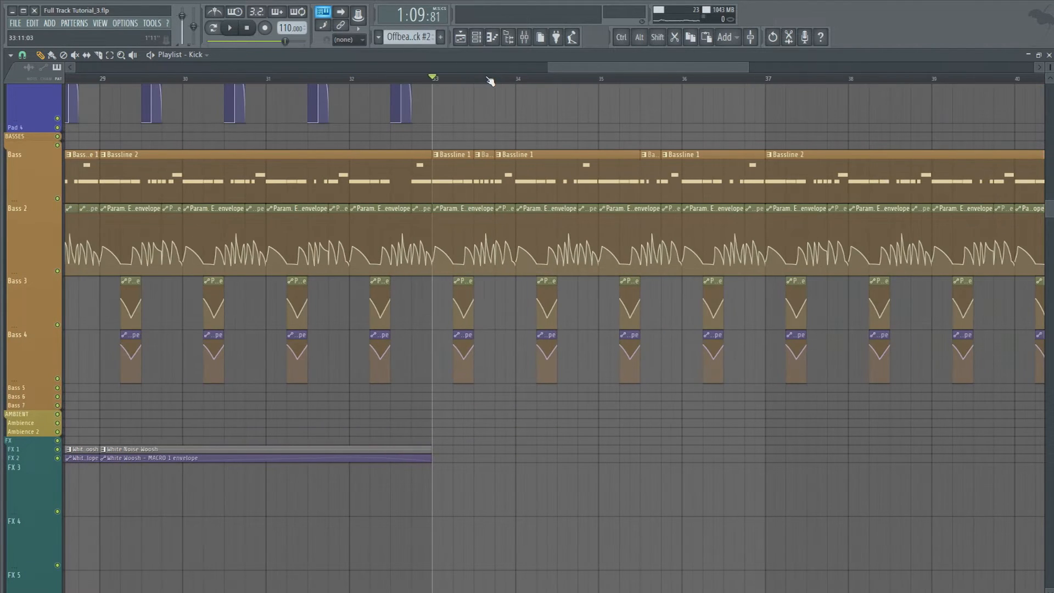
pyautogui.moveTo(994, 409); pyautogui.dragTo(501, 133)
pyautogui.press('Delete')
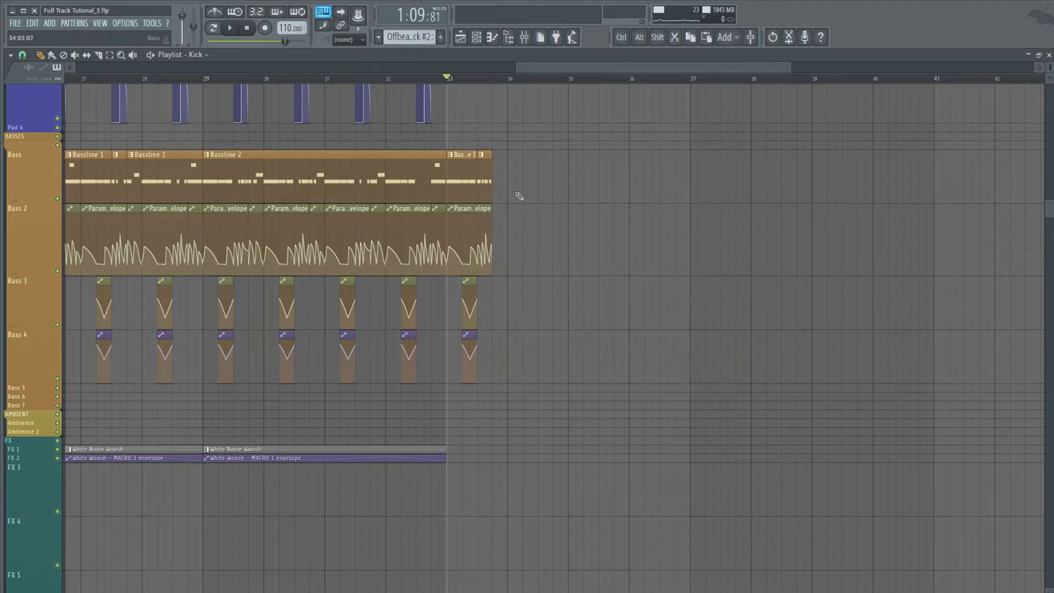
# Loop bar 33 and turn its opening Bassline 1 clip into a separate empty pattern.
pyautogui.scroll(4, 465, 84)
pyautogui.moveTo(398, 79); pyautogui.dragTo(615, 89)
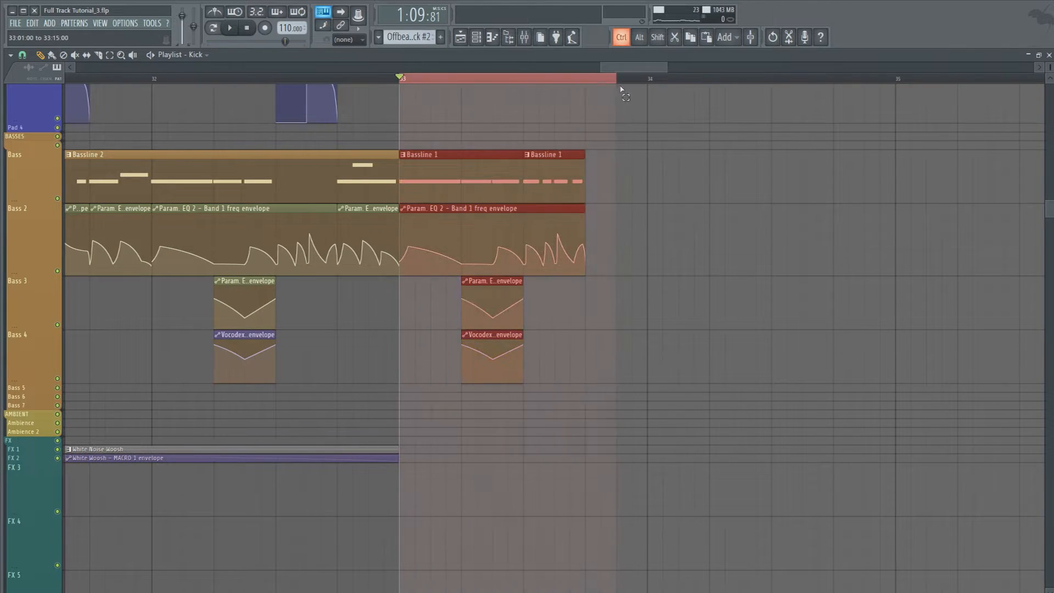
pyautogui.hotkey('ctrl', 'd')
pyautogui.press('space')
pyautogui.press('space')
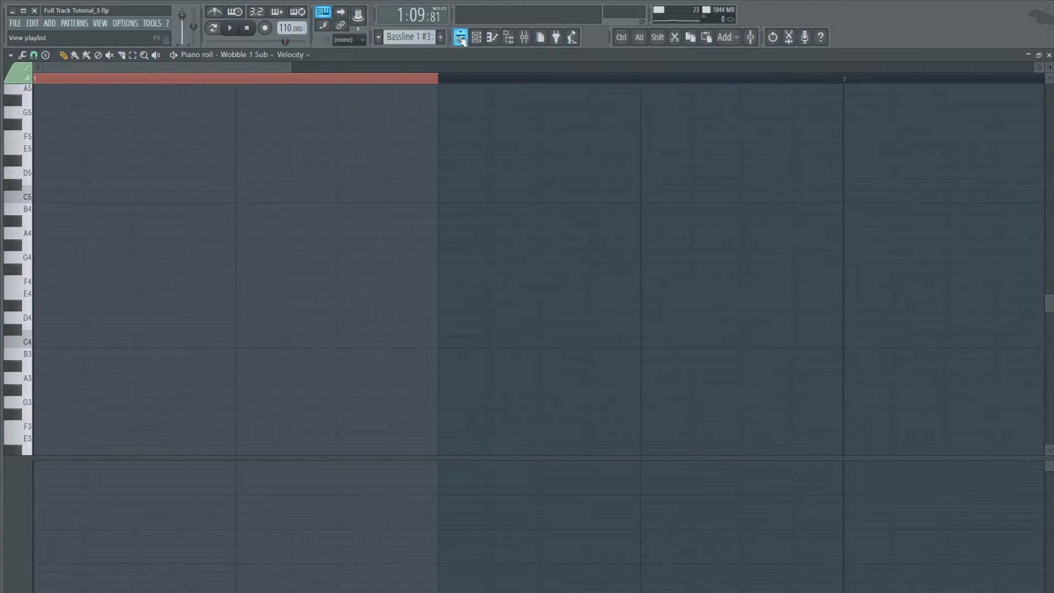
# Play the bar 33 loop with the Basses group shown in the channel rack.
pyautogui.click(461, 39)
pyautogui.click(475, 38)
pyautogui.press('space')
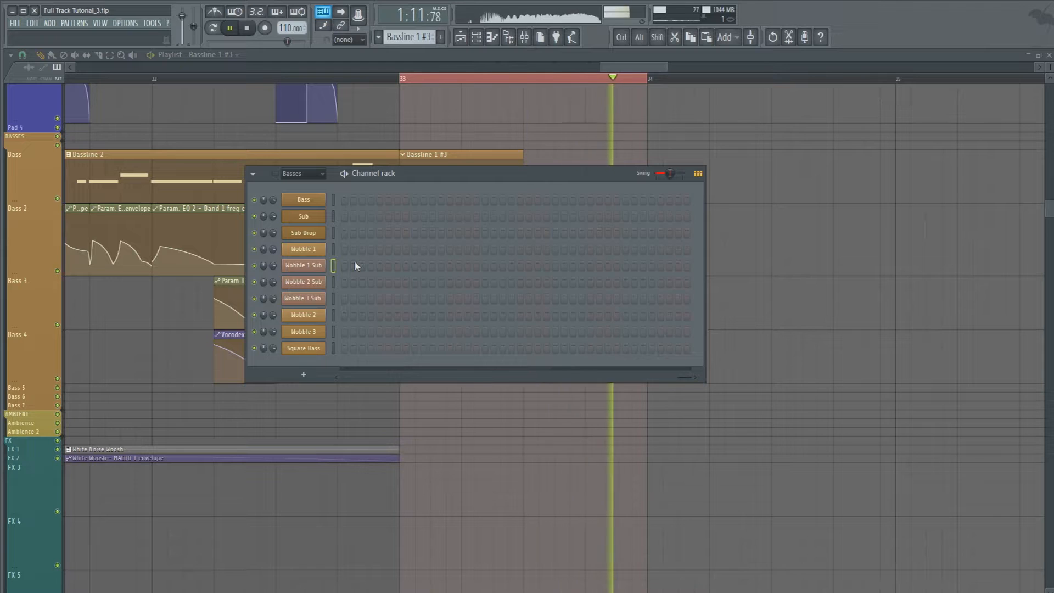
pyautogui.press('F6')
pyautogui.press('space')
pyautogui.press('F6')
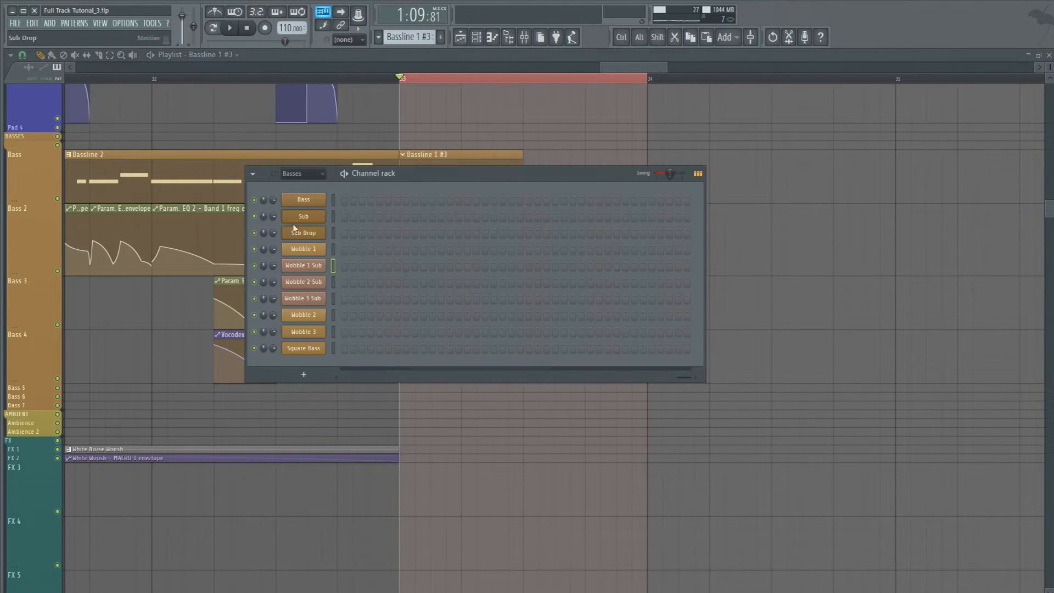
# Draw two consecutive one-beat F#4 notes for Wobble 1 in the piano roll and play them back.
pyautogui.click(308, 204)
pyautogui.click(477, 38)
pyautogui.rightClick(323, 247)
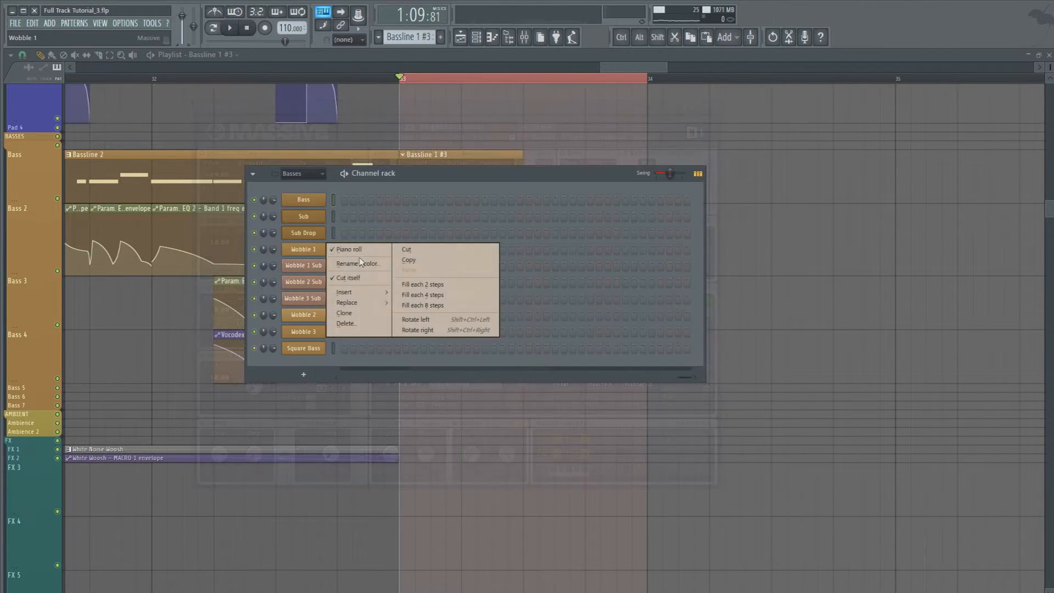
pyautogui.click(315, 251)
pyautogui.rightClick(317, 251)
pyautogui.click(342, 254)
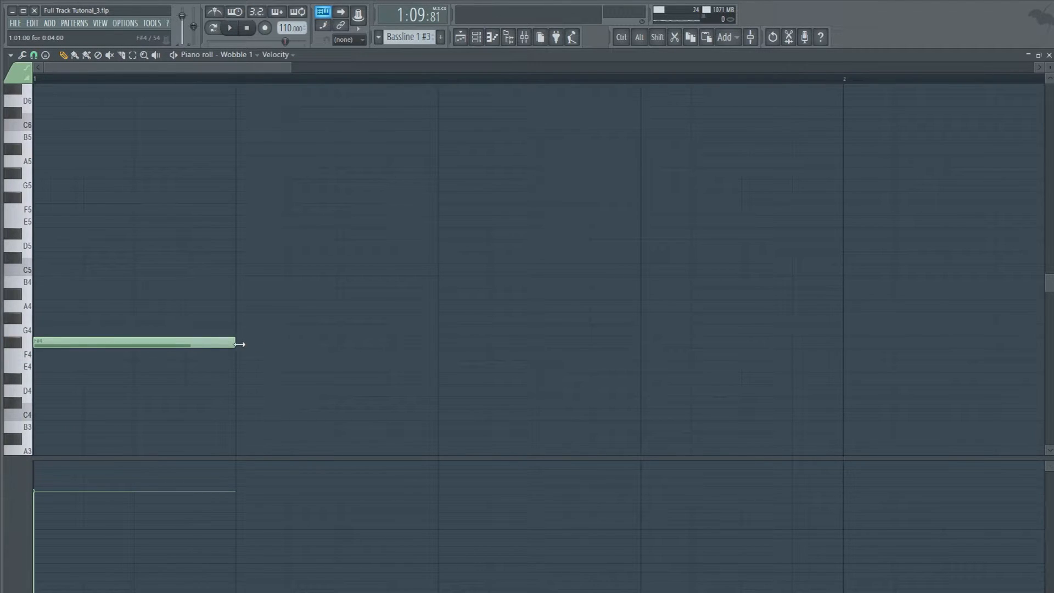
pyautogui.click(239, 341)
pyautogui.press('space')
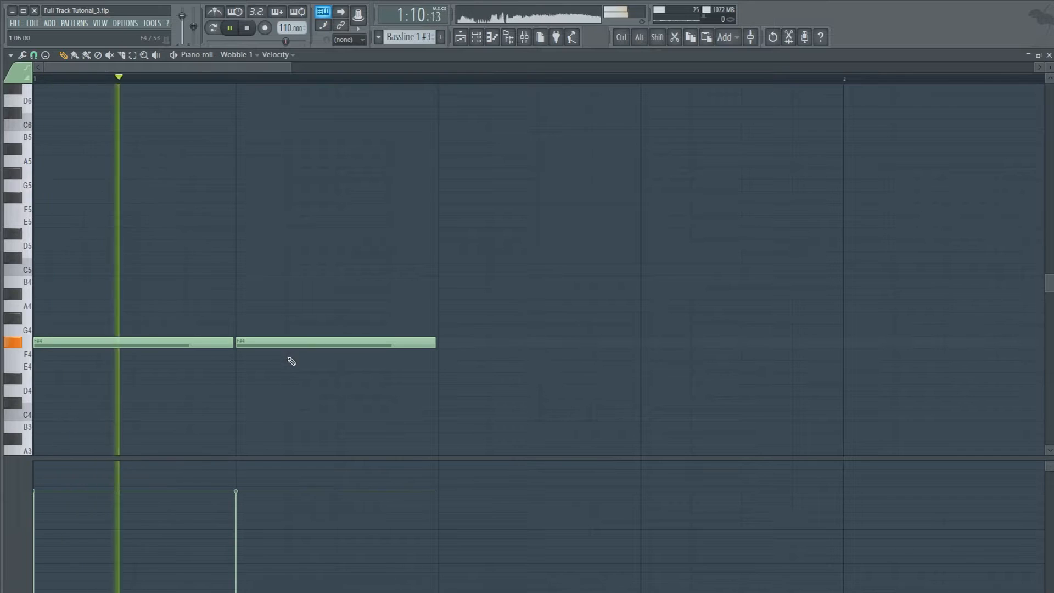
pyautogui.press('space')
pyautogui.press('space')
pyautogui.press('space')
pyautogui.press('space')
pyautogui.press('space')
# Give bar 33 its own kick pattern with C5 hits only on beats 1 and 3, and play it.
pyautogui.click(459, 43)
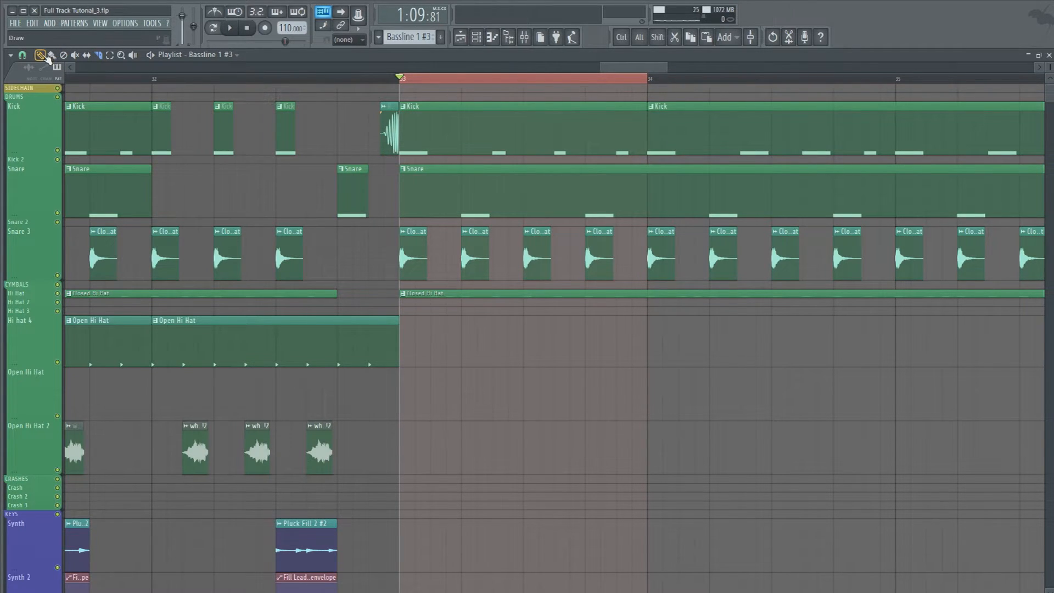
pyautogui.click(405, 113)
pyautogui.click(442, 140)
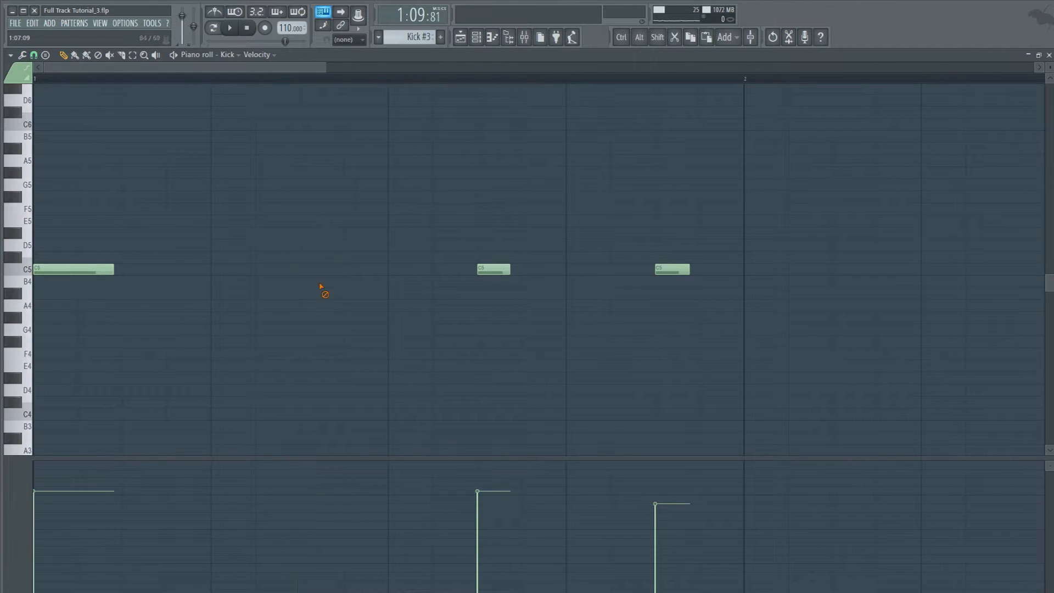
pyautogui.moveTo(396, 279); pyautogui.dragTo(557, 274)
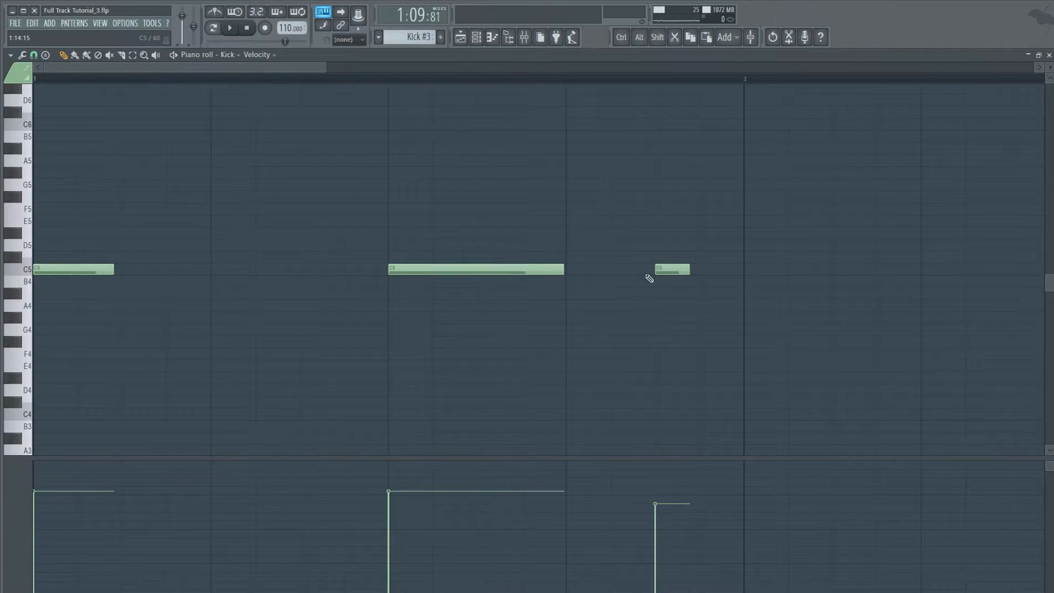
pyautogui.press('space')
pyautogui.press('space')
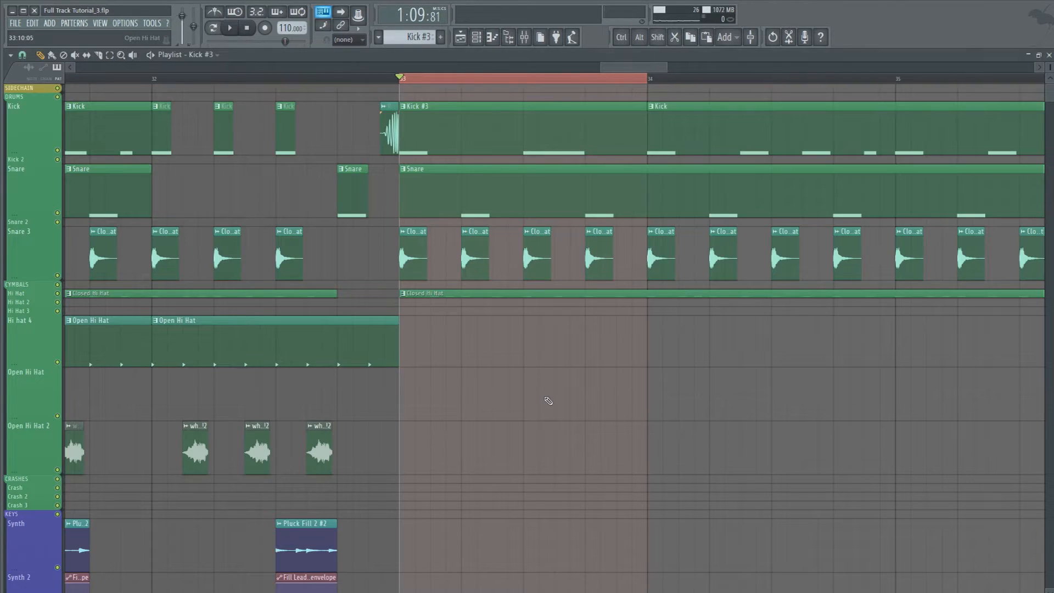
# Replace the second Wobble 1 note with a short F#4 Wobble 2 note near the end of beat 2.
pyautogui.scroll(-10, 546, 400)
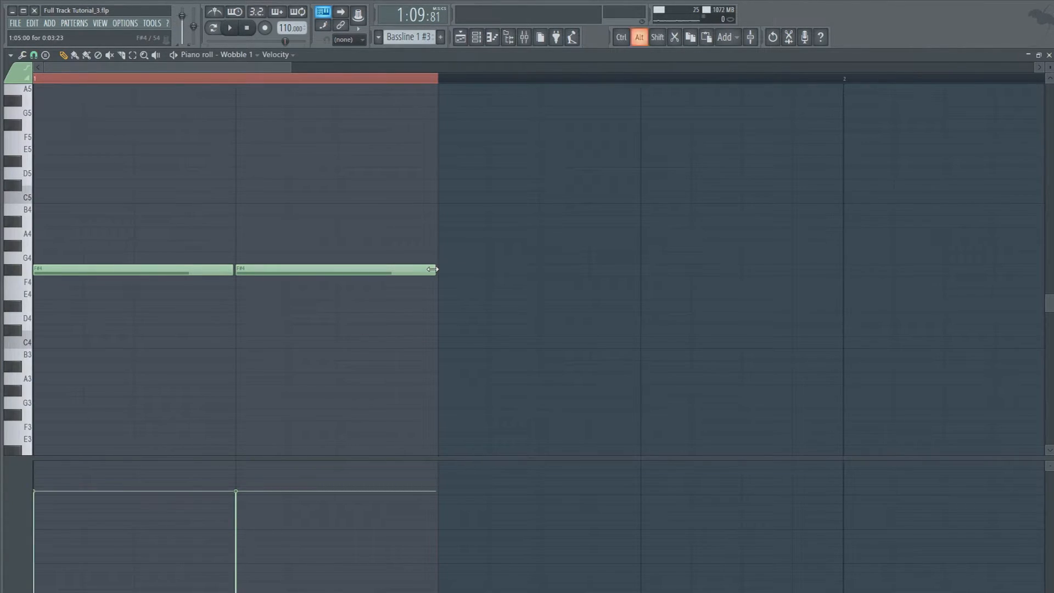
pyautogui.click(229, 55)
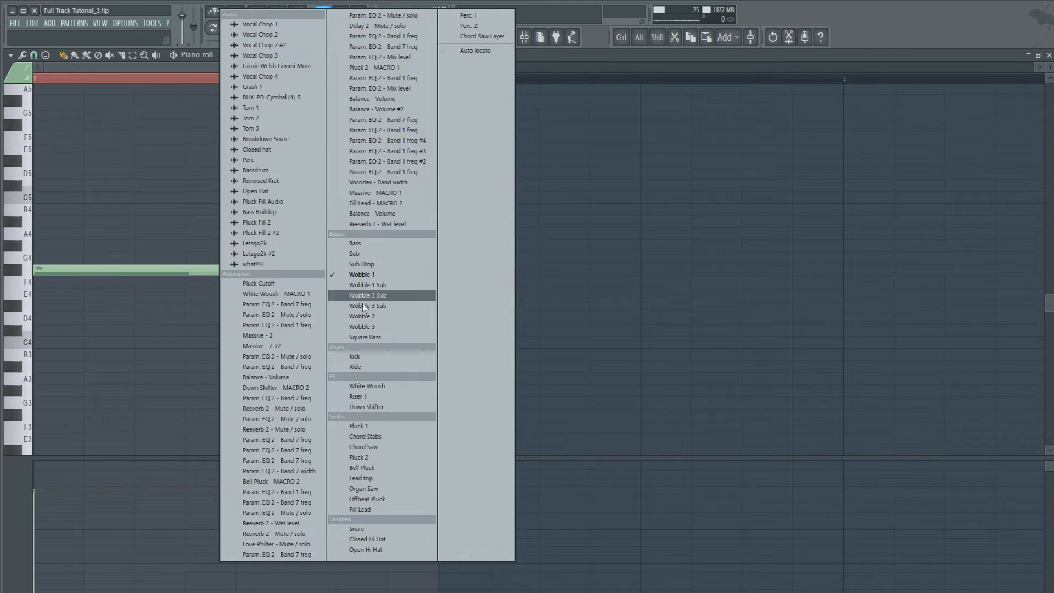
pyautogui.click(399, 316)
pyautogui.press('space')
pyautogui.moveTo(436, 341); pyautogui.dragTo(334, 341)
pyautogui.press('space')
pyautogui.press('space')
pyautogui.press('space')
pyautogui.moveTo(376, 342); pyautogui.dragTo(432, 344)
pyautogui.press('space')
# Add two F#4 Wobble 3 notes on beat 2, the second one shorter, and extend the Wobble 2 note to the beat's end.
pyautogui.click(245, 57)
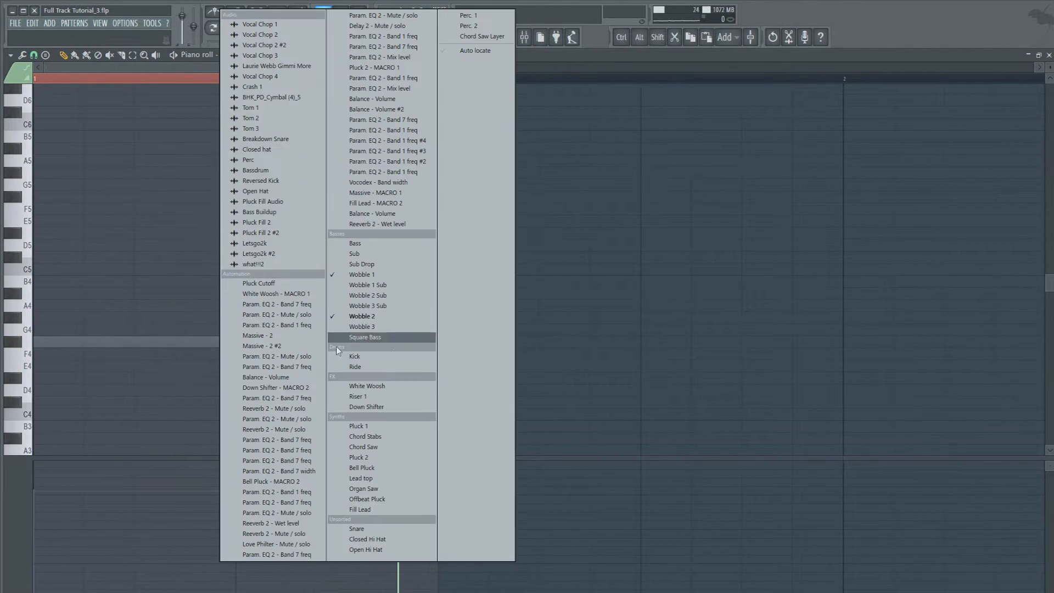
pyautogui.click(375, 328)
pyautogui.click(247, 344)
pyautogui.press('space')
pyautogui.moveTo(275, 343); pyautogui.dragTo(332, 340)
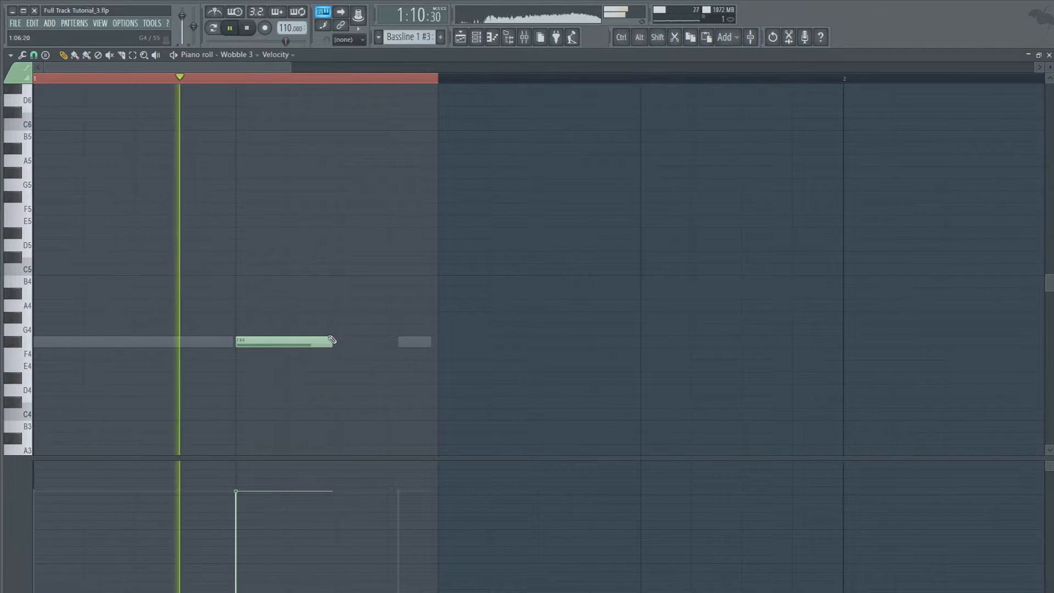
pyautogui.click(346, 341)
pyautogui.press('space')
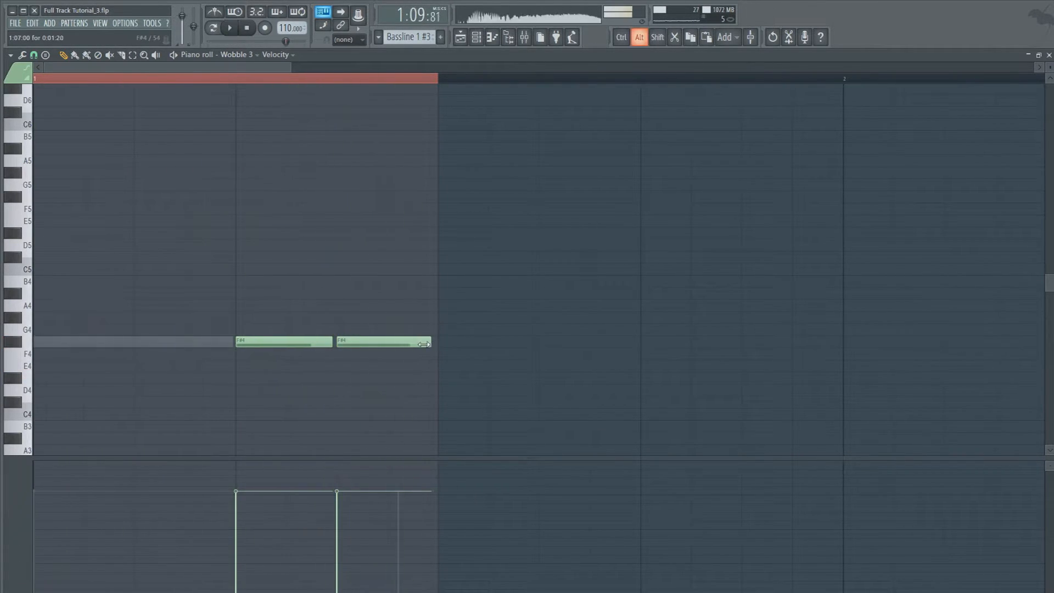
pyautogui.press('space')
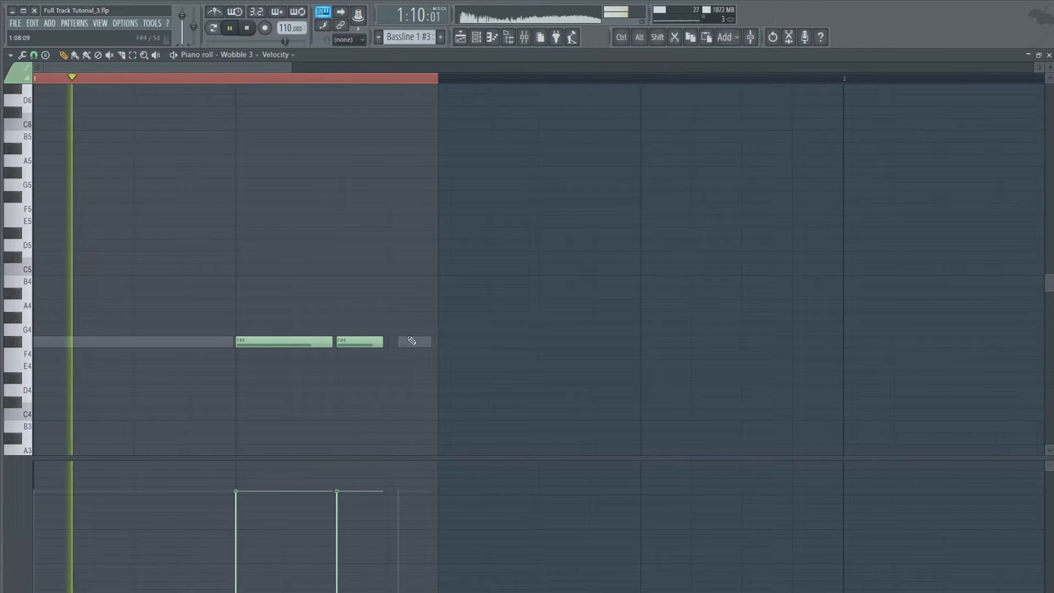
pyautogui.doubleClick(410, 341)
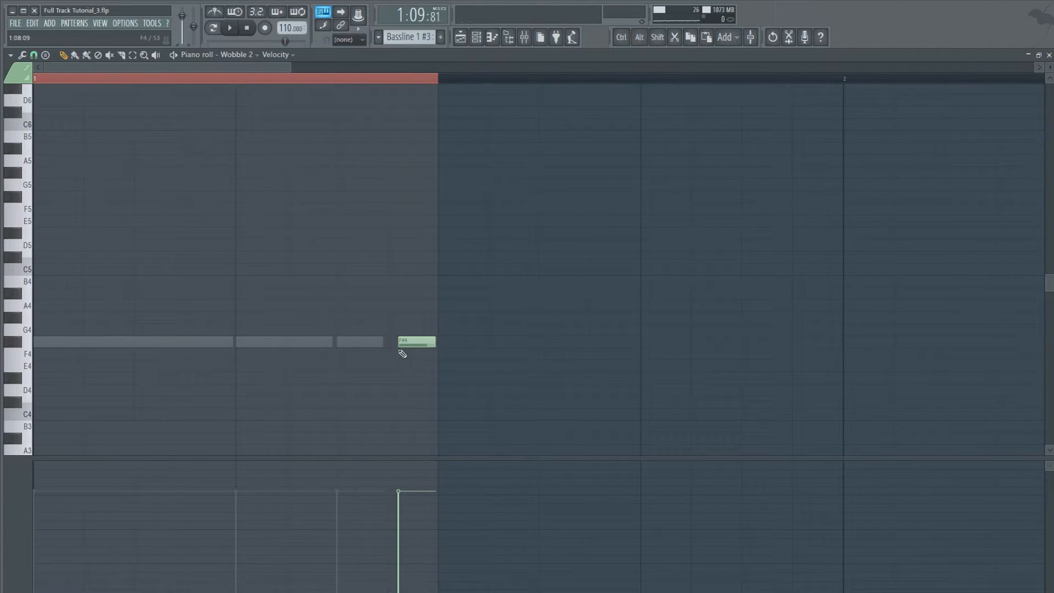
# Slice the bar 33 bassline clip at beat 2 and repeat the second slice on beat 3, leaving beat 4 empty.
pyautogui.click(460, 37)
pyautogui.scroll(-3, 517, 383)
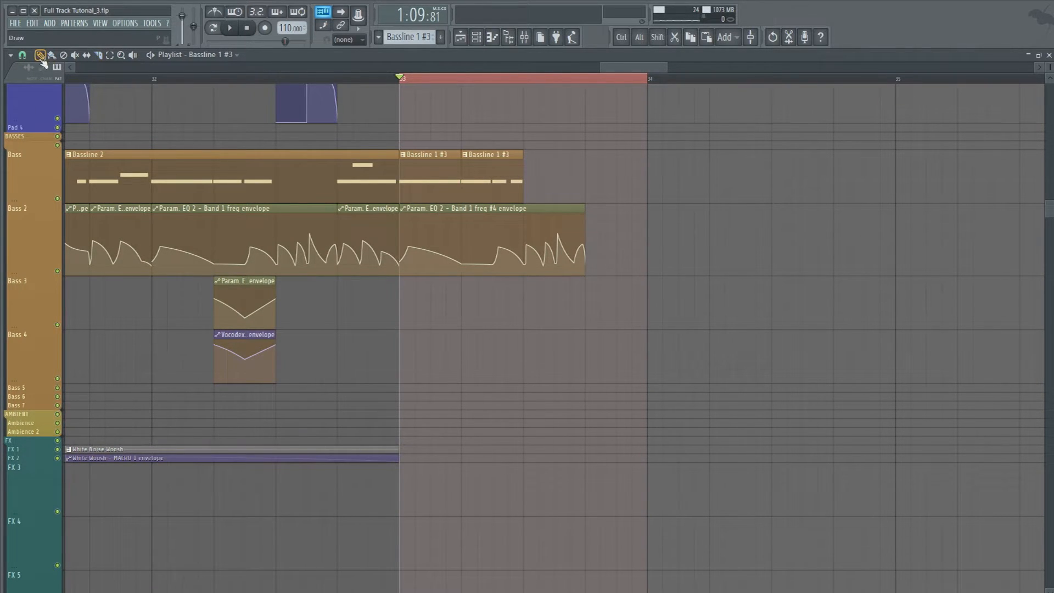
pyautogui.press('space')
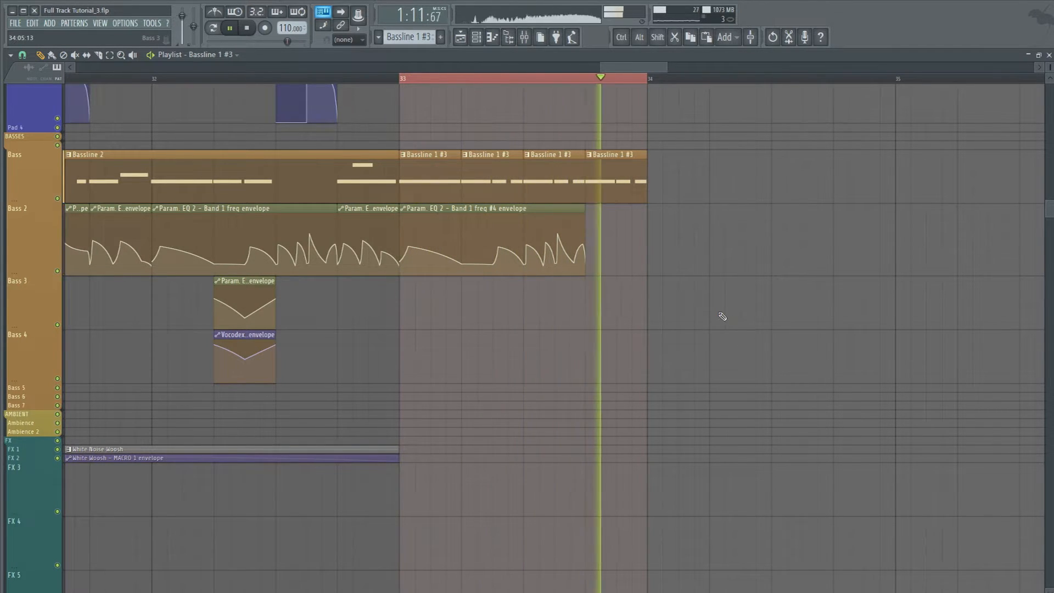
pyautogui.rightClick(643, 194)
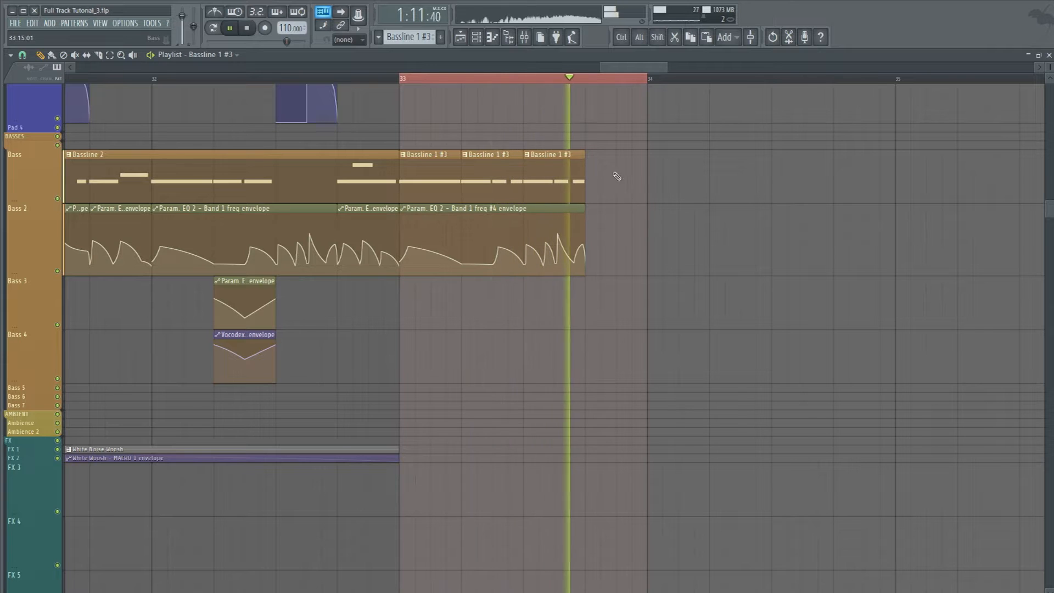
# Raise the band 1 frequency envelope point at 33:06:00 to 57% and slice the envelope clip at beats 2 and 3.
pyautogui.scroll(4, 563, 86)
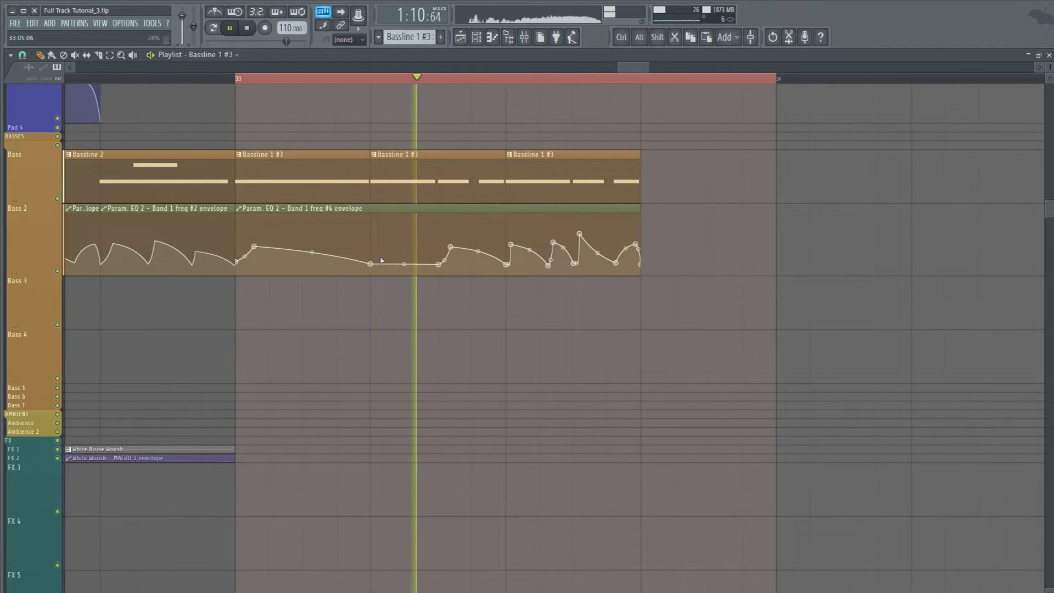
pyautogui.moveTo(404, 264); pyautogui.dragTo(404, 240)
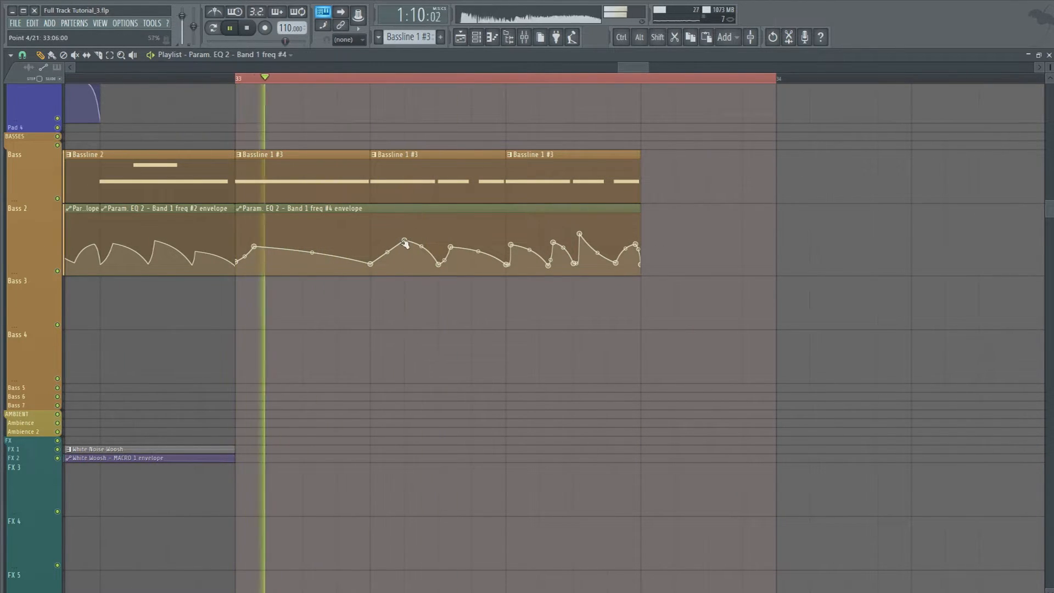
pyautogui.press('space')
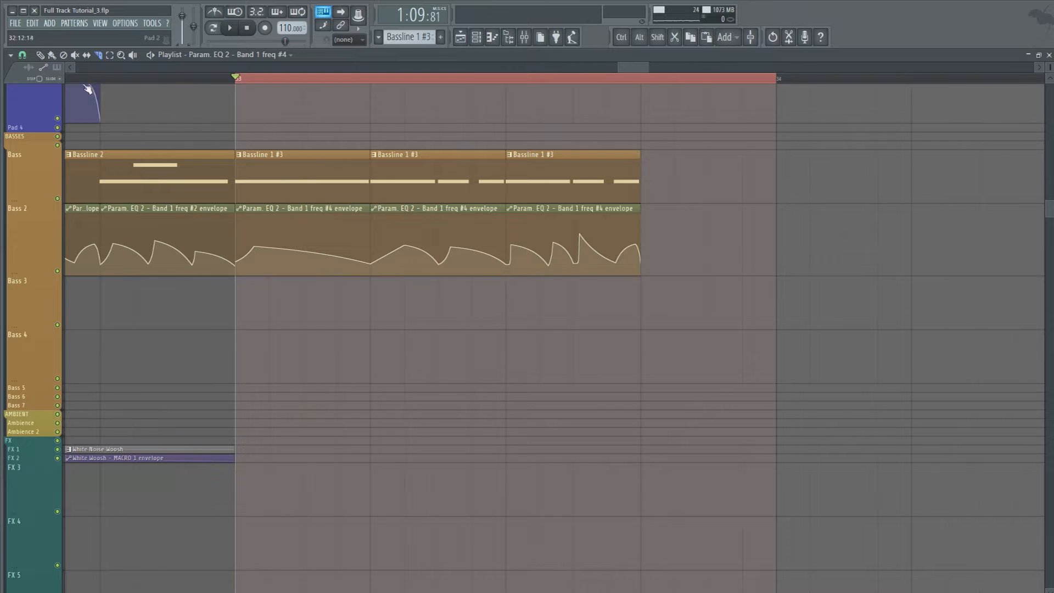
# Replace the beat 3 envelope slice on the Bass 2 track with a copy of the beat 2 slice and play it.
pyautogui.rightClick(517, 208)
pyautogui.click(517, 208)
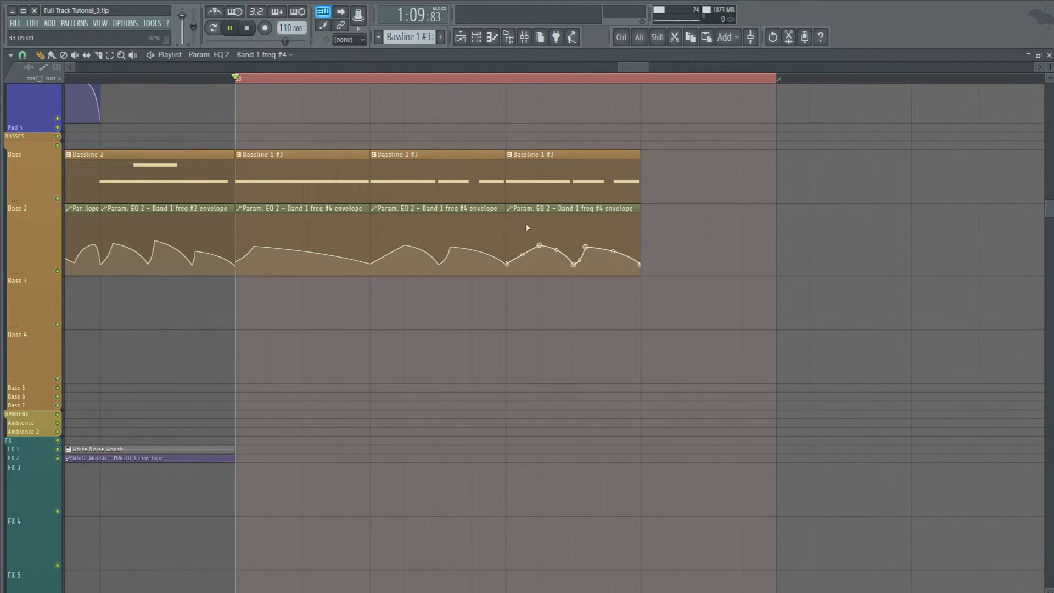
pyautogui.press('space')
pyautogui.press('space')
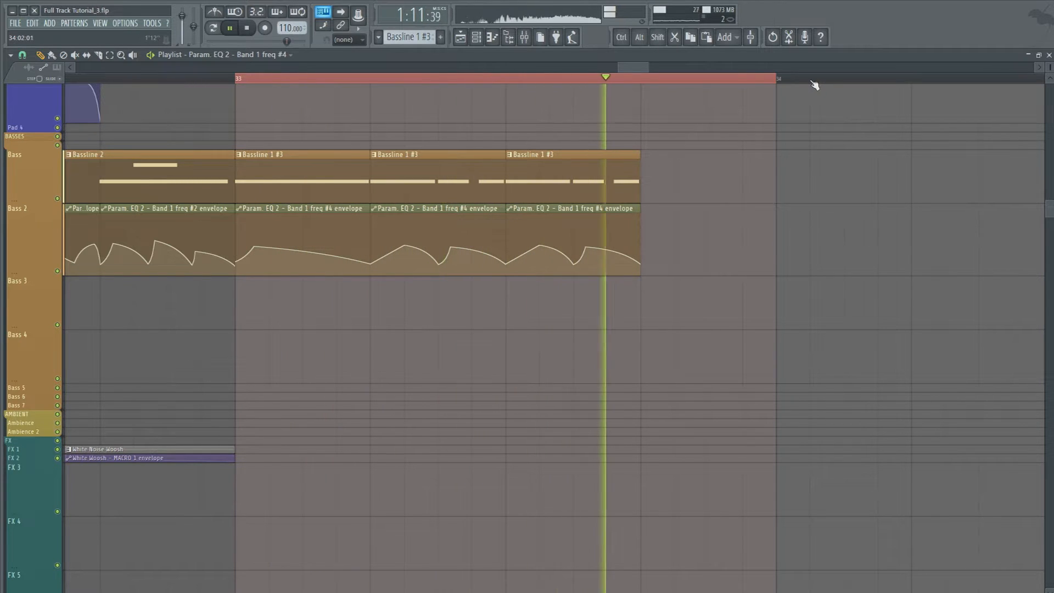
pyautogui.press('space')
# Play the transition from bar 32 into bar 33 and check the new bassline against the other tracks.
pyautogui.scroll(1, 811, 84)
pyautogui.scroll(-3, 672, 86)
pyautogui.scroll(5, 726, 240)
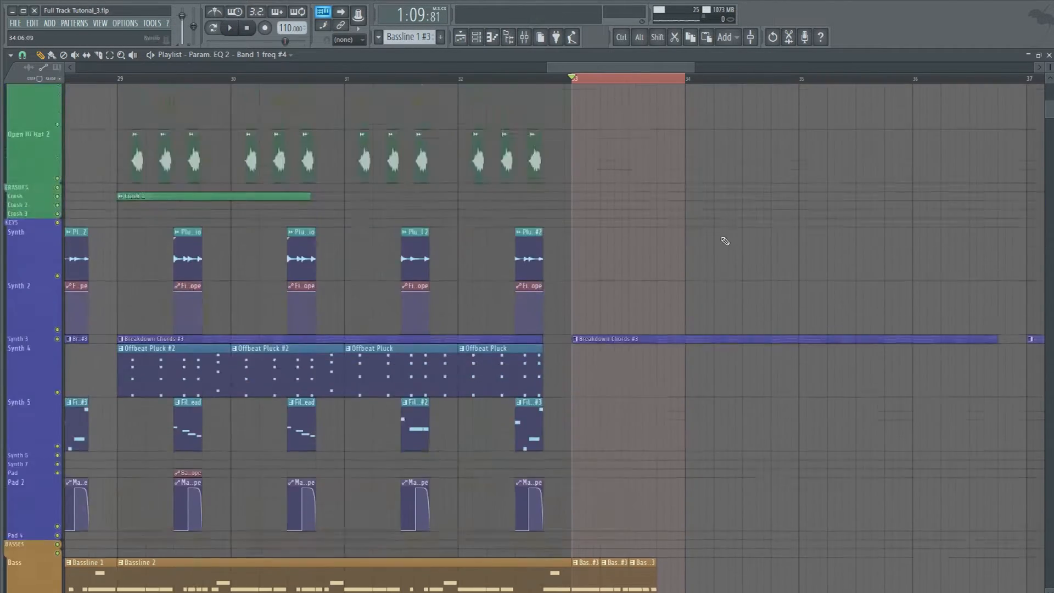
pyautogui.click(522, 81)
pyautogui.press('space')
pyautogui.scroll(-10, 776, 419)
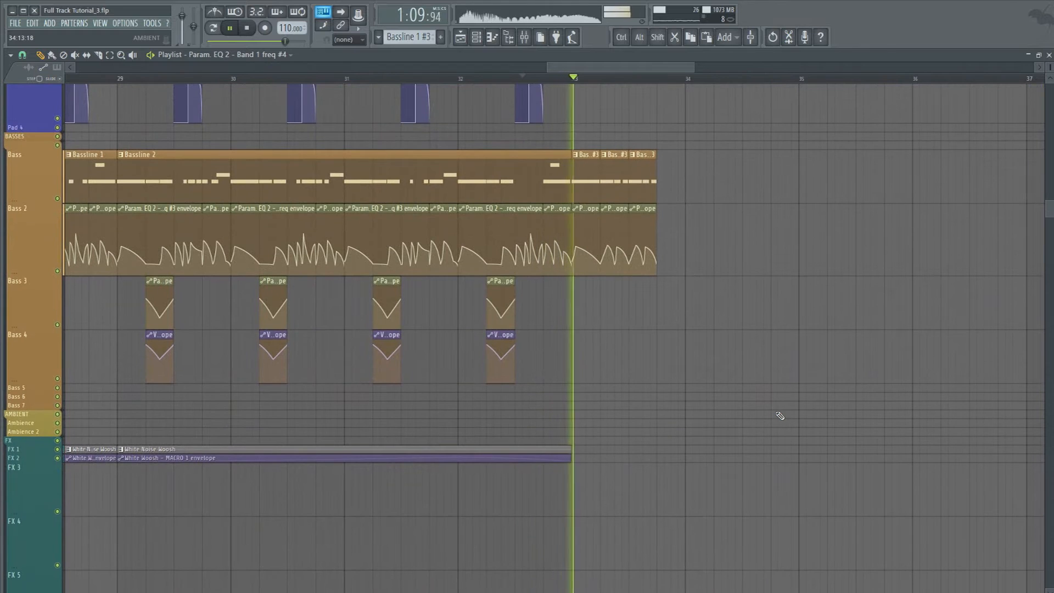
pyautogui.press('space')
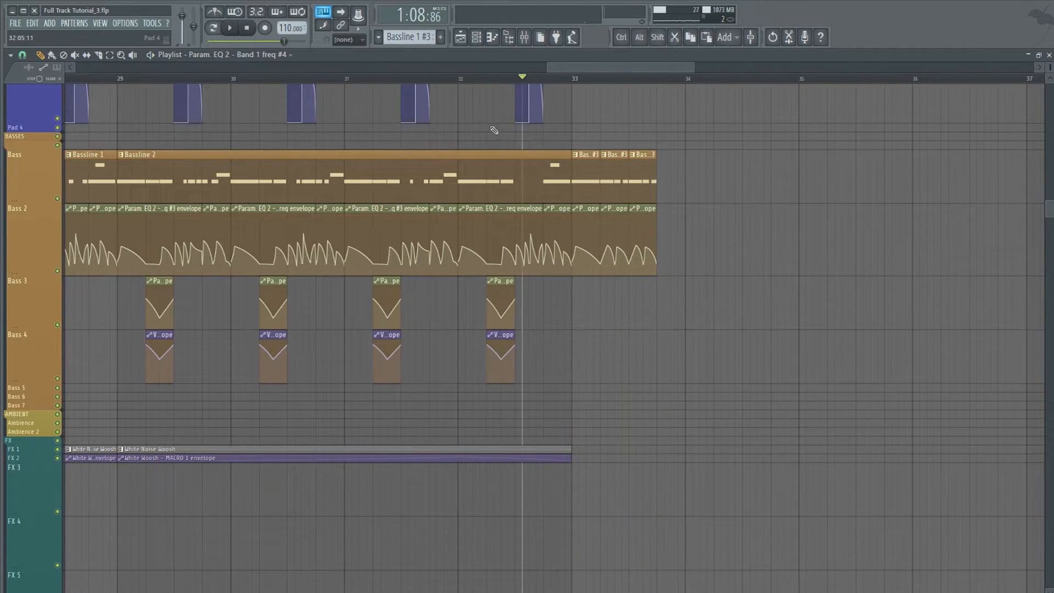
pyautogui.scroll(10, 548, 110)
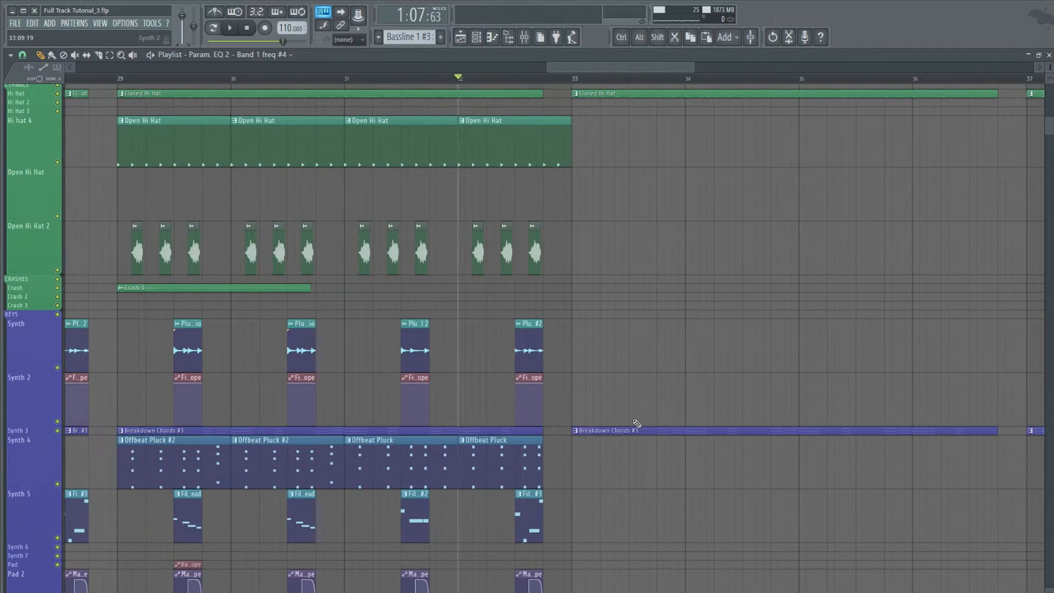
pyautogui.scroll(-6, 637, 421)
pyautogui.scroll(2, 708, 334)
pyautogui.press('space')
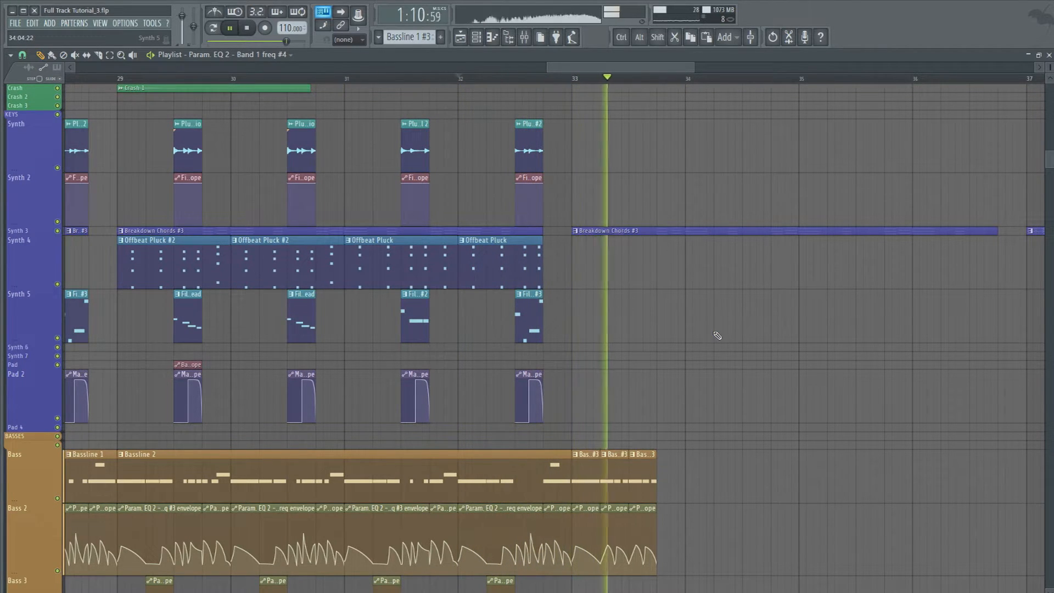
pyautogui.press('space')
# Add a short F#4 note to the Sub channel at the start of the Bassline 1 #3 pattern.
pyautogui.scroll(1, 112, 286)
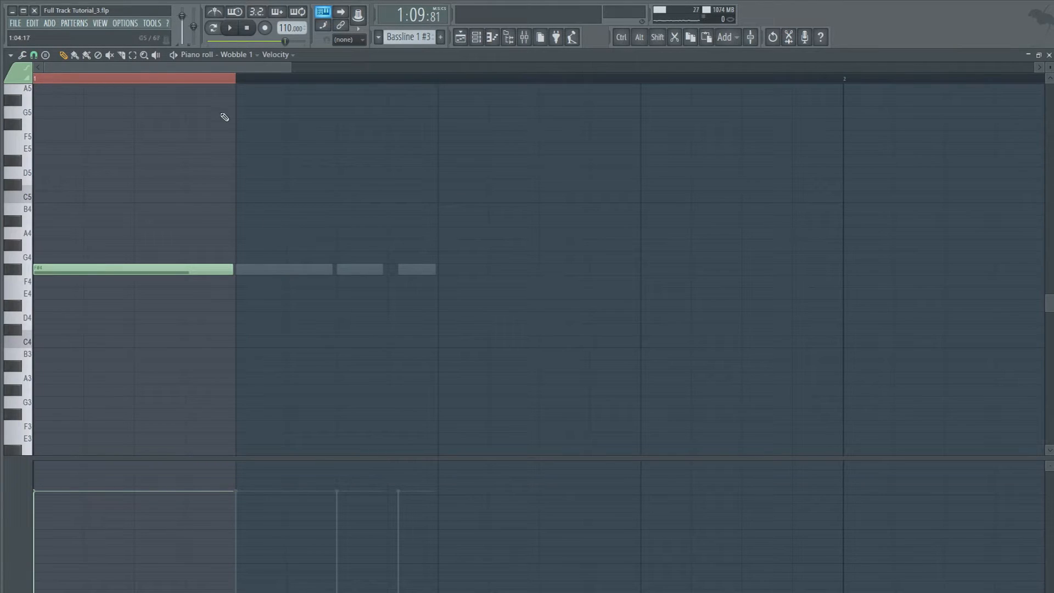
pyautogui.press('space')
pyautogui.press('space')
pyautogui.press('v')
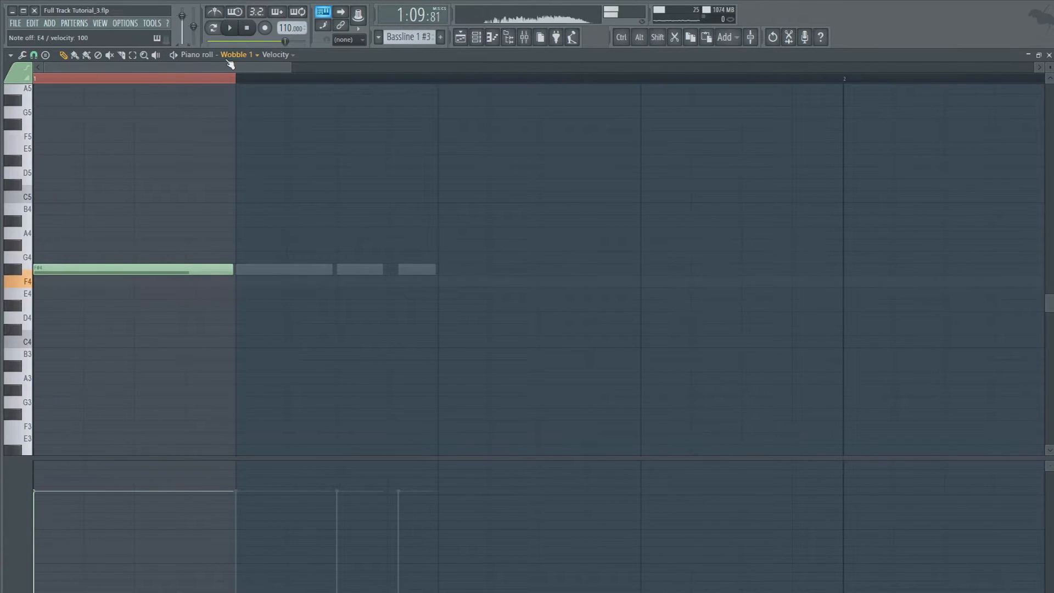
pyautogui.click(229, 59)
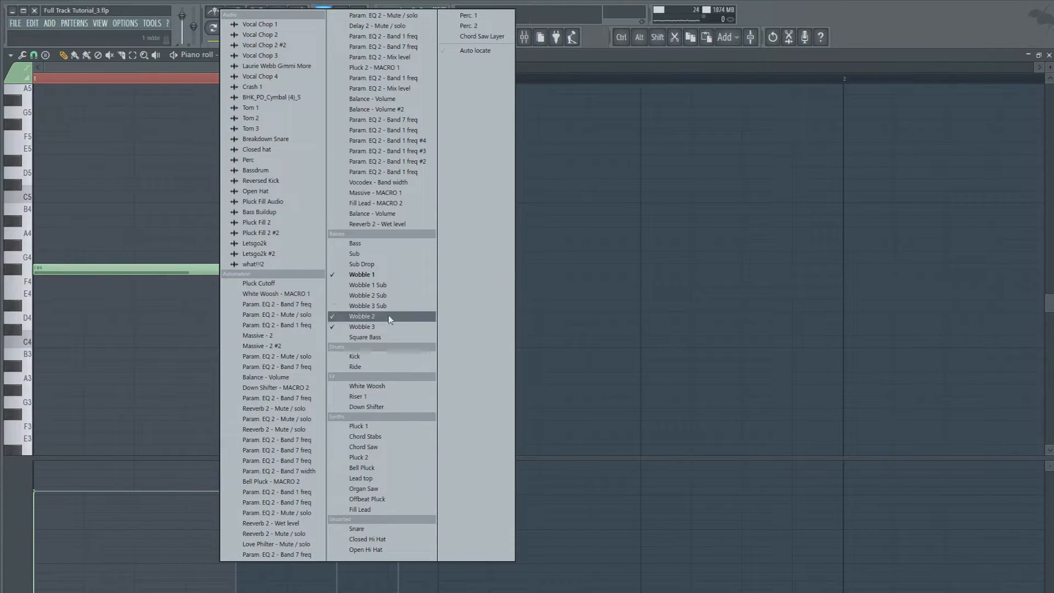
pyautogui.click(374, 253)
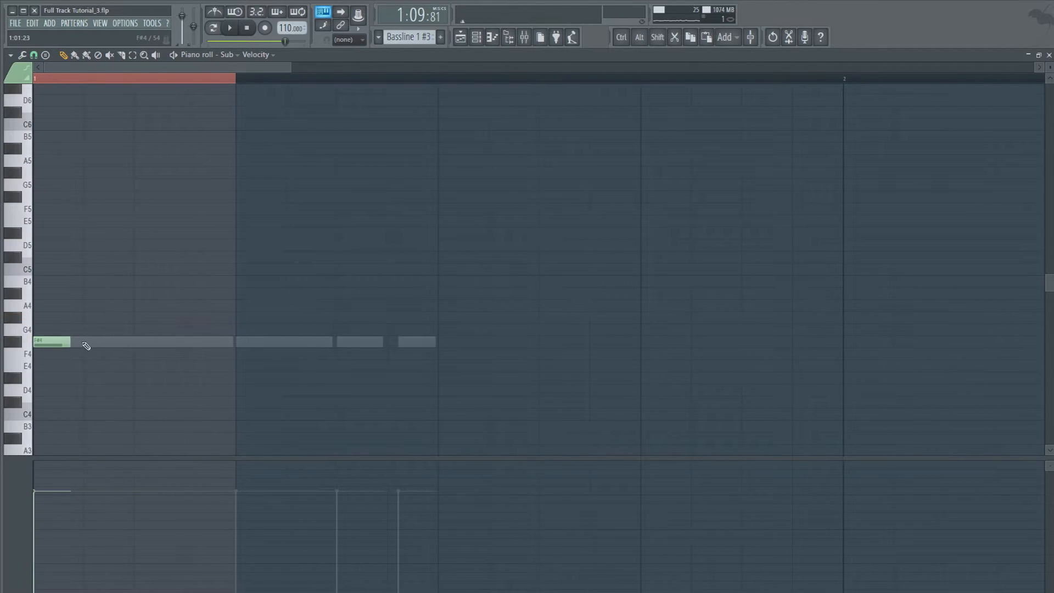
# Copy the Wobble 3 notes of the bassline pattern into the Wobble 3 Sub channel.
pyautogui.doubleClick(273, 343)
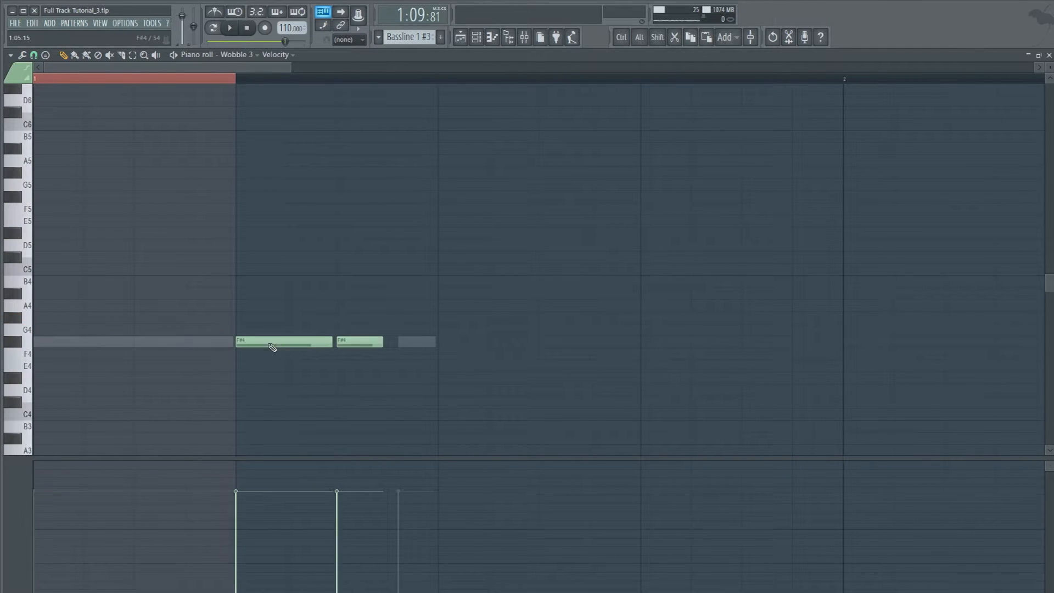
pyautogui.click(237, 56)
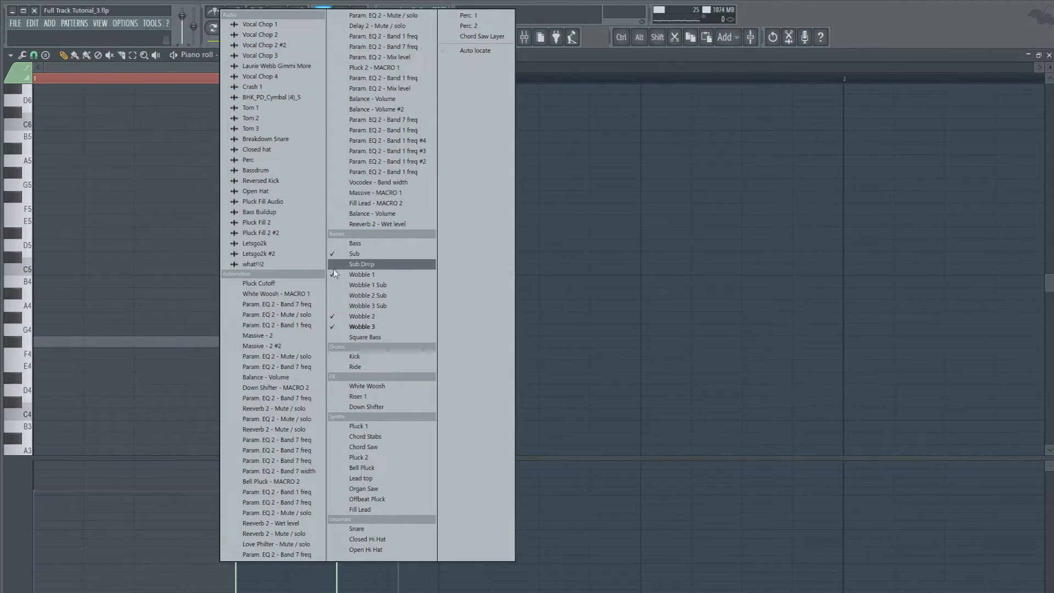
pyautogui.click(399, 306)
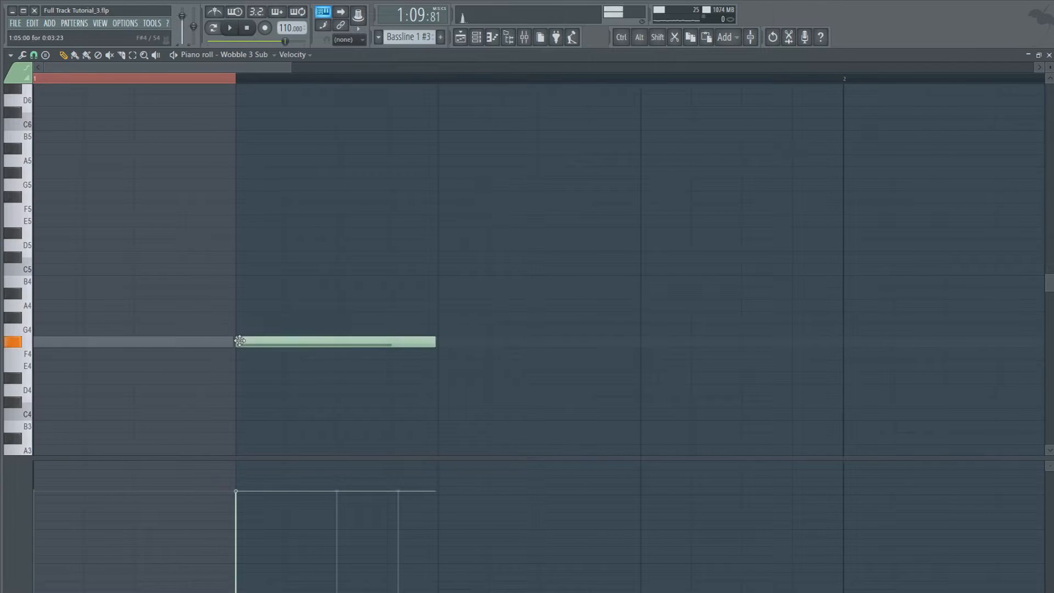
pyautogui.doubleClick(315, 344)
pyautogui.hotkey('ctrl', 'a')
pyautogui.click(237, 55)
pyautogui.click(378, 306)
pyautogui.hotkey('ctrl', 'v')
# Copy the Wobble 2 note of the bassline pattern into the Wobble 2 Sub channel.
pyautogui.doubleClick(420, 345)
pyautogui.hotkey('ctrl', 'a')
pyautogui.click(237, 55)
pyautogui.click(366, 296)
pyautogui.hotkey('ctrl', 'v')
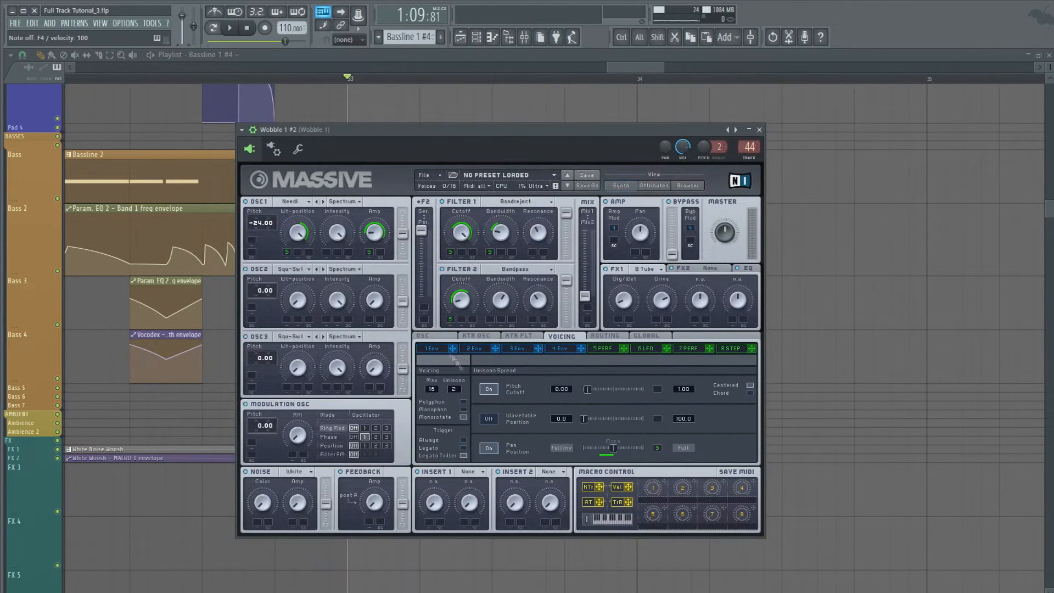
# Place one-beat notes on C#5 and G#4 for Wobble 1 #2 in the Bassline 1 #4 pattern and play them.
pyautogui.click(242, 130)
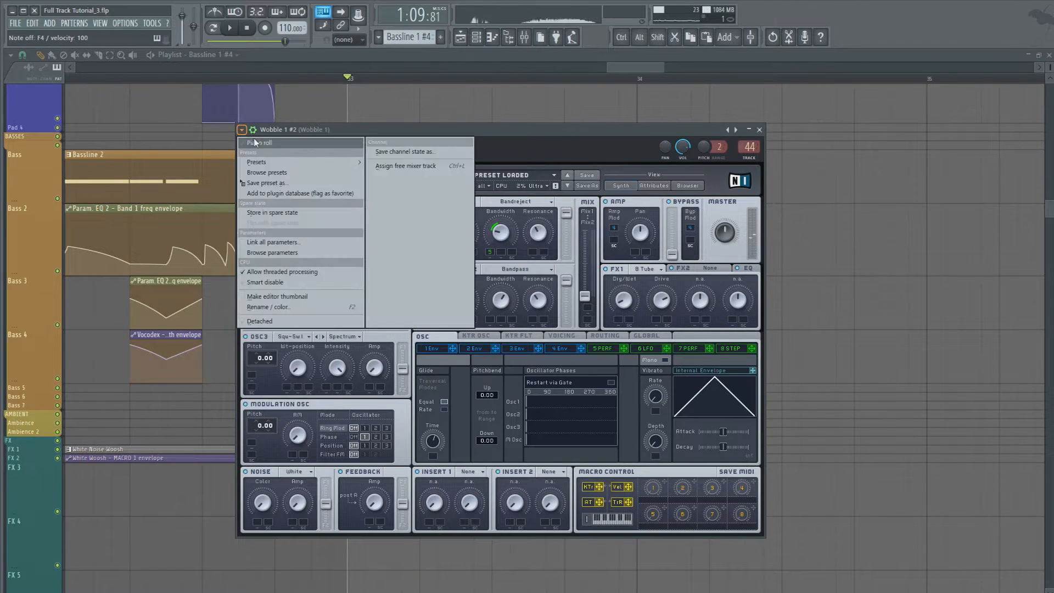
pyautogui.click(259, 143)
pyautogui.moveTo(38, 332); pyautogui.dragTo(42, 258)
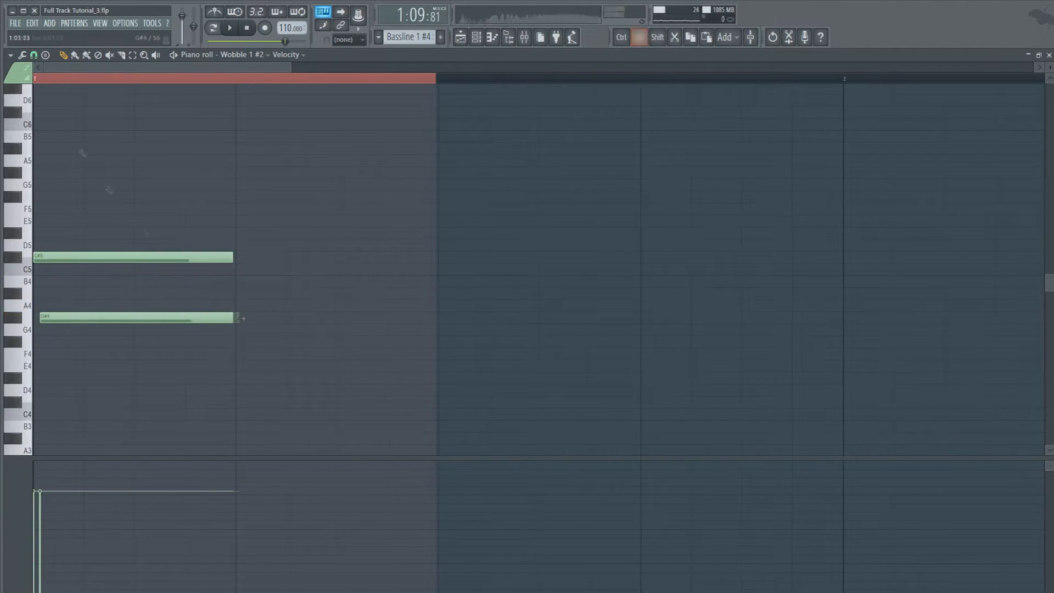
pyautogui.press('space')
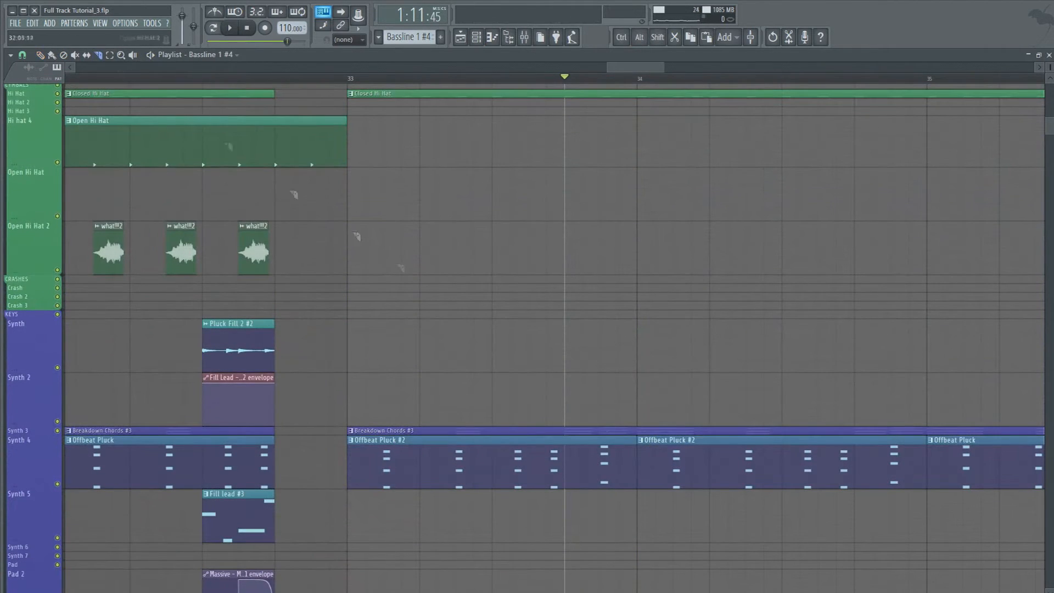
# Cut the Breakdown Chords #3 clip down to one-beat stabs at the start of bars 33 and 34 and play from bar 33.
pyautogui.rightClick(893, 432)
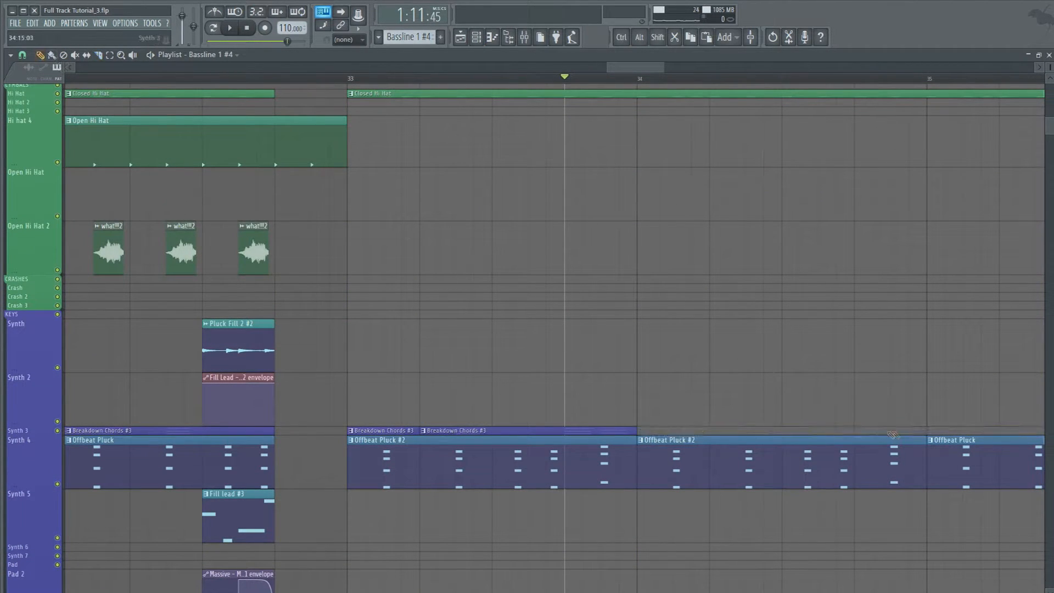
pyautogui.click(351, 81)
pyautogui.press('space')
pyautogui.scroll(-5, 561, 328)
pyautogui.press('space')
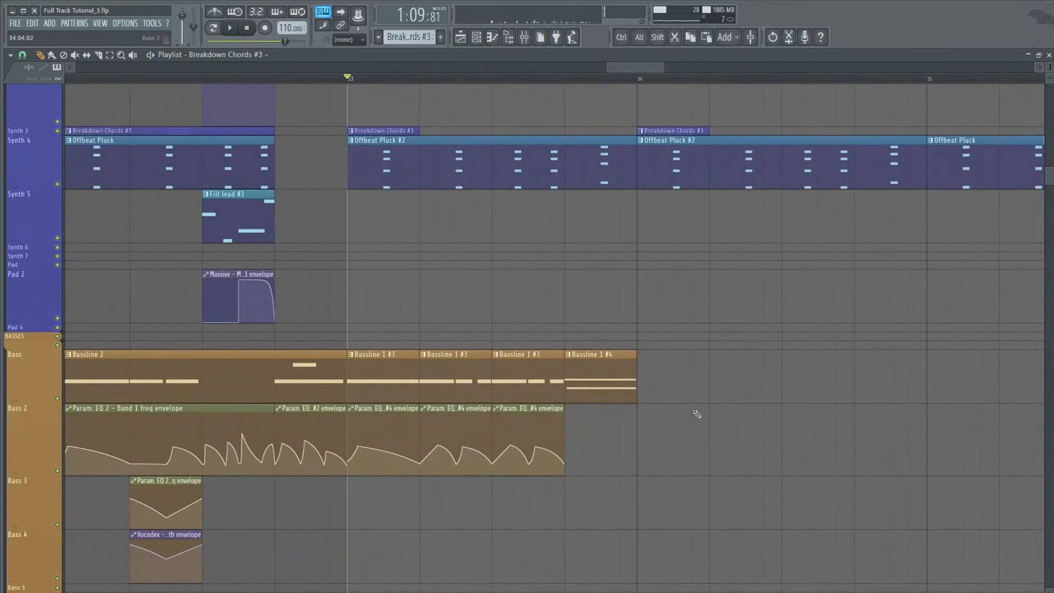
# Duplicate the bar 33 bassline and Bass 2 envelope clips into bar 34 and play the result.
pyautogui.moveTo(781, 488); pyautogui.dragTo(647, 381)
pyautogui.press('space')
pyautogui.click(698, 298)
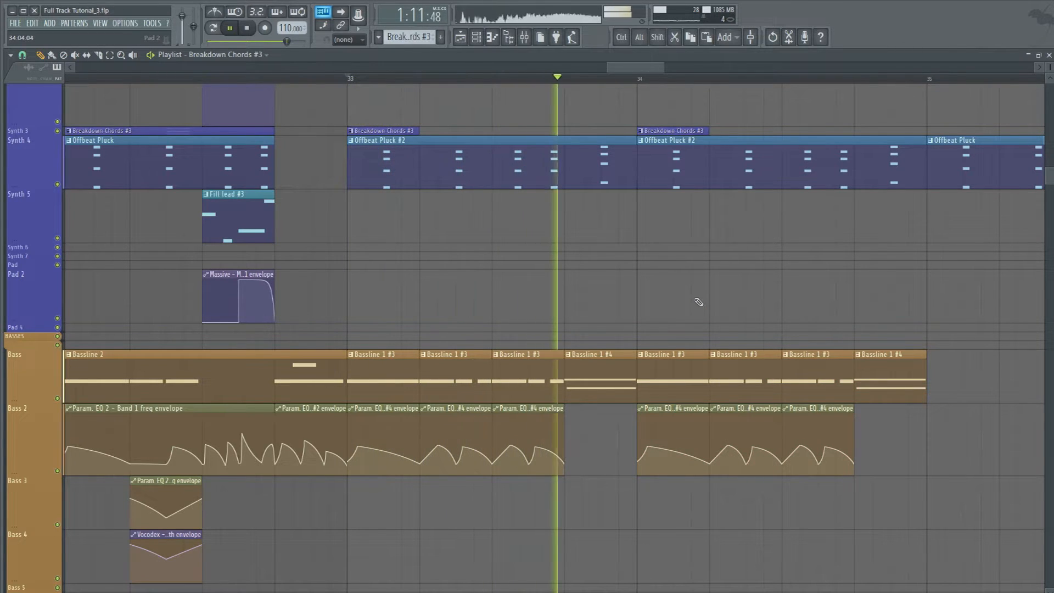
pyautogui.press('space')
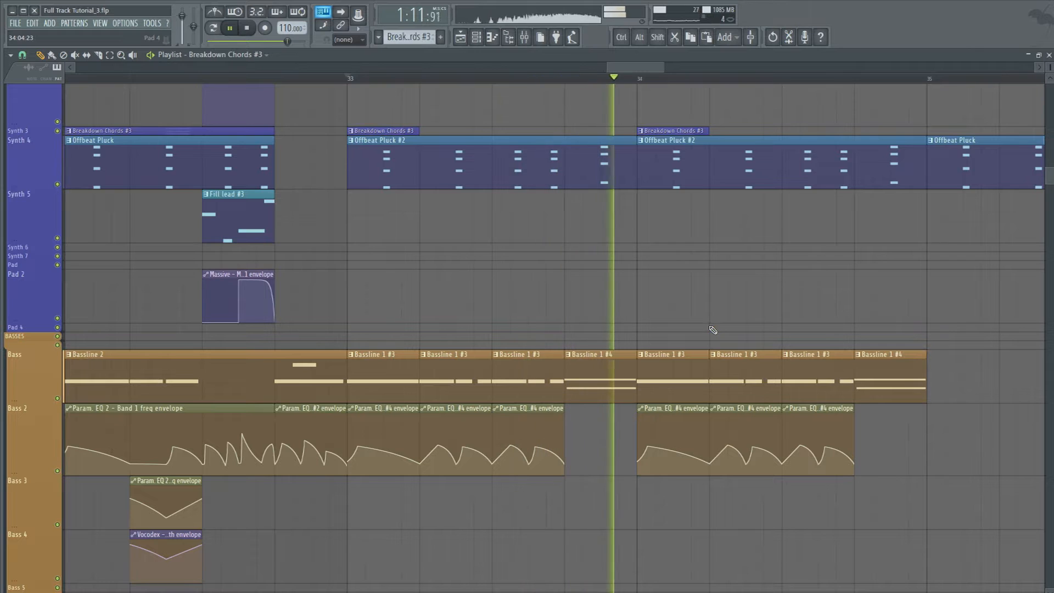
# Play the bassline from bar 33 and delete the Bassline 1 #4 clip from beat 4 of bar 34.
pyautogui.press('space')
pyautogui.press('space')
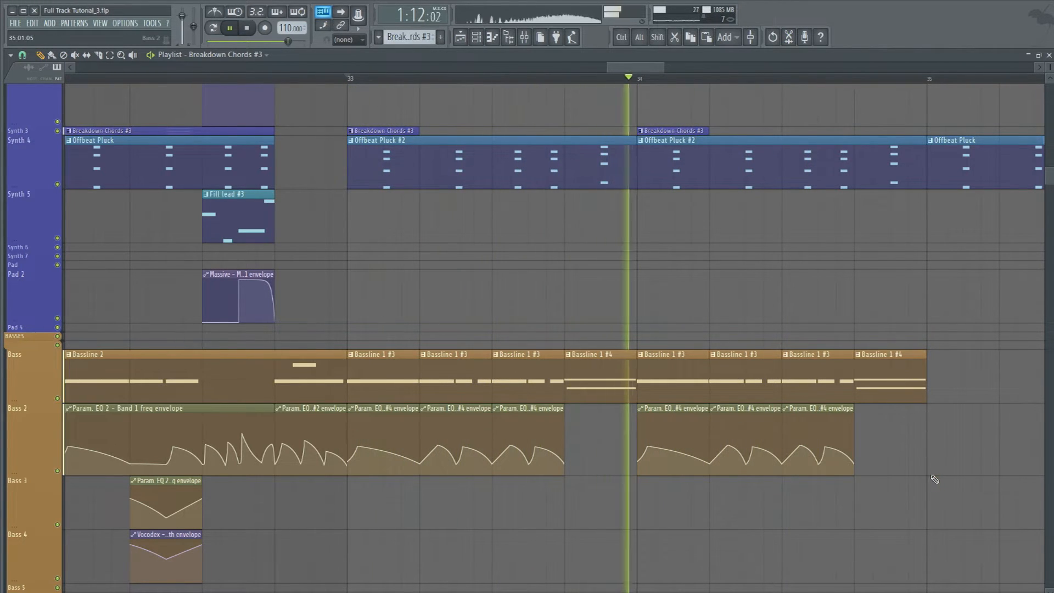
pyautogui.press('space')
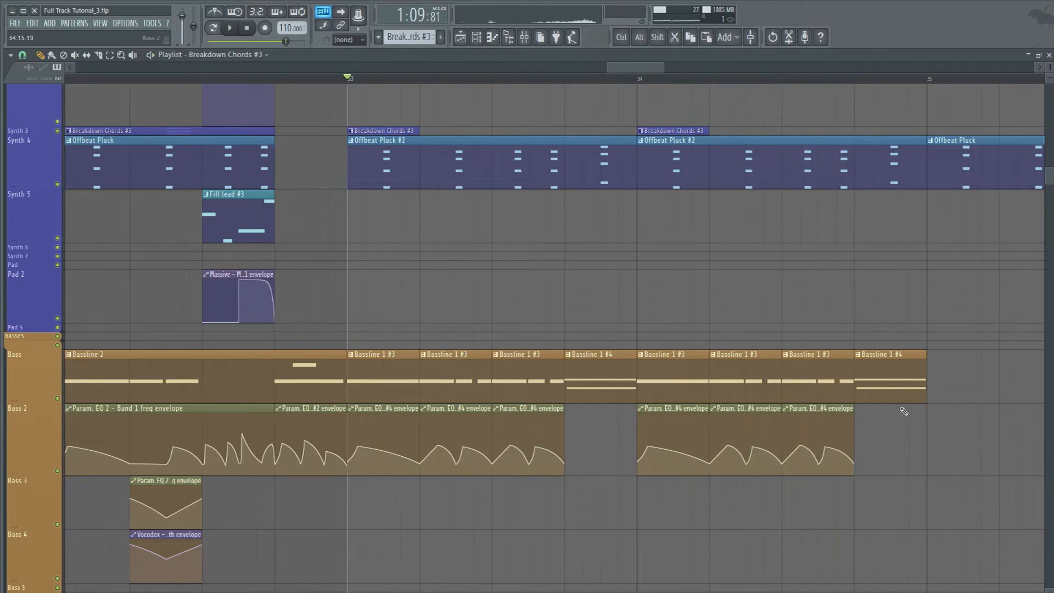
pyautogui.press('space')
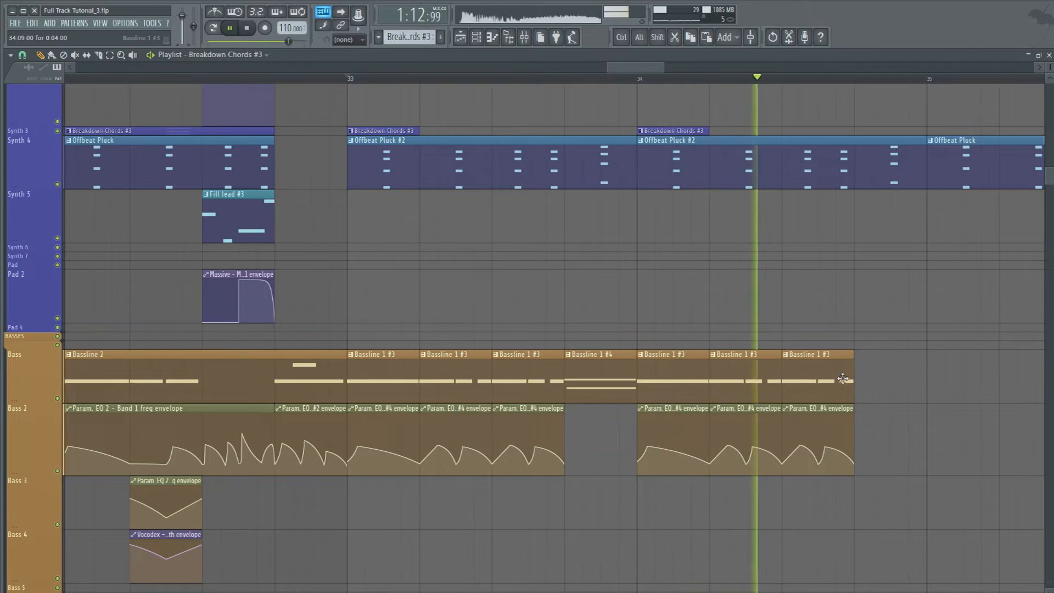
pyautogui.press('space')
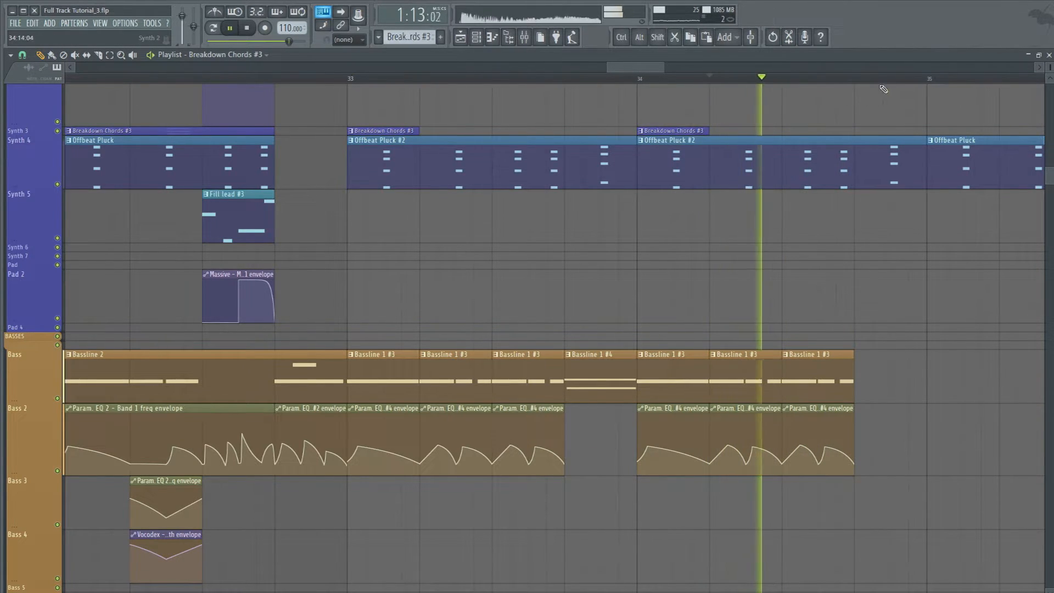
# Fill beats 3 and 4 of bar 34 with the Bassline 1 #5 and #6 variations and continue the bassline into bar 35.
pyautogui.scroll(2, 899, 88)
pyautogui.click(722, 355)
pyautogui.click(761, 417)
pyautogui.doubleClick(760, 384)
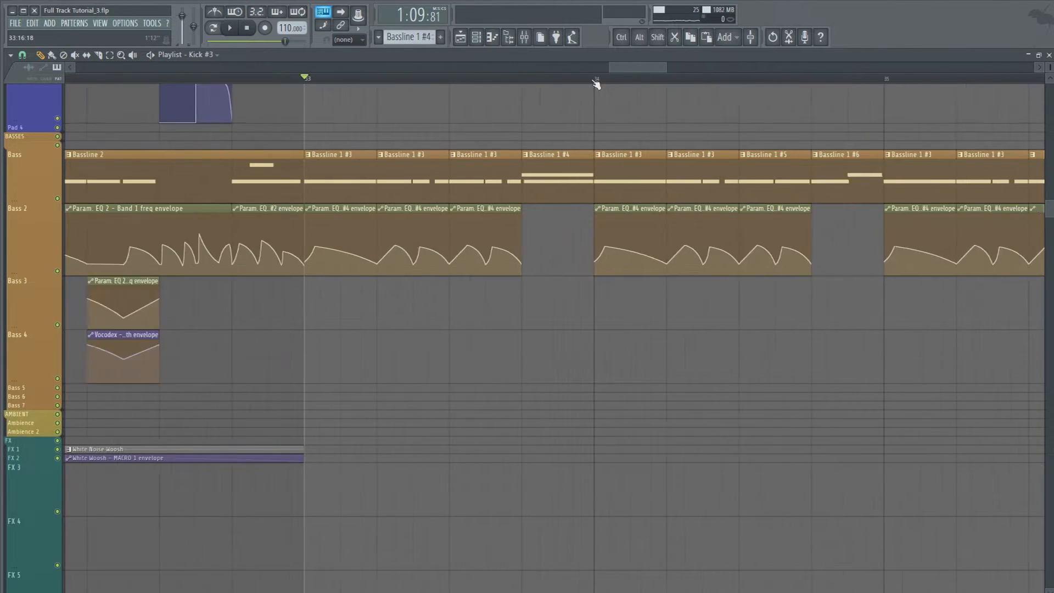
# Copy the band 1 frequency envelope slice to beat 4 of bar 33, make it unique and remove its first peak.
pyautogui.scroll(2, 596, 83)
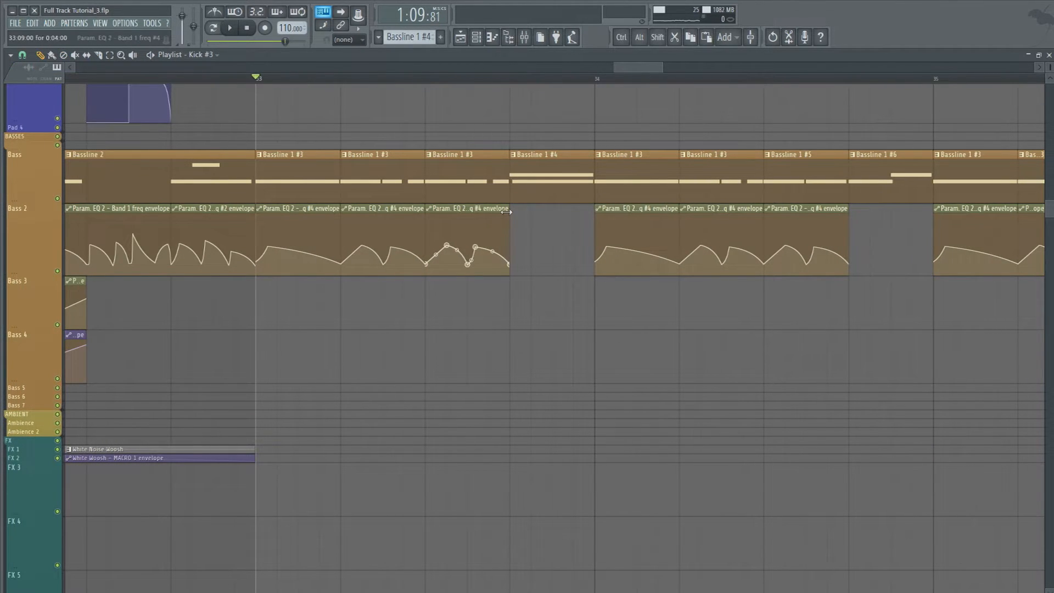
pyautogui.press('space')
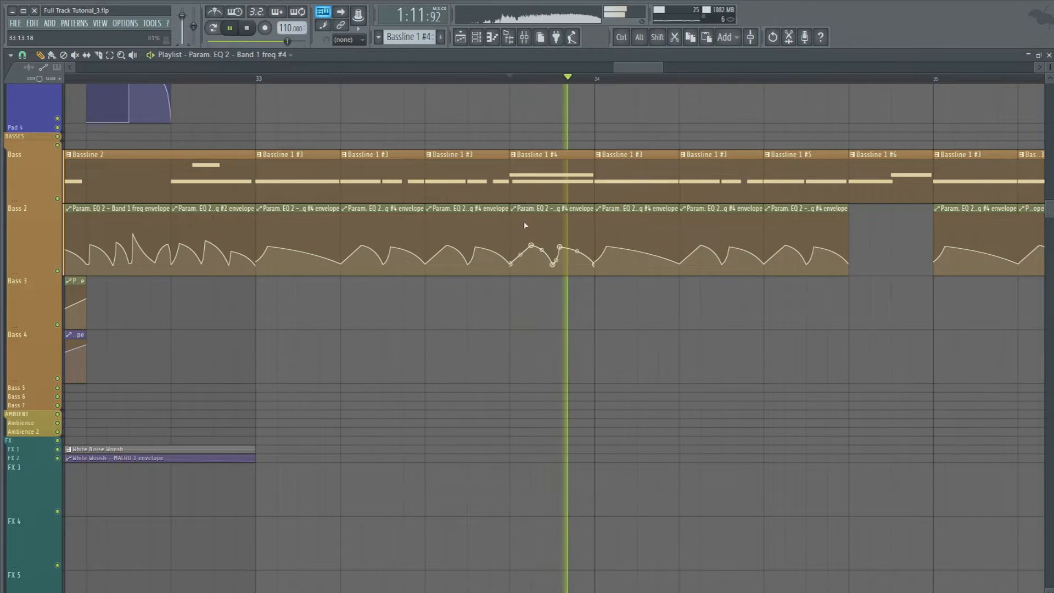
pyautogui.rightClick(517, 214)
pyautogui.rightClick(537, 248)
pyautogui.click(549, 254)
pyautogui.rightClick(552, 263)
pyautogui.click(566, 269)
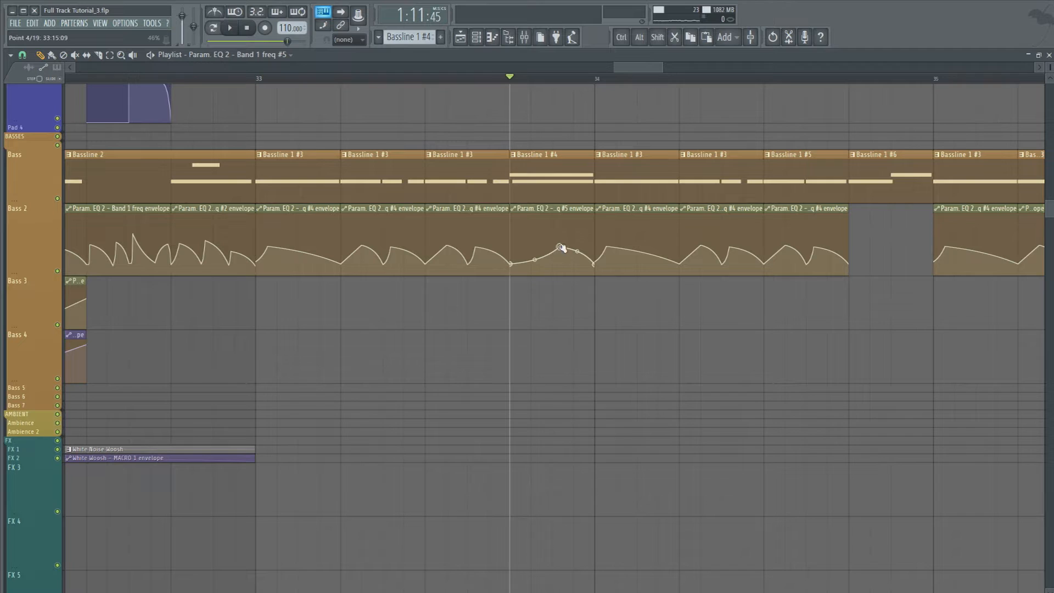
# Move the beat 4 envelope's remaining peak back to about 33:14, bow its rising curve upward and raise the peak slightly.
pyautogui.rightClick(577, 246)
pyautogui.rightClick(575, 264)
pyautogui.press('space')
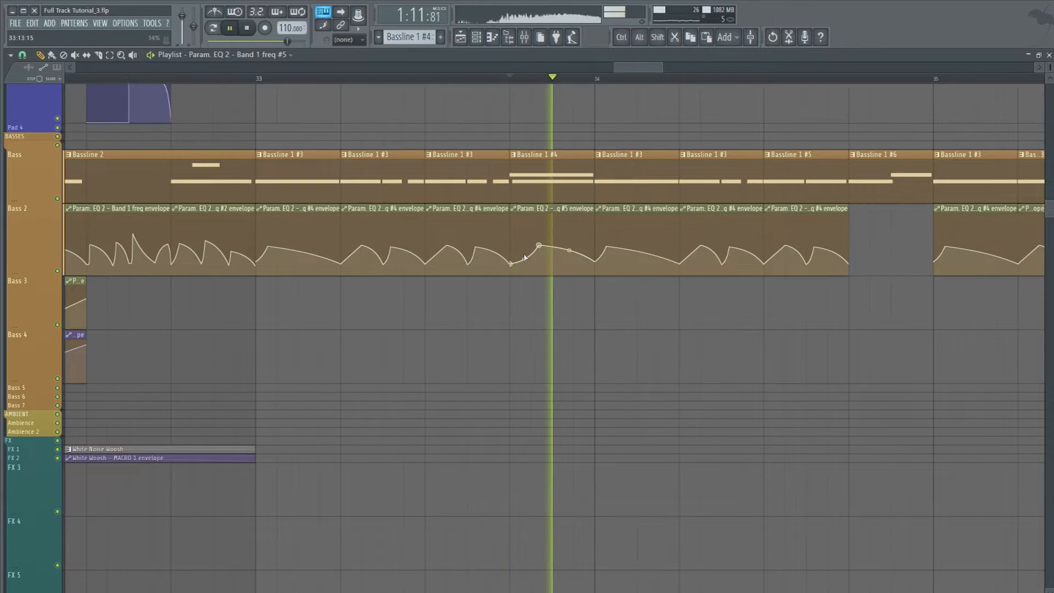
pyautogui.press('space')
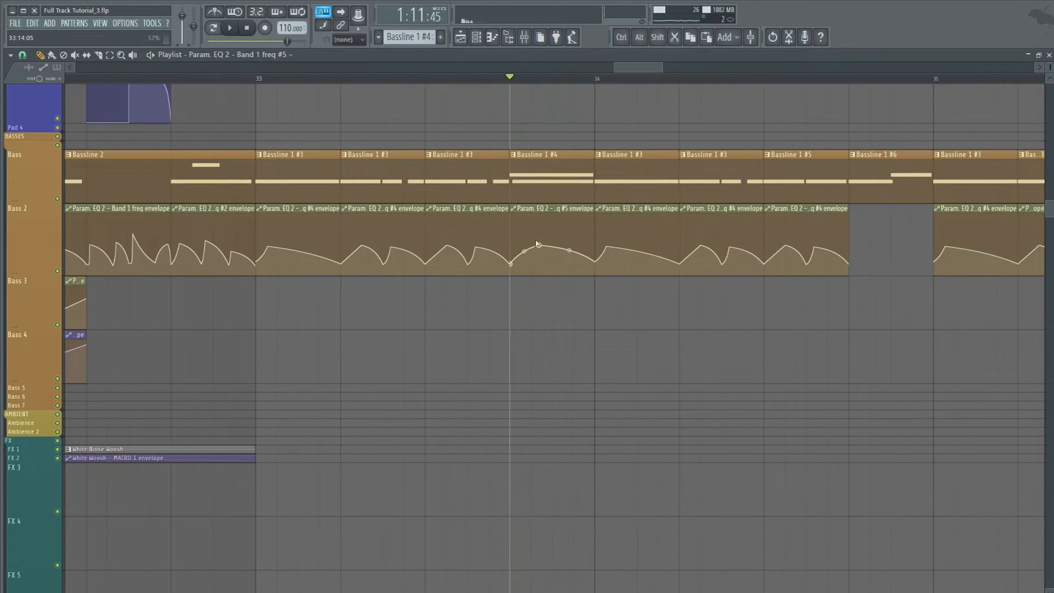
pyautogui.moveTo(541, 235); pyautogui.dragTo(538, 238)
pyautogui.press('space')
pyautogui.press('space')
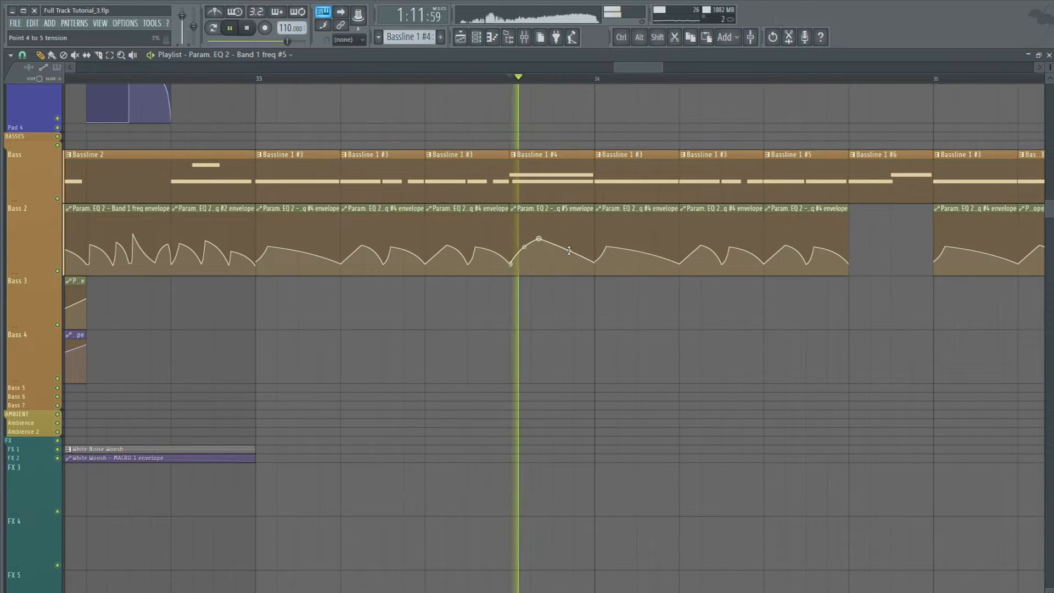
pyautogui.press('space')
# Raise the beat 1 peak of the bar 33 band 1 frequency envelope and bend its falling curve inward.
pyautogui.press('space')
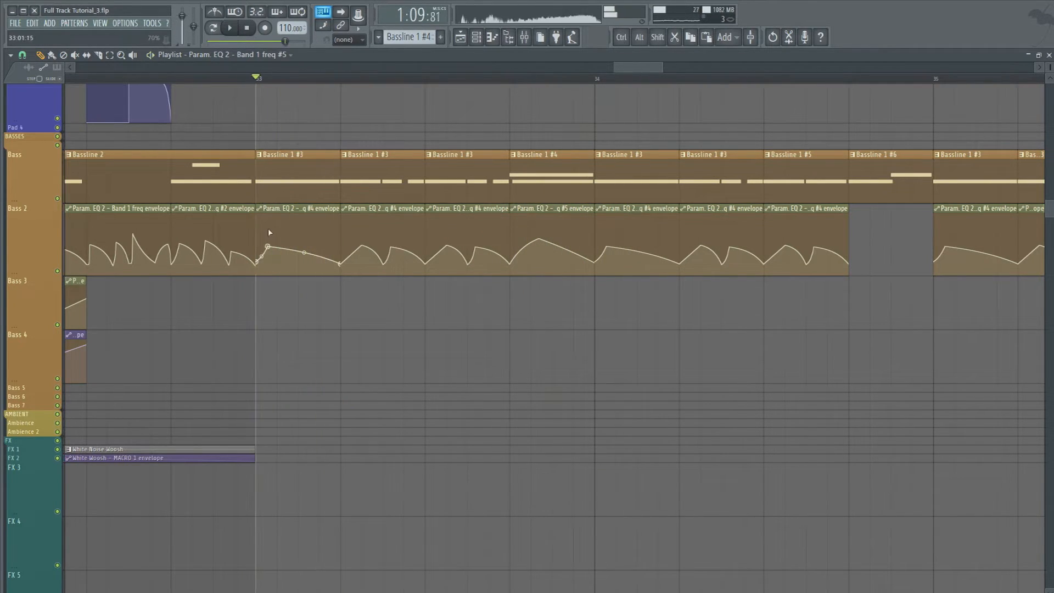
pyautogui.press('space')
pyautogui.press('space')
pyautogui.press('space')
pyautogui.press('space')
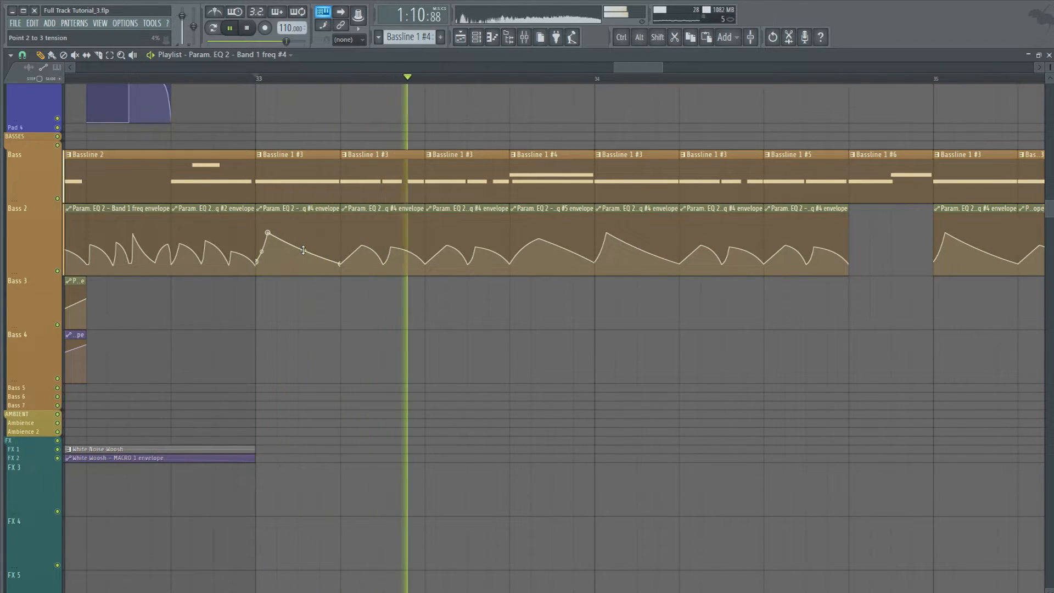
# Lower the beat 1 envelope peak slightly and raise the second peak of the beat 2 slice to 59% at 33:07:09.
pyautogui.press('space')
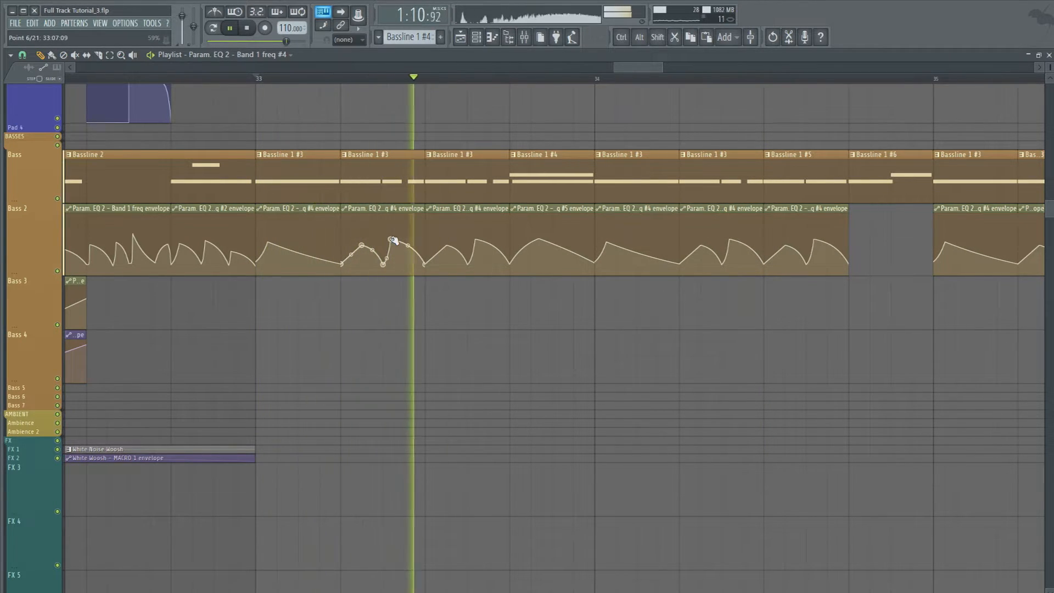
pyautogui.press('space')
pyautogui.press('space')
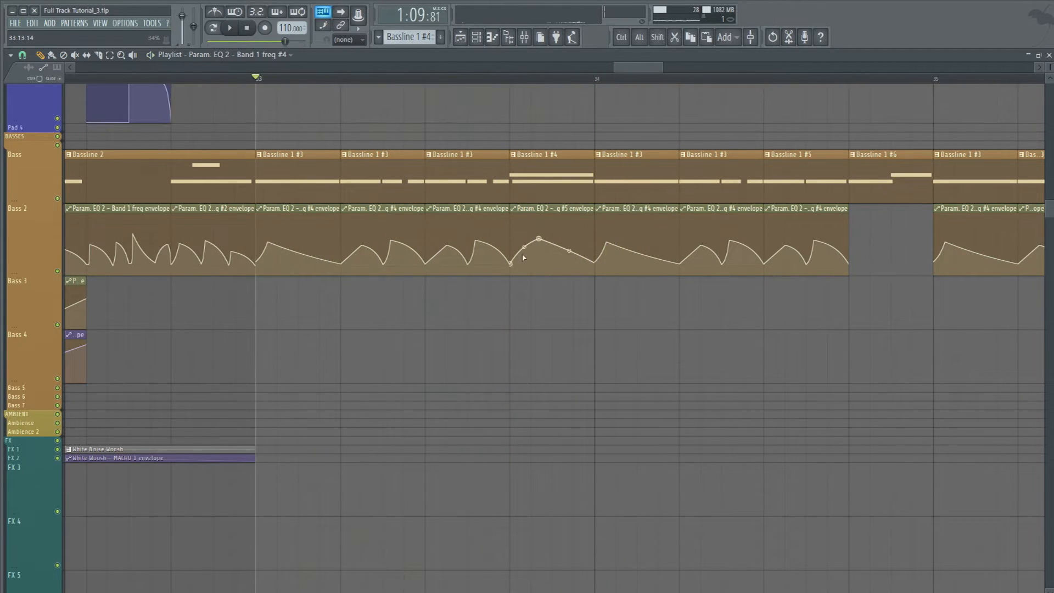
# Shift the beat 4 envelope peak to 33:14:00 at 64% and set its falling curve's tension to 8% while auditioning it.
pyautogui.press('space')
pyautogui.rightClick(540, 240)
pyautogui.click(549, 248)
pyautogui.press('space')
pyautogui.press('space')
pyautogui.press('space')
pyautogui.moveTo(564, 254); pyautogui.dragTo(564, 252)
pyautogui.press('space')
pyautogui.press('space')
pyautogui.press('space')
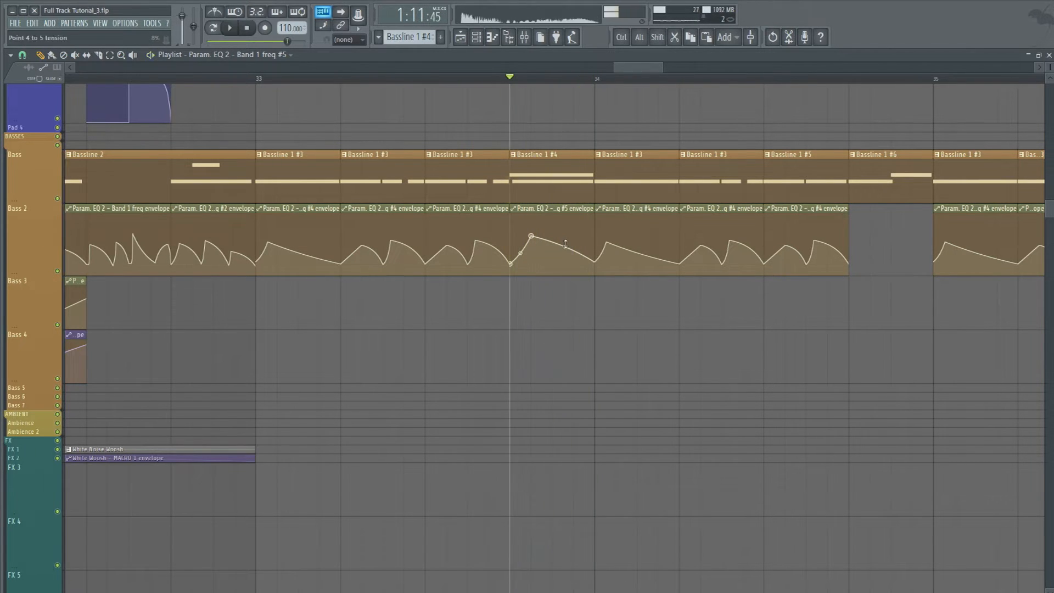
# Play the section from bar 33 and listen to the envelope shape on beat 4.
pyautogui.click(257, 78)
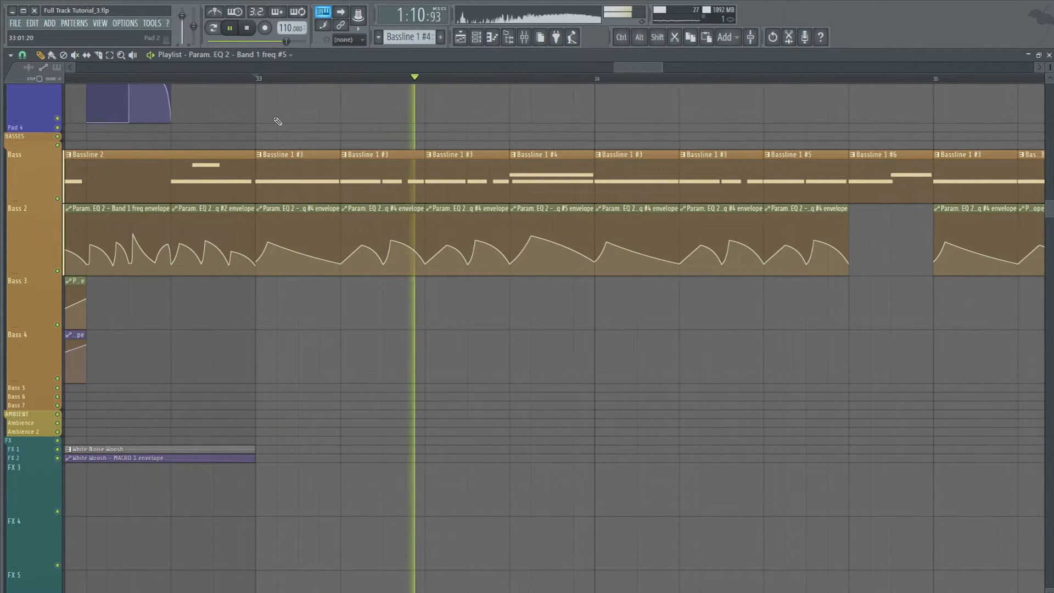
pyautogui.press('space')
pyautogui.press('space')
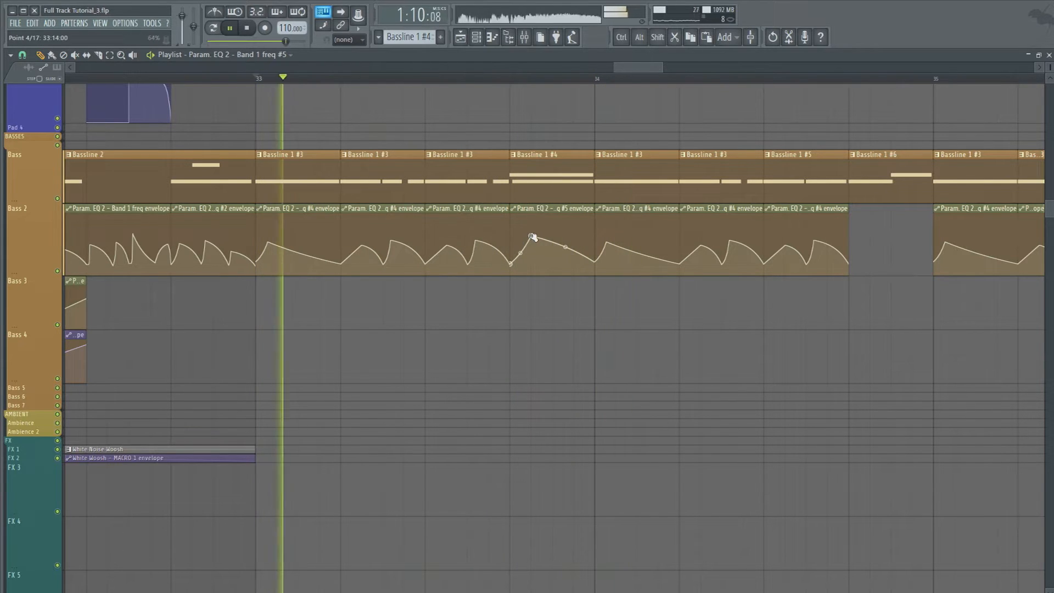
pyautogui.press('space')
# Move the beat 4 envelope peak to 33:16:00, straighten its rise, lower the peak slightly and play the result.
pyautogui.rightClick(532, 237)
pyautogui.click(574, 251)
pyautogui.press('space')
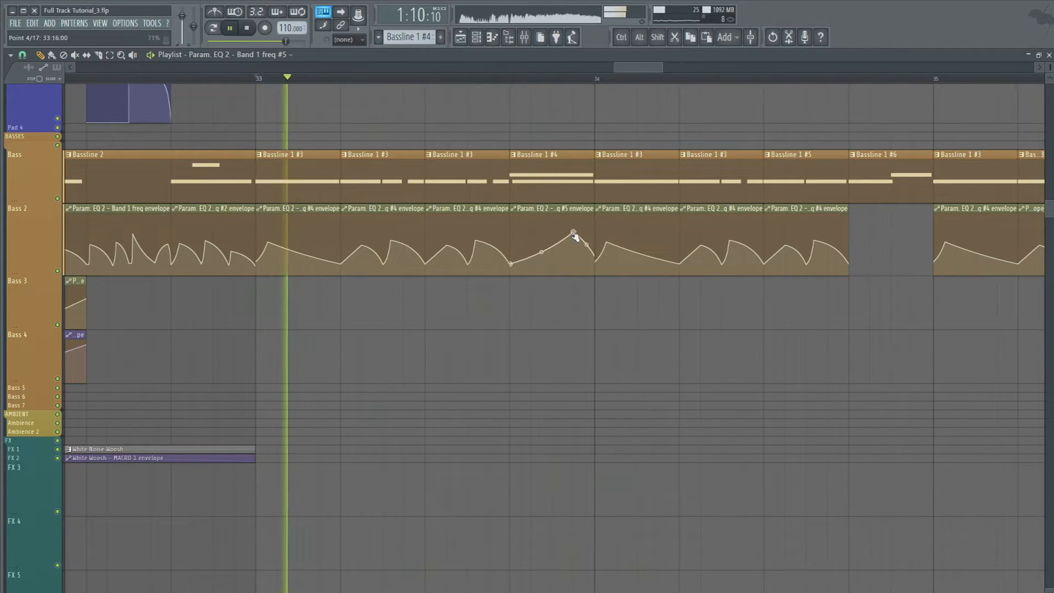
pyautogui.rightClick(541, 252)
pyautogui.press('space')
pyautogui.press('space')
pyautogui.moveTo(573, 232); pyautogui.dragTo(574, 236)
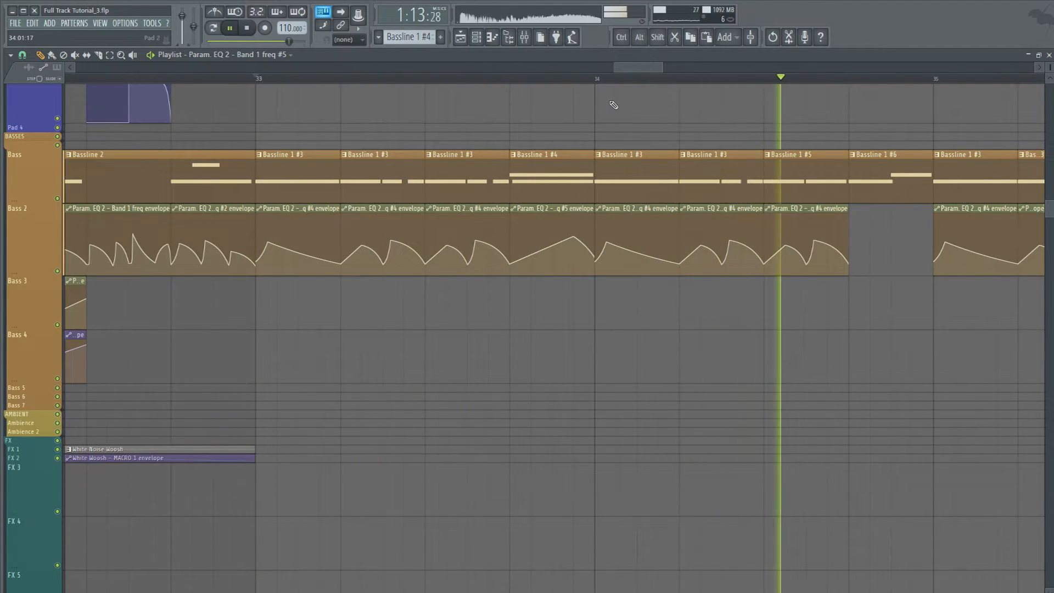
# Fill the gap at 34:13:00 on Bass 2 with a unique one-beat band 1 frequency envelope clip that peaks late.
pyautogui.press('space')
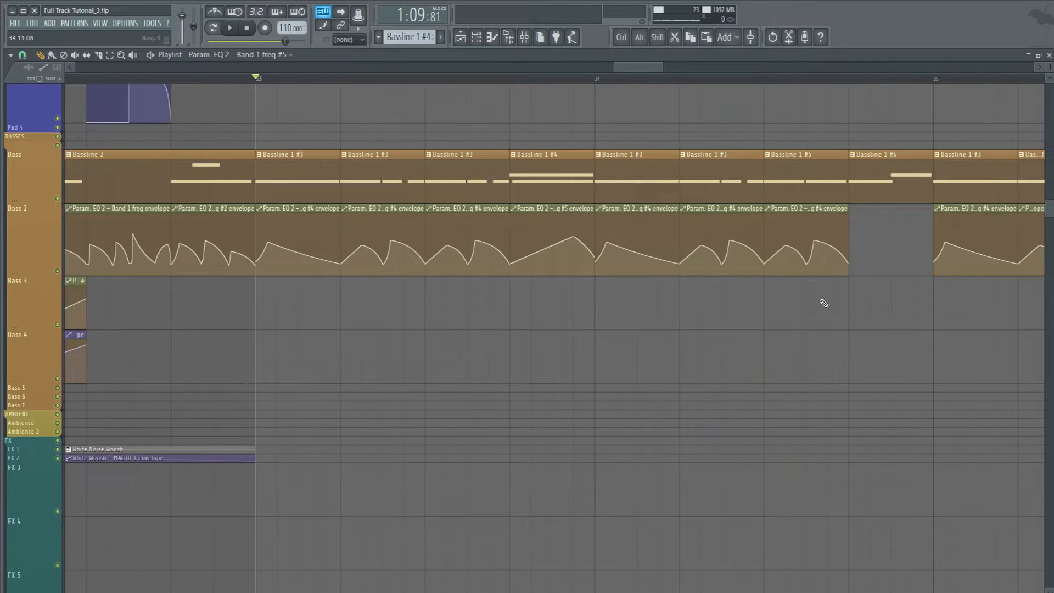
pyautogui.click(852, 281)
pyautogui.click(885, 344)
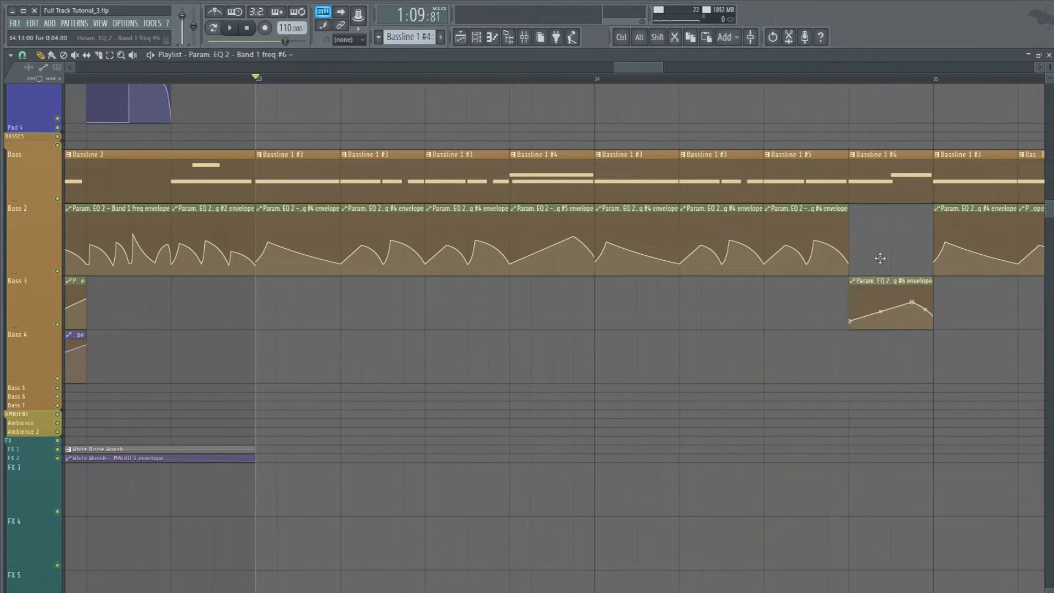
pyautogui.moveTo(880, 209); pyautogui.dragTo(880, 207)
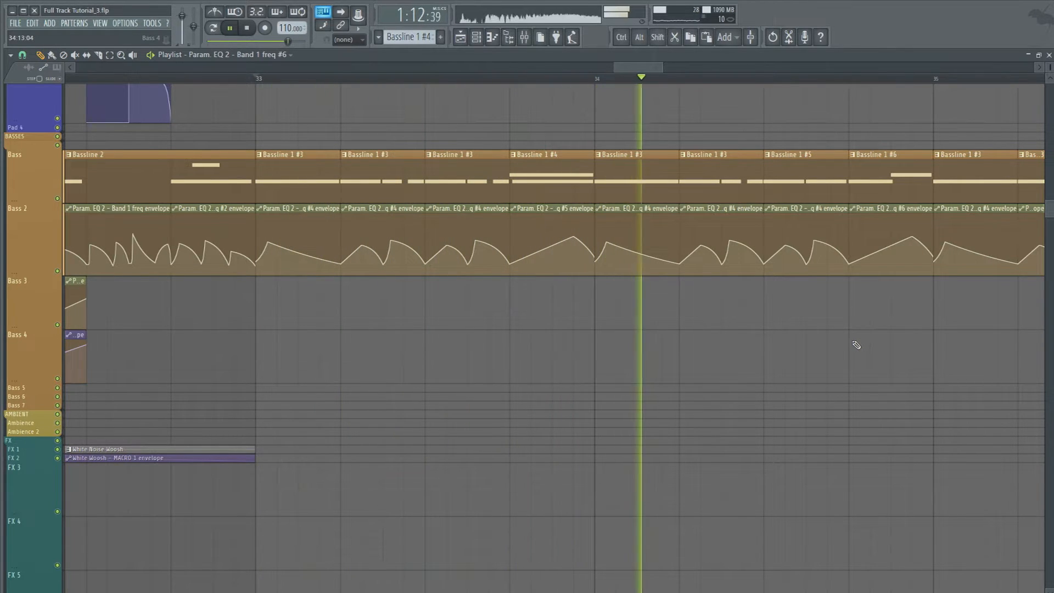
# Reshape the 34:13:00 envelope into two half-beat peaks, the first slightly higher than the second, and audition it from that beat.
pyautogui.press('space')
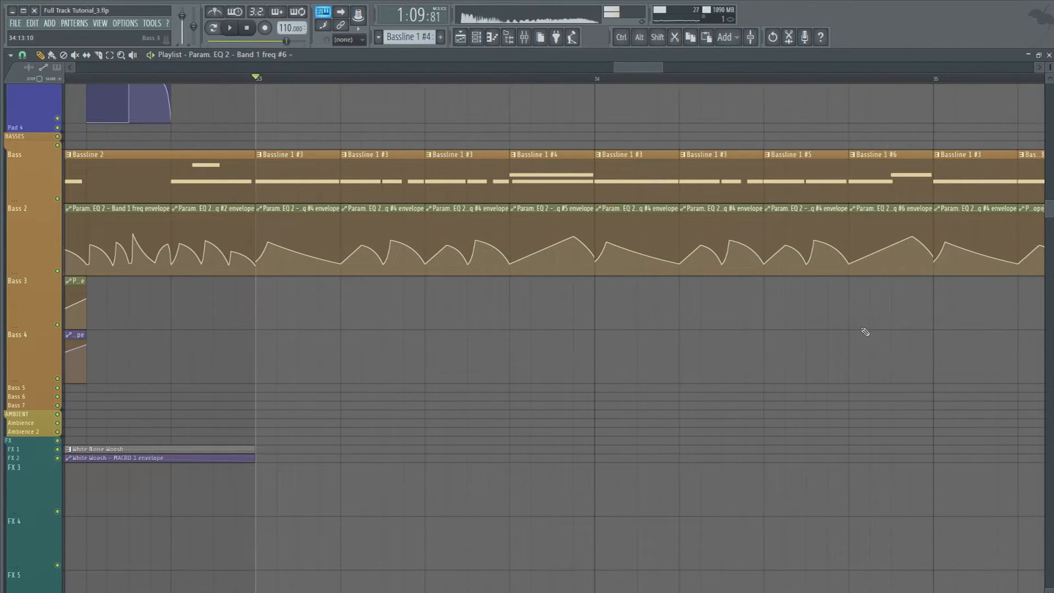
pyautogui.click(870, 241)
pyautogui.click(891, 260)
pyautogui.click(849, 77)
pyautogui.press('space')
pyautogui.press('space')
pyautogui.moveTo(911, 245); pyautogui.dragTo(870, 238)
pyautogui.press('space')
pyautogui.press('space')
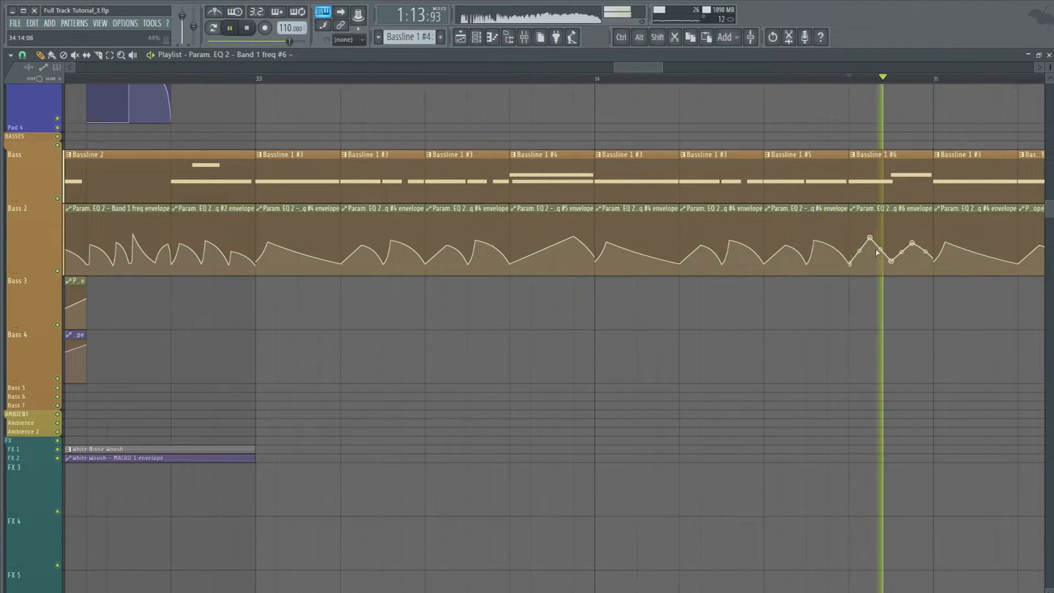
pyautogui.press('space')
pyautogui.press('space')
pyautogui.press('space')
pyautogui.press('space')
pyautogui.press('space')
# Lengthen the F#4 note in Bassline 1 #6 to meet the following note, audition it and save the project.
pyautogui.doubleClick(898, 168)
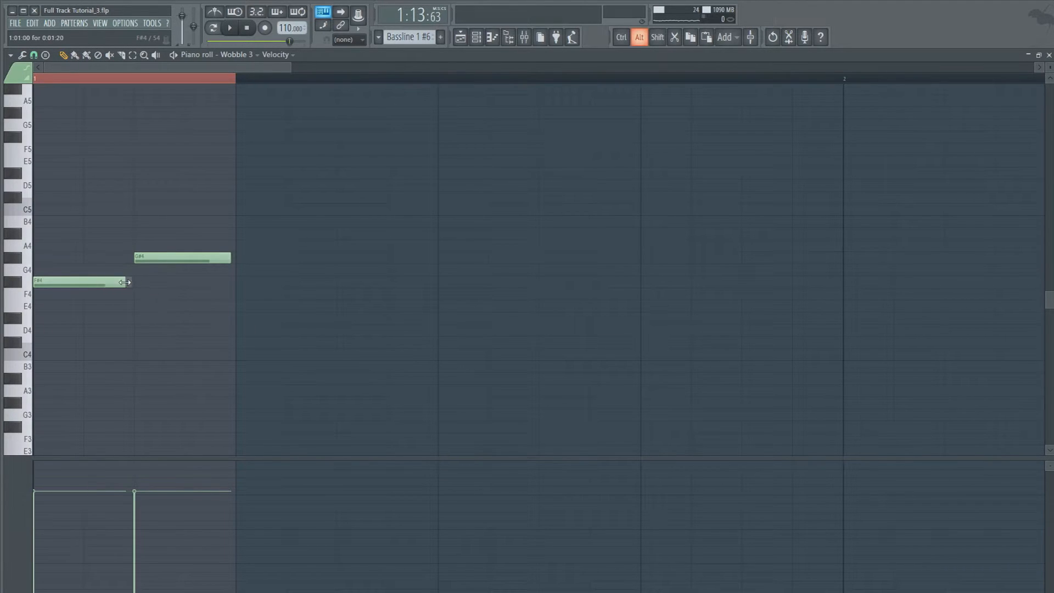
pyautogui.press('space')
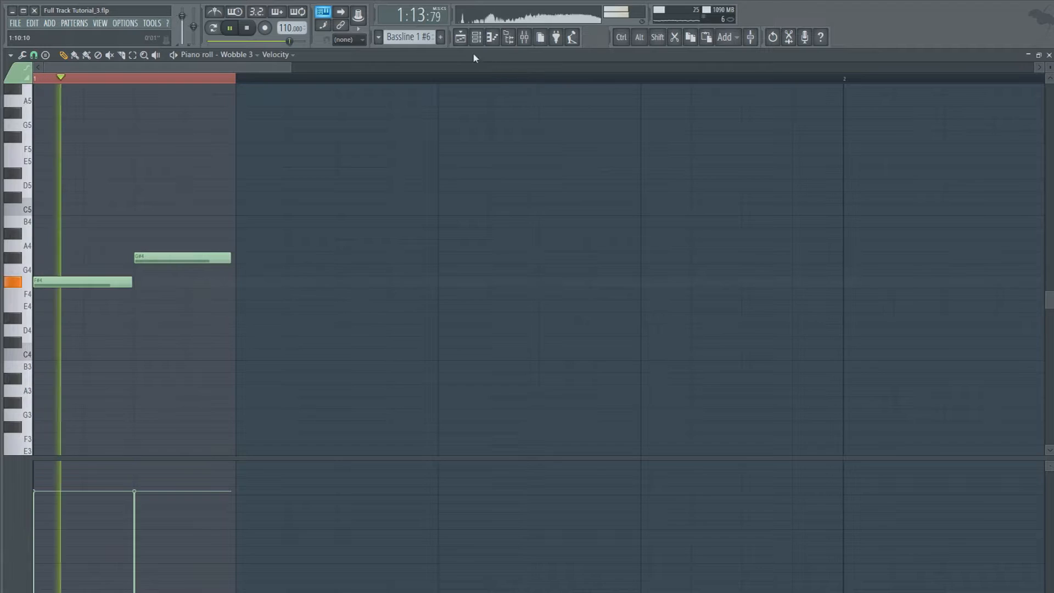
pyautogui.press('space')
pyautogui.press('F5')
pyautogui.hotkey('ctrl', 's')
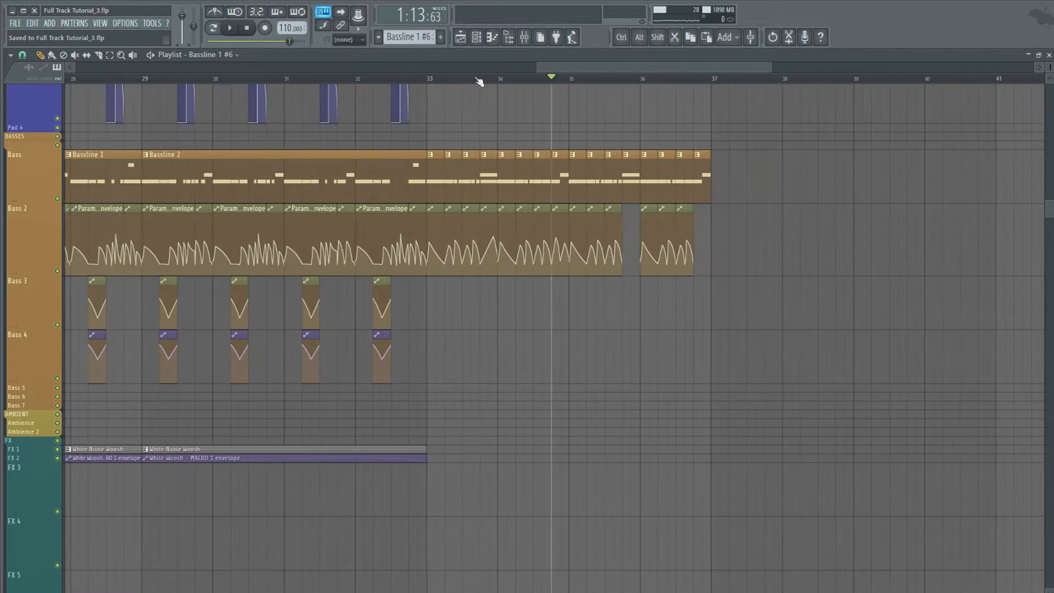
# Play the arrangement from bar 32 and check the drum, synth and bass tracks through the new section.
pyautogui.click(358, 80)
pyautogui.press('space')
pyautogui.scroll(10, 555, 407)
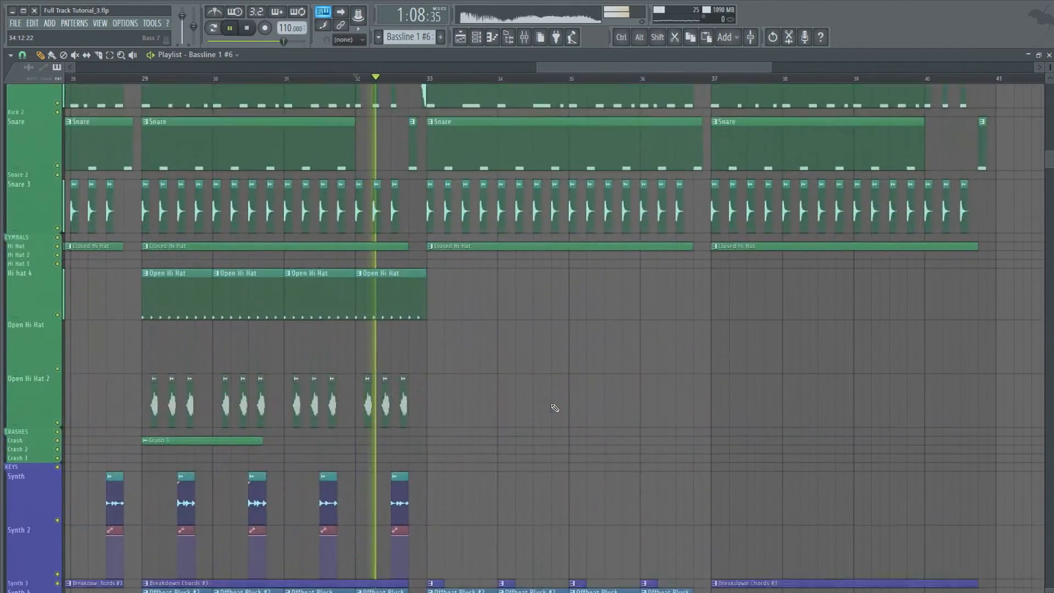
pyautogui.scroll(-7, 555, 408)
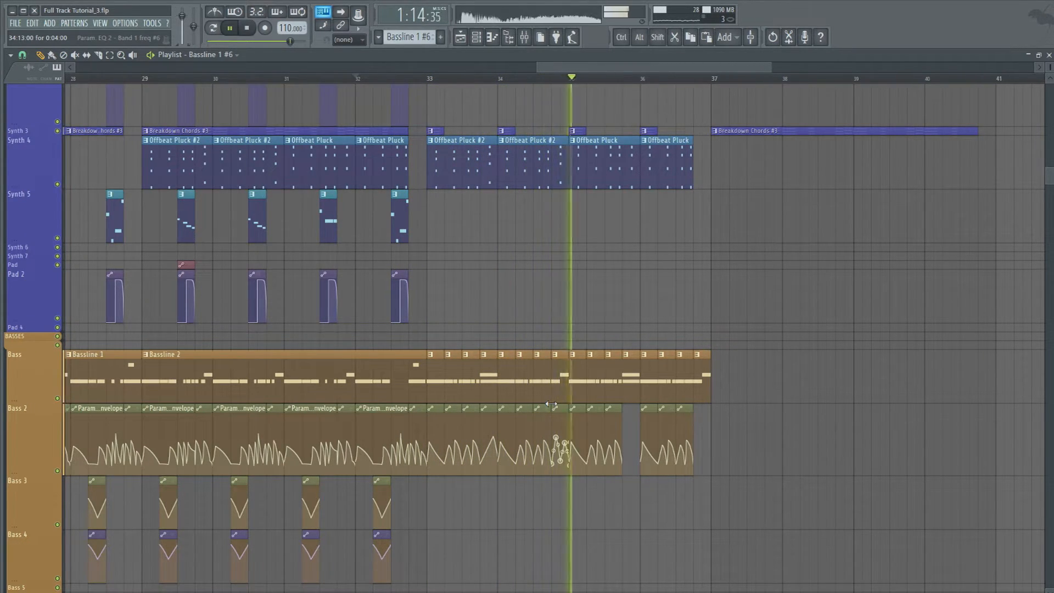
pyautogui.press('space')
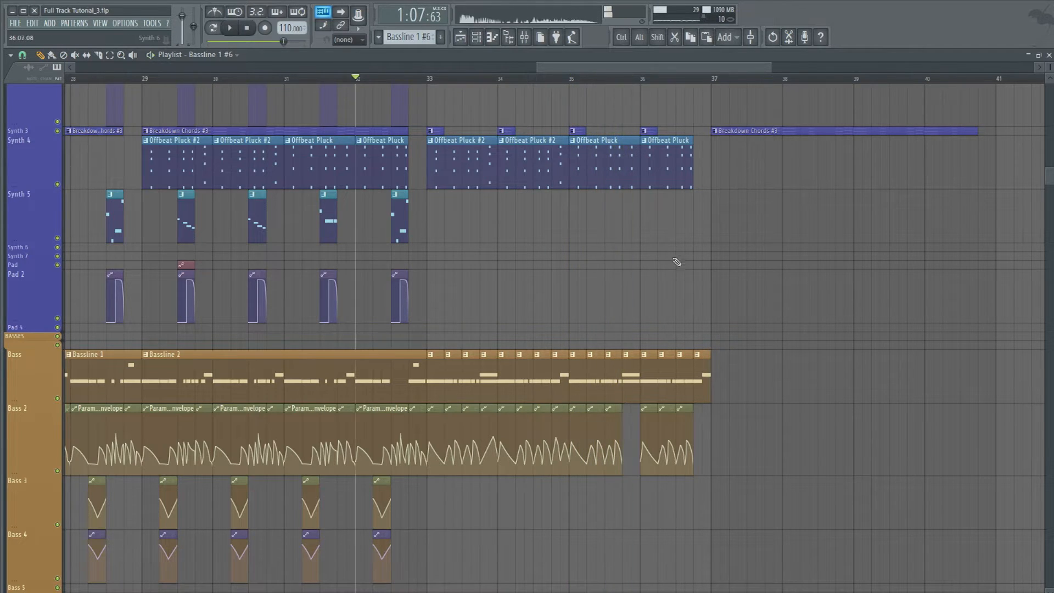
# Shorten the last Kick clip to end at bar 35 and paste copies of the bar 33–34 Kick clips after it.
pyautogui.scroll(8, 636, 215)
pyautogui.scroll(-10, 637, 215)
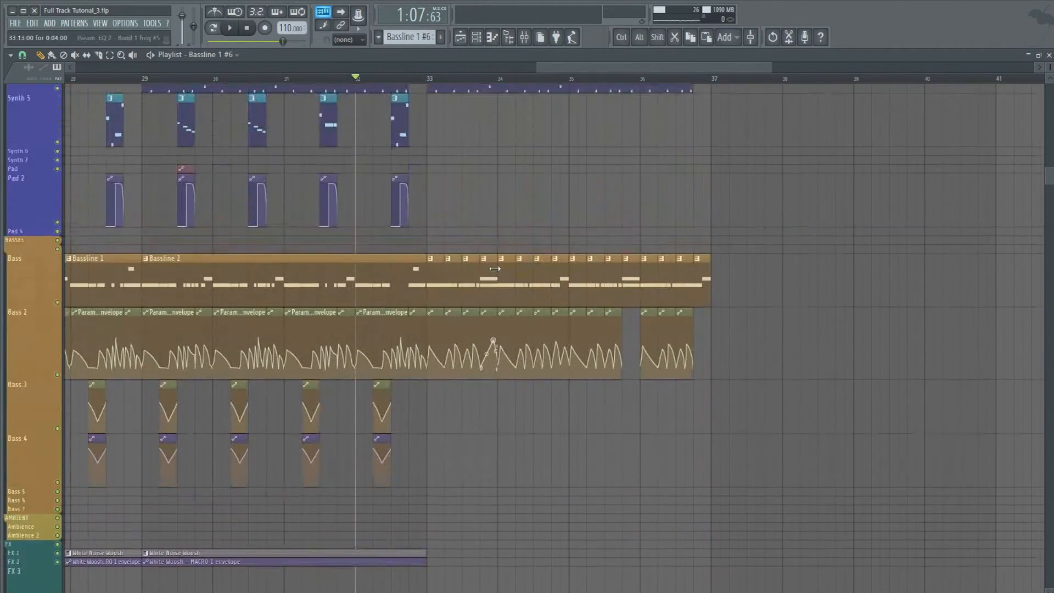
pyautogui.scroll(2, 565, 330)
pyautogui.scroll(8, 600, 337)
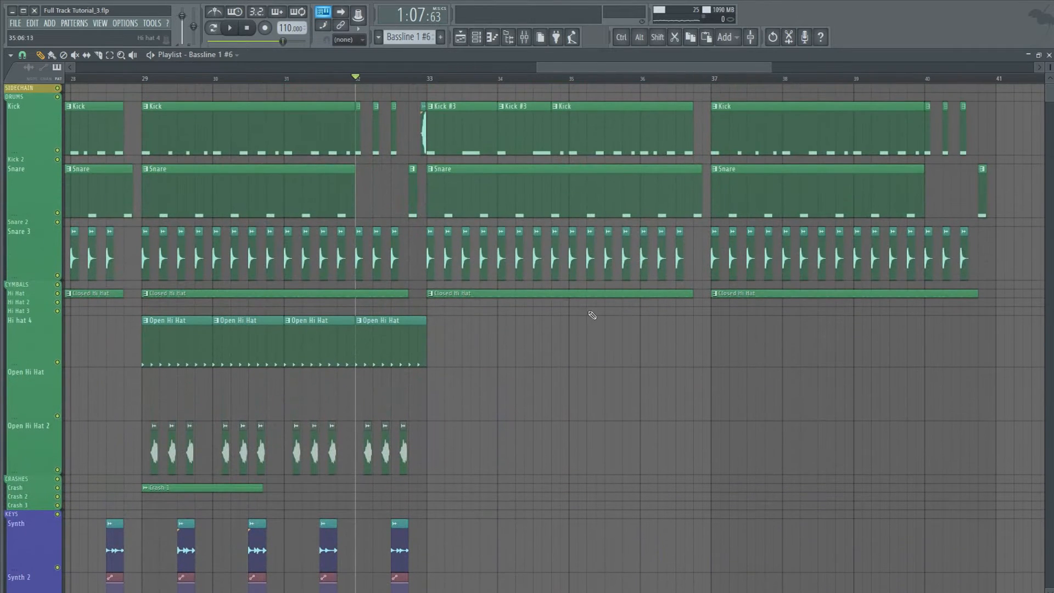
pyautogui.moveTo(690, 127); pyautogui.dragTo(566, 126)
pyautogui.moveTo(586, 135); pyautogui.dragTo(444, 122)
pyautogui.hotkey('ctrl', 'c')
pyautogui.hotkey('ctrl', 'v')
pyautogui.moveTo(142, 124); pyautogui.dragTo(639, 128)
# Repeat the Open Hi Hat clips through bar 40 and copy the Open Hi Hat 2 hits into bars 33 to 36.
pyautogui.scroll(-2, 549, 307)
pyautogui.hotkey('ctrl', 'b')
pyautogui.hotkey('ctrl', 'b')
pyautogui.hotkey('ctrl', 'v')
pyautogui.moveTo(154, 349); pyautogui.dragTo(509, 351)
# Remove the Offbeat Pluck clips from bars 33 to 36 and play the section from bar 32.
pyautogui.press('space')
pyautogui.keyDown('ctrl'); pyautogui.click(526, 425); pyautogui.keyUp('ctrl')
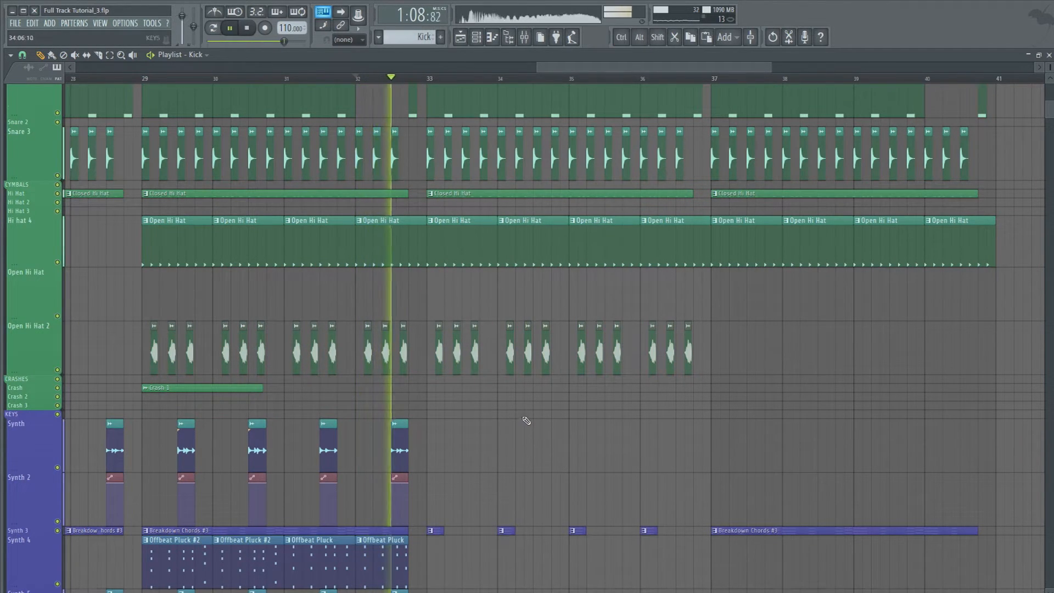
pyautogui.scroll(-5, 530, 423)
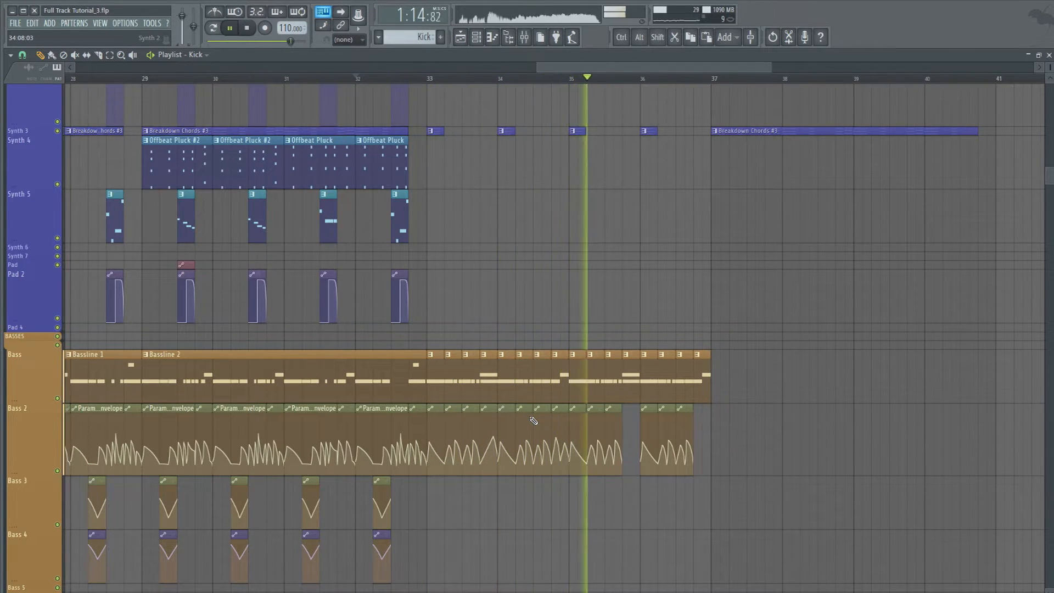
pyautogui.press('space')
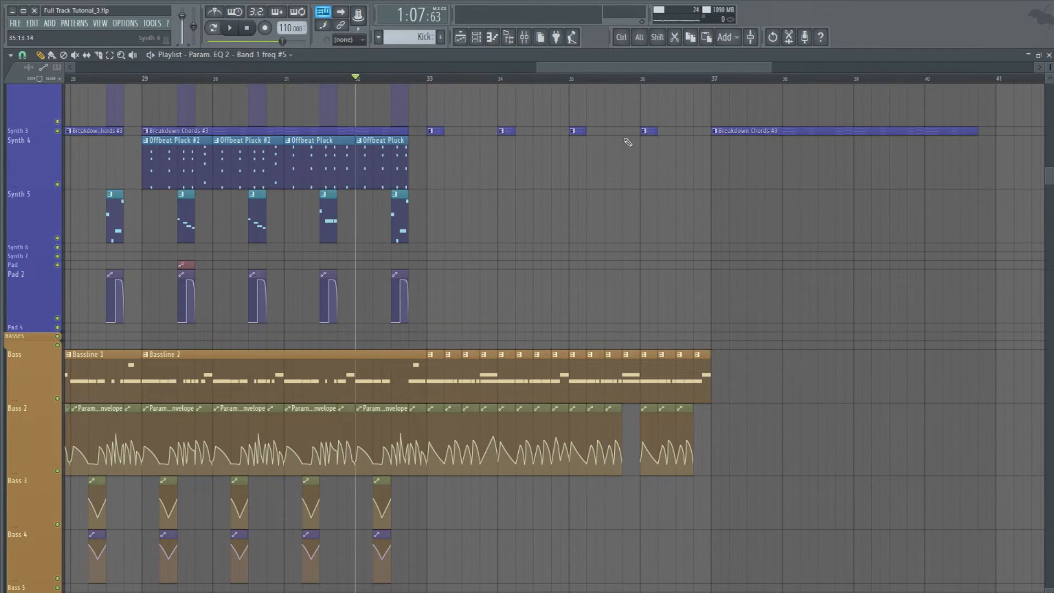
# Place a band 1 frequency envelope clip in the 35:13:00 gap on Bass 2 and make it unique.
pyautogui.scroll(3, 387, 440)
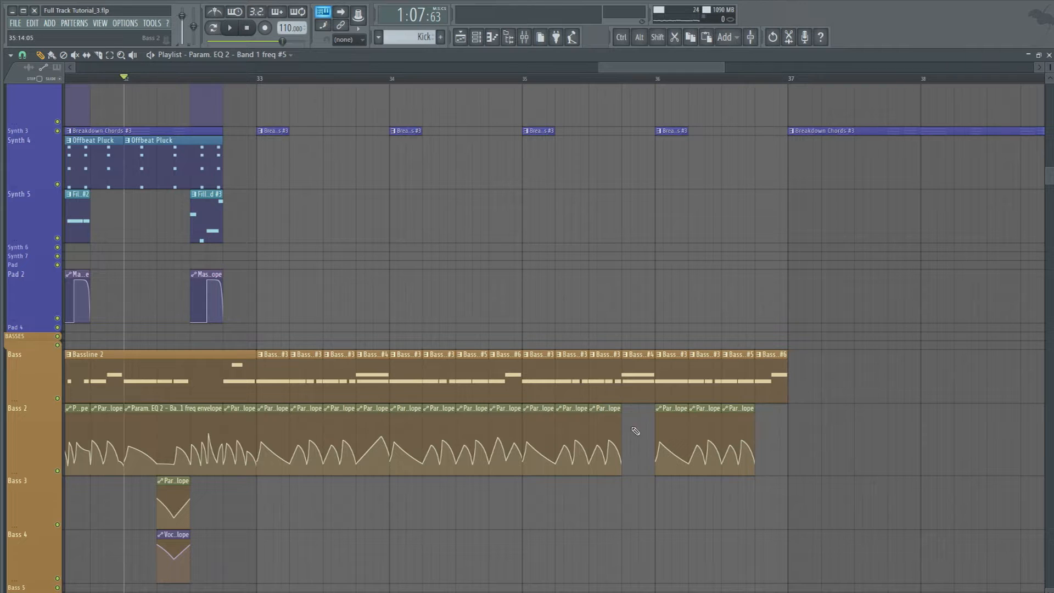
pyautogui.scroll(4, 624, 80)
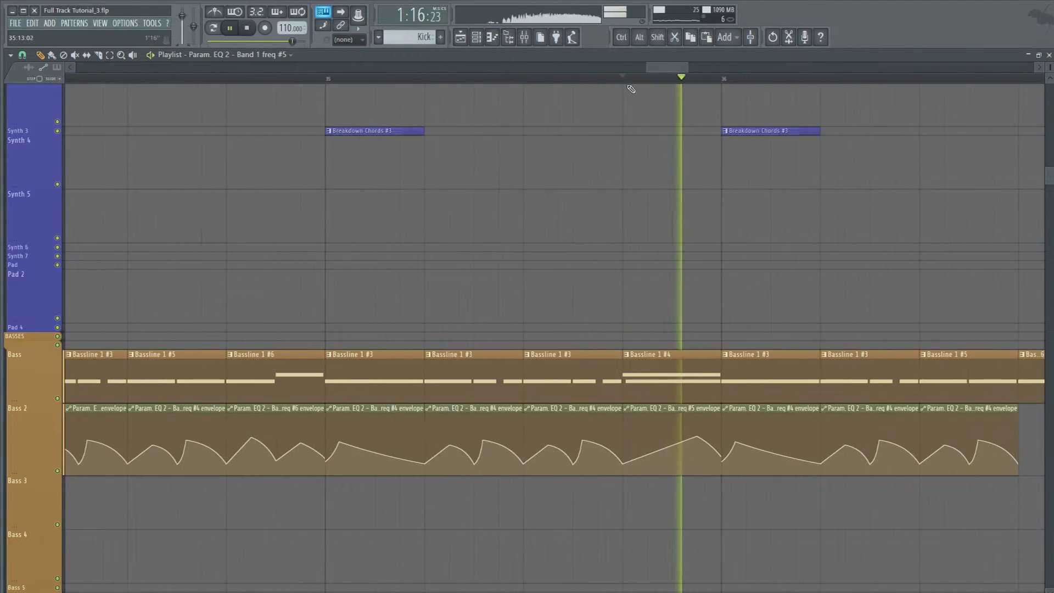
pyautogui.rightClick(626, 416)
pyautogui.click(663, 469)
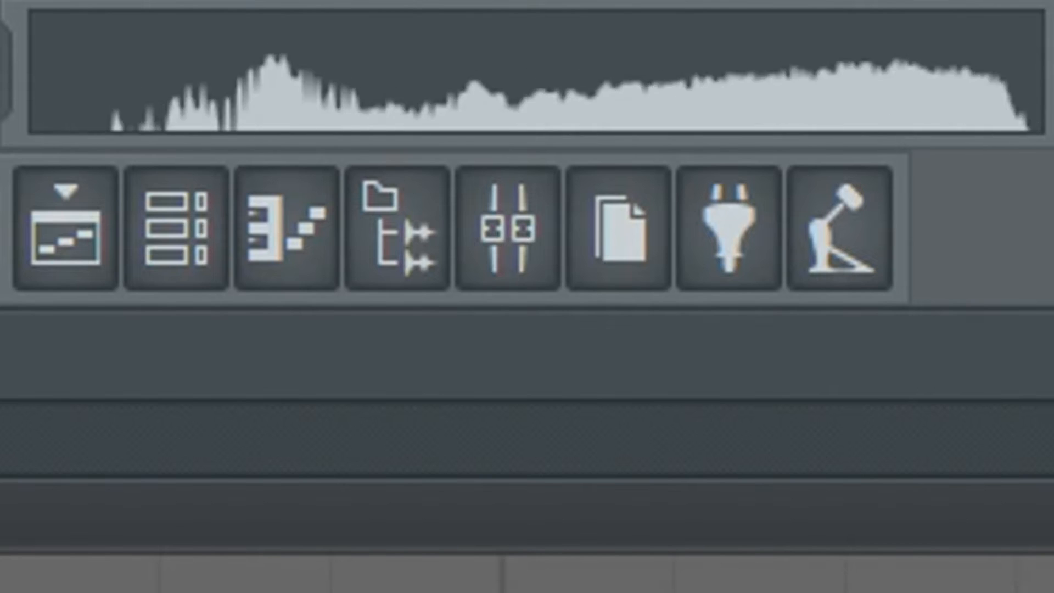
# Reshape the 35:13:00 envelope to peak early and fall toward the end of the beat, auditioning it repeatedly.
pyautogui.press('space')
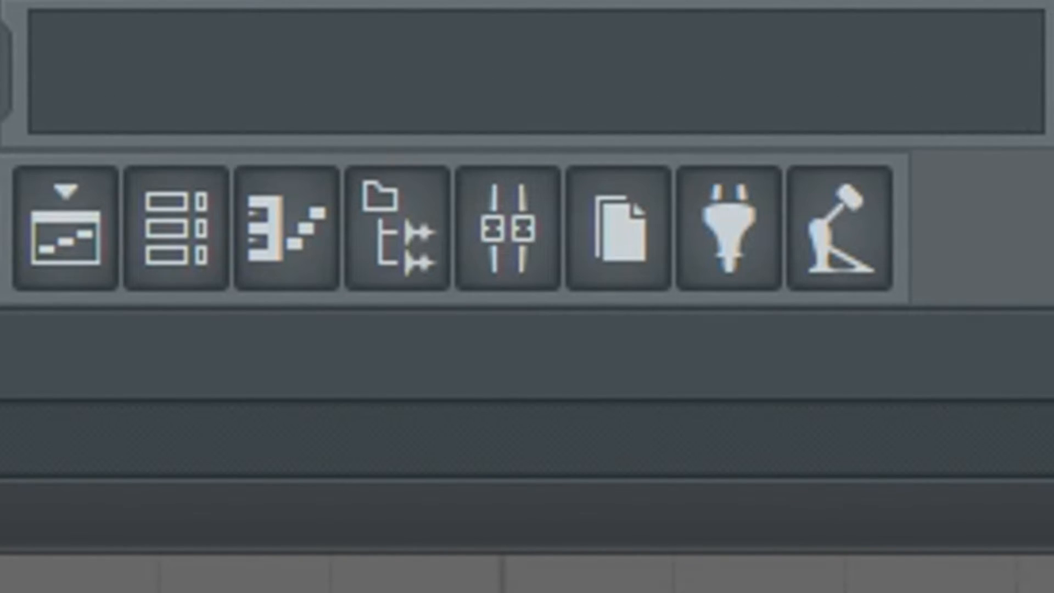
pyautogui.press('space')
pyautogui.press('space')
pyautogui.press('space')
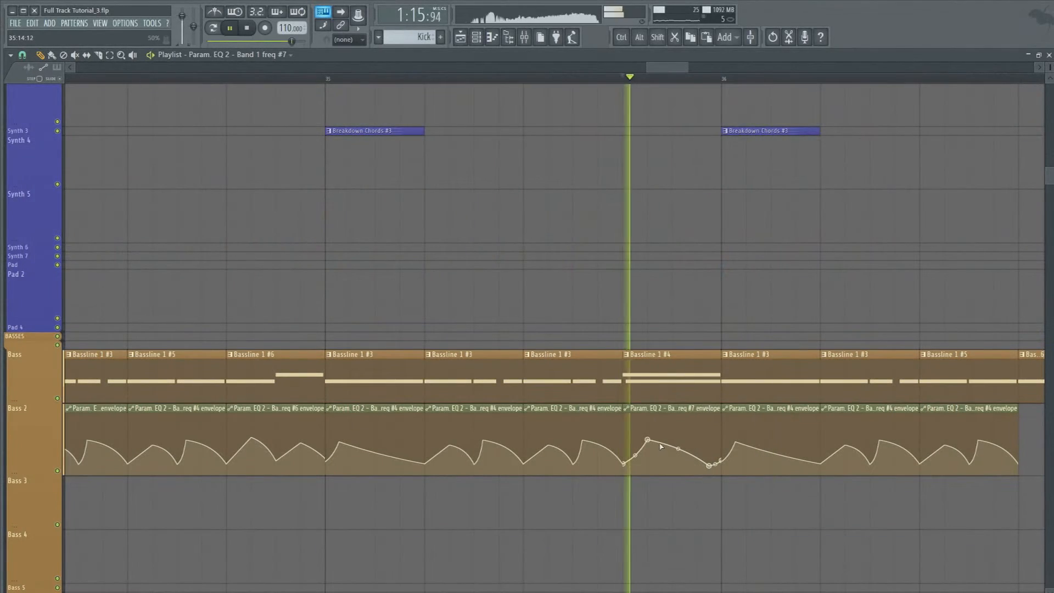
pyautogui.press('space')
pyautogui.press('space')
pyautogui.press('space')
pyautogui.press('space')
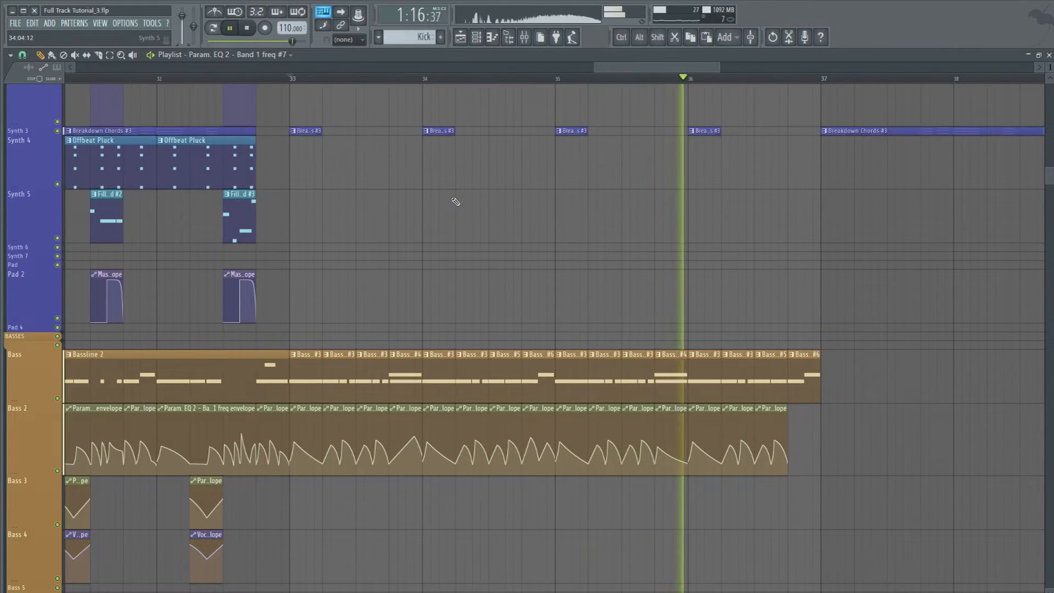
# Load OTT on the Wobble 1 mixer track, set its Depth to 35% and lower its Time while playing from bar 33.
pyautogui.press('space')
pyautogui.press('space')
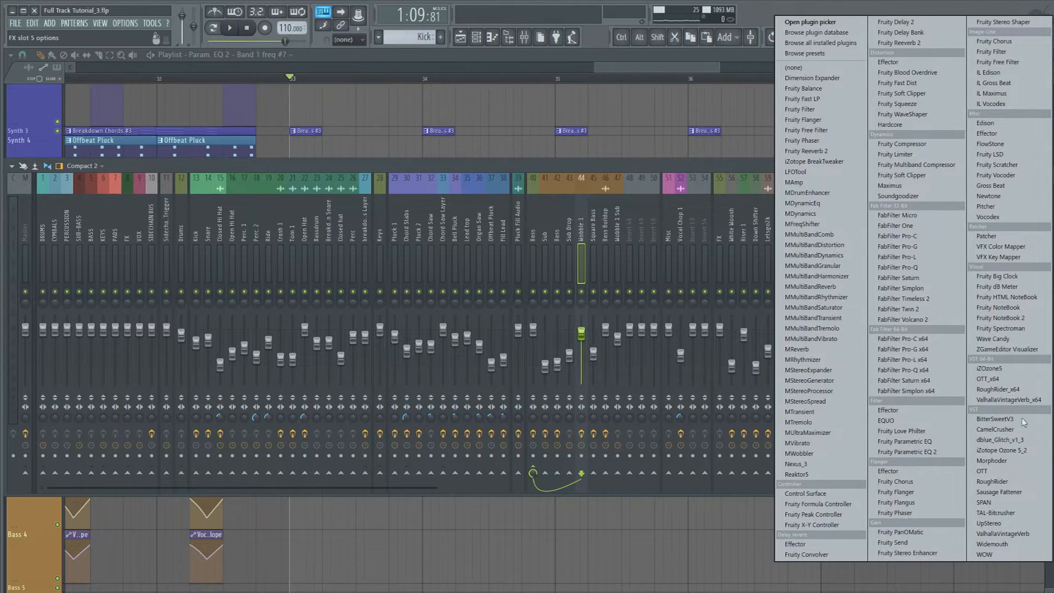
pyautogui.click(1015, 472)
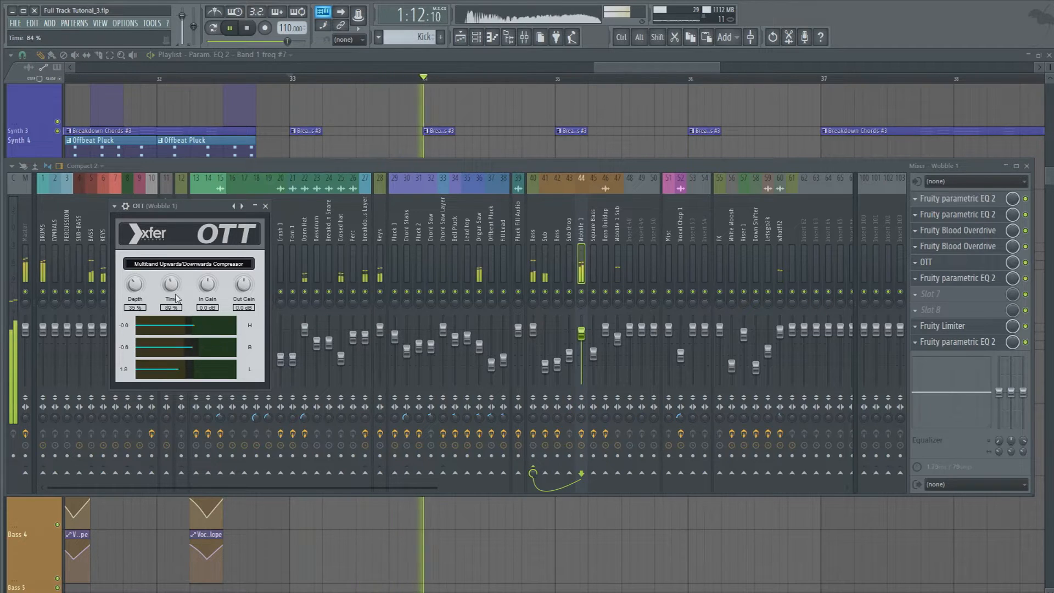
# Shape the Fruity parametric EQ 2 after OTT with gentle low-mid cuts, a slight band 5 boost and a band 6 cut.
pyautogui.click(955, 277)
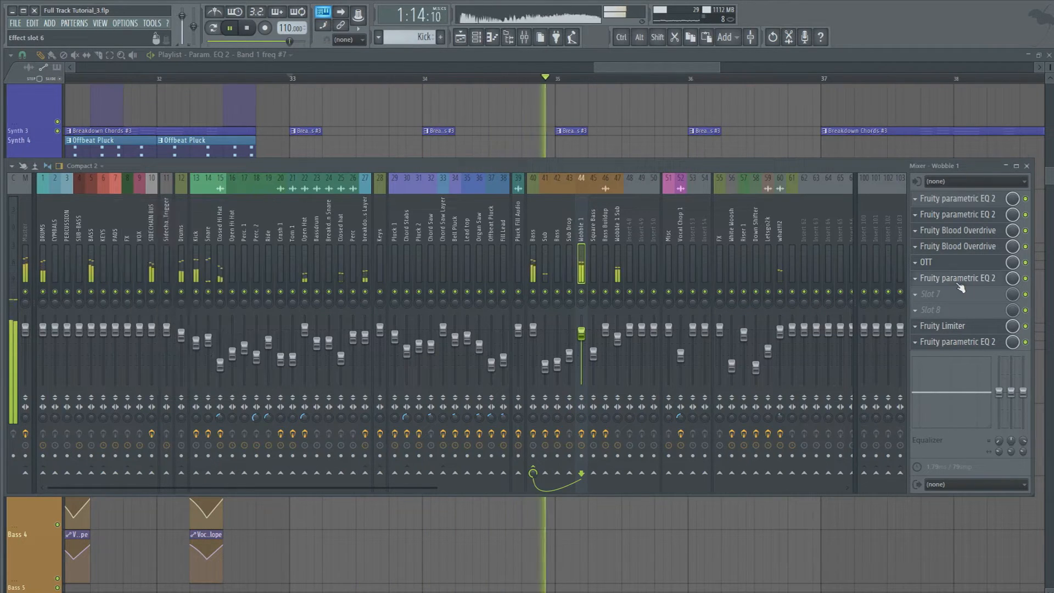
pyautogui.moveTo(212, 268); pyautogui.dragTo(253, 276)
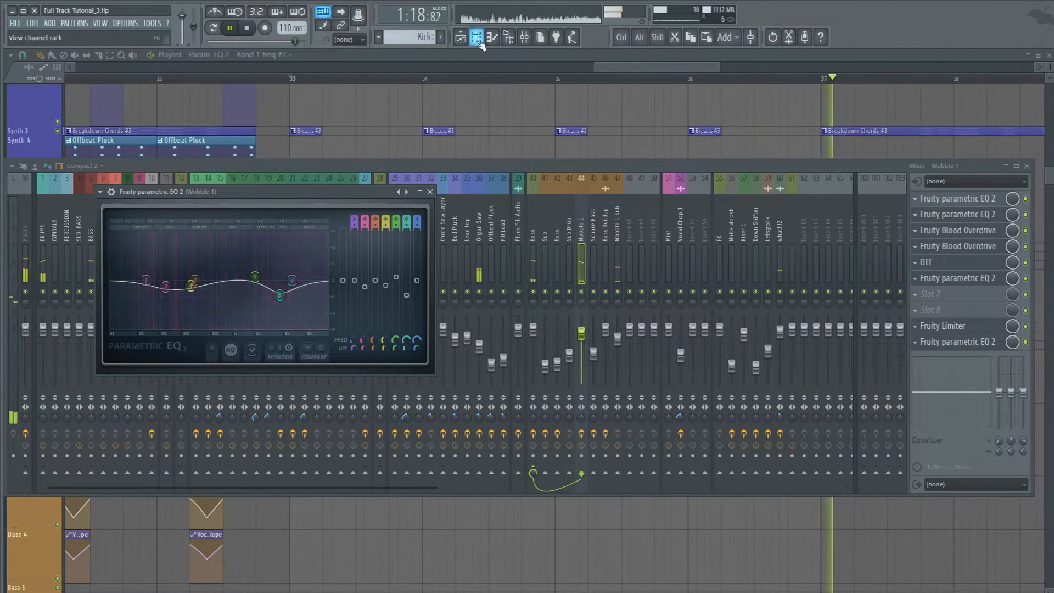
pyautogui.press('space')
# Return to the Wobble 1 mixer track and play from bar 33 to compare the sound with OTT bypassed.
pyautogui.press('F6')
pyautogui.click(300, 174)
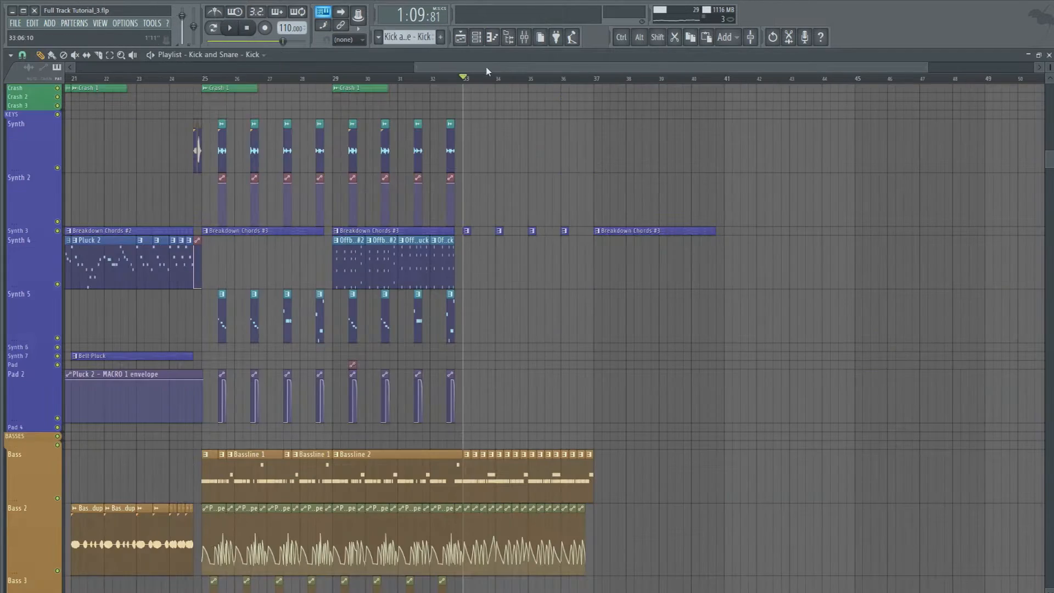
pyautogui.click(525, 38)
pyautogui.press('space')
pyautogui.click(584, 232)
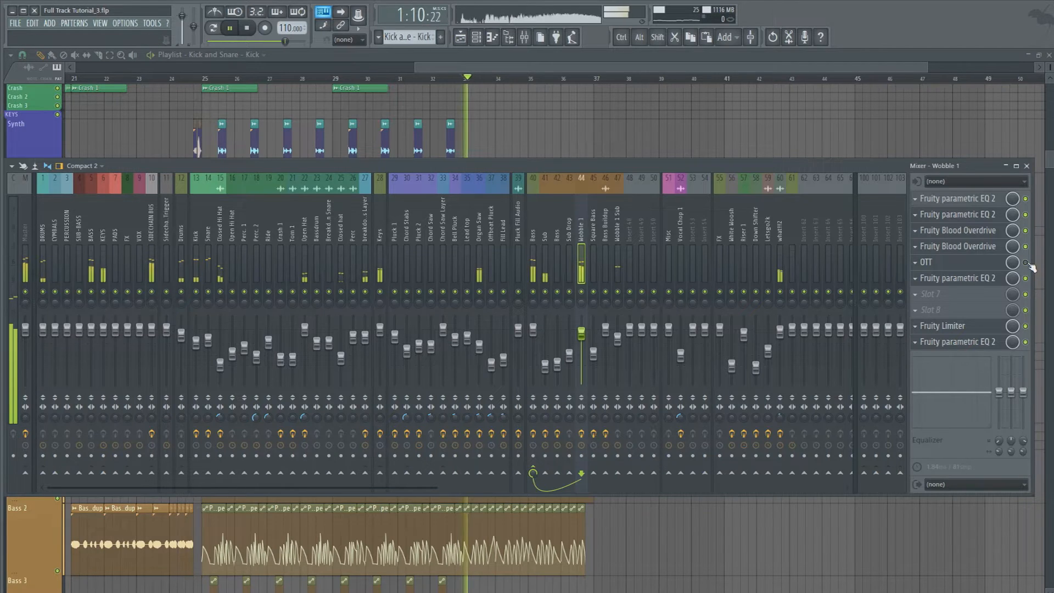
# Sweep band 5 of the EQ after OTT into a cut just above 1 kHz and level band 6 at 5104 Hz.
pyautogui.click(982, 278)
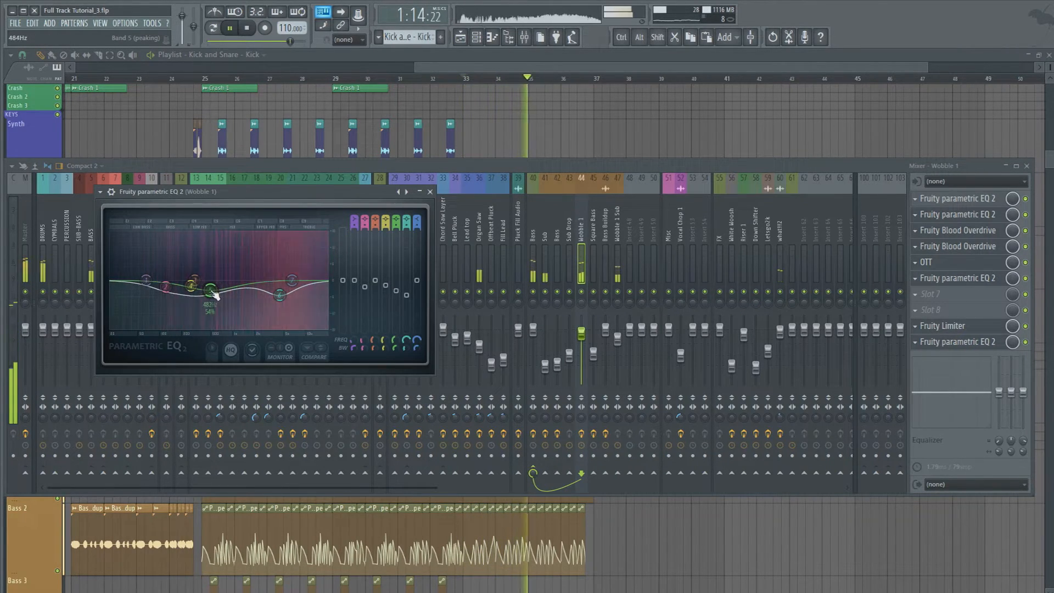
pyautogui.moveTo(234, 295); pyautogui.dragTo(285, 271)
pyautogui.press('space')
pyautogui.press('space')
pyautogui.moveTo(500, 268); pyautogui.dragTo(500, 286)
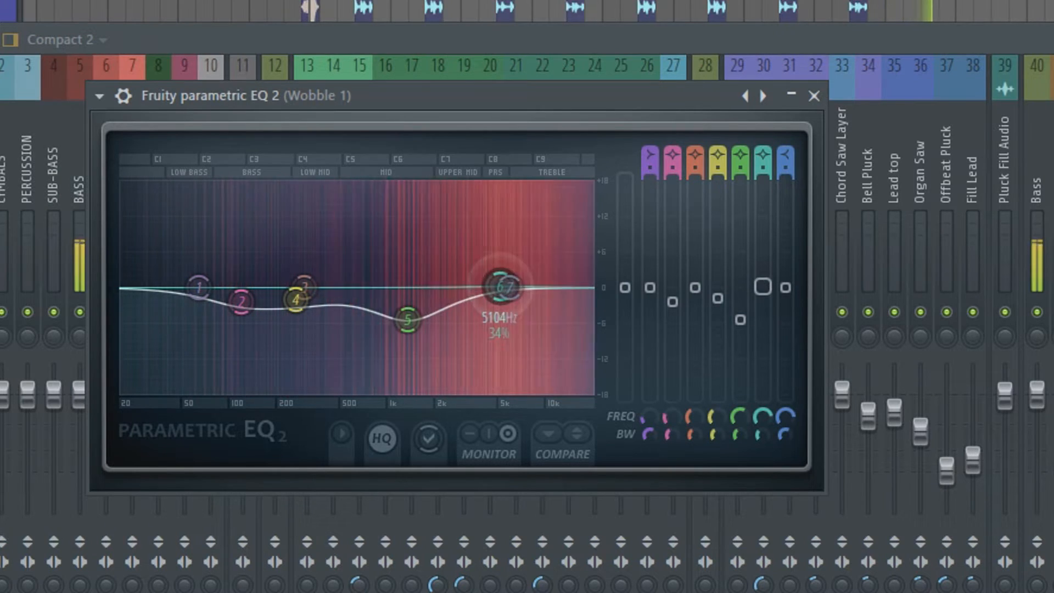
# Return band 5 to nearly flat, cut band 6 gently, lower the band 7 shelf slightly and deepen the band 4 cut.
pyautogui.moveTo(408, 319); pyautogui.dragTo(419, 272)
pyautogui.moveTo(500, 285); pyautogui.dragTo(493, 304)
pyautogui.moveTo(419, 272); pyautogui.dragTo(418, 285)
pyautogui.moveTo(511, 287); pyautogui.dragTo(553, 294)
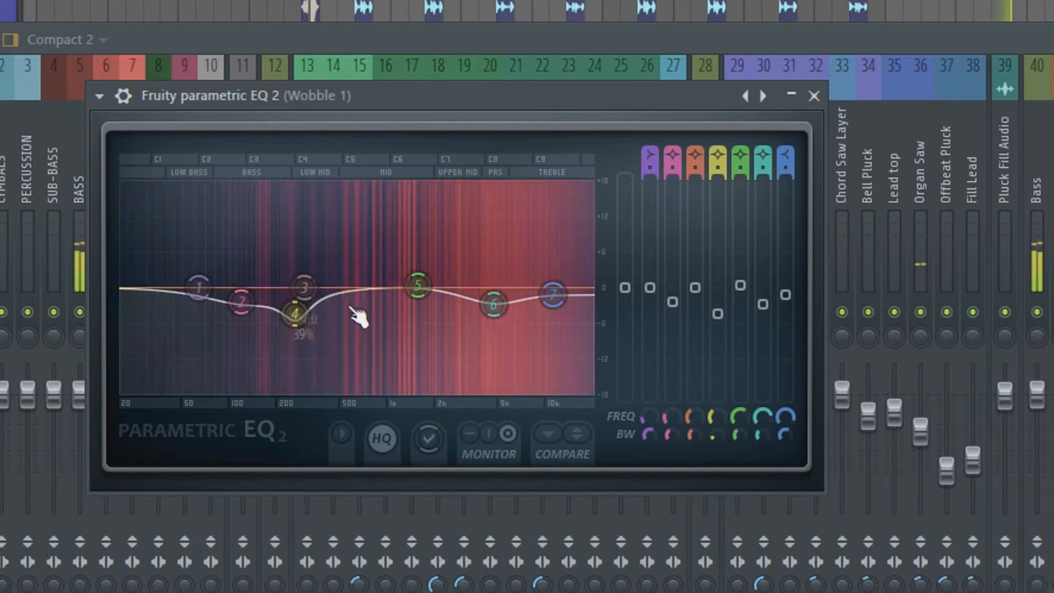
pyautogui.moveTo(416, 302); pyautogui.dragTo(417, 315)
# Shift the EQ, OTT and both Fruity Blood Overdrive effects on Wobble 1 down one slot to free slot 3.
pyautogui.scroll(-3, 417, 316)
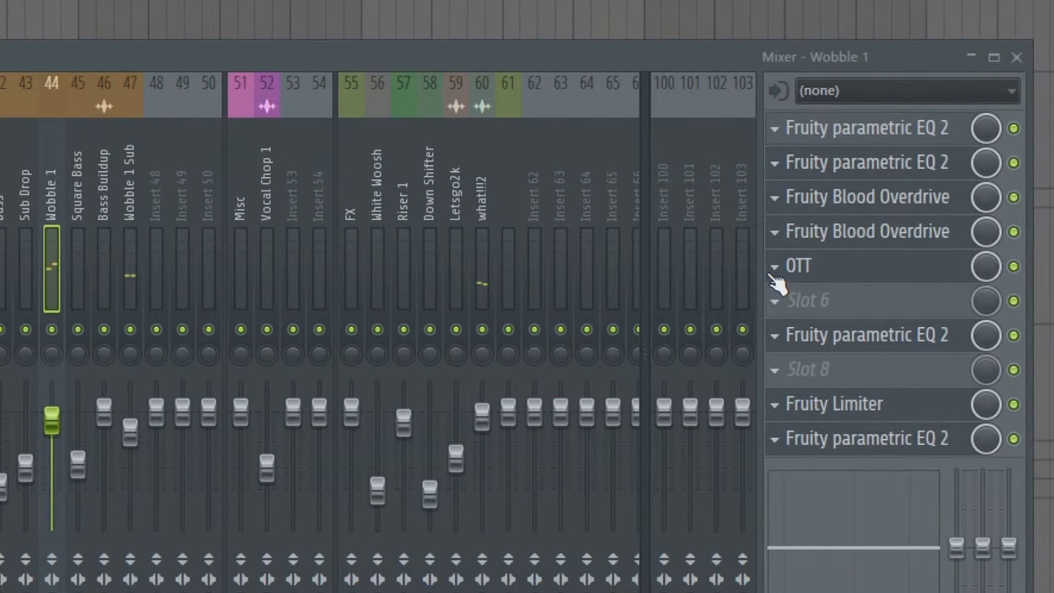
pyautogui.moveTo(776, 283); pyautogui.dragTo(782, 312)
pyautogui.moveTo(787, 235); pyautogui.dragTo(787, 269)
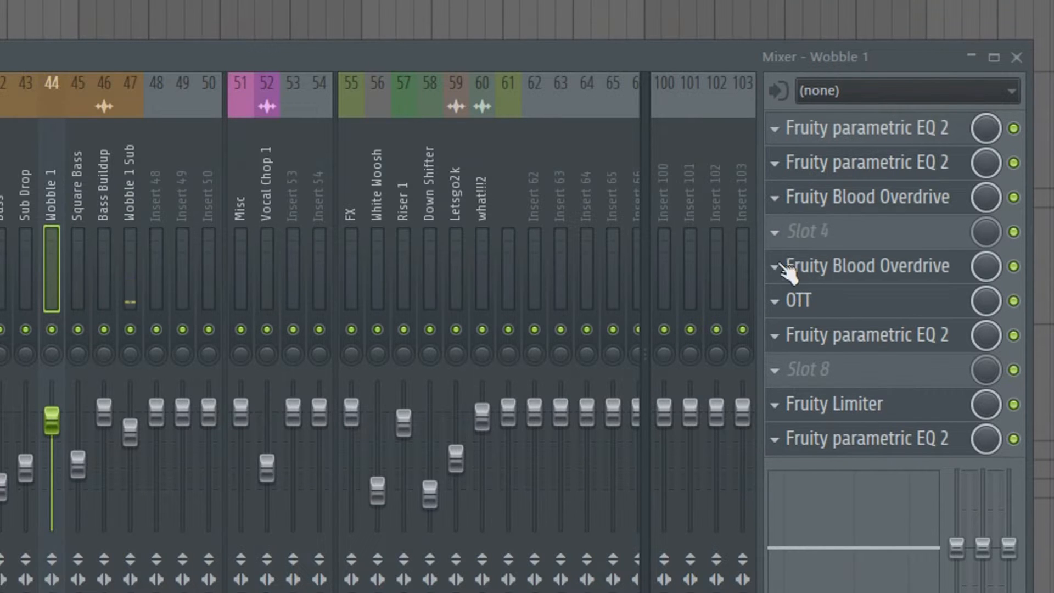
pyautogui.moveTo(786, 202); pyautogui.dragTo(790, 231)
# In the second Fruity Parametric EQ 2 on Wobble 1, cut the low mids with band 3, dip band 5 slightly and boost band 6 near 4521 Hz.
pyautogui.click(832, 162)
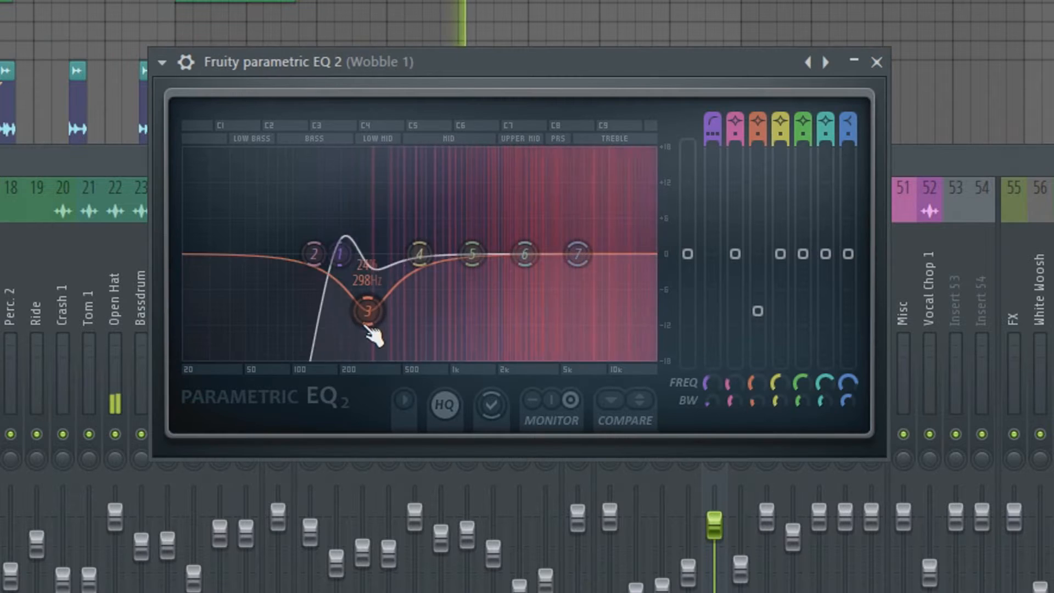
pyautogui.moveTo(369, 329); pyautogui.dragTo(410, 319)
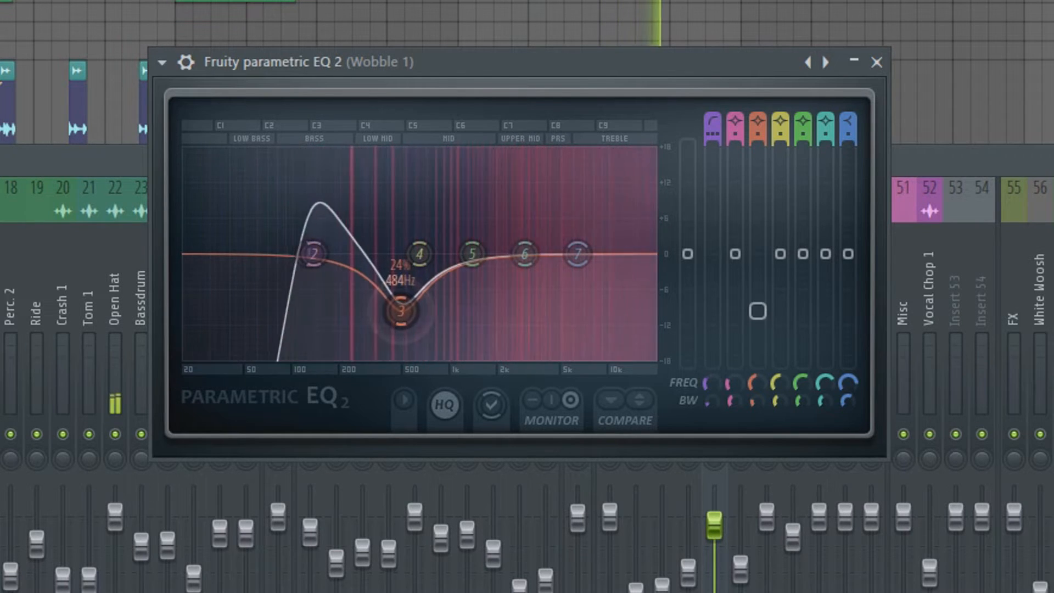
pyautogui.moveTo(464, 297); pyautogui.dragTo(554, 204)
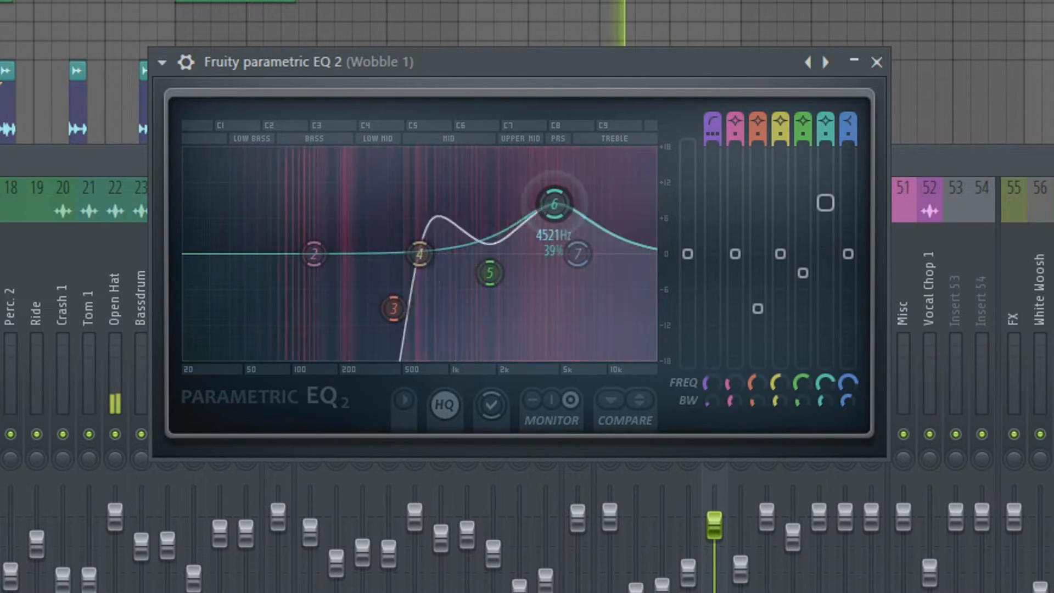
pyautogui.moveTo(420, 253); pyautogui.dragTo(322, 272)
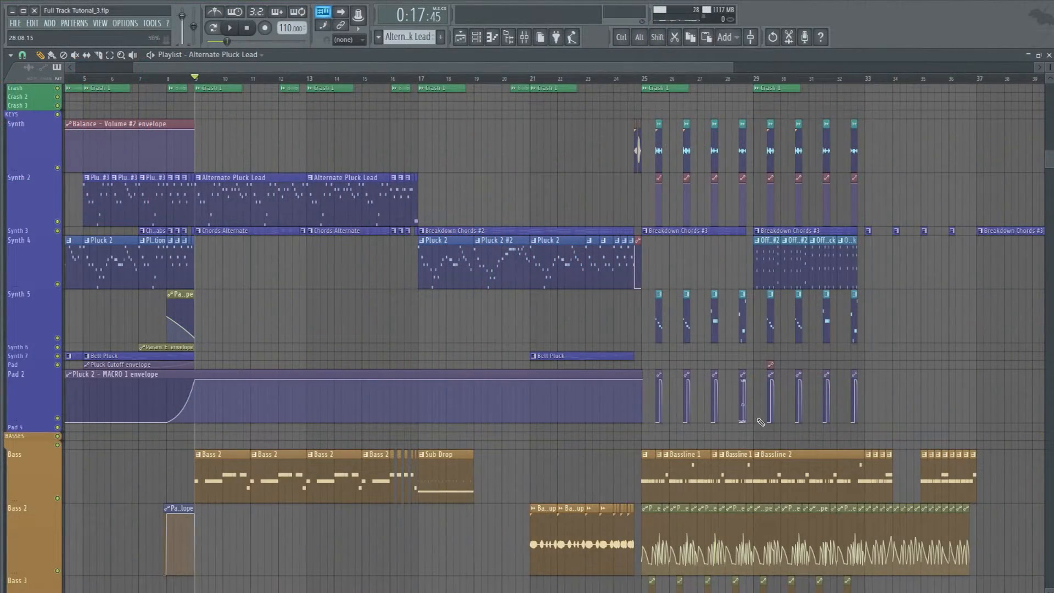
# Place the Alternate Pluck Lead pattern on the Pad 2 track at bar 34 and start playback from bar 33.
pyautogui.scroll(-2, 760, 421)
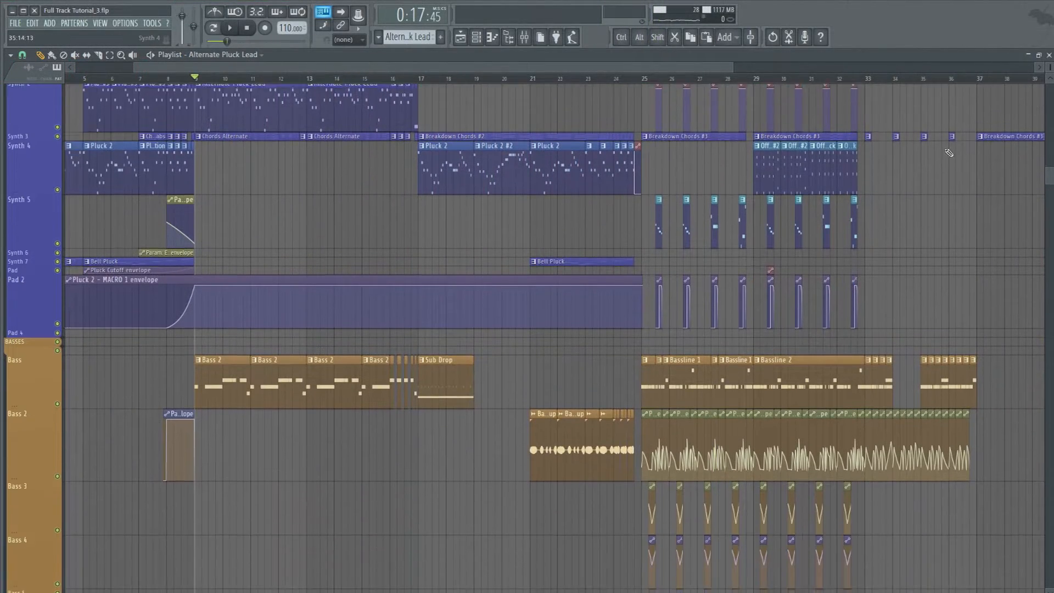
pyautogui.scroll(6, 966, 82)
pyautogui.moveTo(635, 282)
pyautogui.mouseDown()
pyautogui.moveTo(499, 293)
pyautogui.moveTo(630, 293)
pyautogui.mouseUp()
pyautogui.press('space')
pyautogui.click(500, 80)
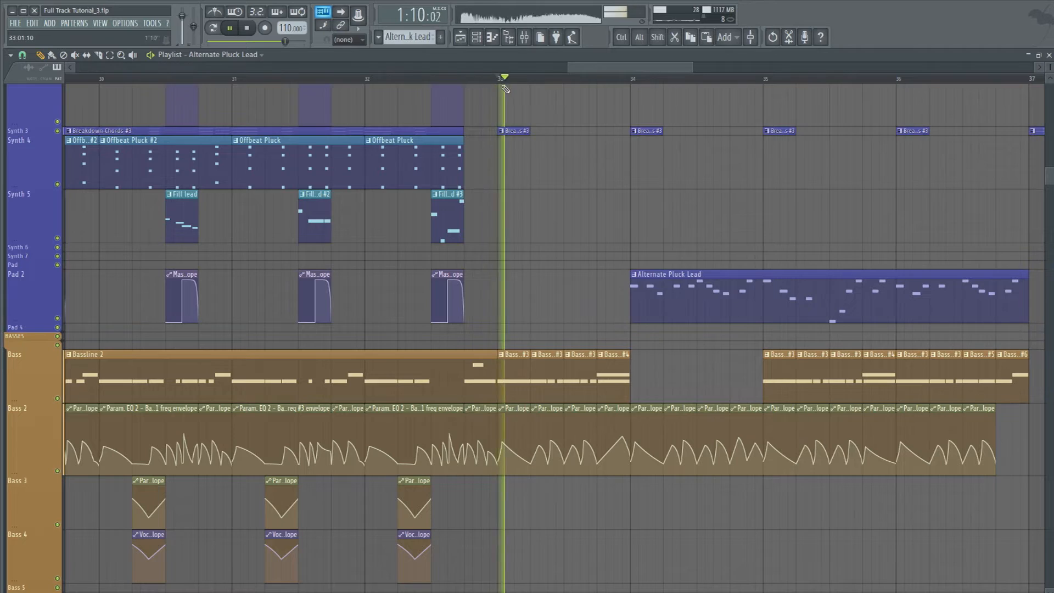
# Listen to the section from bar 33 with the pluck lead while checking the drum, synth and bass tracks.
pyautogui.scroll(10, 554, 208)
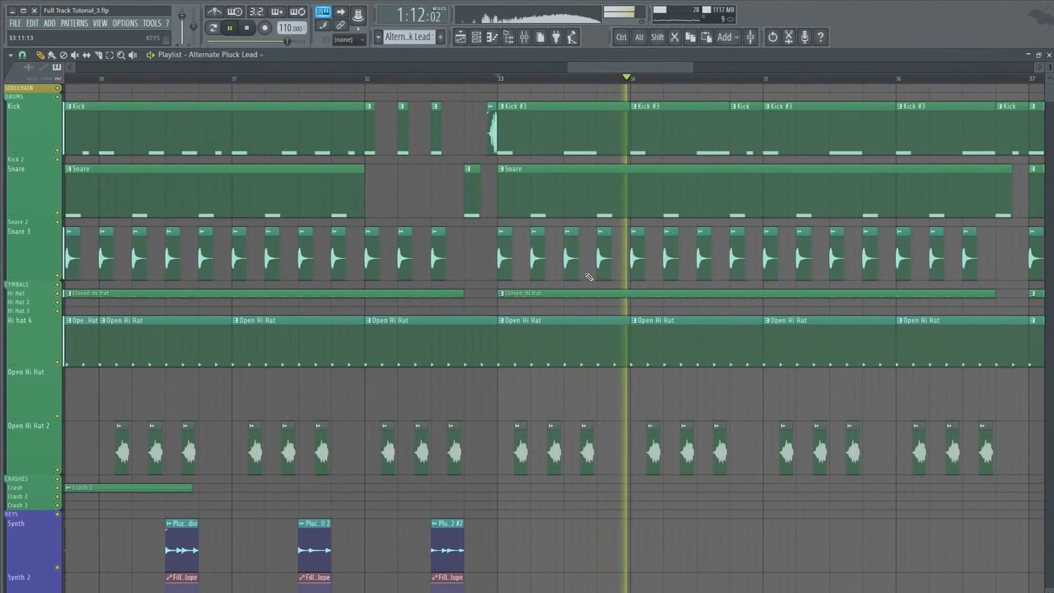
pyautogui.scroll(-4, 595, 289)
pyautogui.scroll(-5, 595, 288)
pyautogui.press('space')
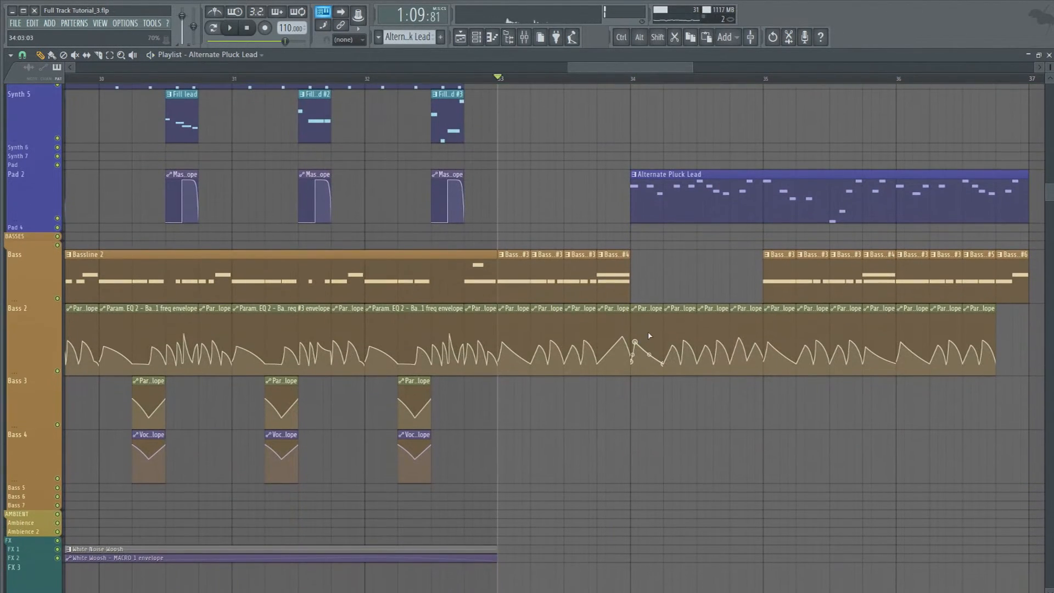
pyautogui.press('space')
pyautogui.scroll(8, 681, 334)
pyautogui.scroll(-3, 648, 320)
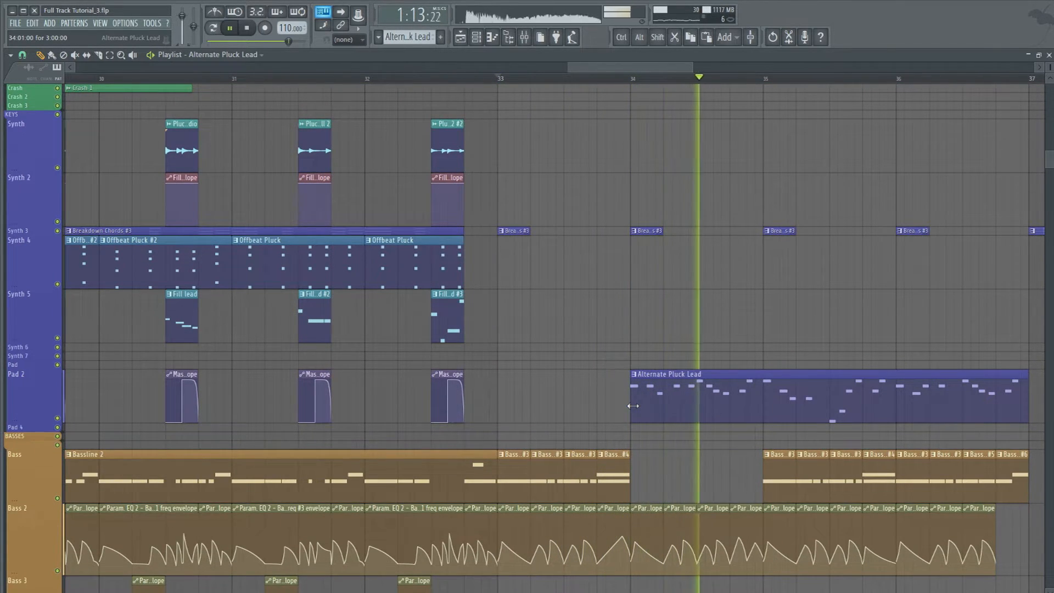
pyautogui.press('space')
# Try different starting phrases of the Alternate Pluck Lead clip at bar 34, playing each from bar 33.
pyautogui.moveTo(633, 405)
pyautogui.mouseDown()
pyautogui.moveTo(516, 402)
pyautogui.moveTo(647, 398)
pyautogui.moveTo(565, 395)
pyautogui.moveTo(633, 393)
pyautogui.mouseUp()
pyautogui.press('space')
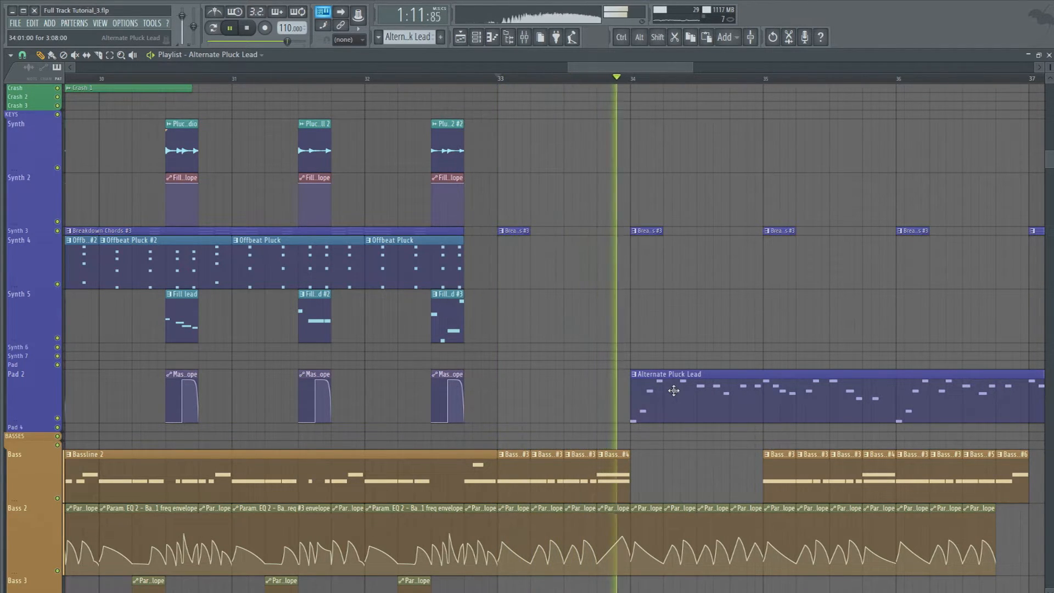
pyautogui.press('space')
pyautogui.moveTo(633, 398); pyautogui.dragTo(662, 390)
pyautogui.press('space')
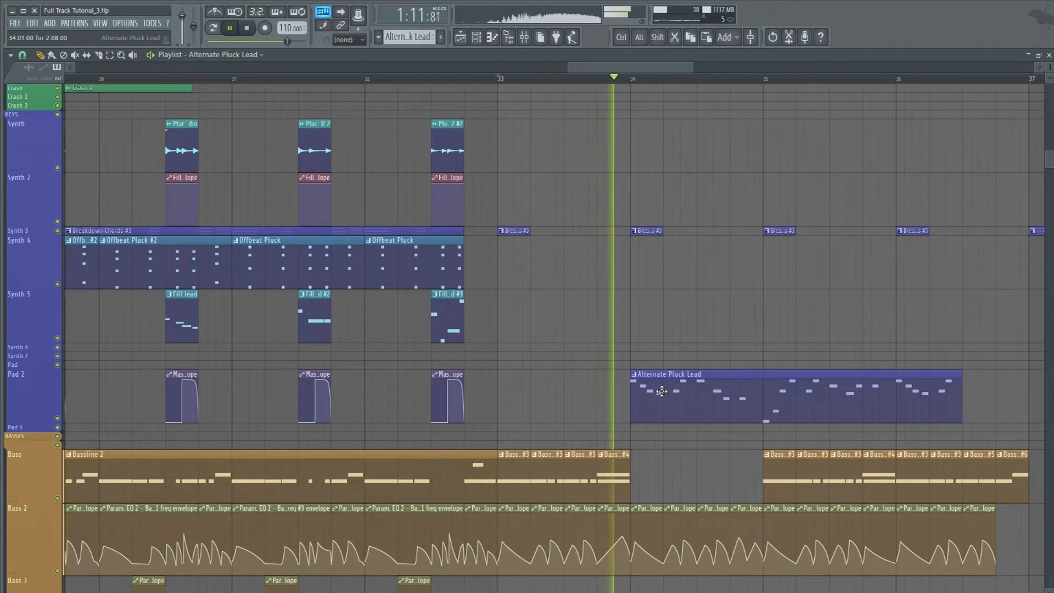
pyautogui.press('space')
pyautogui.press('space')
# Make the Alternate Pluck Lead clip on Pad 2 start at bar 33 from the pattern's opening and play it.
pyautogui.moveTo(635, 399); pyautogui.dragTo(452, 380)
pyautogui.press('space')
pyautogui.press('space')
pyautogui.moveTo(559, 387)
pyautogui.mouseDown()
pyautogui.moveTo(684, 375)
pyautogui.moveTo(551, 374)
pyautogui.mouseUp()
pyautogui.press('space')
pyautogui.press('space')
pyautogui.press('space')
# Trim the Alternate Pluck Lead clip at bar 33 to half a bar and audition it repeatedly.
pyautogui.moveTo(1026, 391); pyautogui.dragTo(564, 383)
pyautogui.press('space')
pyautogui.press('space')
pyautogui.press('space')
pyautogui.press('space')
pyautogui.press('space')
pyautogui.press('space')
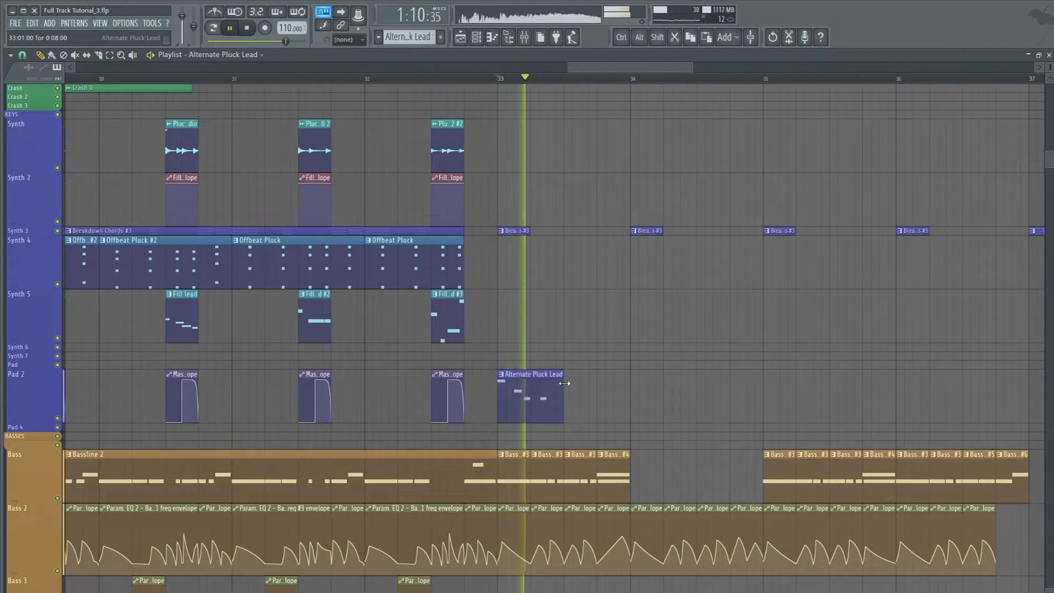
pyautogui.press('space')
pyautogui.press('space')
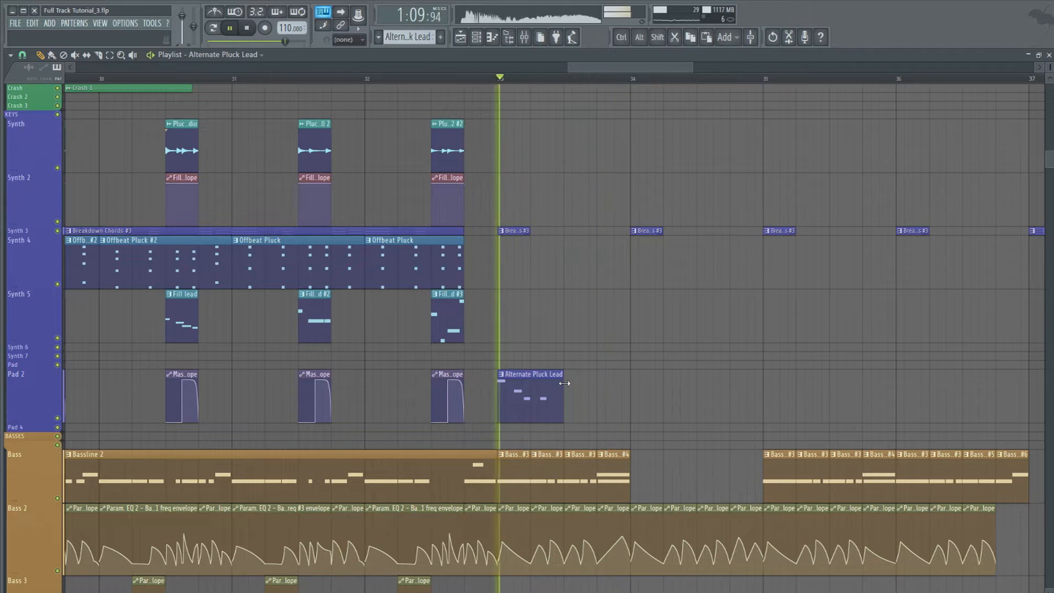
# Try a copy of the lead clip at bar 34 with a different phrase, moving it to the Synth 5 track.
pyautogui.click(633, 399)
pyautogui.press('space')
pyautogui.press('space')
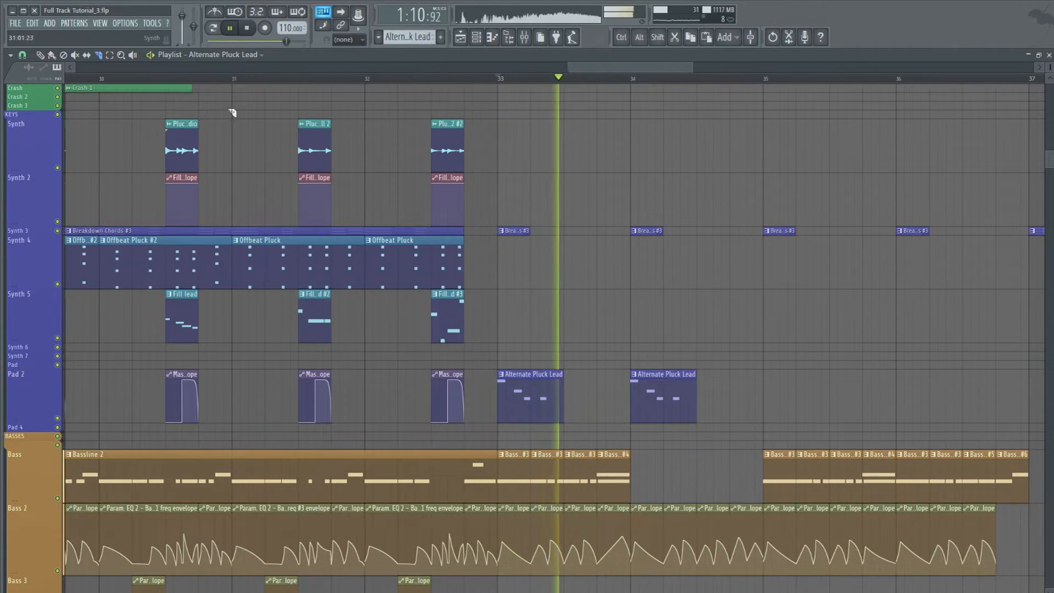
pyautogui.press('space')
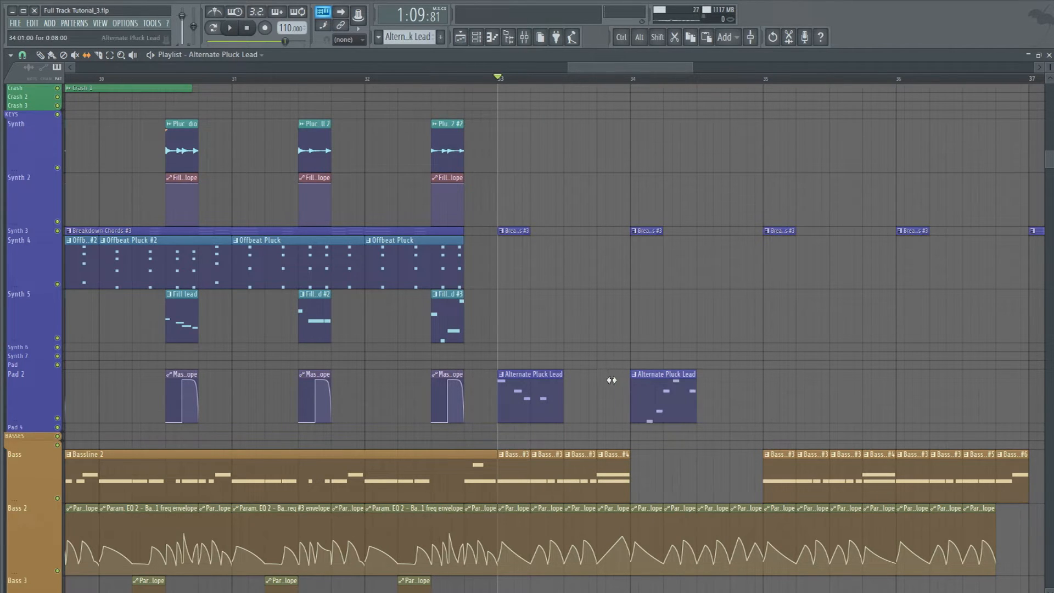
pyautogui.moveTo(651, 397); pyautogui.dragTo(651, 317)
# Audition the lead at bar 33 without the first bass clip and trim the lead clip to one beat.
pyautogui.press('space')
pyautogui.press('space')
pyautogui.press('space')
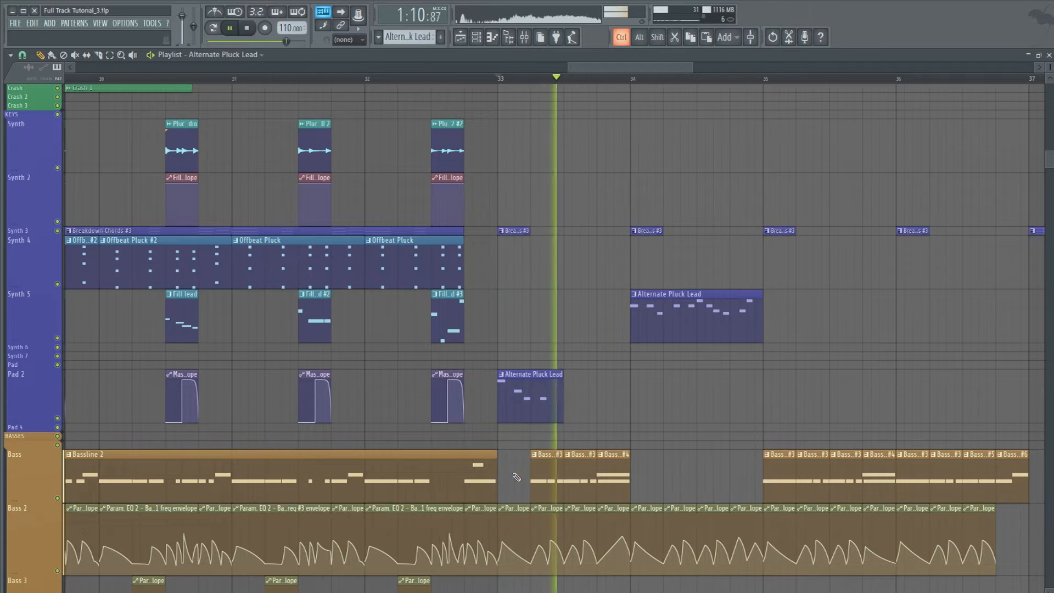
pyautogui.press('space')
pyautogui.press('space')
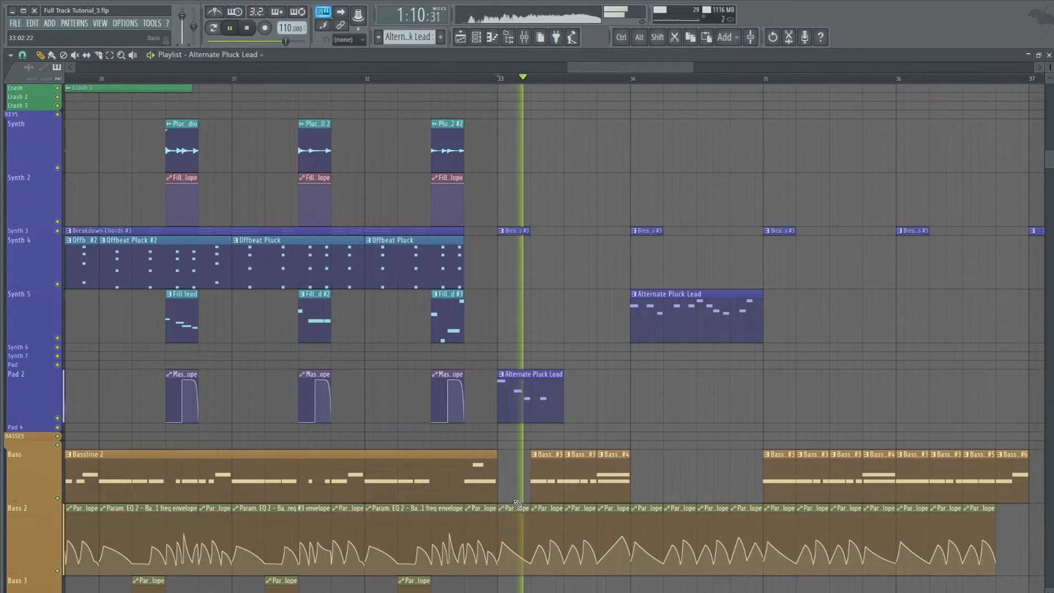
pyautogui.press('space')
pyautogui.press('space')
pyautogui.moveTo(563, 409); pyautogui.dragTo(529, 398)
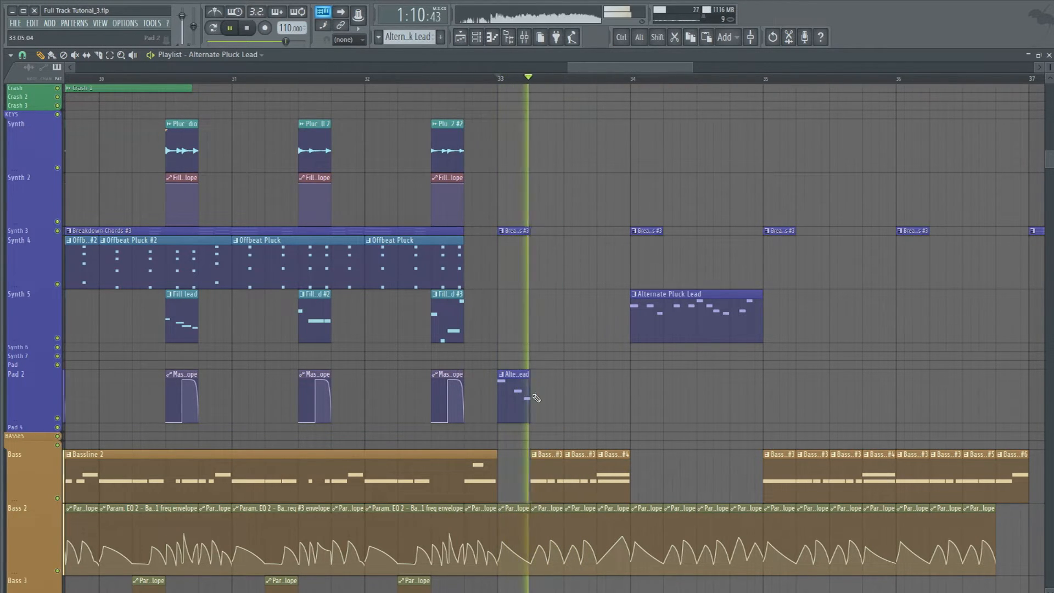
pyautogui.press('space')
pyautogui.press('space')
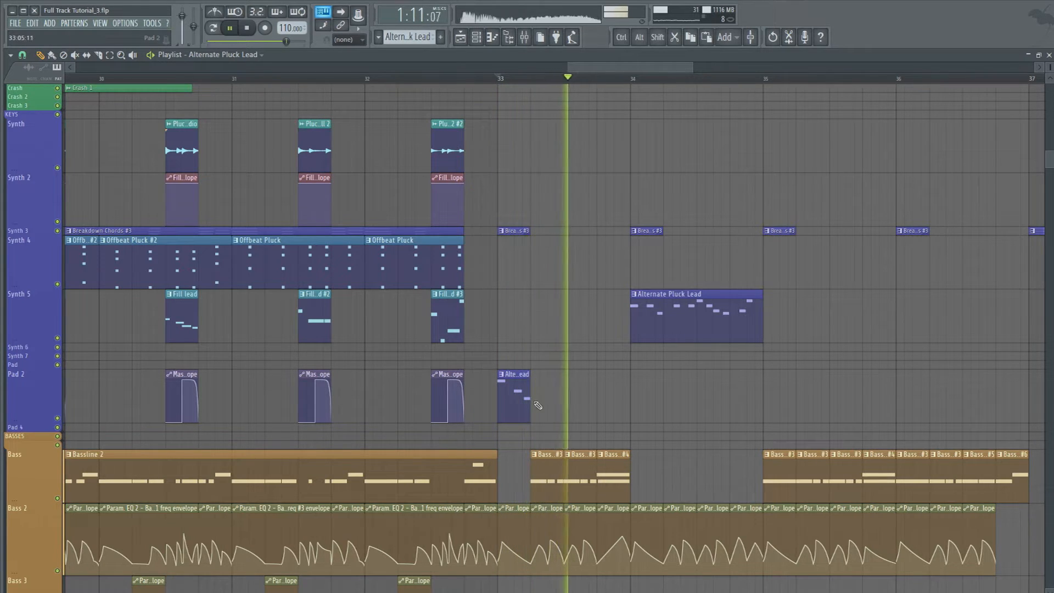
pyautogui.press('space')
# Shorten the trial lead clip at bar 34 to one beat, listen, and delete it after returning it to Pad 2.
pyautogui.moveTo(767, 321); pyautogui.dragTo(664, 318)
pyautogui.press('space')
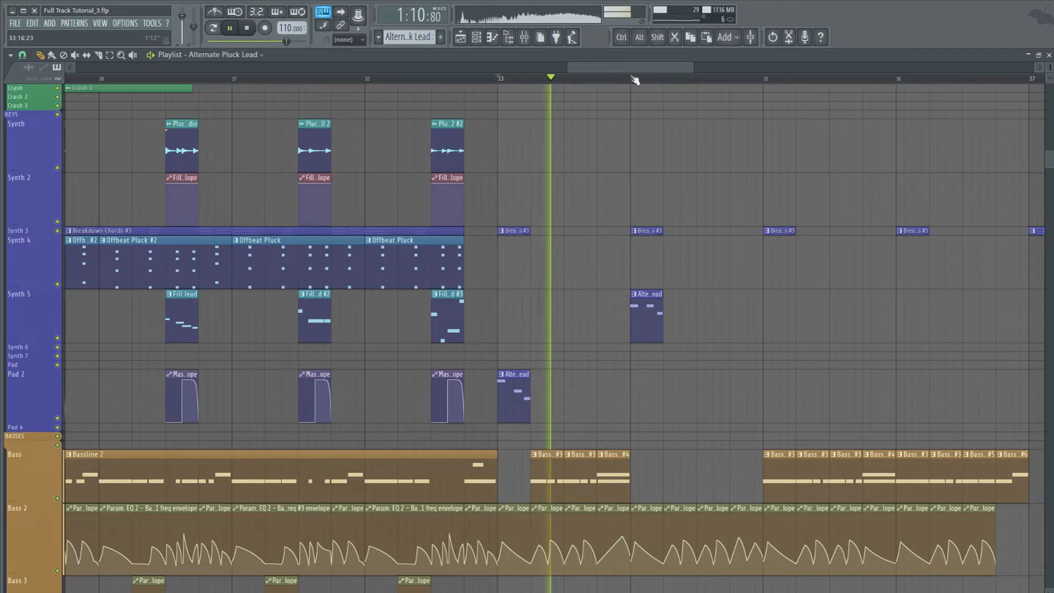
pyautogui.press('space')
pyautogui.moveTo(652, 317); pyautogui.dragTo(652, 397)
pyautogui.rightClick(652, 398)
# Copy the one-beat lead clip to bar 35 on Pad 2, delete the bass clip beneath it and play from bar 33.
pyautogui.click(520, 401)
pyautogui.press('space')
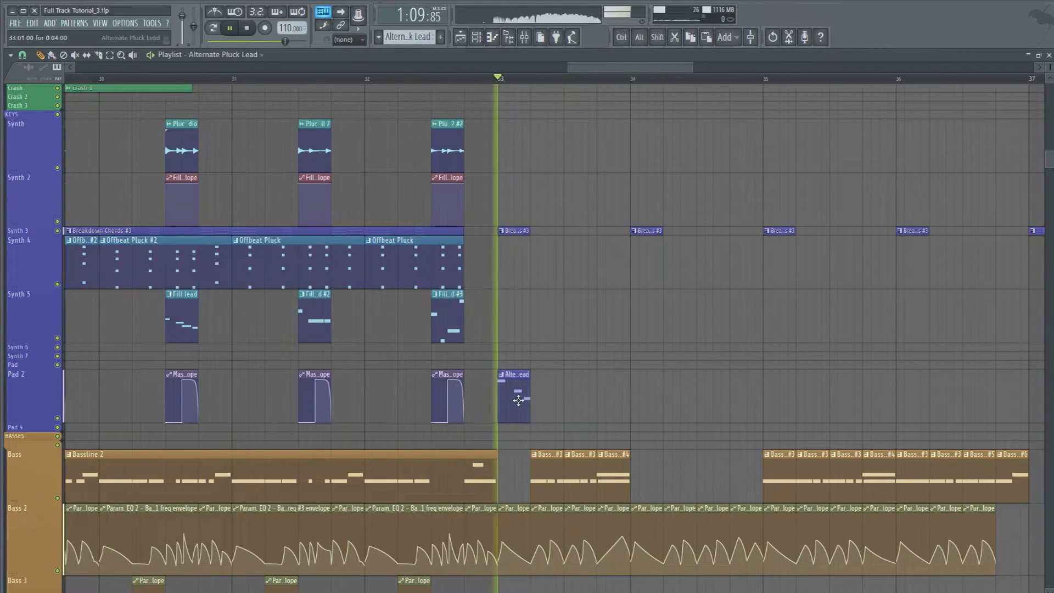
pyautogui.click(765, 400)
pyautogui.rightClick(771, 470)
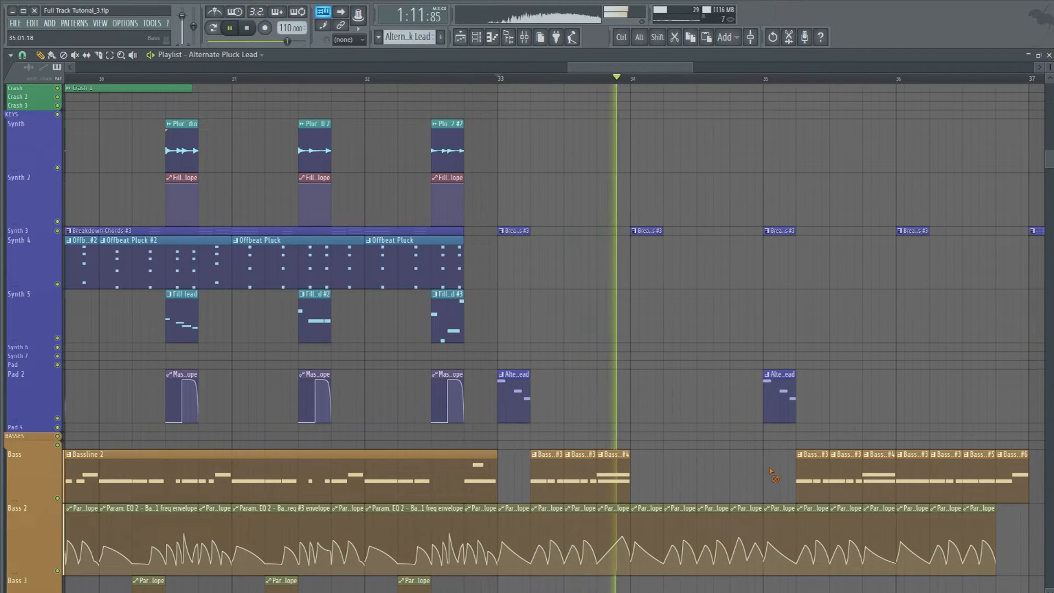
pyautogui.press('space')
pyautogui.scroll(-1, 325, 423)
pyautogui.scroll(-5, 325, 421)
pyautogui.press('space')
pyautogui.press('space')
# Try a trimmed copy of Bassline 2 on the Bass 3 track at bar 33 and play it.
pyautogui.scroll(3, 431, 248)
pyautogui.scroll(1, 430, 248)
pyautogui.click(415, 286)
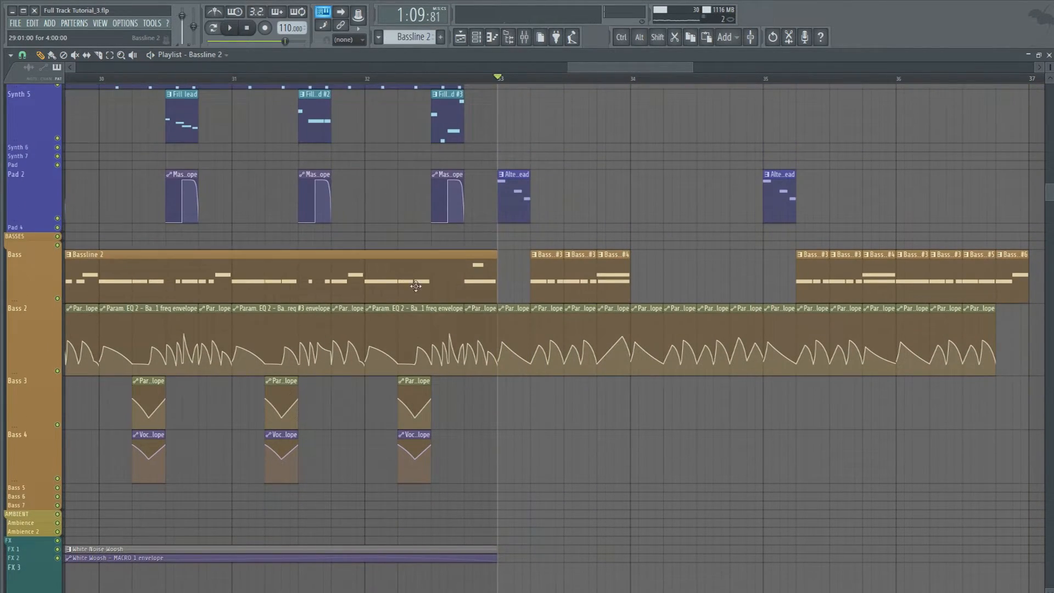
pyautogui.click(503, 403)
pyautogui.moveTo(528, 391); pyautogui.dragTo(498, 397)
pyautogui.press('space')
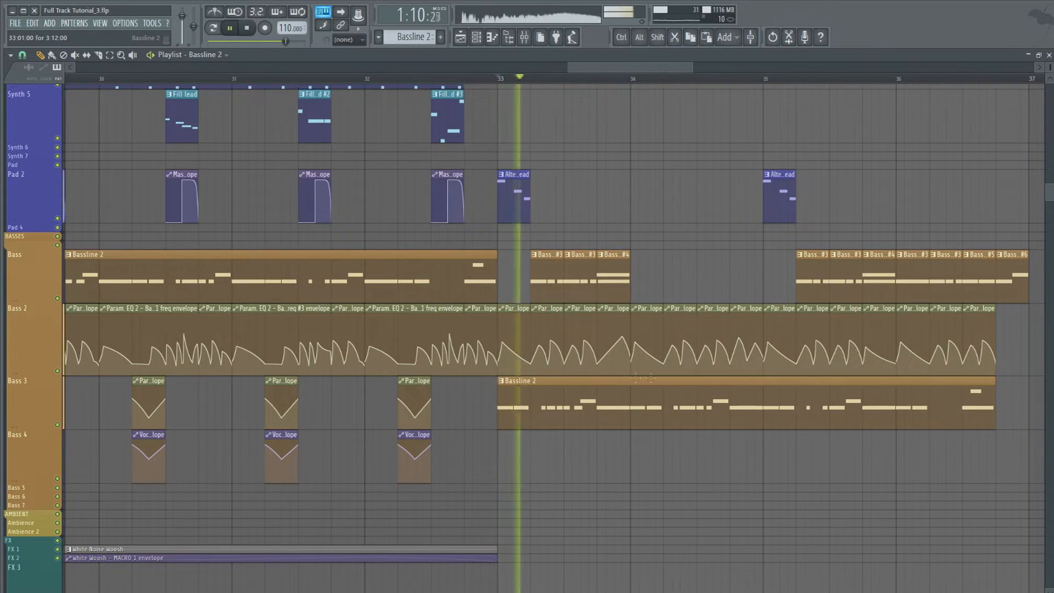
pyautogui.press('space')
# Shorten the Bassline 2 copy on Bass 3 to one beat, audition it and remove it again.
pyautogui.moveTo(993, 408); pyautogui.dragTo(530, 407)
pyautogui.press('space')
pyautogui.press('space')
pyautogui.rightClick(520, 415)
pyautogui.press('space')
pyautogui.press('space')
# Copy the first three Alternate Pluck Lead notes and fill the Bass track's gap at bar 33 with a unique Bassline 1 clip.
pyautogui.doubleClick(501, 203)
pyautogui.moveTo(36, 104); pyautogui.dragTo(82, 272)
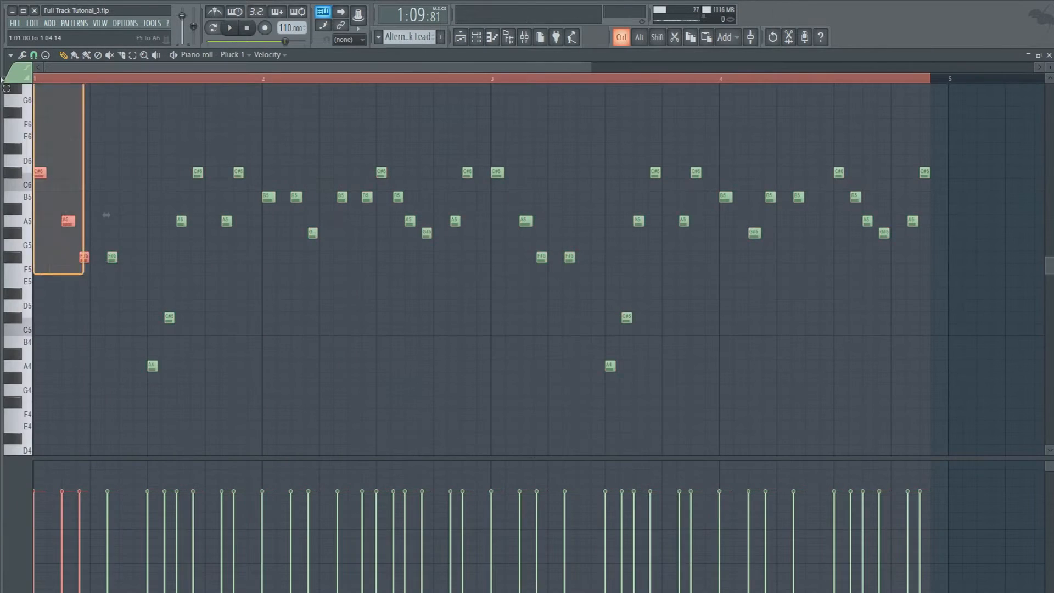
pyautogui.click(461, 37)
pyautogui.click(538, 278)
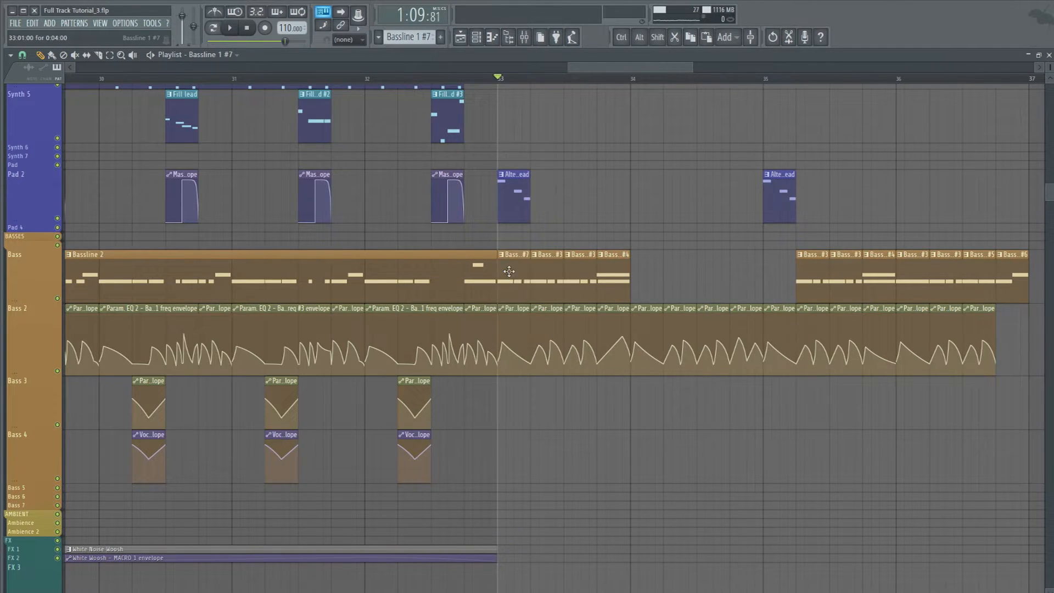
# Paste the three copied lead notes into the new bassline pattern's Wobble 3 channel and play them.
pyautogui.doubleClick(502, 259)
pyautogui.click(231, 57)
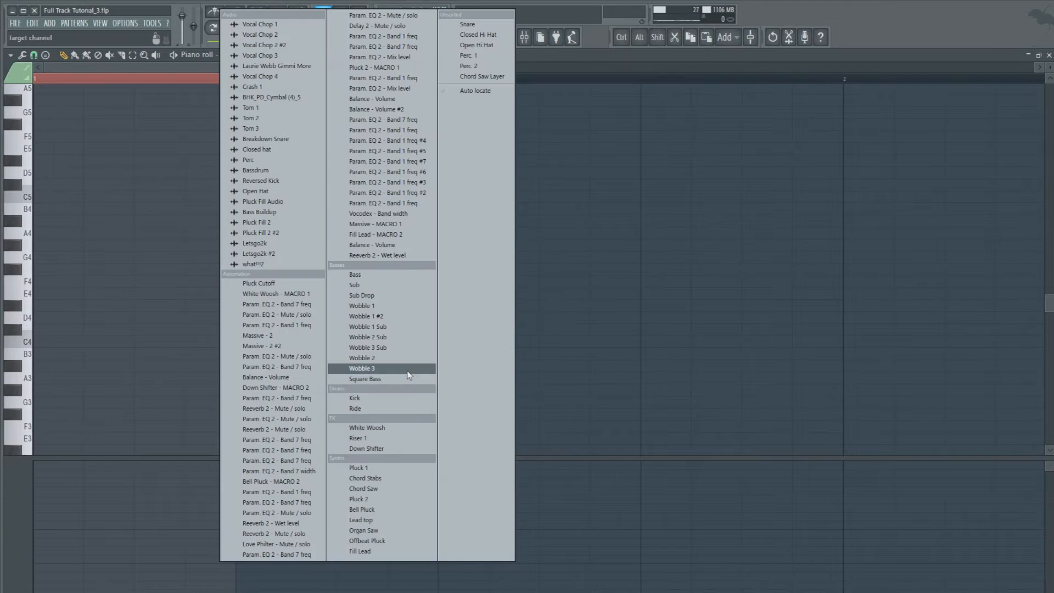
pyautogui.click(406, 372)
pyautogui.hotkey('ctrl', 'v')
pyautogui.scroll(3, 353, 394)
pyautogui.press('space')
pyautogui.press('space')
# Lower the pasted Wobble 3 notes to C#5, A4 and F#4 and listen to the result.
pyautogui.moveTo(49, 149); pyautogui.dragTo(57, 324)
pyautogui.press('space')
pyautogui.press('space')
pyautogui.scroll(-1, 62, 310)
pyautogui.scroll(-2, 62, 310)
pyautogui.press('space')
pyautogui.press('space')
# Add the same three notes to the Wobble 3 Sub channel and play the arrangement from bar 33.
pyautogui.click(269, 61)
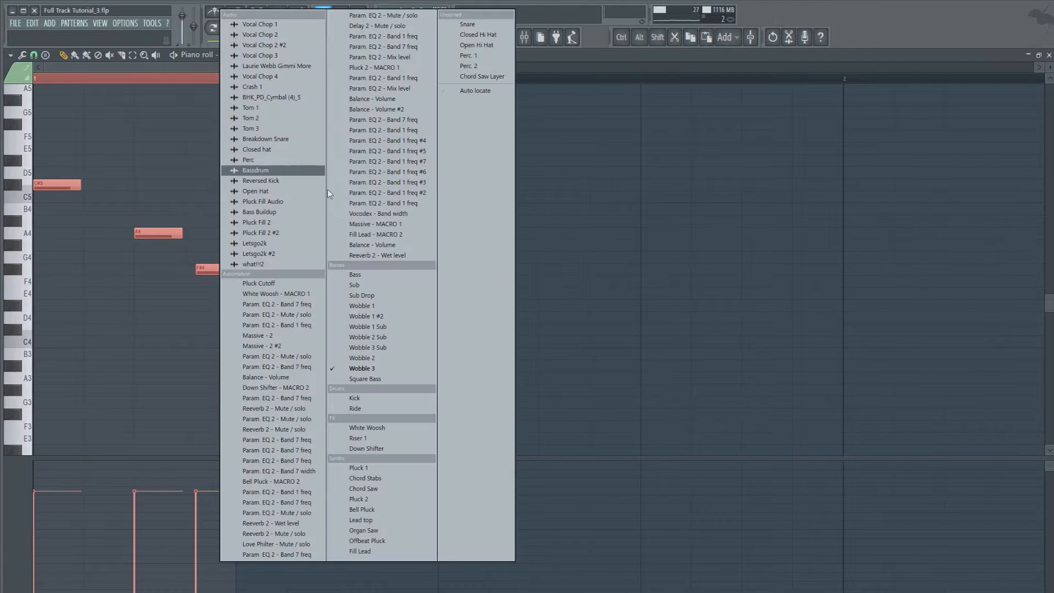
pyautogui.click(415, 351)
pyautogui.press('space')
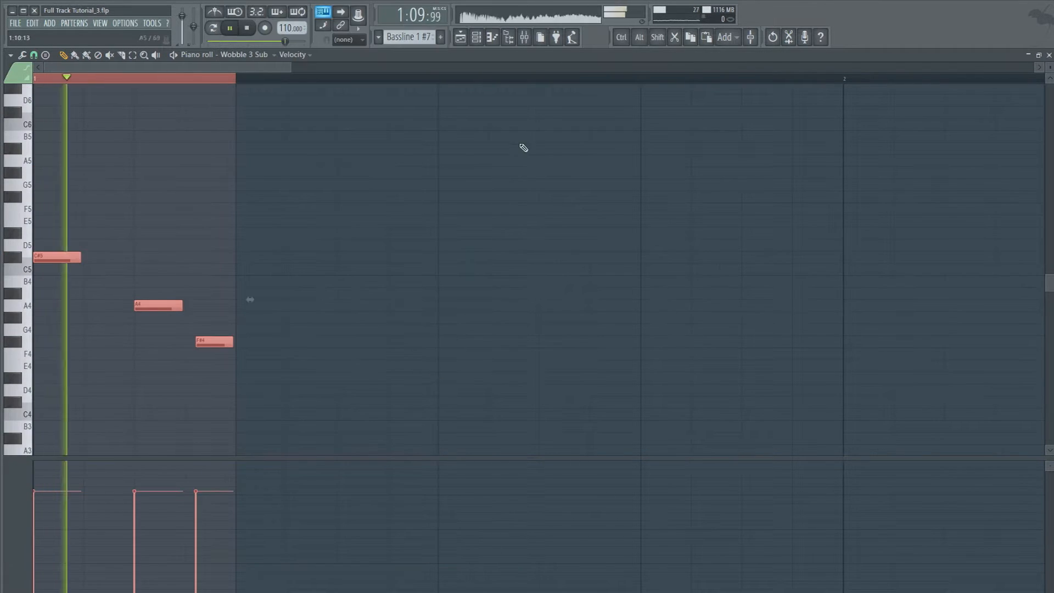
pyautogui.click(460, 38)
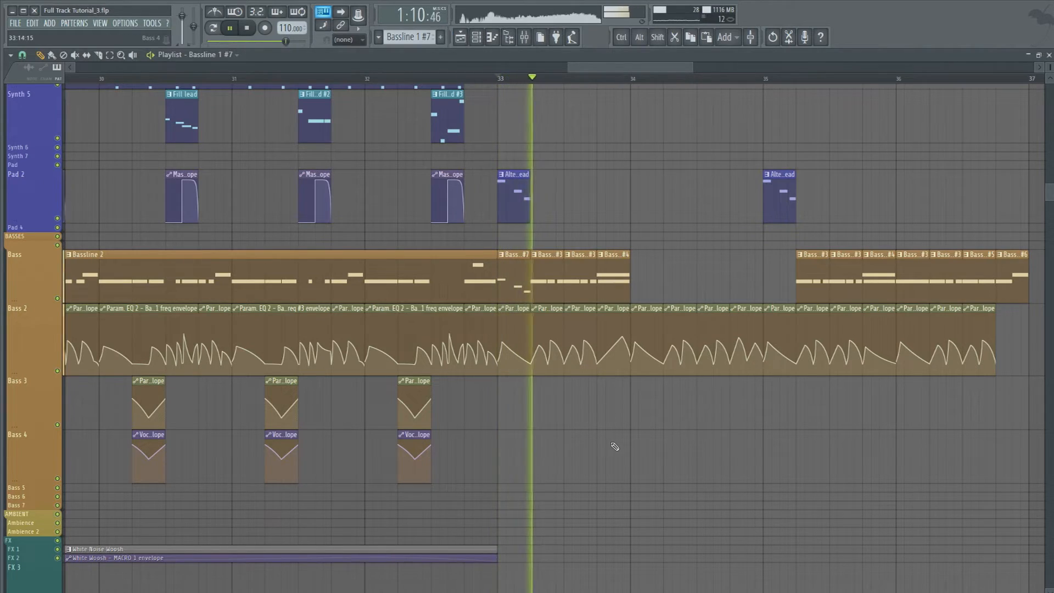
pyautogui.press('space')
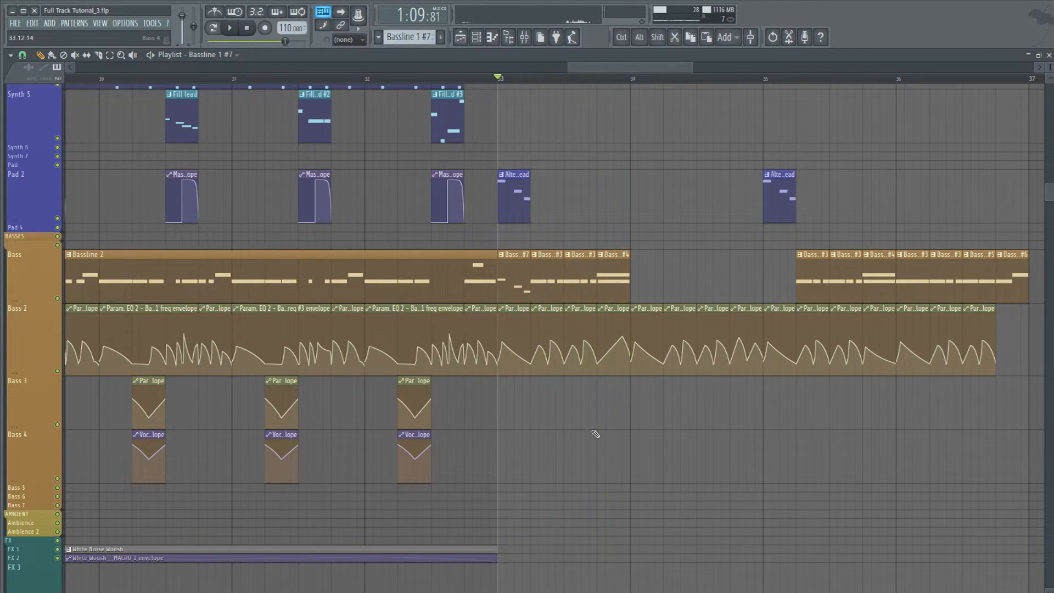
pyautogui.press('space')
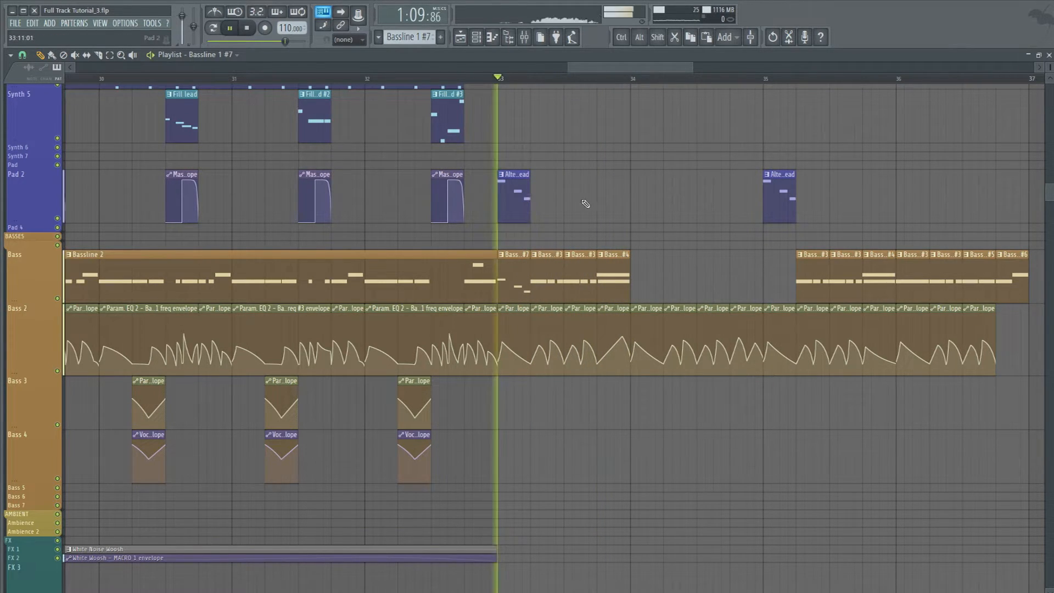
pyautogui.press('space')
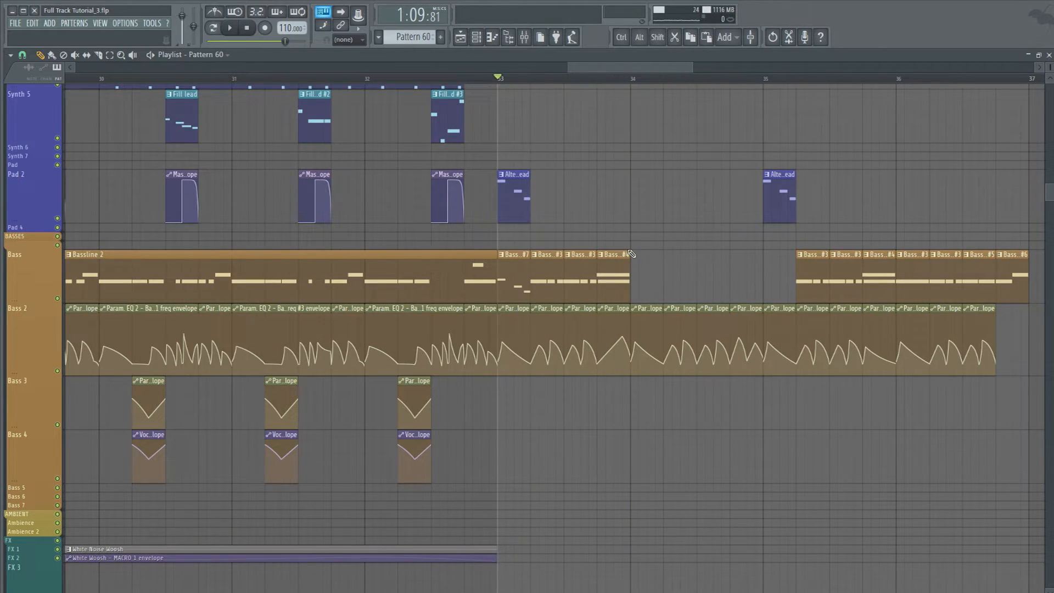
# Start a new pattern, place it on the Bass track and insert a Massive channel in the Basses group.
pyautogui.press('KP_Add')
pyautogui.click(635, 258)
pyautogui.press('F6')
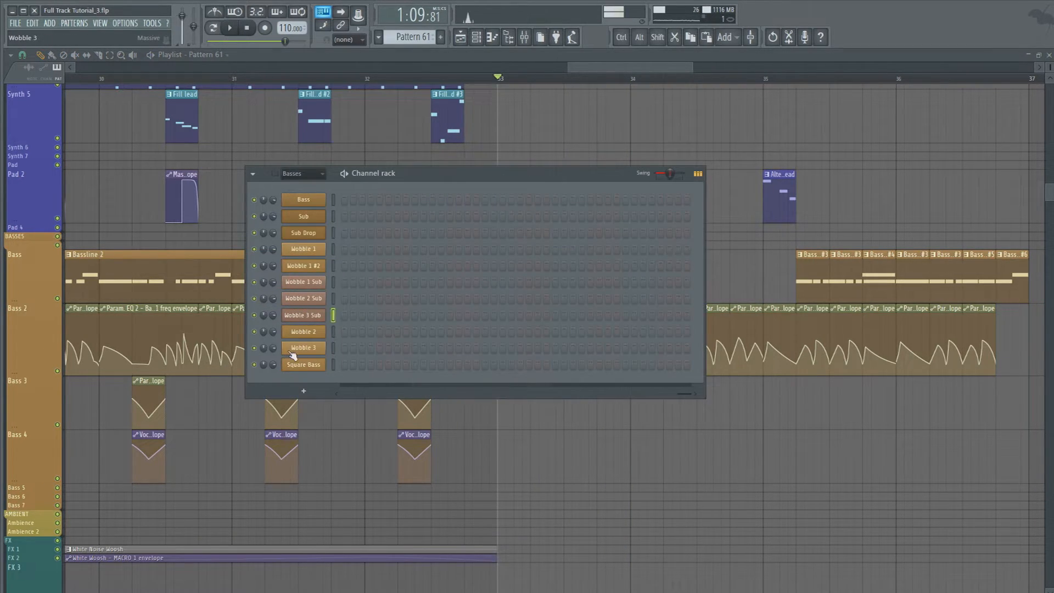
pyautogui.rightClick(303, 203)
pyautogui.moveTo(371, 245)
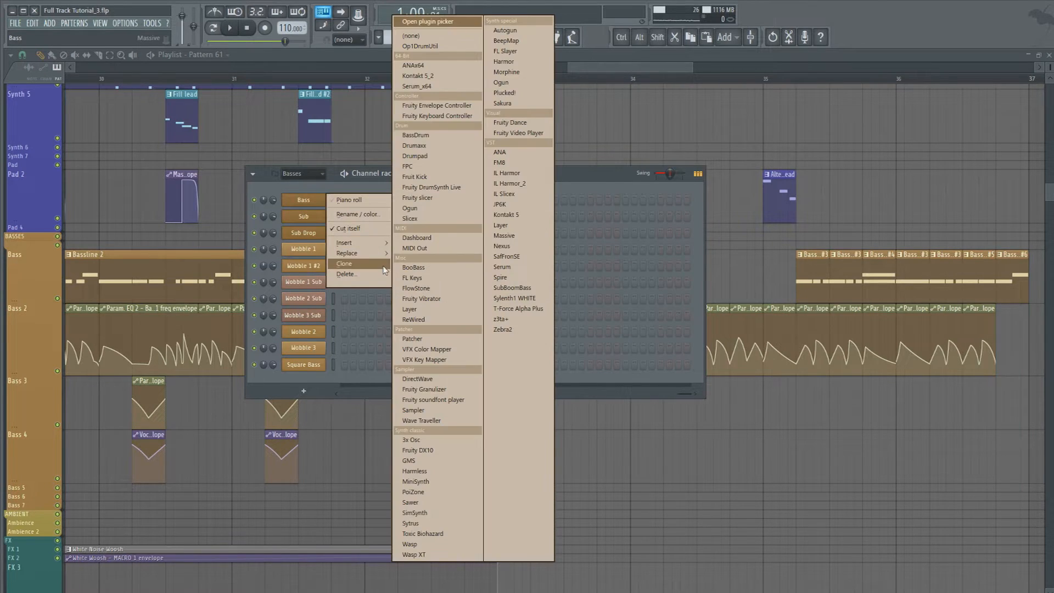
pyautogui.click(515, 239)
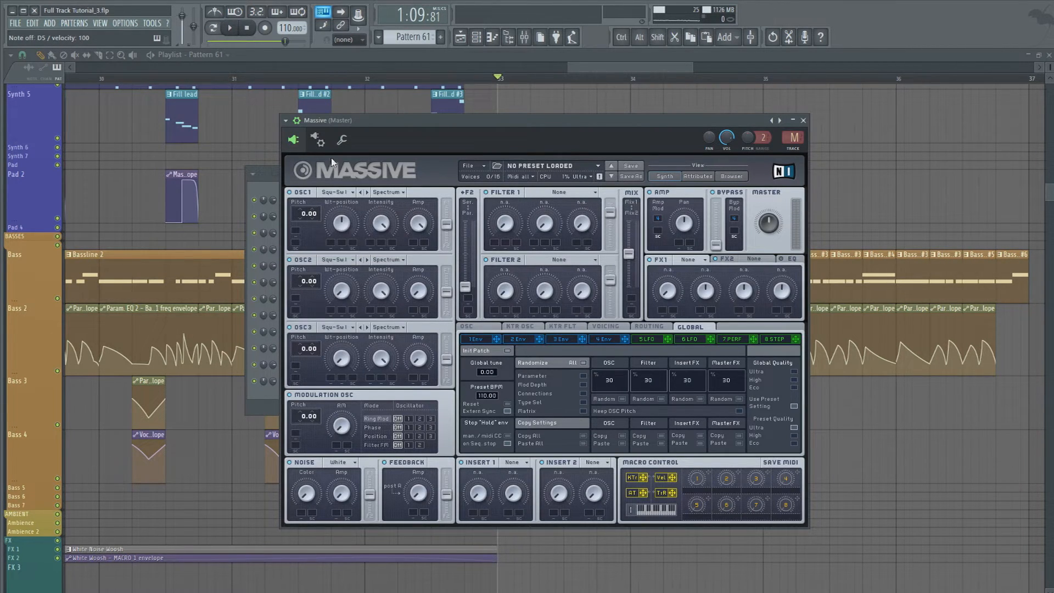
# Raise Envelope 4's decay level to maximum in Massive and audition the sound.
pyautogui.click(317, 140)
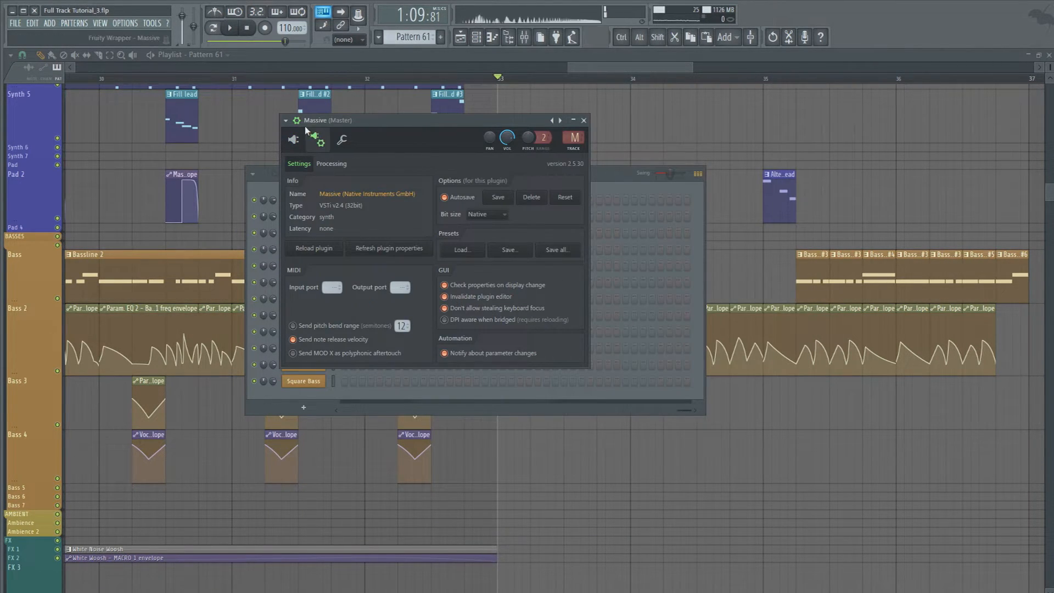
pyautogui.click(315, 139)
pyautogui.click(622, 315)
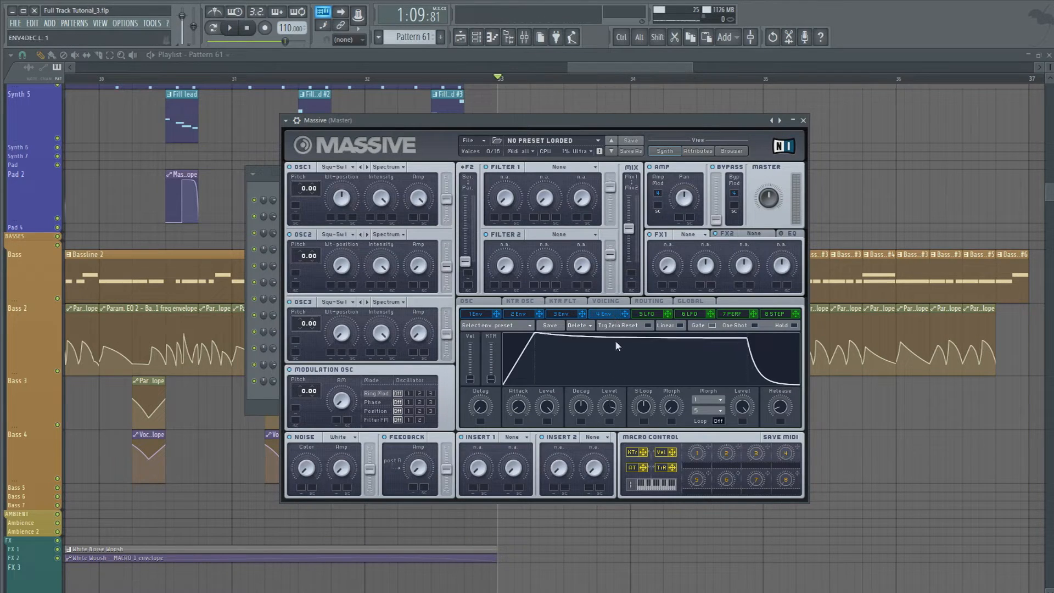
pyautogui.moveTo(532, 409); pyautogui.dragTo(533, 411)
pyautogui.press('c')
pyautogui.press('c')
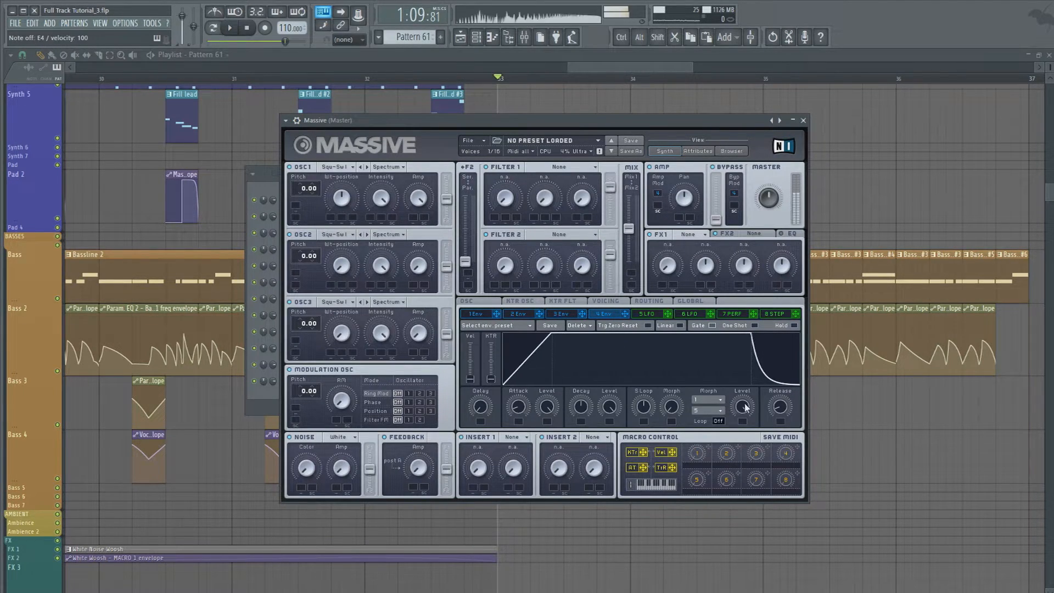
# Set oscillator 1 to a -24.00 pitch with the Square-Saw II wavetable, and add a little Bright noise.
pyautogui.scroll(-12, 307, 195)
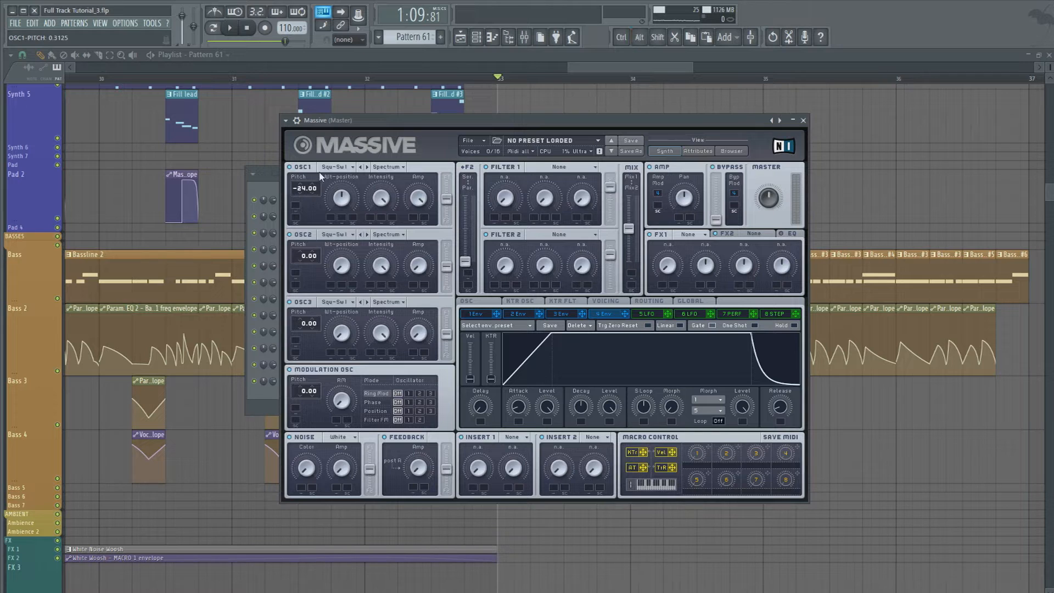
pyautogui.click(332, 168)
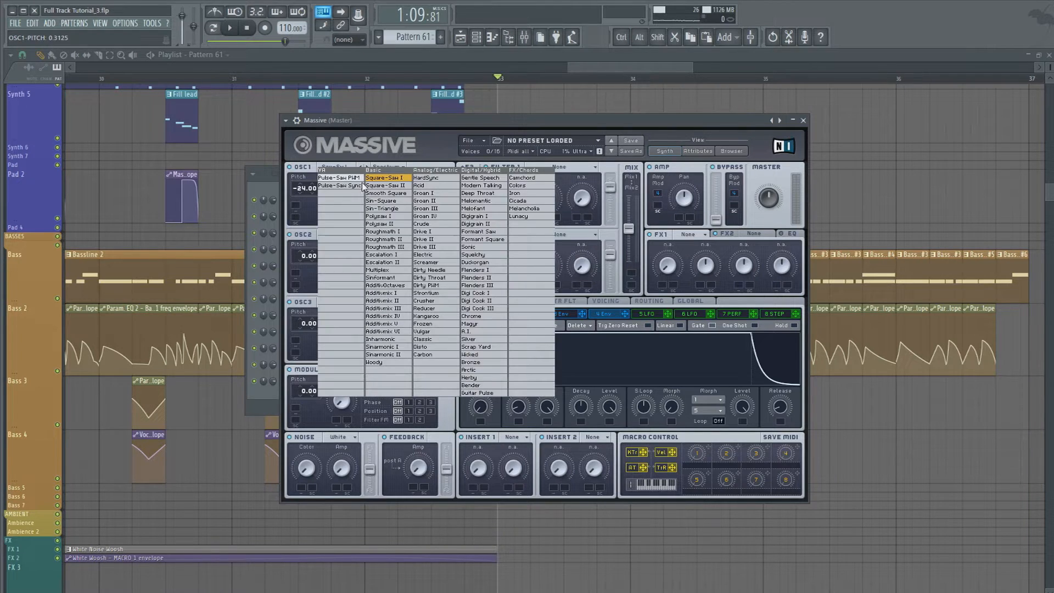
pyautogui.click(391, 187)
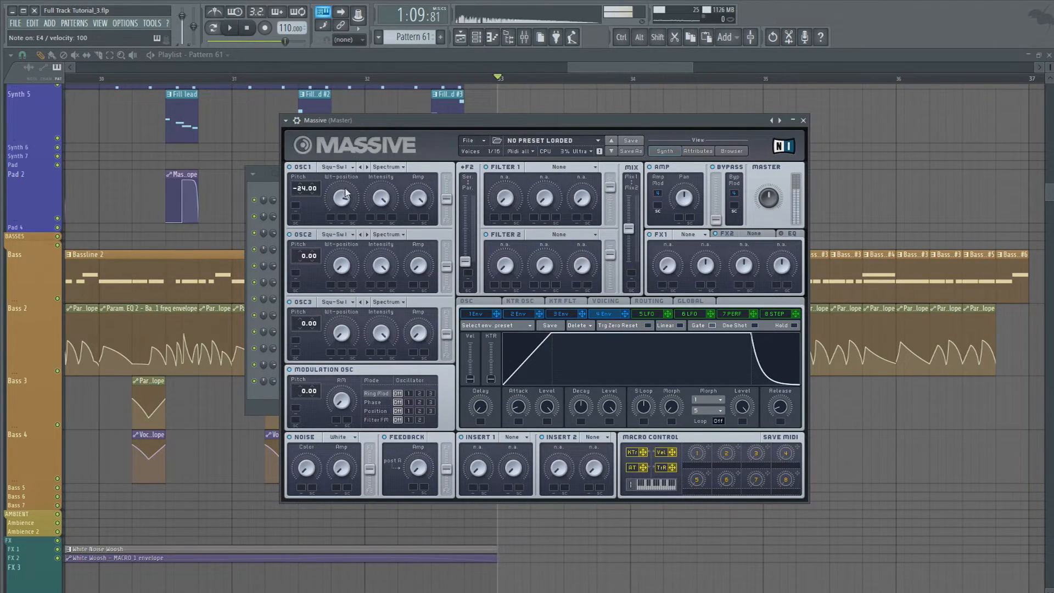
pyautogui.click(358, 437)
pyautogui.click(332, 445)
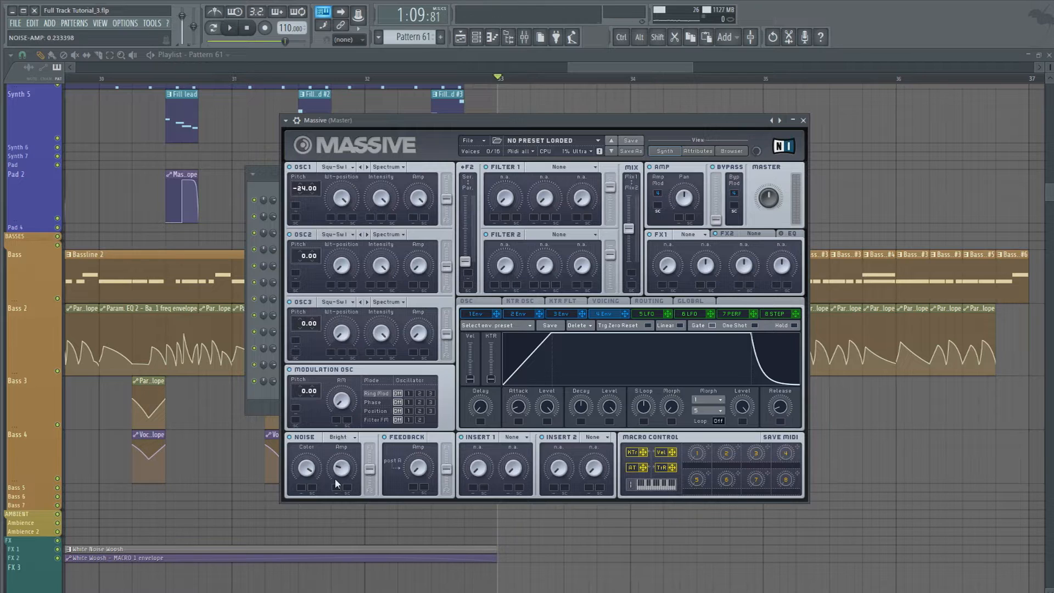
# Set Filter 1 to Scream and modulate its cutoff with Envelope 1 using a long attack.
pyautogui.click(569, 167)
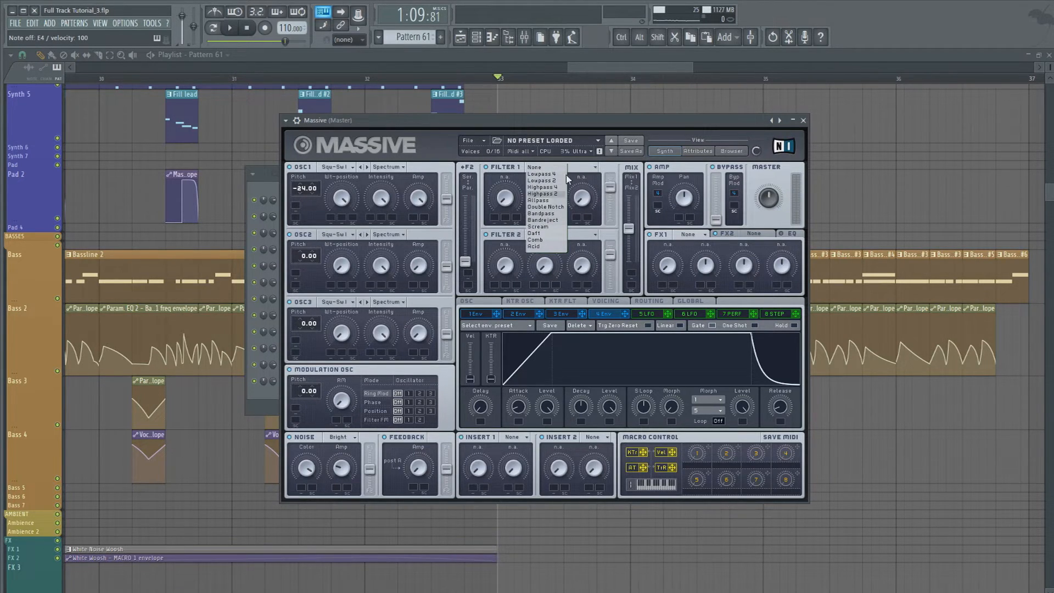
pyautogui.click(538, 227)
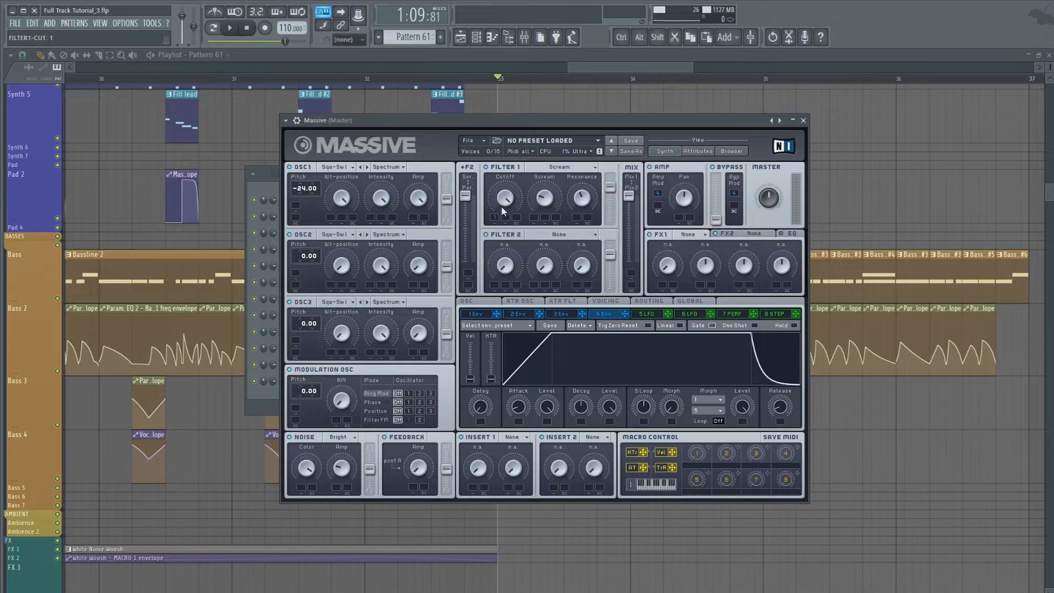
pyautogui.click(472, 314)
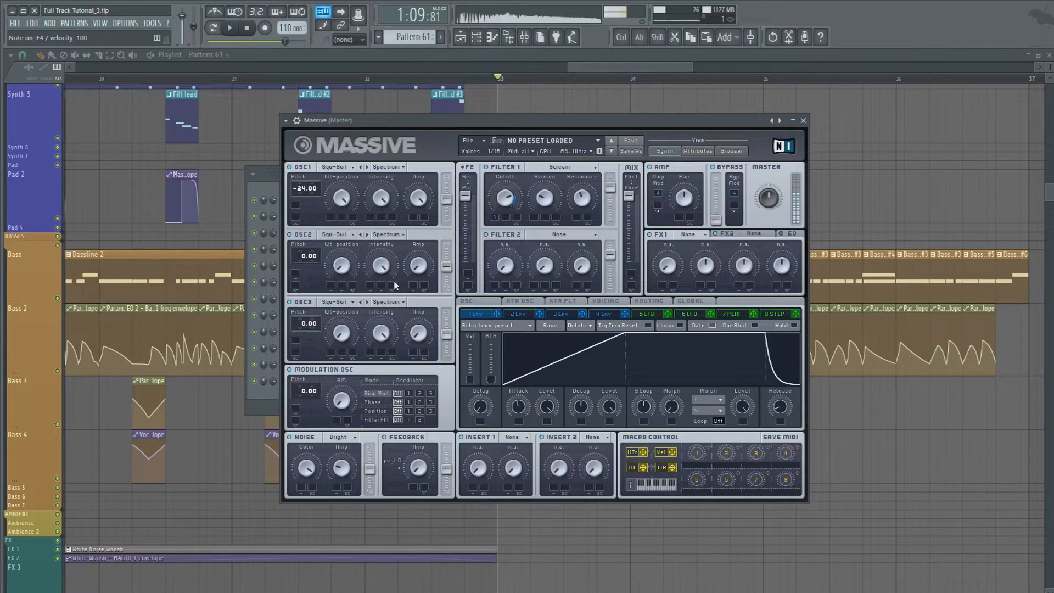
# Load the C Tube effect in FX1 and fine-tune Filter 1's cutoff and scream amounts.
pyautogui.click(704, 236)
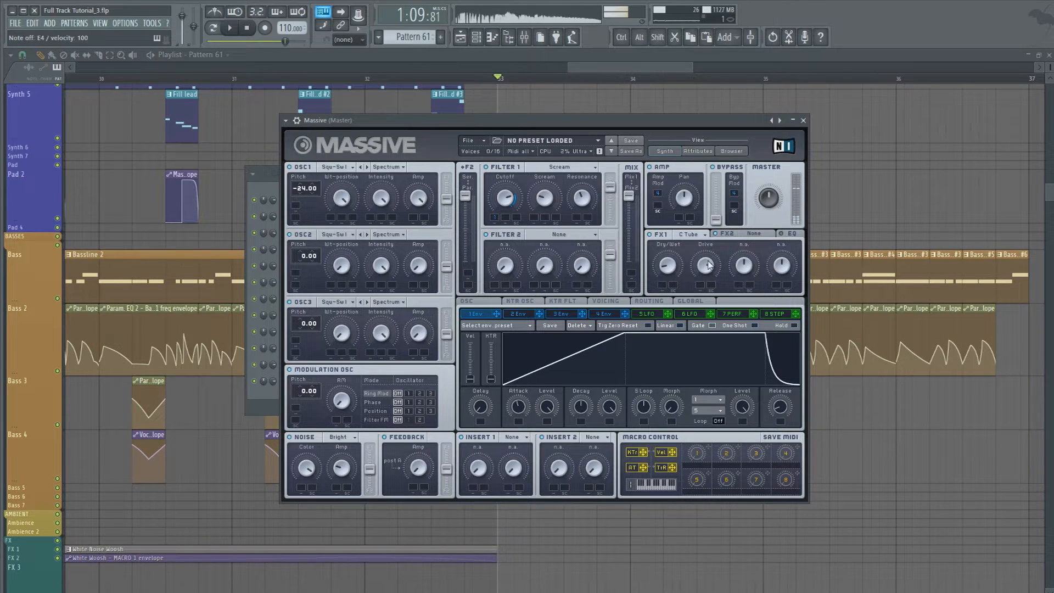
pyautogui.click(506, 201)
pyautogui.click(546, 210)
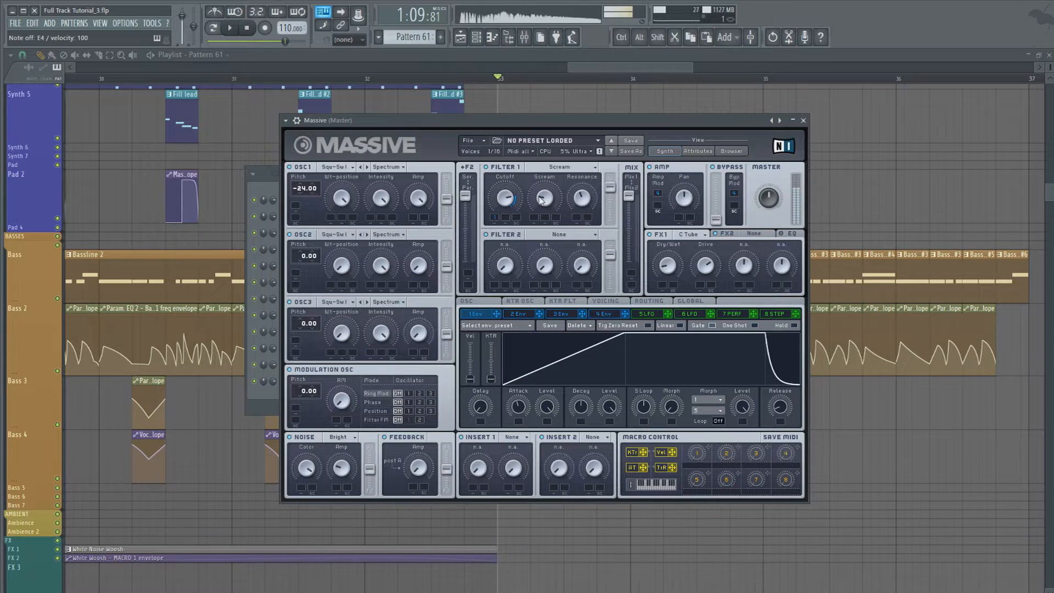
# Add a one-beat F#4 note at the start of the Massive channel's pattern and play it back.
pyautogui.press('F7')
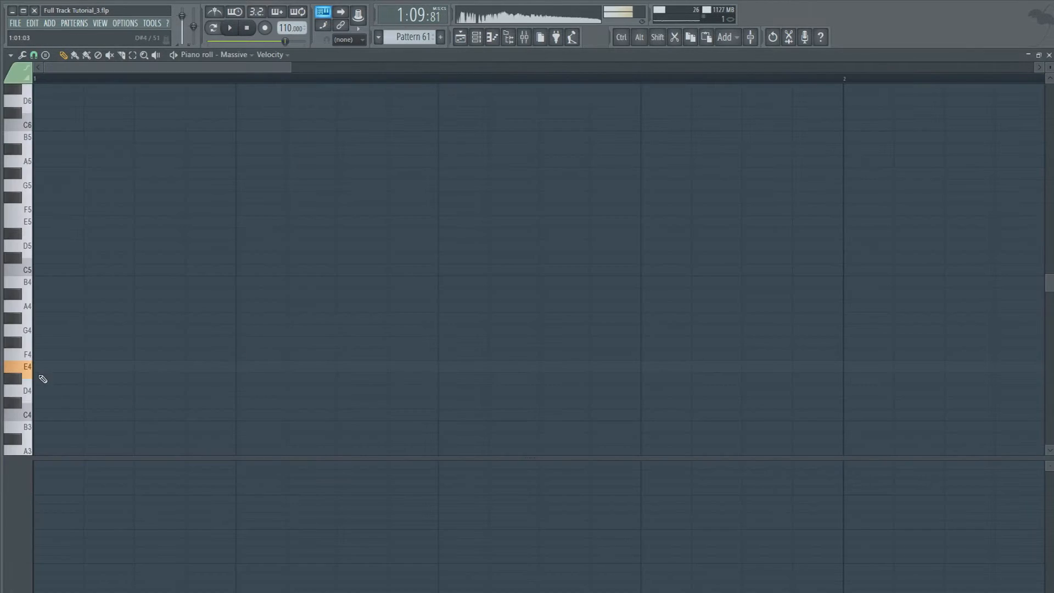
pyautogui.click(42, 343)
pyautogui.press('space')
pyautogui.moveTo(141, 343); pyautogui.dragTo(235, 341)
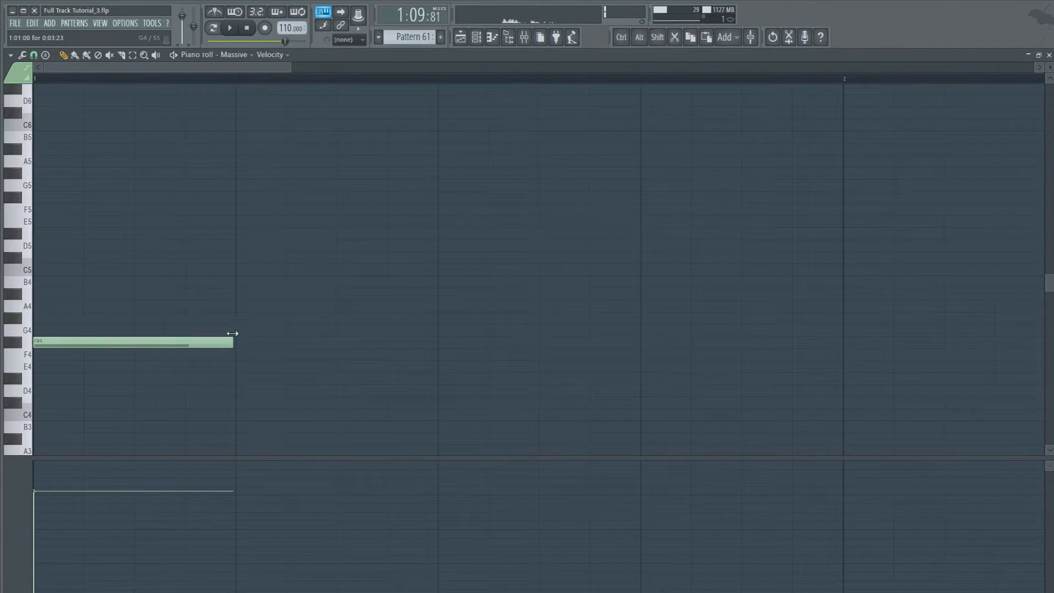
pyautogui.click(524, 37)
pyautogui.press('space')
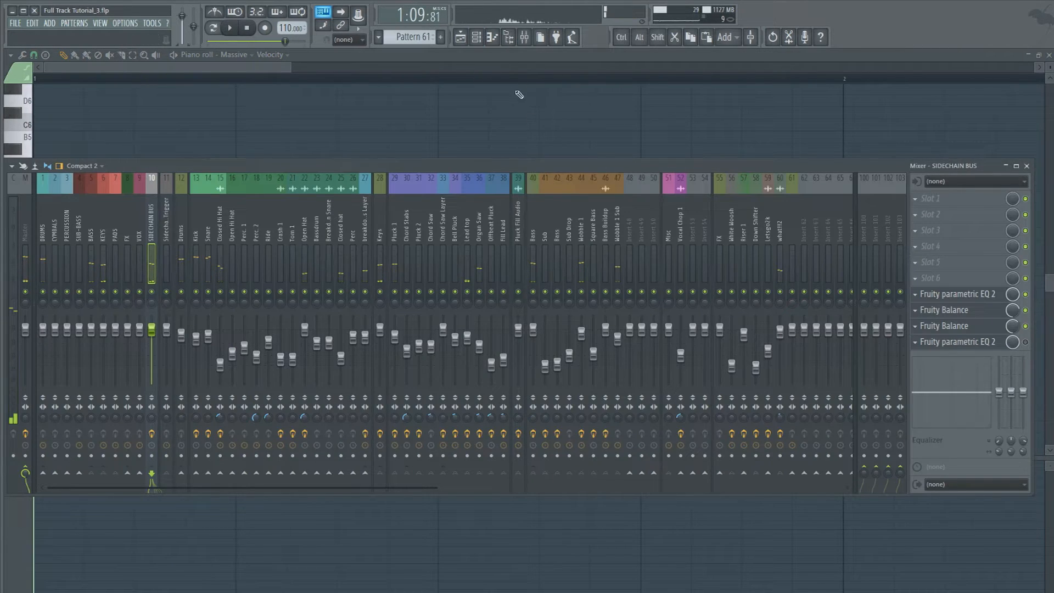
# Rename the Massive channel as Saw Bass and give it an orange colour like the other basses.
pyautogui.click(476, 36)
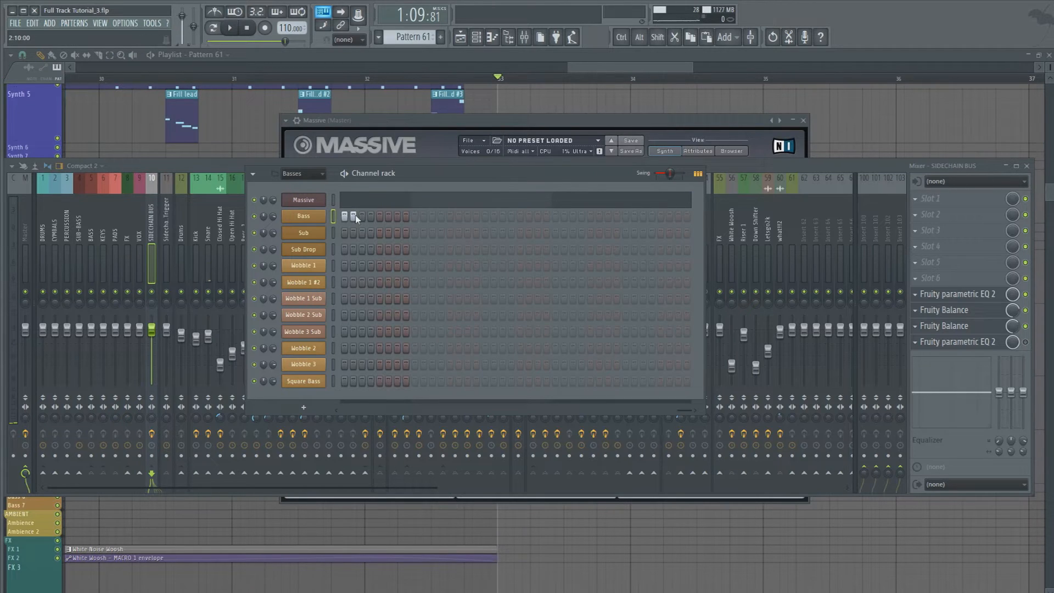
pyautogui.rightClick(354, 216)
pyautogui.click(350, 216)
pyautogui.write('S')
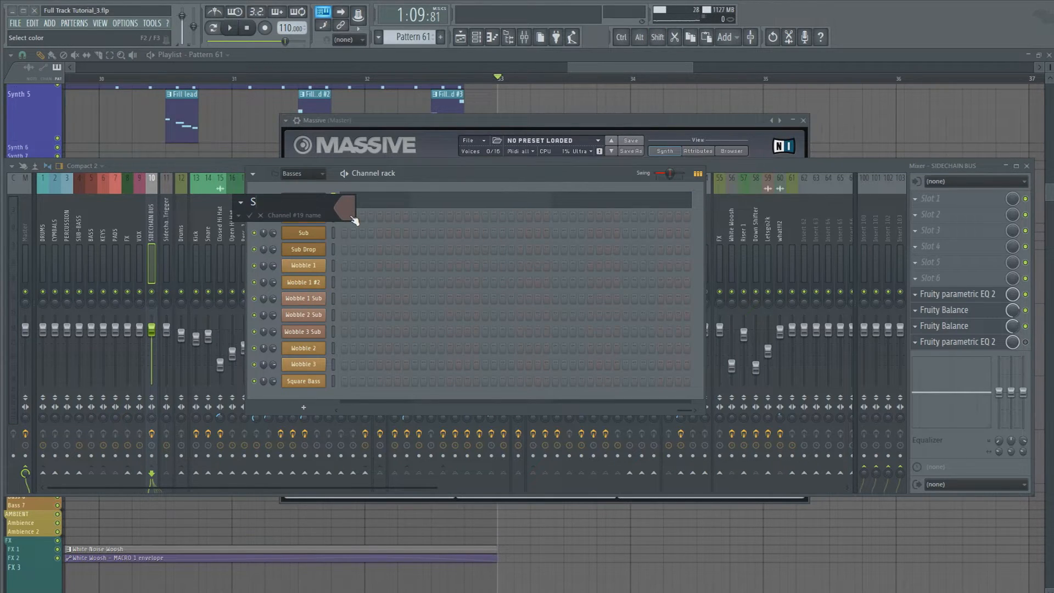
pyautogui.write('aw Bass')
pyautogui.click(351, 215)
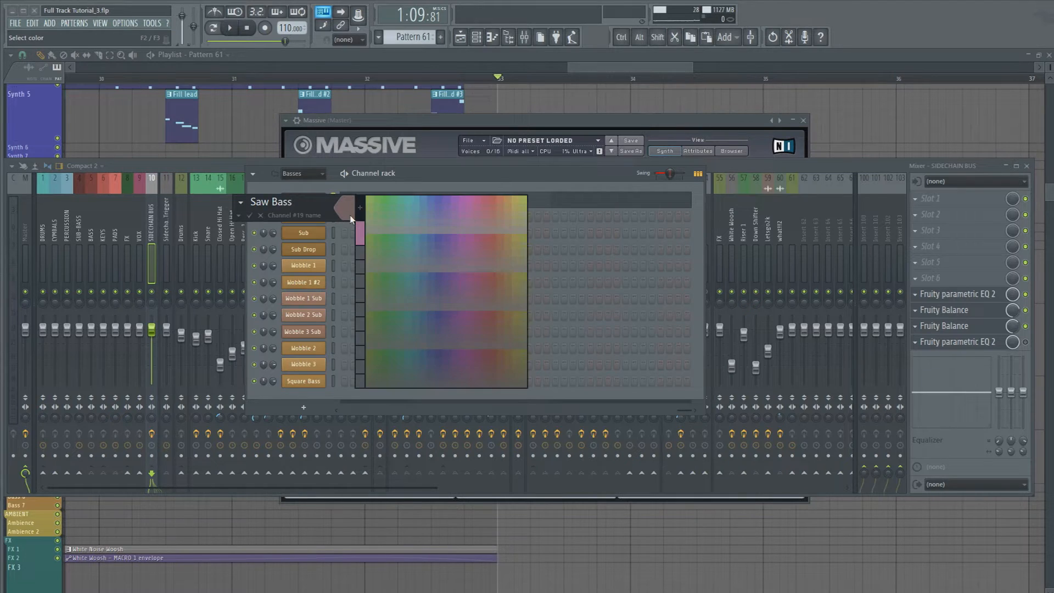
pyautogui.click(504, 197)
pyautogui.press('Return')
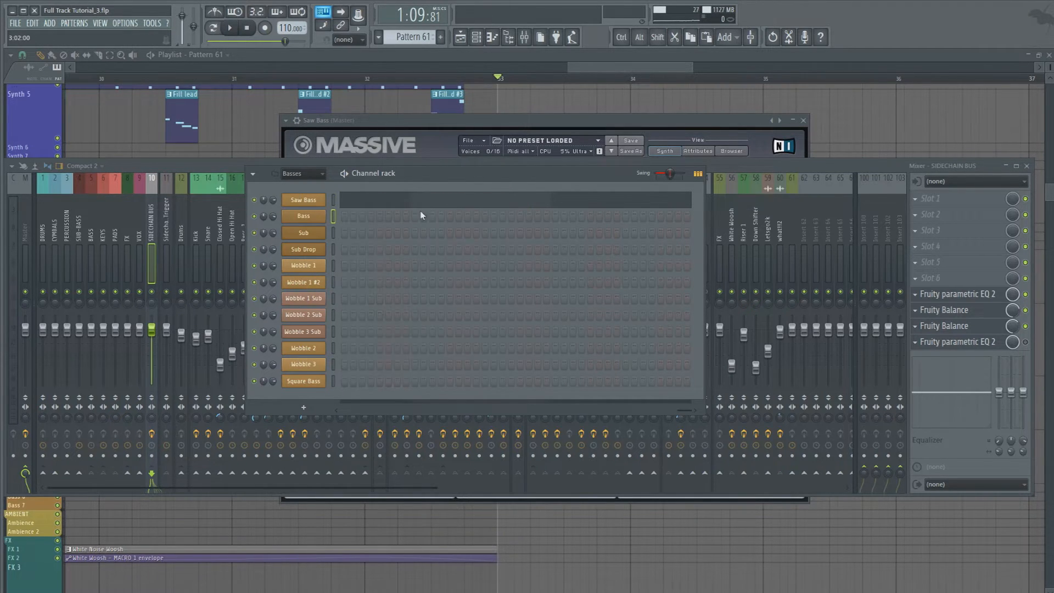
# Assign Saw Bass to mixer track 48 and route that track to the Bass bus.
pyautogui.click(414, 200)
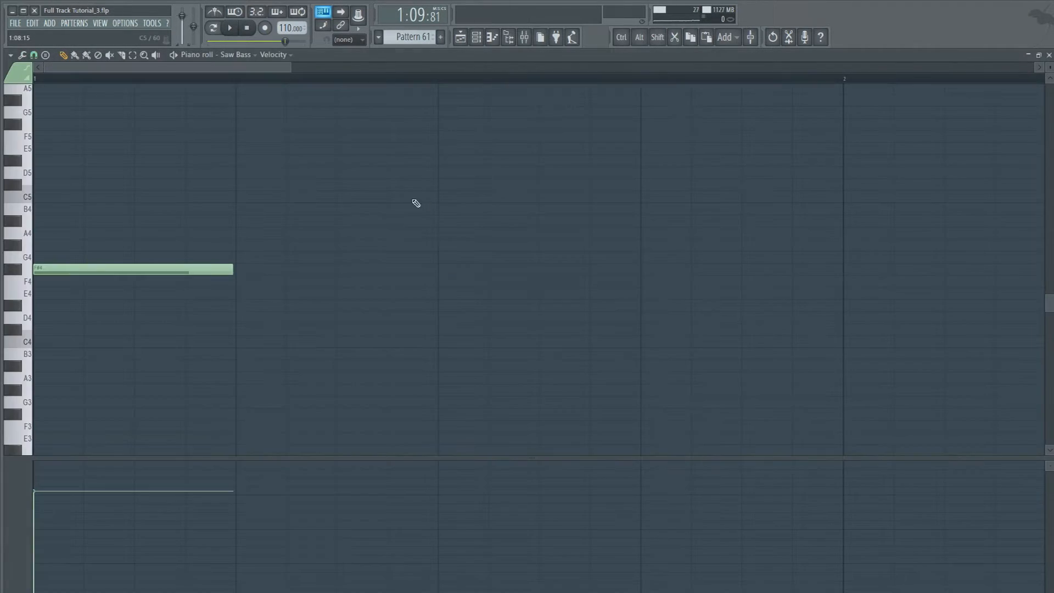
pyautogui.click(525, 37)
pyautogui.click(629, 235)
pyautogui.hotkey('ctrl', 'l')
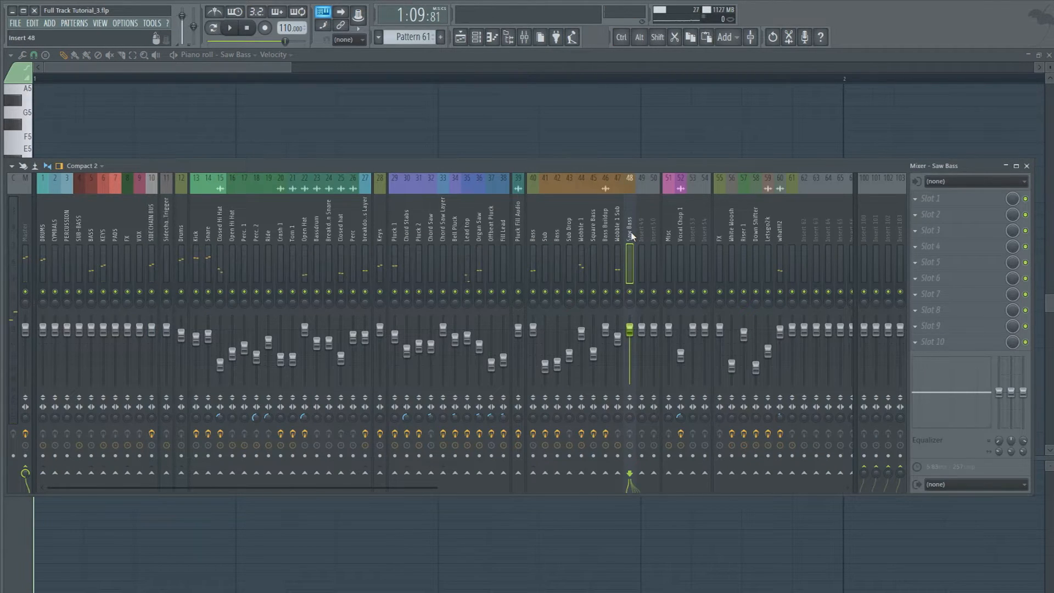
pyautogui.rightClick(535, 474)
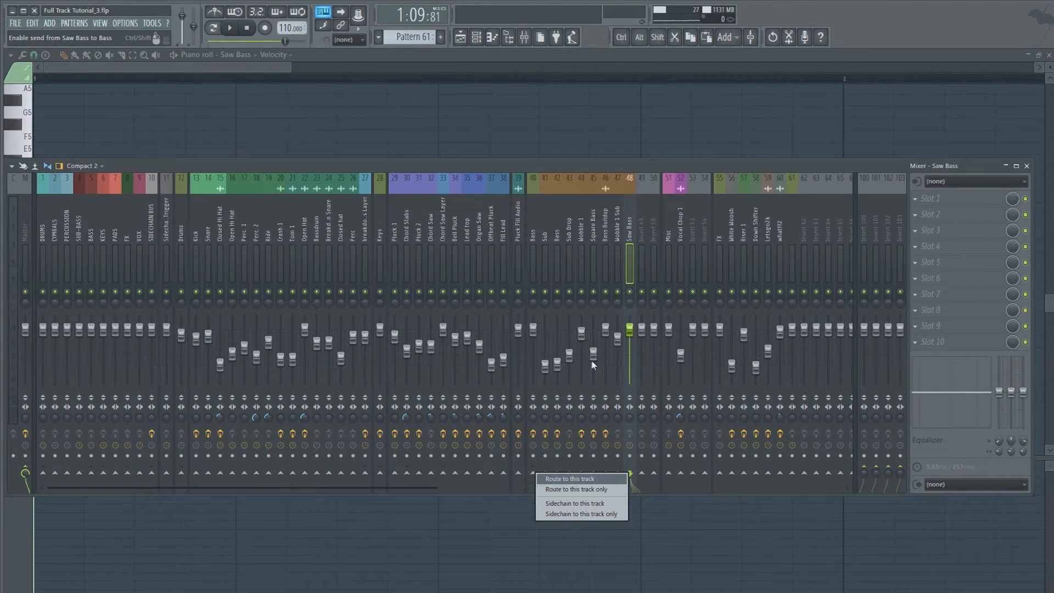
pyautogui.click(571, 478)
# Lower the Saw Bass mixer fader while the pattern plays.
pyautogui.press('space')
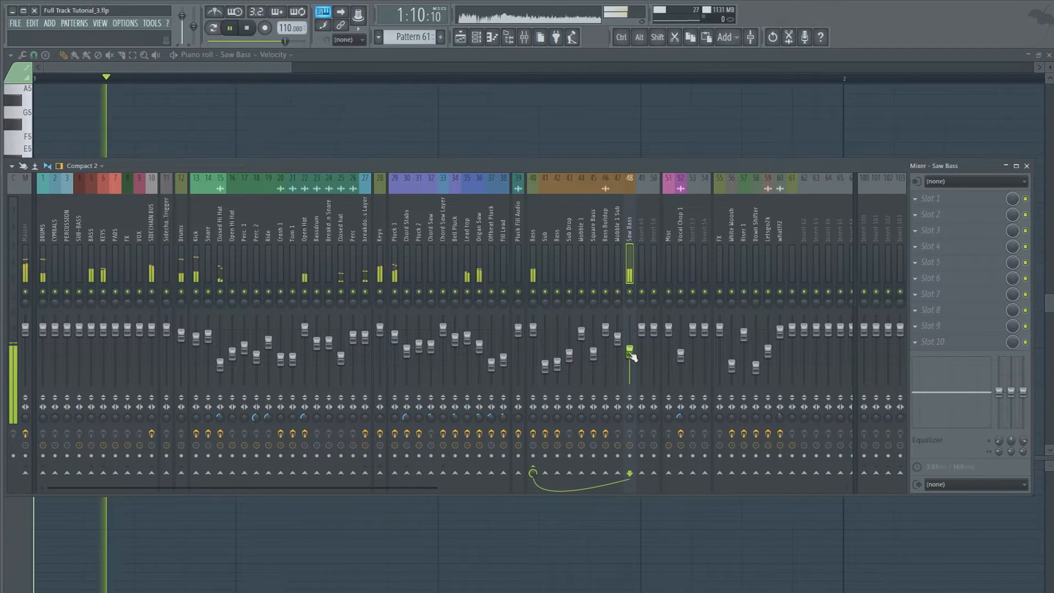
pyautogui.press('space')
pyautogui.press('F9')
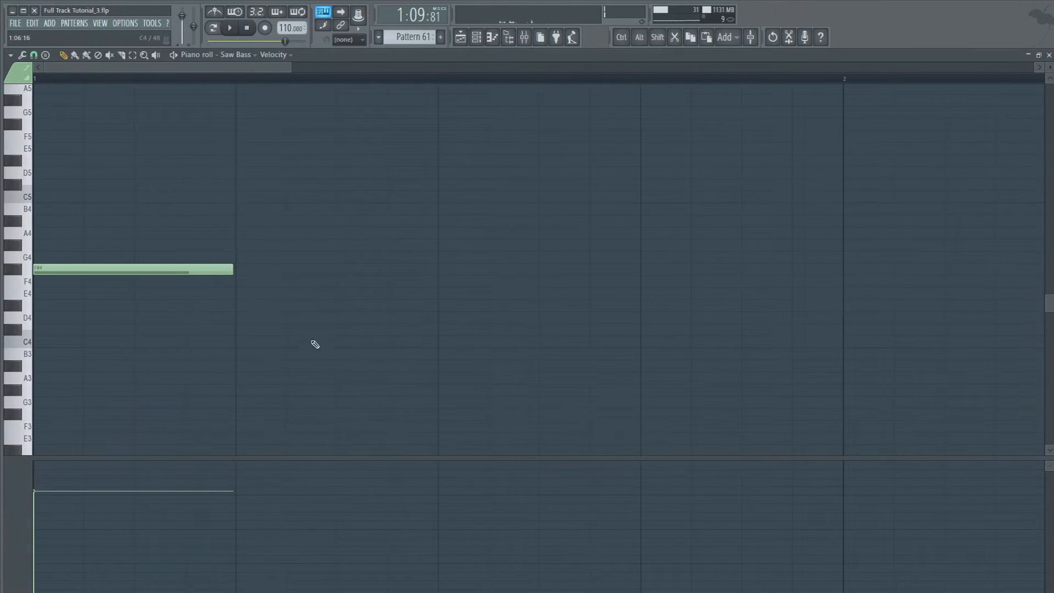
# Shorten the Saw Bass F#4 note to half a beat and paste the A5 and F#5 notes from Alternate Pluck Lead after it.
pyautogui.click(463, 36)
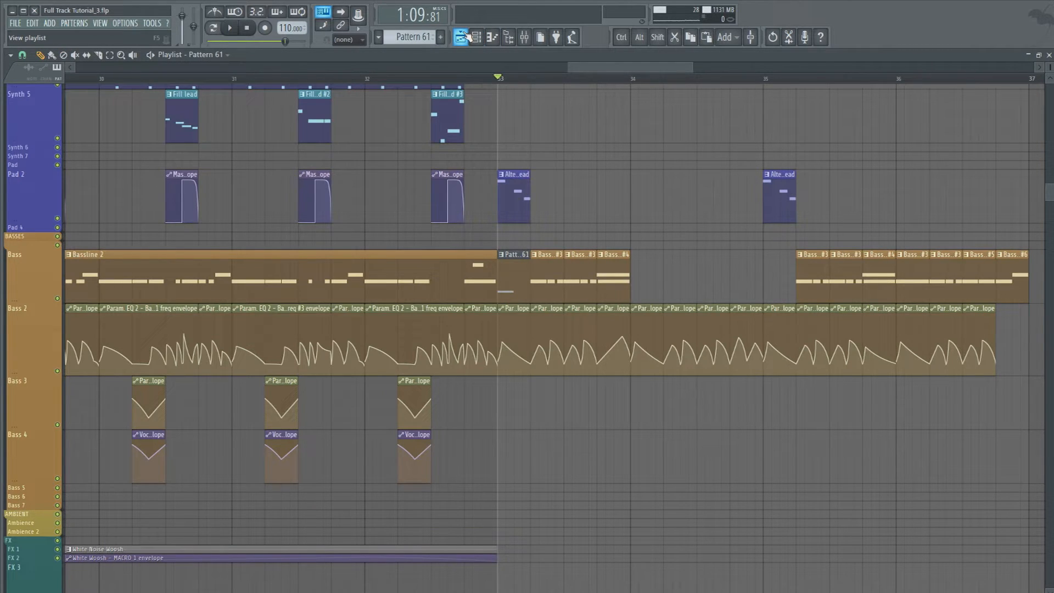
pyautogui.doubleClick(520, 194)
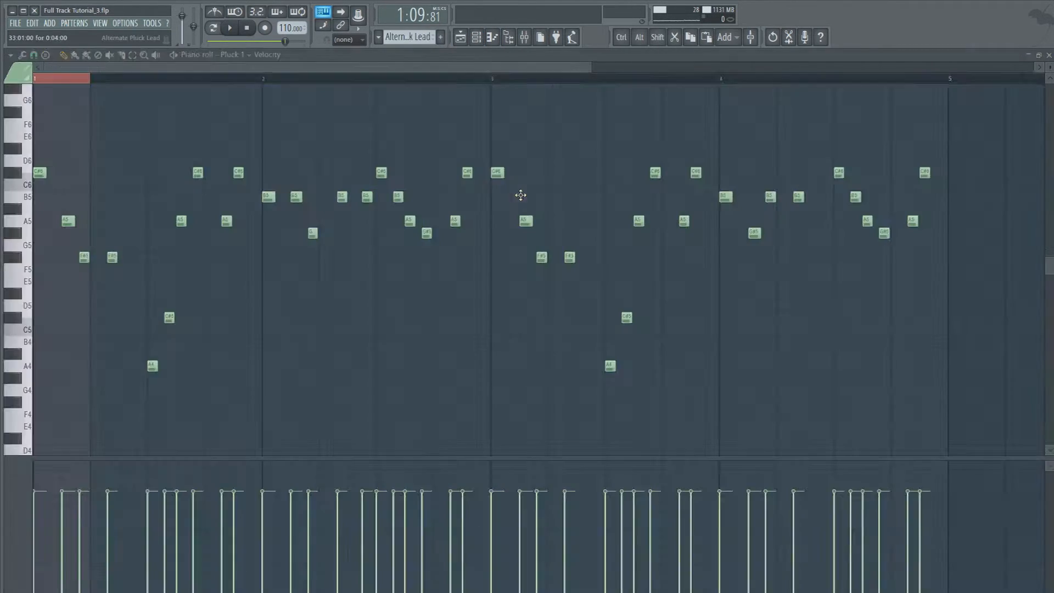
pyautogui.moveTo(64, 219); pyautogui.dragTo(96, 276)
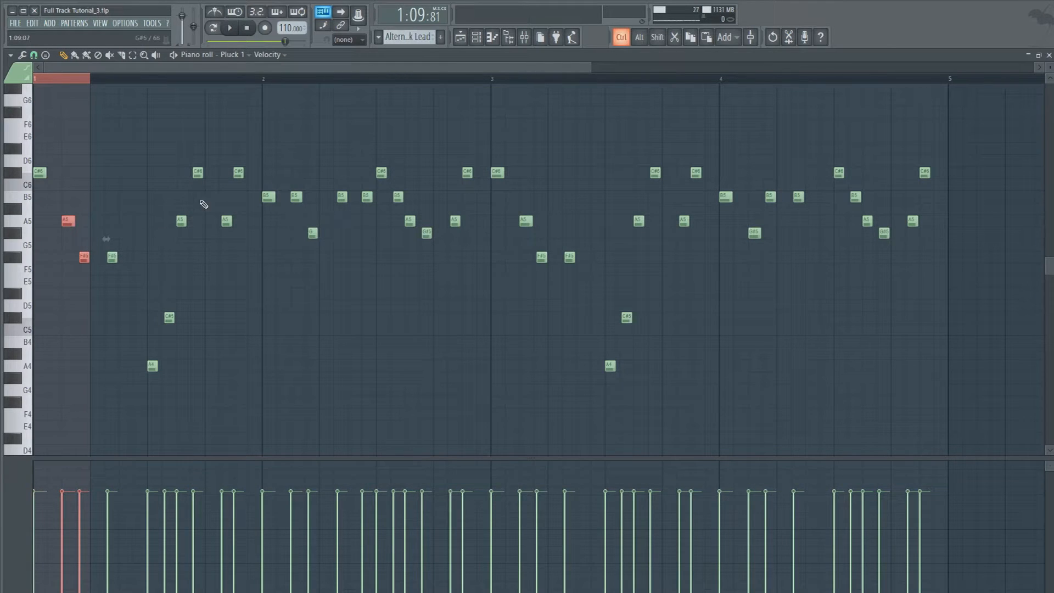
pyautogui.click(460, 37)
pyautogui.doubleClick(508, 280)
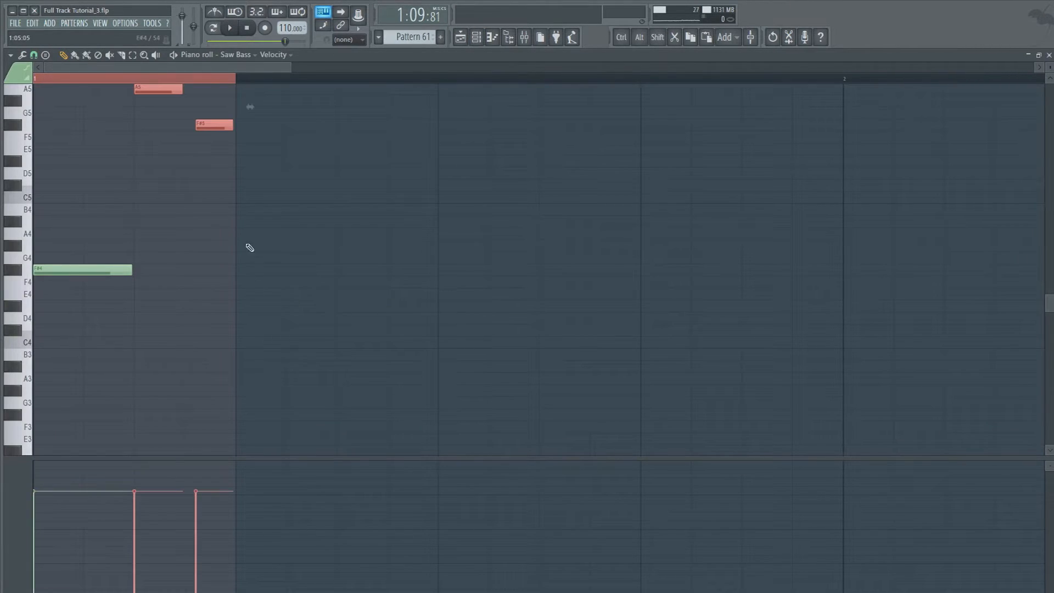
# Lower the two pasted Saw Bass notes by an octave to A4 and F#4 and play the result.
pyautogui.moveTo(159, 83); pyautogui.dragTo(159, 230)
pyautogui.press('space')
pyautogui.click(176, 309)
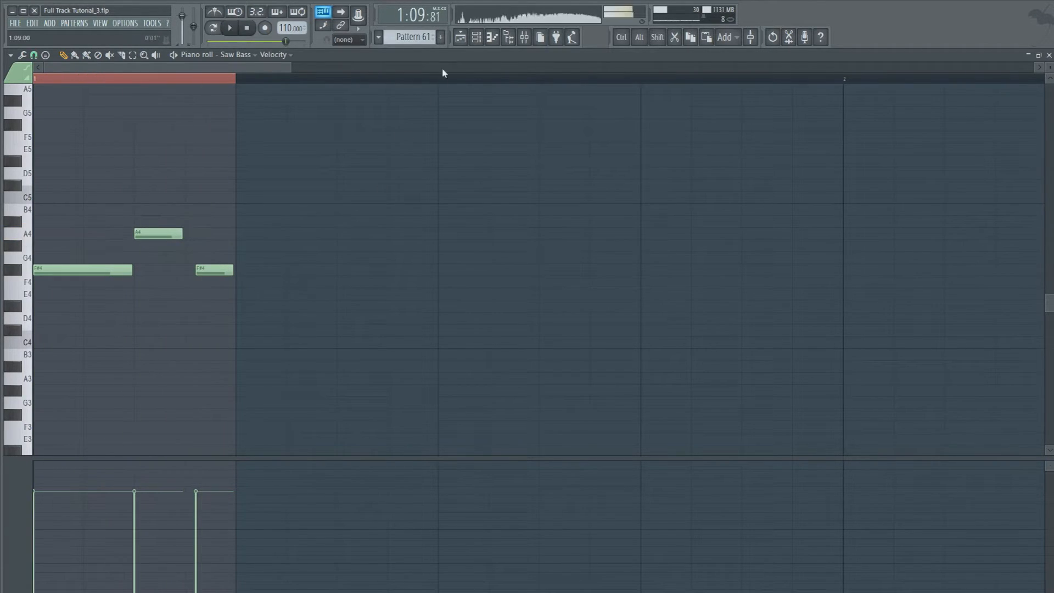
# Change Saw Bass's Filter 1 to Lowpass 4 and adjust its cutoff to about 0.66.
pyautogui.click(498, 46)
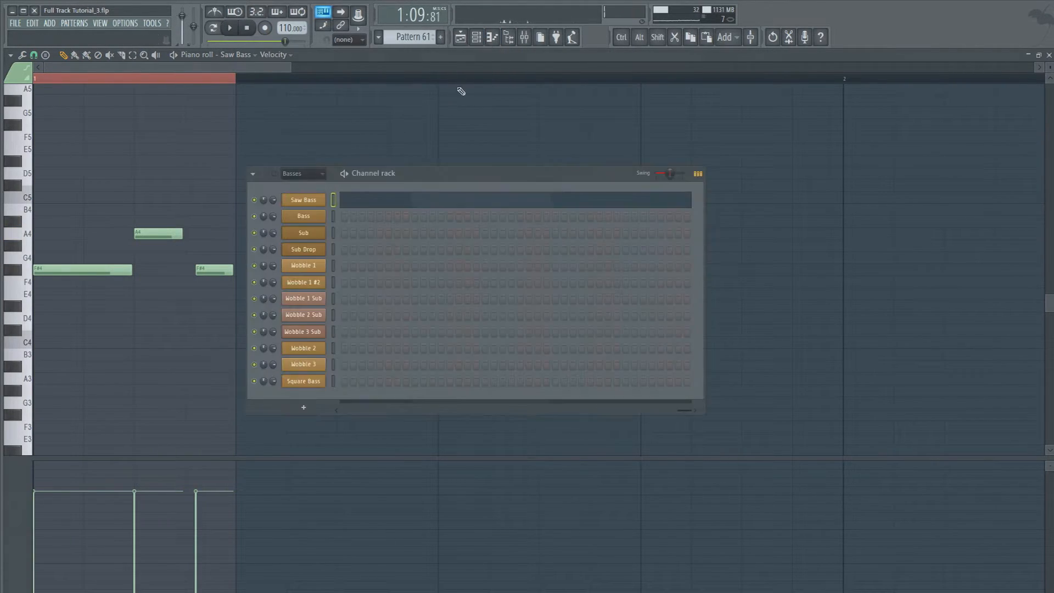
pyautogui.click(303, 200)
pyautogui.click(553, 167)
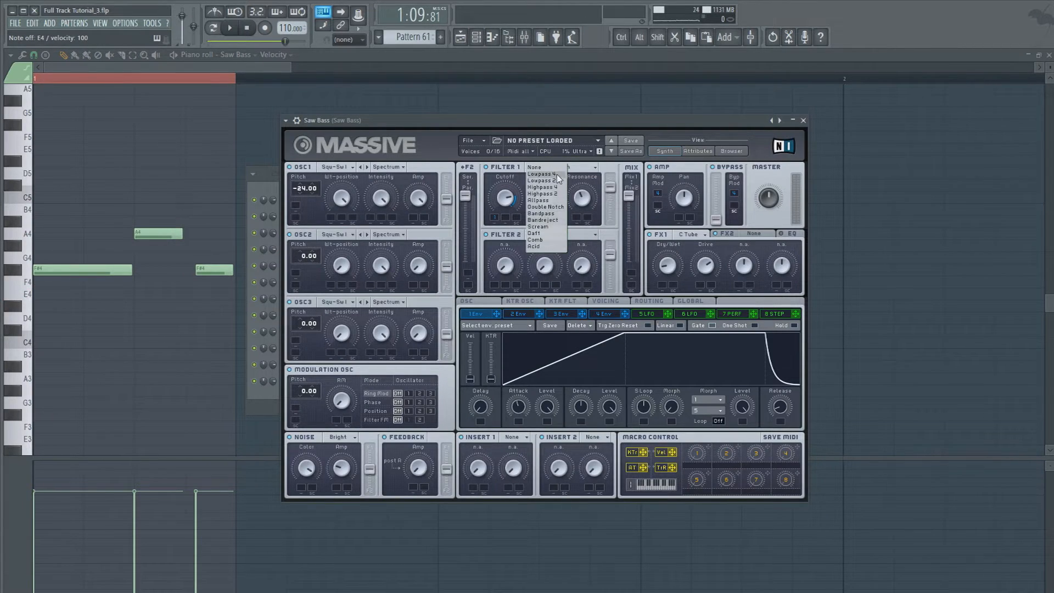
pyautogui.click(560, 174)
pyautogui.moveTo(504, 199); pyautogui.dragTo(501, 227)
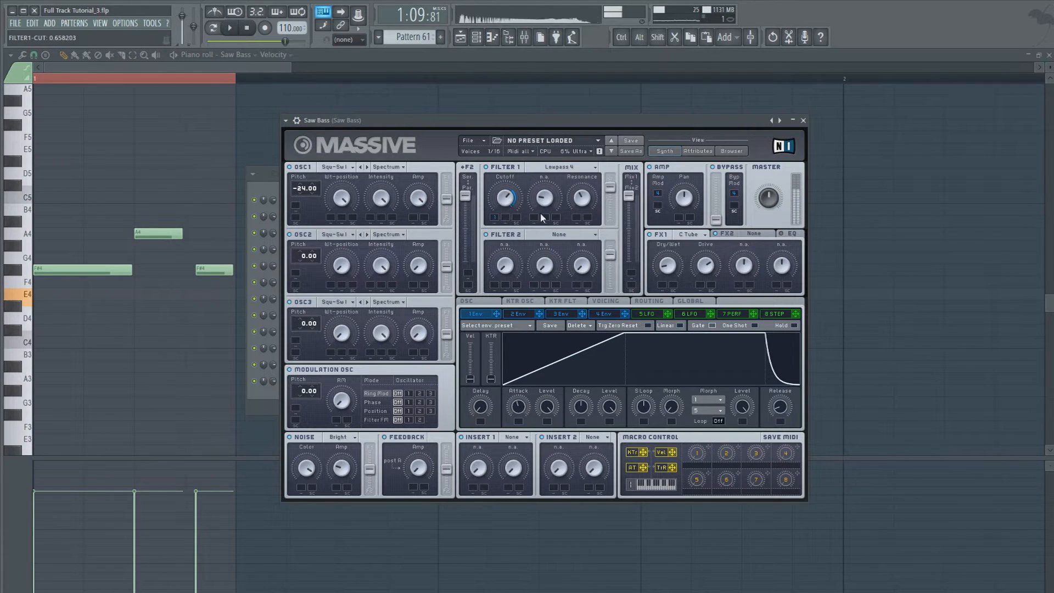
# Change Saw Bass's Filter 1 to Double Notch, adjust its cutoff to about 0.61, and play the pattern.
pyautogui.click(548, 168)
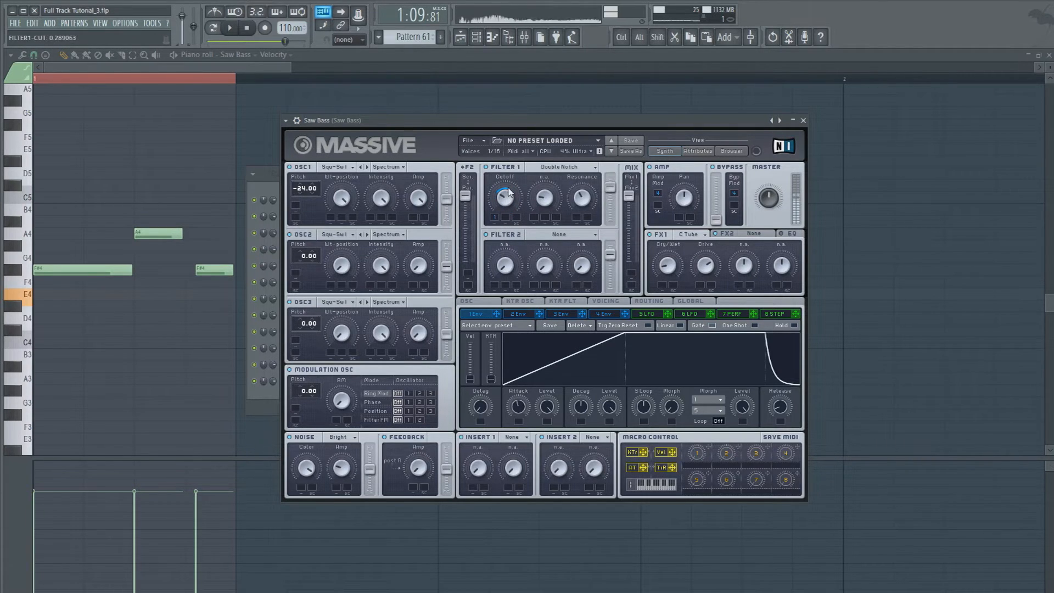
pyautogui.press('space')
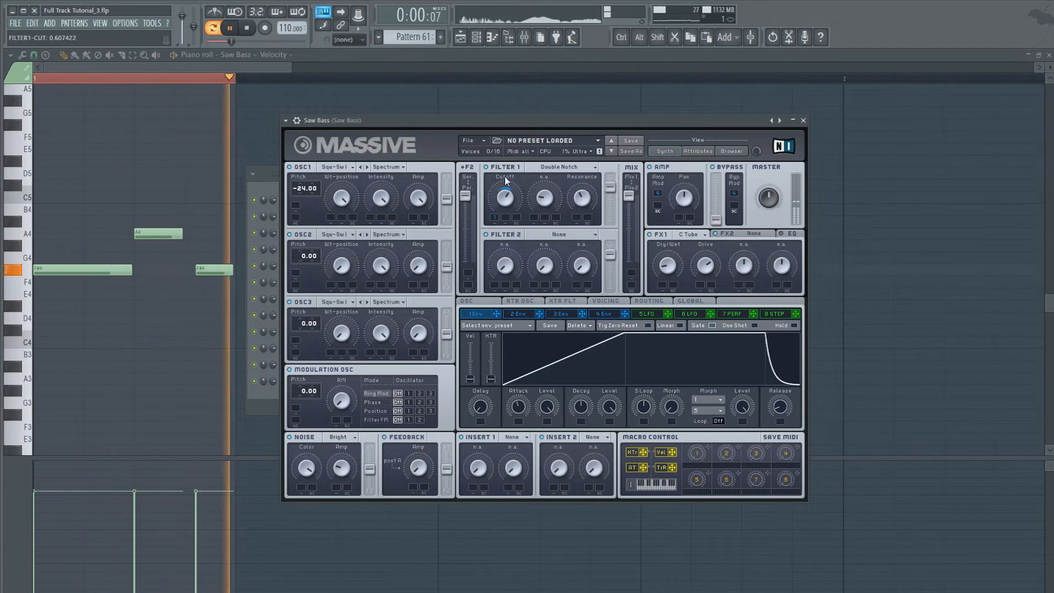
pyautogui.press('space')
pyautogui.click(66, 81)
pyautogui.press('space')
# Solo the Saw Bass mixer track and load Vocodex into its third effect slot.
pyautogui.click(525, 37)
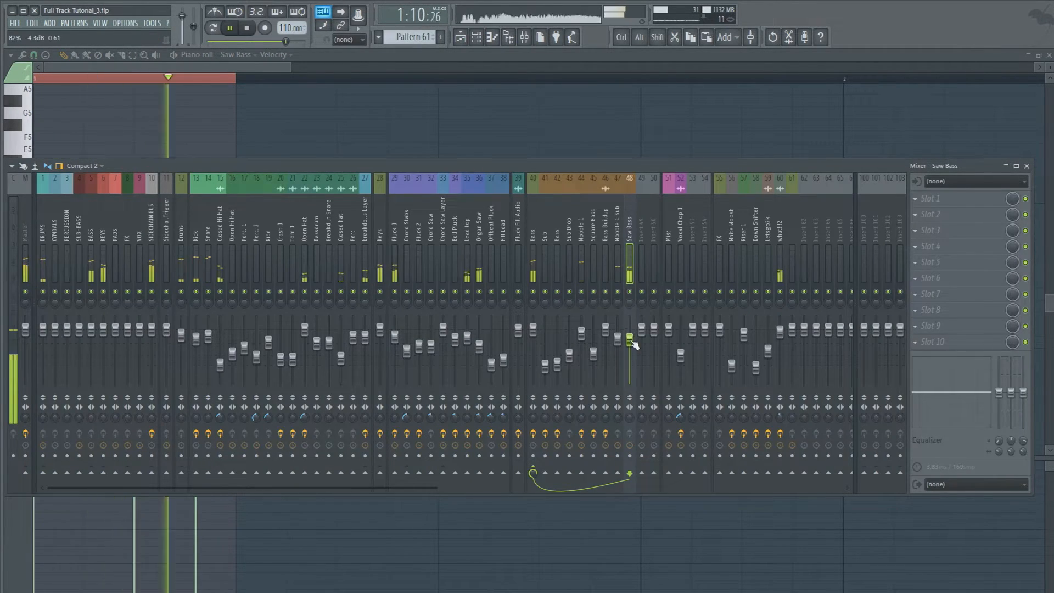
pyautogui.press('space')
pyautogui.rightClick(631, 294)
pyautogui.press('space')
pyautogui.press('space')
pyautogui.click(931, 231)
pyautogui.click(987, 217)
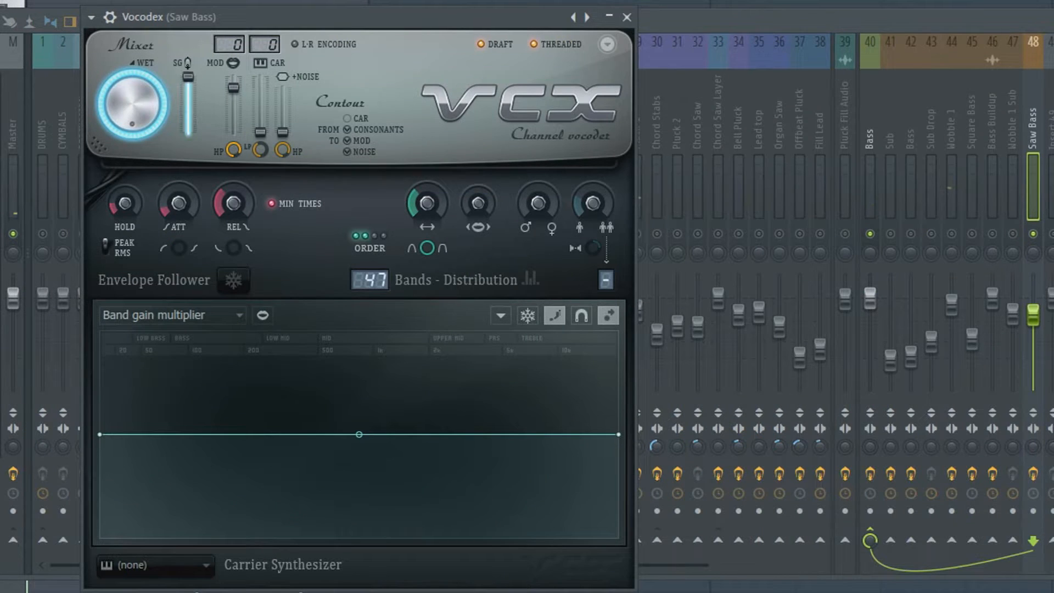
# Raise Vocodex's bandwidth to maximum and shift its formant toward the male side while the pattern plays.
pyautogui.press('space')
pyautogui.moveTo(427, 203); pyautogui.dragTo(426, 146)
pyautogui.moveTo(537, 203); pyautogui.dragTo(537, 250)
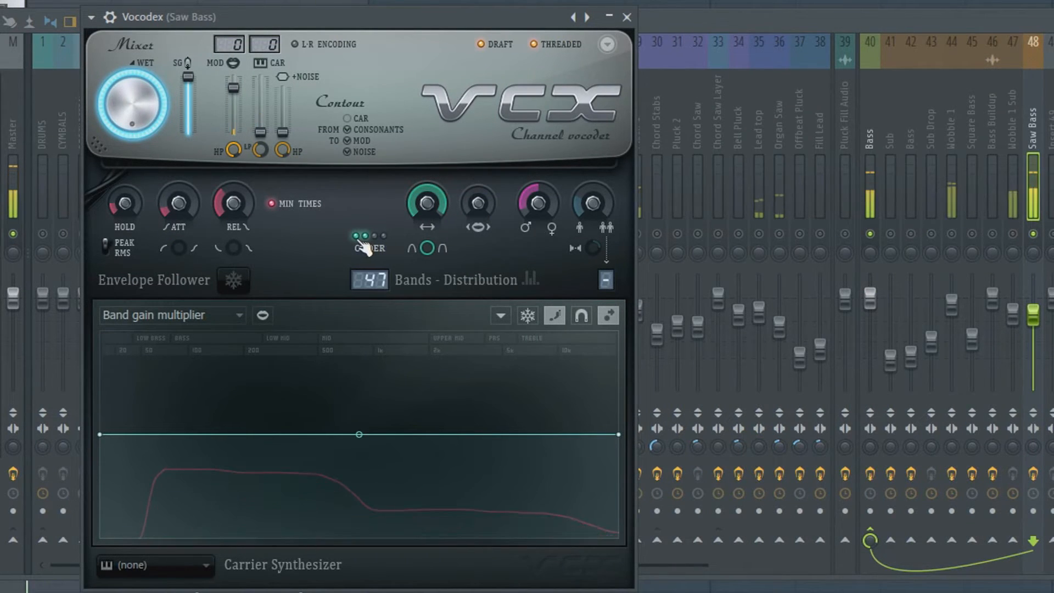
# Set Vocodex's order to 1, turn off Min Times, and draw an uneven band gain multiplier curve that is highest in the treble.
pyautogui.moveTo(207, 471)
pyautogui.mouseDown()
pyautogui.moveTo(412, 451)
pyautogui.moveTo(593, 510)
pyautogui.moveTo(618, 484)
pyautogui.mouseUp()
pyautogui.moveTo(383, 457)
pyautogui.mouseDown()
pyautogui.moveTo(582, 427)
pyautogui.moveTo(618, 409)
pyautogui.mouseUp()
pyautogui.moveTo(499, 415); pyautogui.dragTo(618, 424)
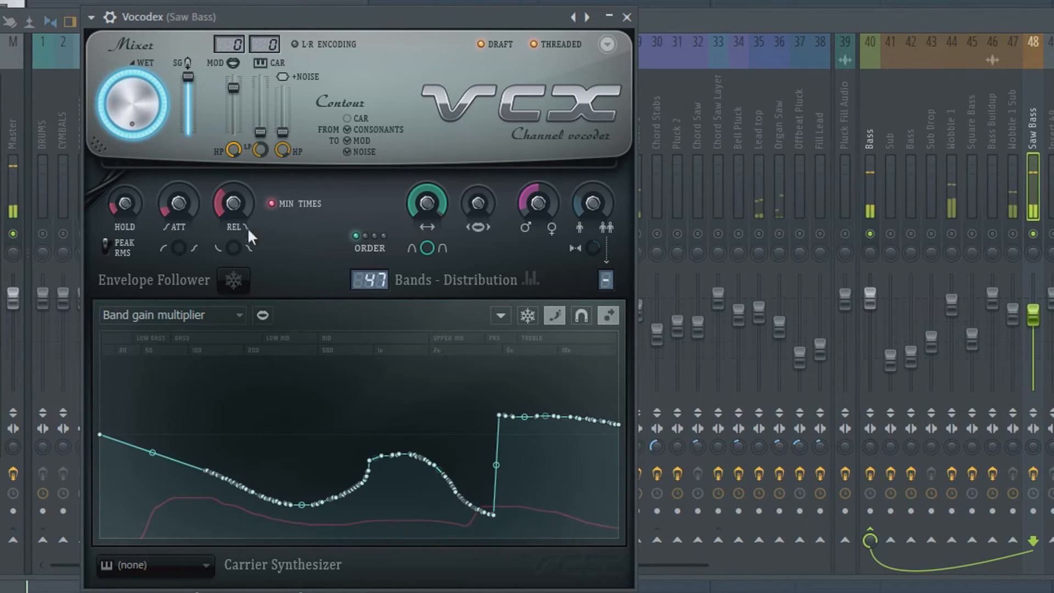
pyautogui.moveTo(233, 198); pyautogui.dragTo(233, 217)
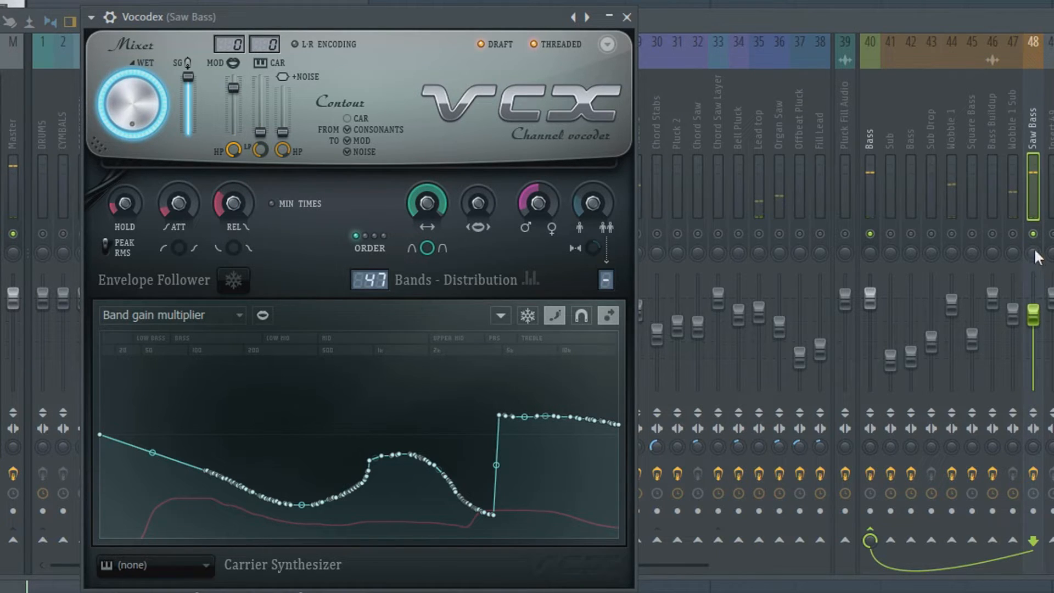
# Unsolo the Saw Bass mixer track and lower its fader while playing the mix.
pyautogui.rightClick(1033, 234)
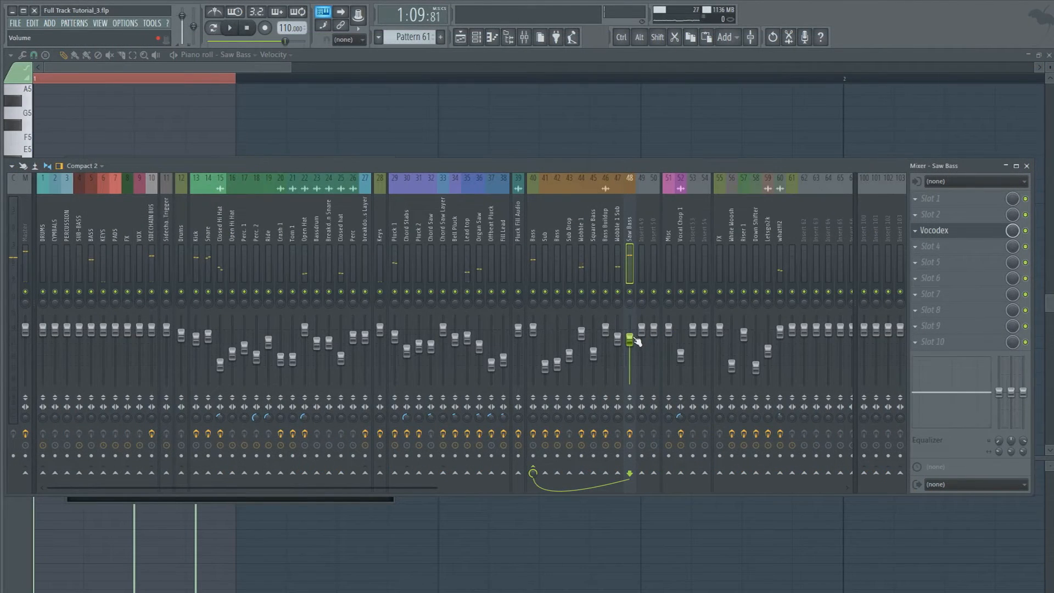
pyautogui.press('space')
pyautogui.moveTo(637, 341); pyautogui.dragTo(637, 361)
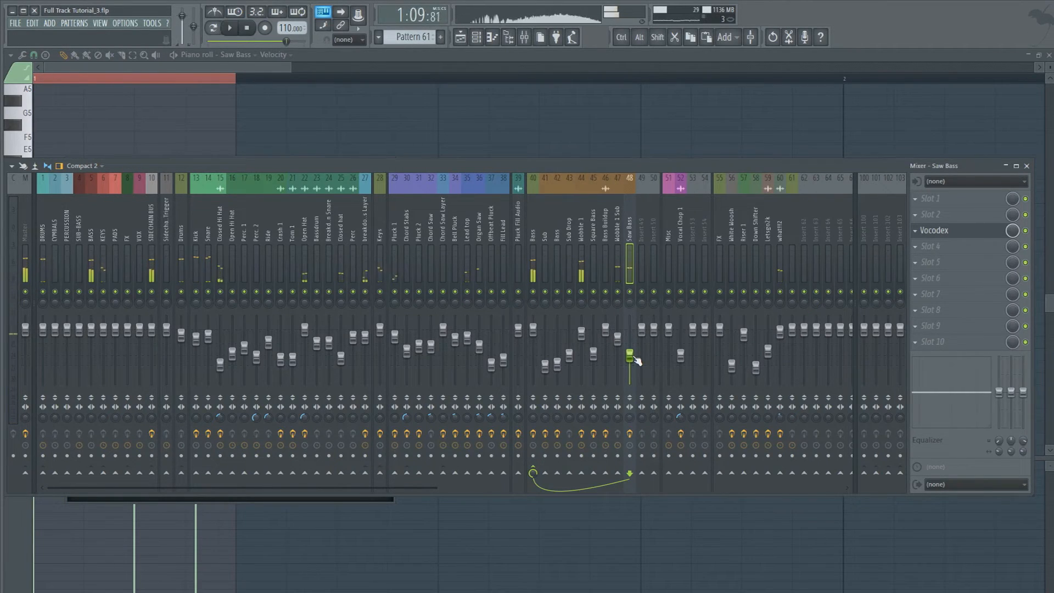
pyautogui.press('space')
# Add Fruity Parametric EQ 2 to Saw Bass's fourth slot, cut the lowest frequencies with band 1 and dip the low mids with band 3.
pyautogui.click(933, 248)
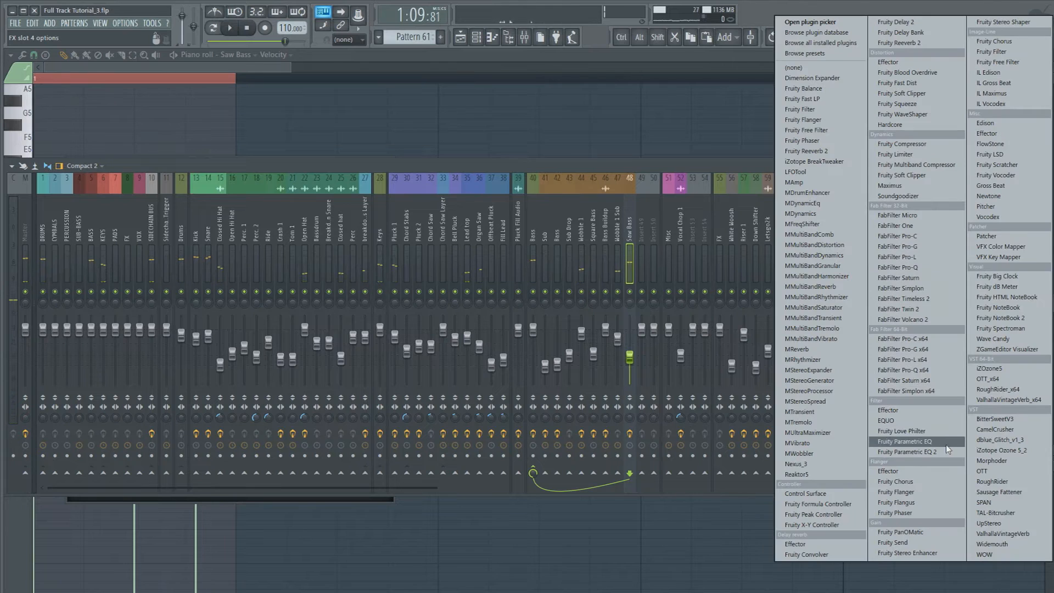
pyautogui.click(945, 446)
pyautogui.moveTo(103, 277); pyautogui.dragTo(98, 312)
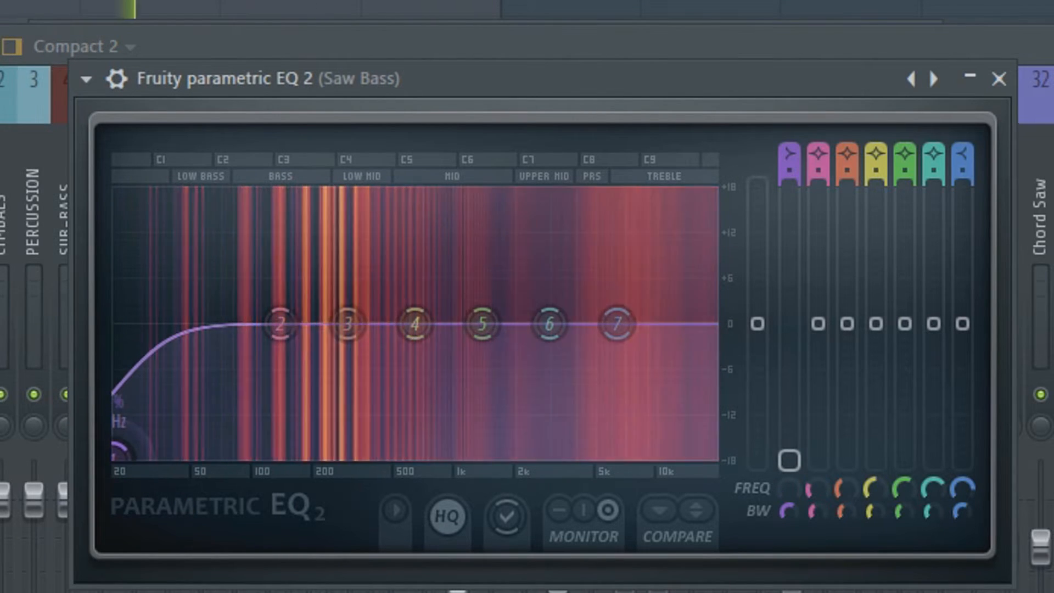
pyautogui.moveTo(347, 324); pyautogui.dragTo(315, 376)
pyautogui.moveTo(415, 324)
pyautogui.mouseDown()
pyautogui.moveTo(402, 353)
pyautogui.moveTo(418, 356)
pyautogui.moveTo(414, 337)
pyautogui.mouseUp()
pyautogui.moveTo(548, 323); pyautogui.dragTo(654, 321)
pyautogui.moveTo(481, 323); pyautogui.dragTo(517, 328)
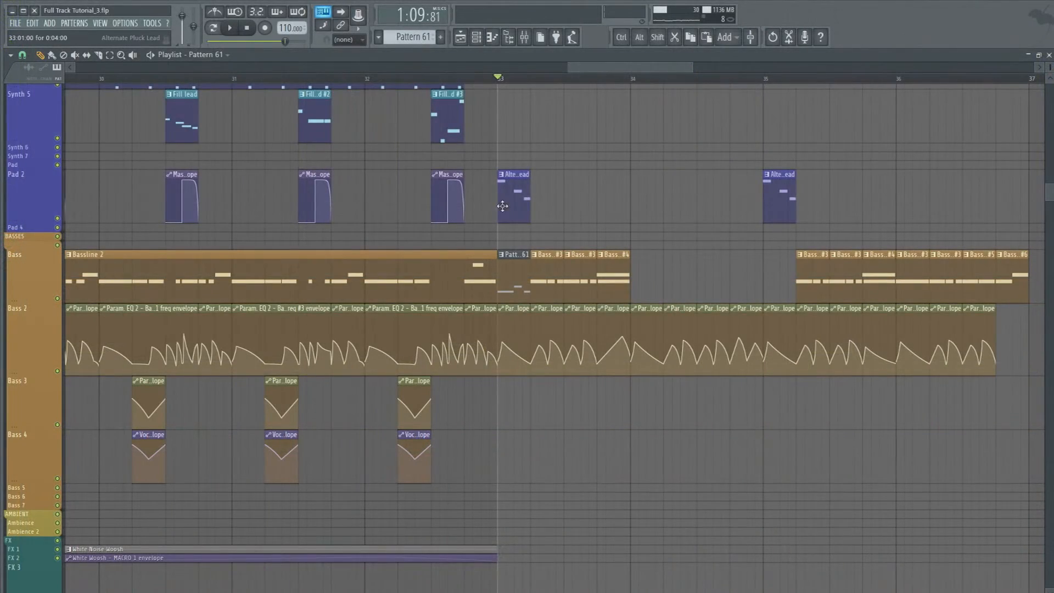
# In the Breakdown Chords #3 clip at bar 33, raise Organ Saw's lowest row of notes by an octave to F#5 and G#5.
pyautogui.scroll(5, 522, 265)
pyautogui.doubleClick(522, 330)
pyautogui.press('space')
pyautogui.press('space')
pyautogui.moveTo(962, 388); pyautogui.dragTo(5, 343)
pyautogui.hotkey('ctrl', 'Up')
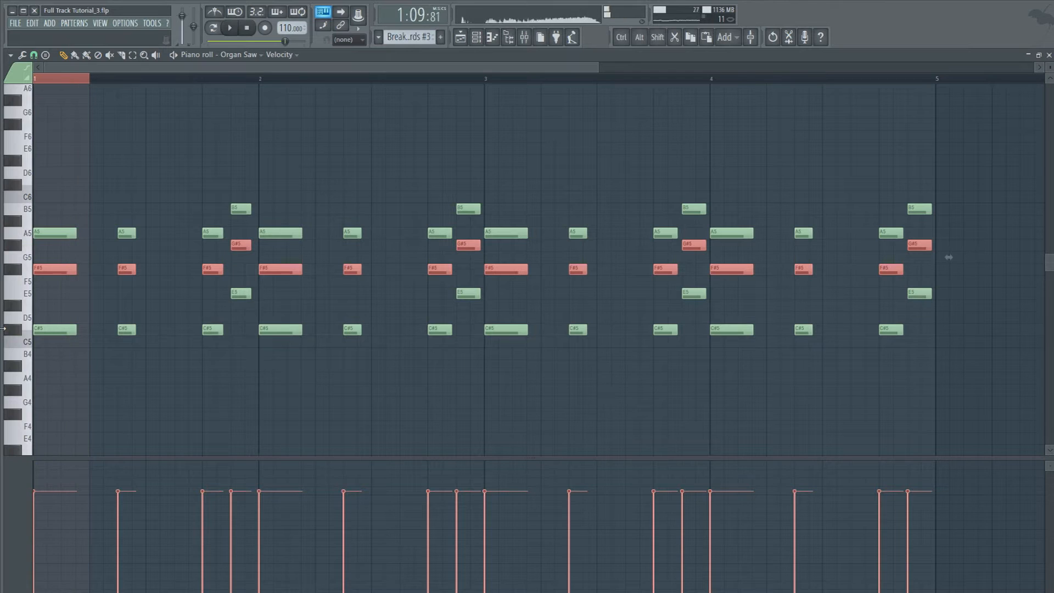
# Lower all of Organ Saw's chord notes by an octave and play the result.
pyautogui.hotkey('ctrl', 'a')
pyautogui.hotkey('ctrl', 'Down')
pyautogui.press('space')
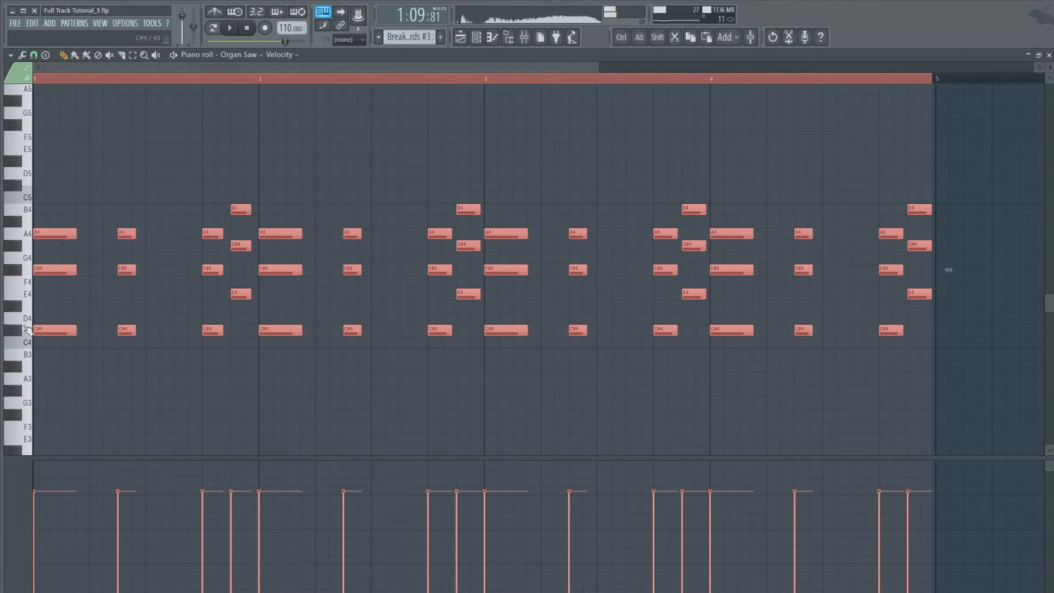
# Raise Organ Saw's C#4 and E4 notes by an octave to C#5 and E5.
pyautogui.moveTo(52, 313); pyautogui.dragTo(1010, 431)
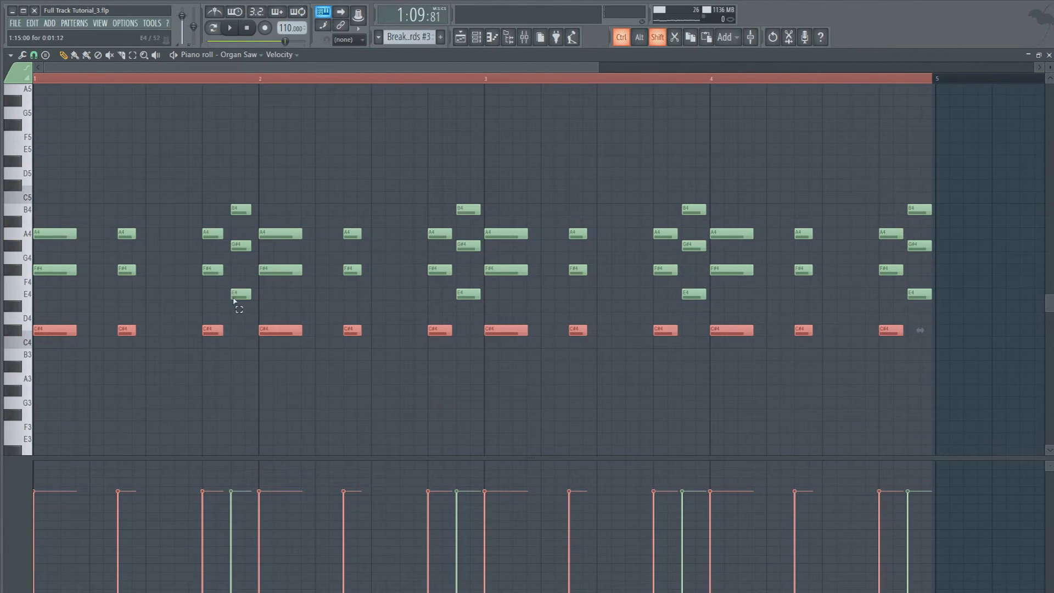
pyautogui.moveTo(671, 289); pyautogui.dragTo(948, 277)
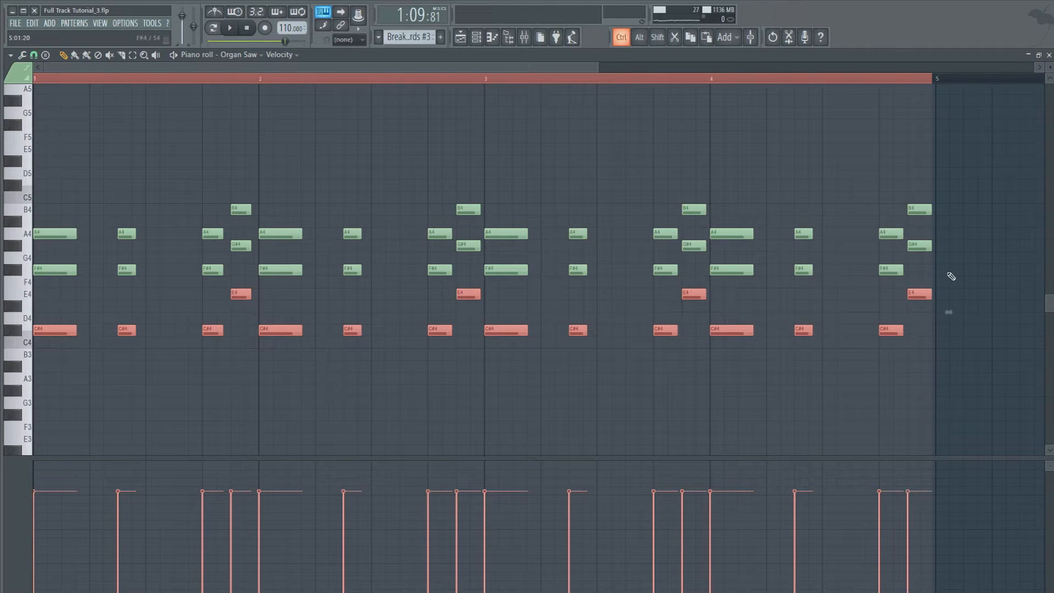
pyautogui.hotkey('ctrl', 'Up')
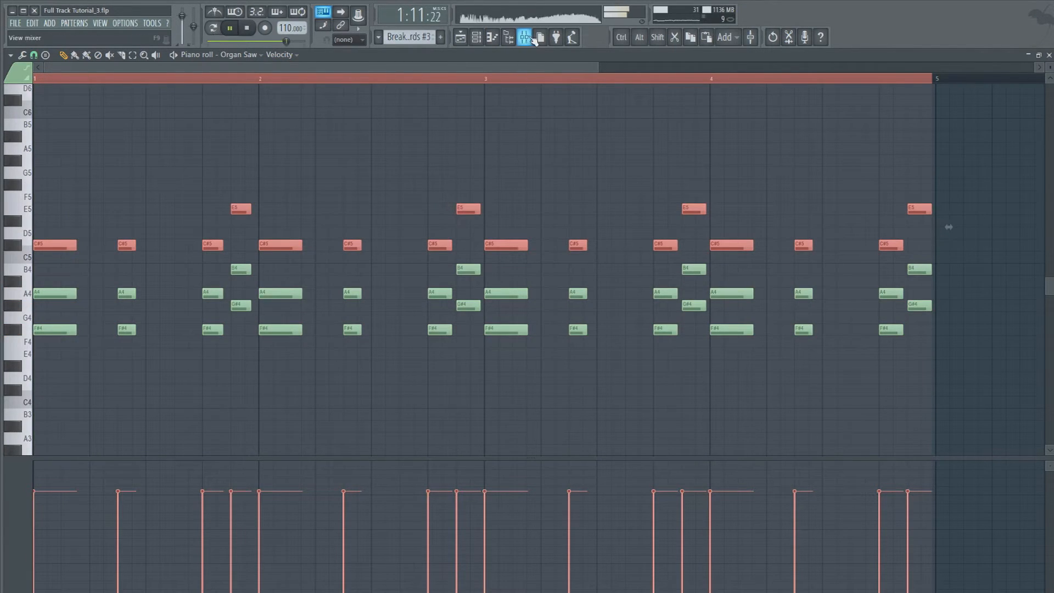
# Lower the Organ Saw mixer fader to about -7.4 dB.
pyautogui.click(525, 37)
pyautogui.press('space')
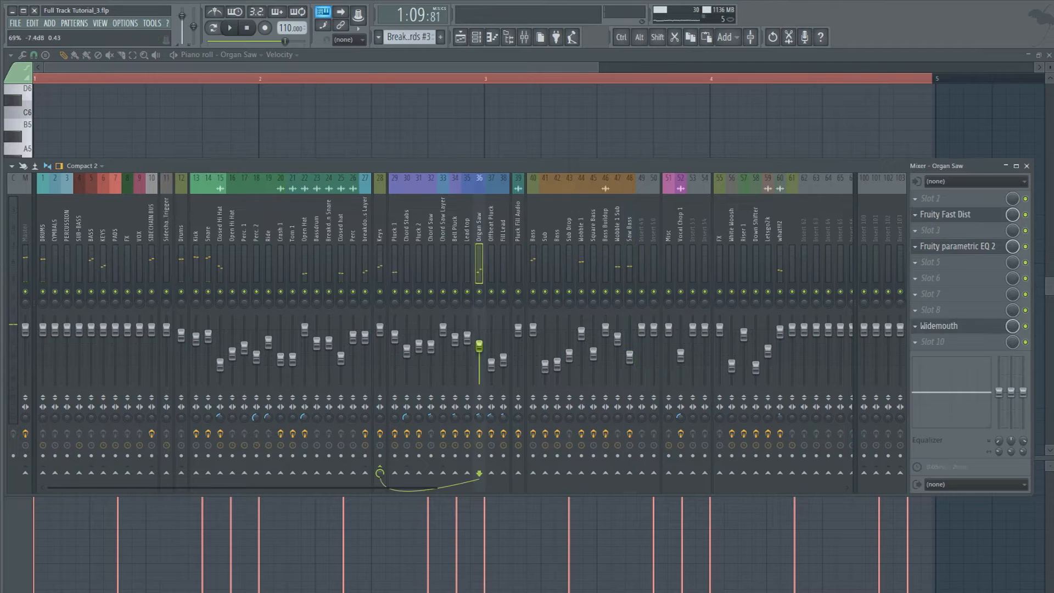
pyautogui.press('F9')
# Raise Organ Saw's F#4 and G#4 notes by an octave to F#5 and G#5 and play the chords.
pyautogui.moveTo(1002, 383); pyautogui.dragTo(2, 315)
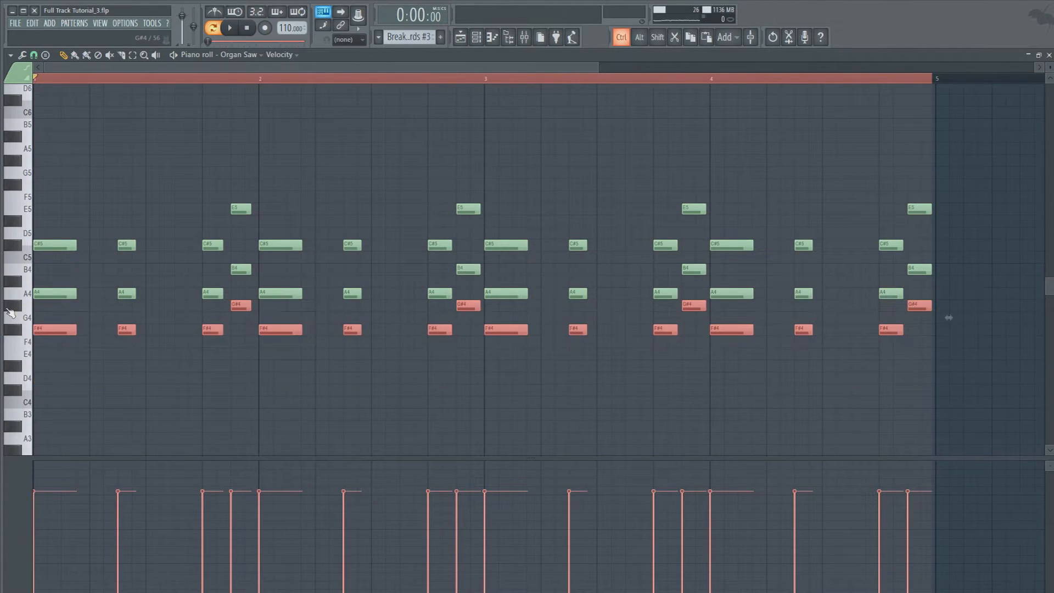
pyautogui.hotkey('ctrl', 'Up')
pyautogui.press('space')
pyautogui.press('space')
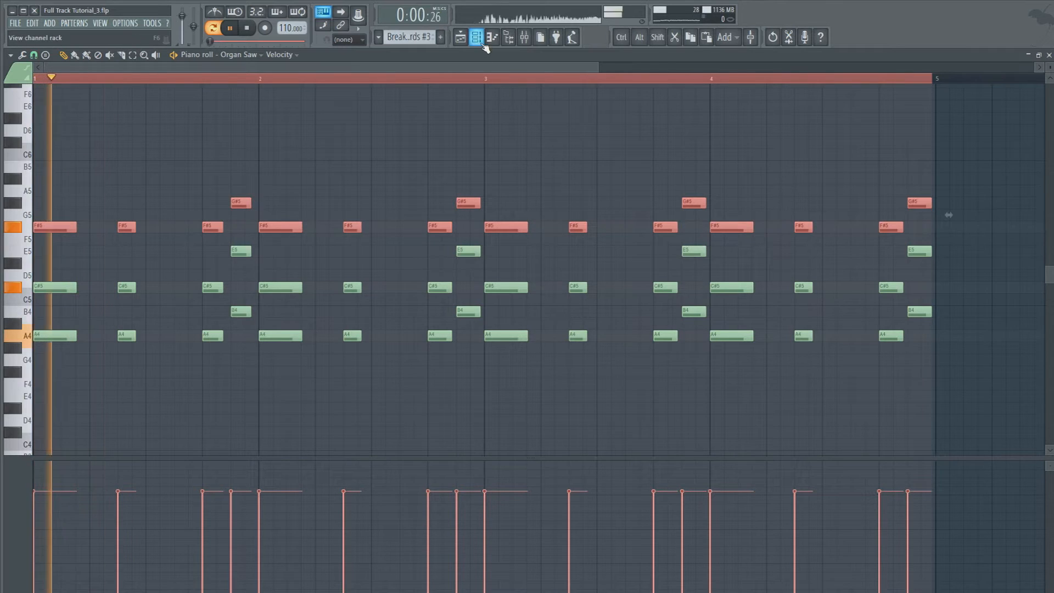
# Play the arrangement from bar 33 to check the revoiced Organ Saw chords in the mix.
pyautogui.click(461, 38)
pyautogui.click(491, 73)
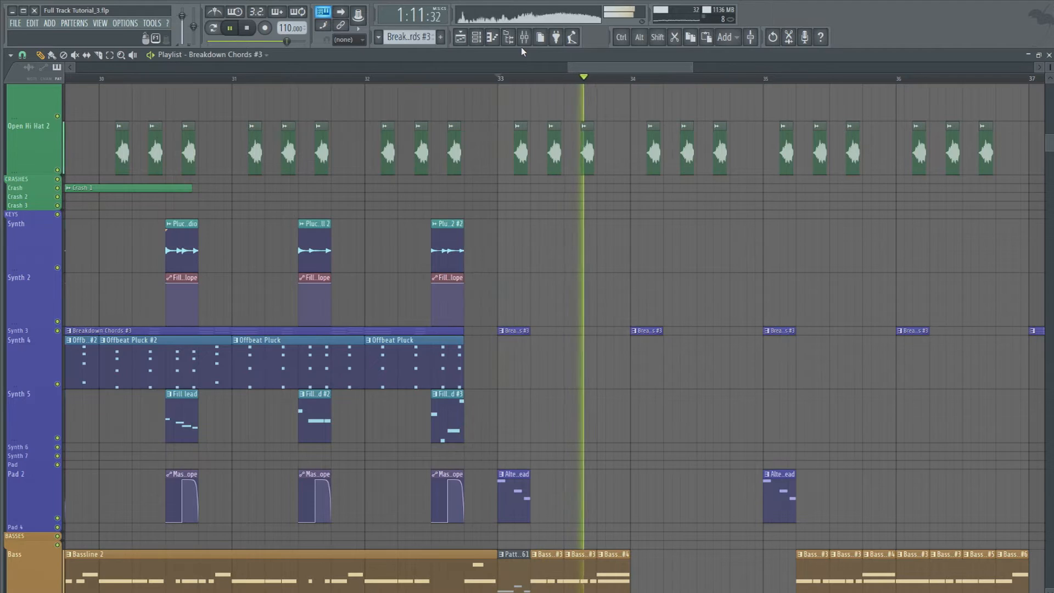
pyautogui.click(524, 37)
pyautogui.press('space')
# Change the OSC1 wavetable in Organ Saw's Massive to Squ-Sw II and play the arrangement from bar 33.
pyautogui.press('F6')
pyautogui.click(310, 299)
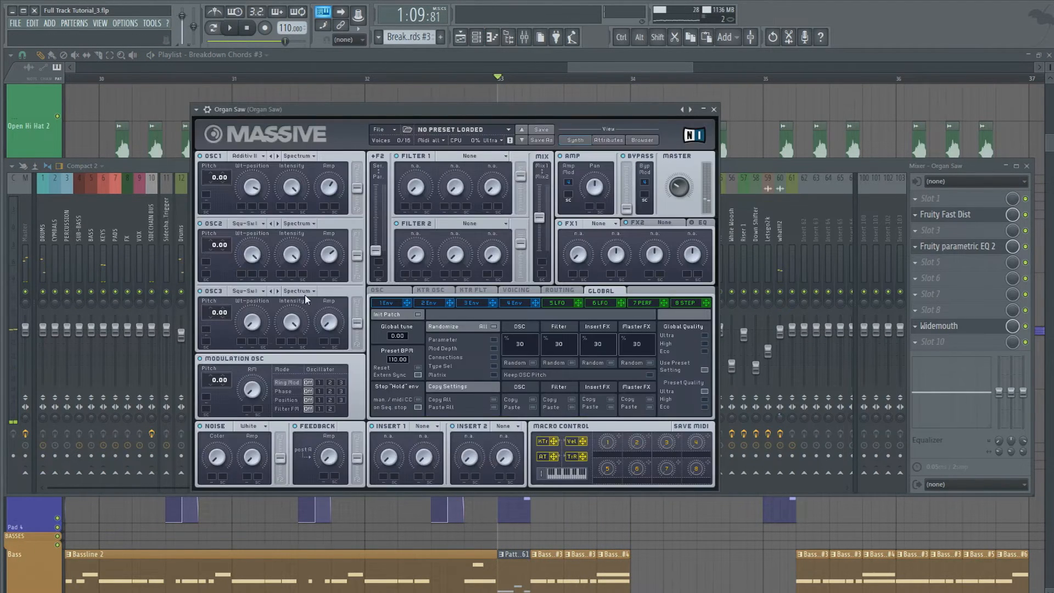
pyautogui.press('v')
pyautogui.click(253, 155)
pyautogui.click(281, 181)
pyautogui.press('space')
pyautogui.press('space')
pyautogui.press('space')
pyautogui.press('F12')
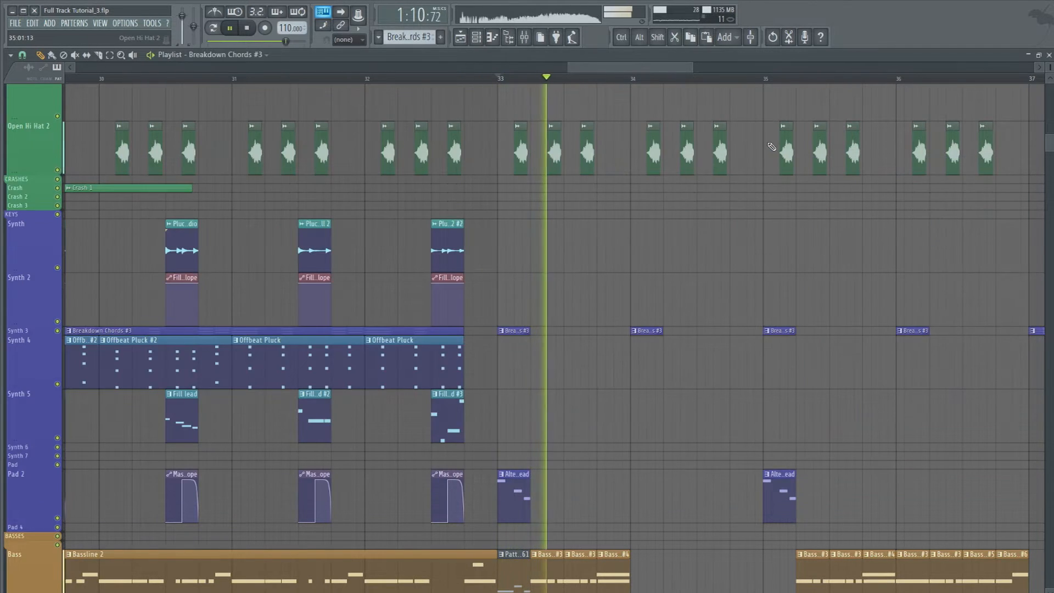
pyautogui.press('space')
pyautogui.press('space')
pyautogui.press('space')
# In Breakdown Chords #3, raise Organ Saw's A4 and B4 notes by an octave to A5 and B5 and play them.
pyautogui.doubleClick(508, 330)
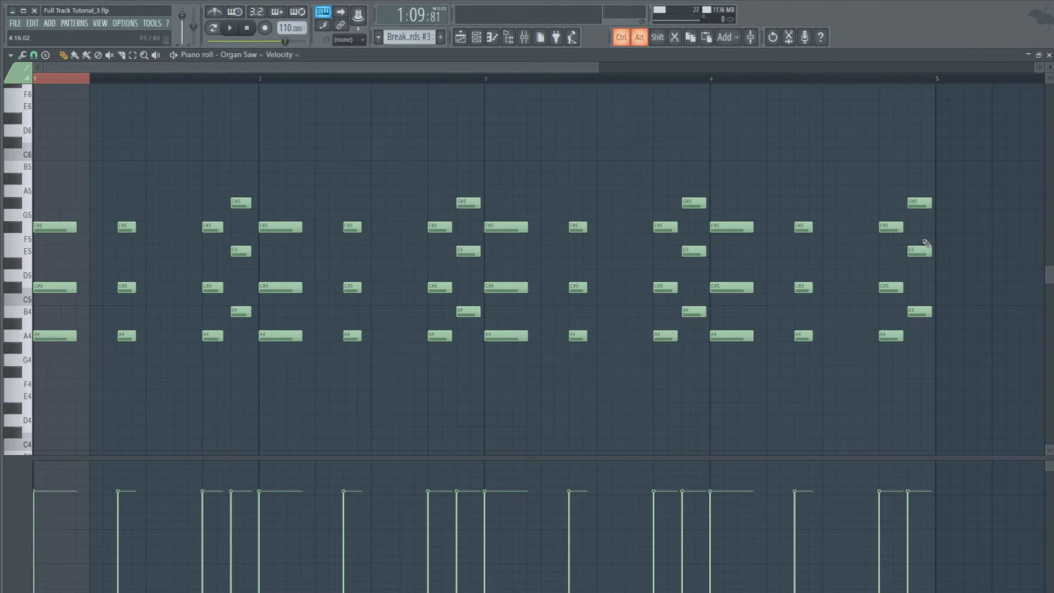
pyautogui.press('space')
pyautogui.press('space')
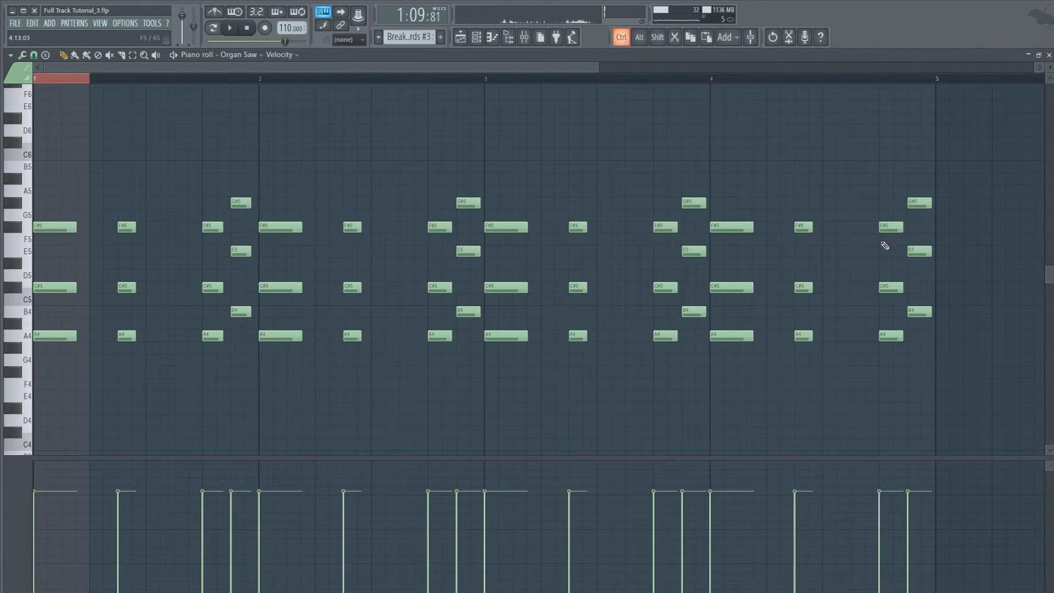
pyautogui.moveTo(950, 377); pyautogui.dragTo(4, 299)
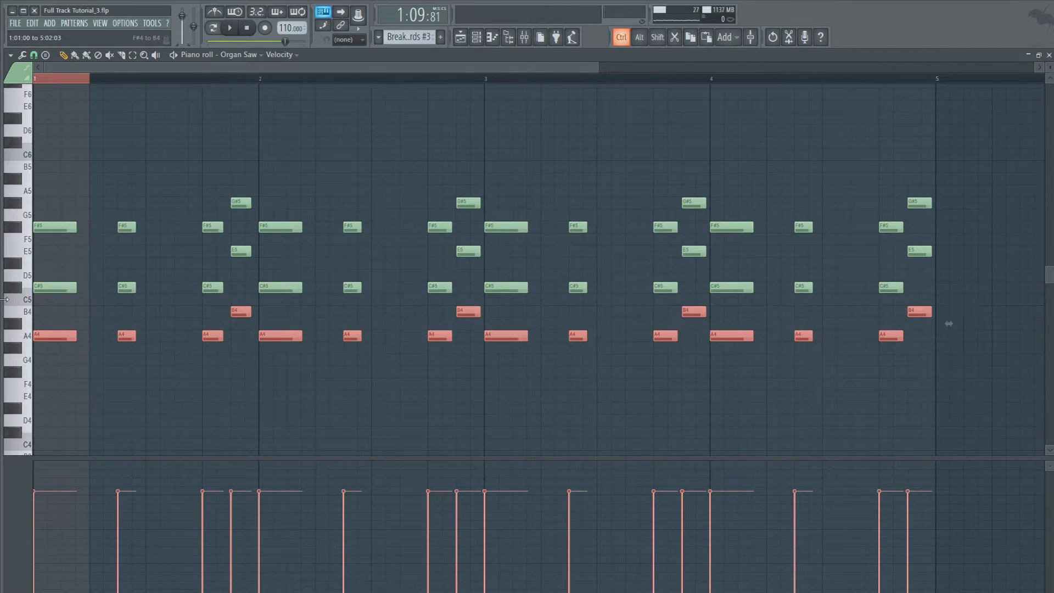
pyautogui.hotkey('ctrl', 'Up')
pyautogui.press('space')
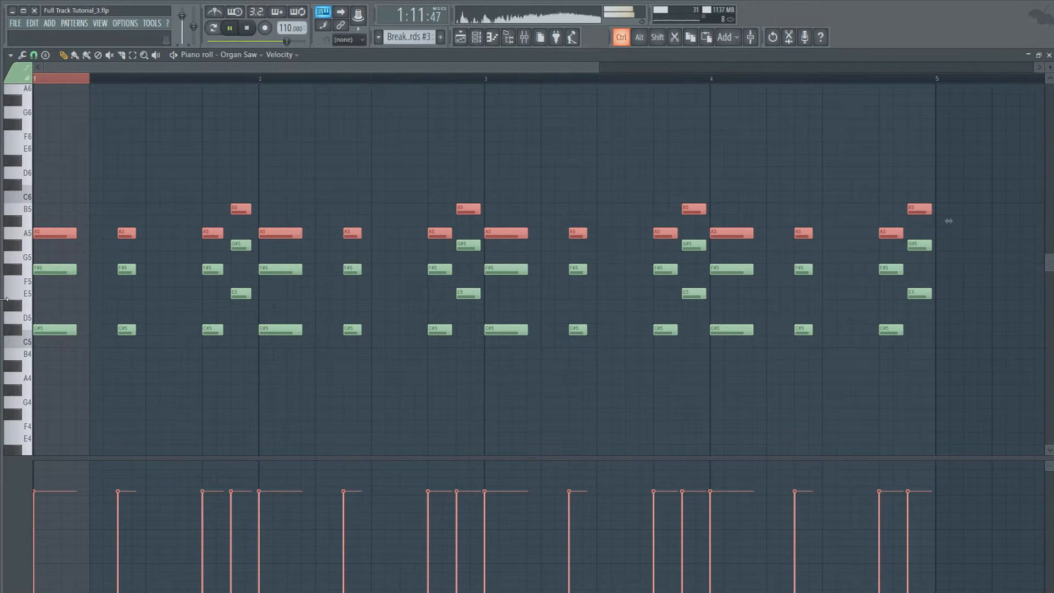
pyautogui.press('space')
# Set Unisono to 4 in the voicing settings of Organ Saw's Massive while auditioning the chords.
pyautogui.press('F6')
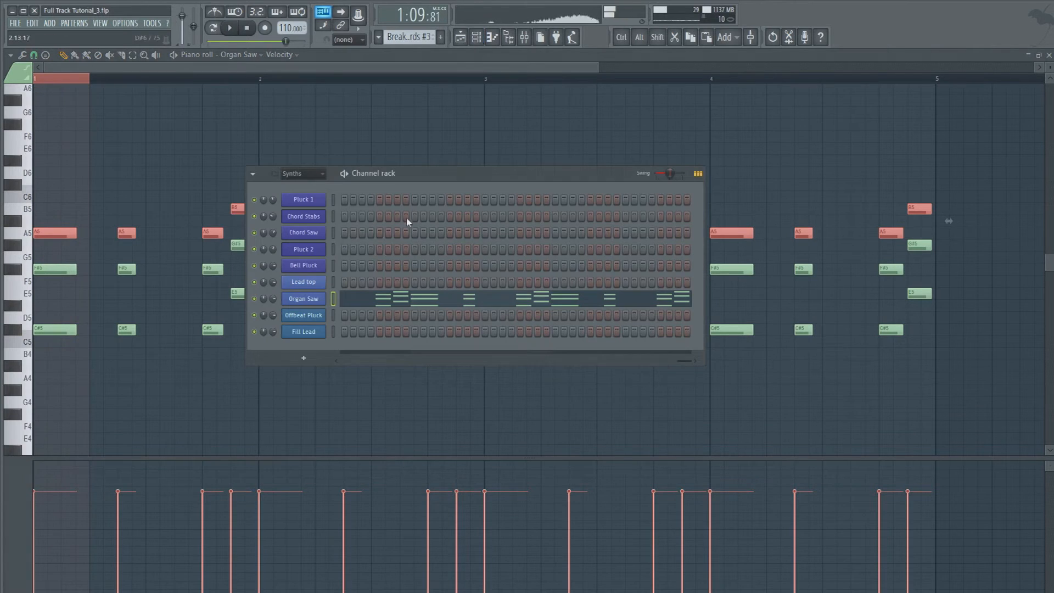
pyautogui.click(313, 298)
pyautogui.click(515, 292)
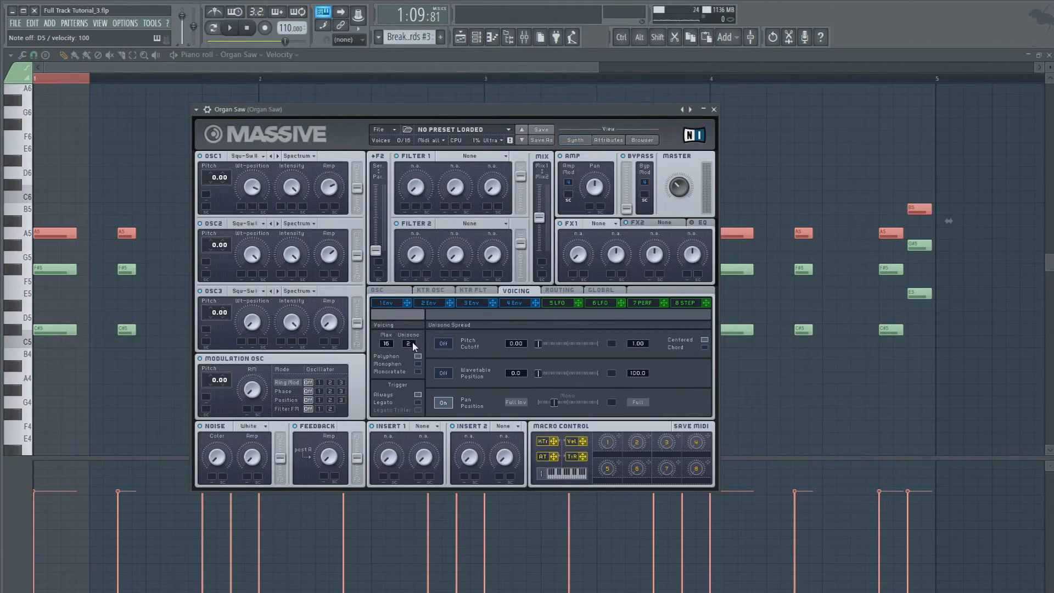
pyautogui.press('space')
pyautogui.press('space')
pyautogui.press('space')
pyautogui.press('space')
# Reduce Organ Saw's pan position spread to minimum and enable the pitch cutoff spread at about 0.04.
pyautogui.moveTo(553, 402); pyautogui.dragTo(538, 402)
pyautogui.press('space')
pyautogui.press('space')
pyautogui.press('space')
pyautogui.press('space')
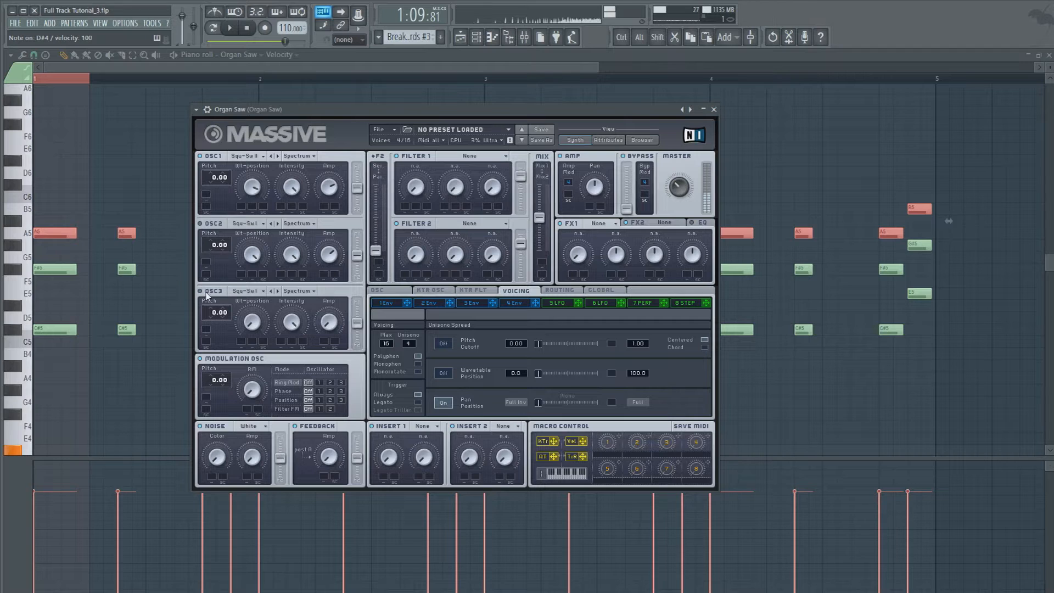
pyautogui.press('space')
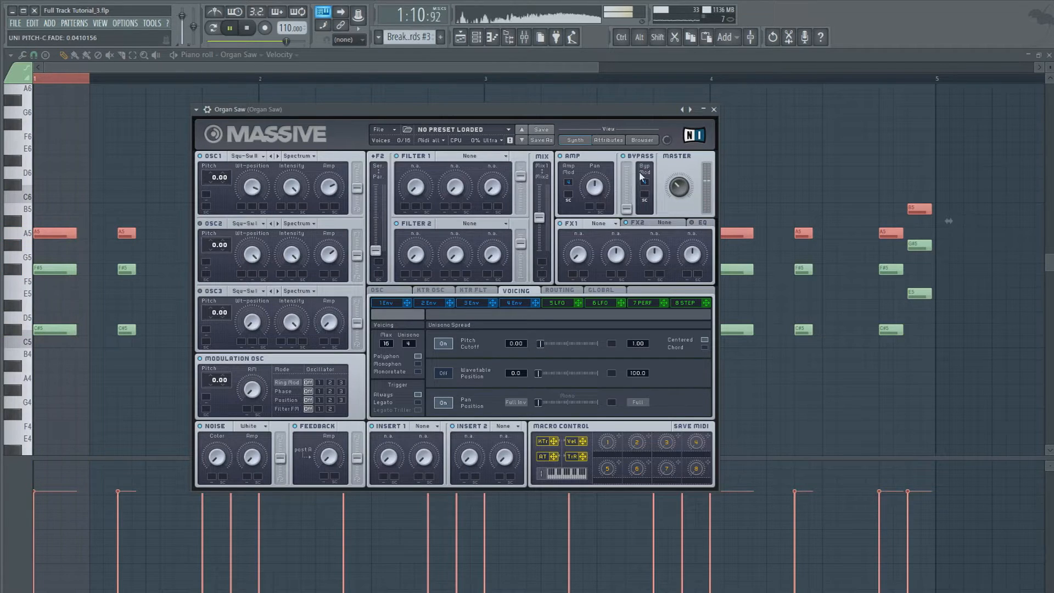
# Play the arrangement from bar 33, inspect Pattern 61's Saw Bass notes, and open the Basses channel rack.
pyautogui.click(460, 37)
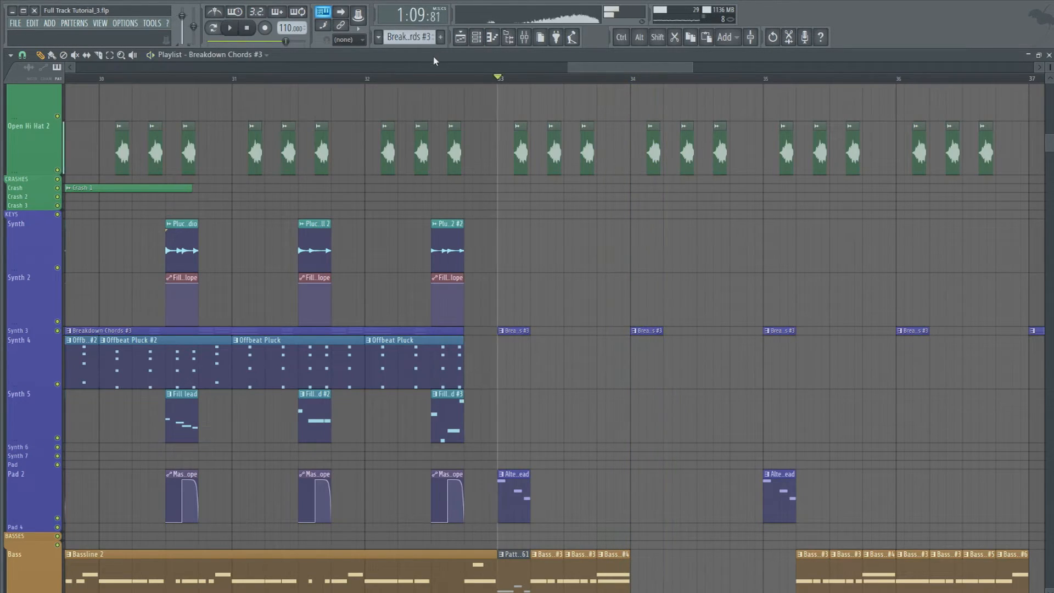
pyautogui.scroll(-5, 571, 336)
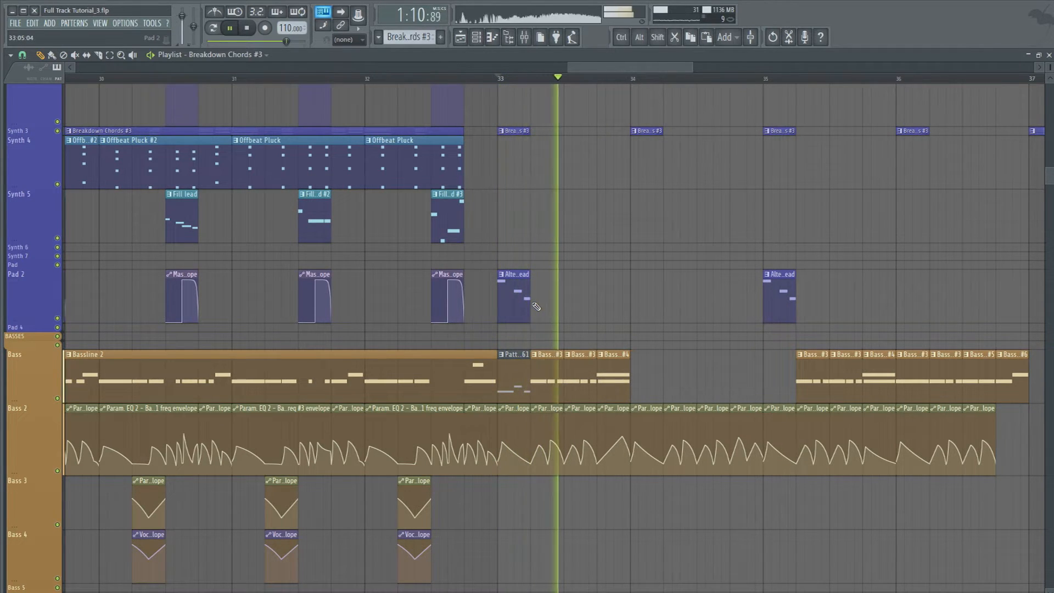
pyautogui.doubleClick(524, 373)
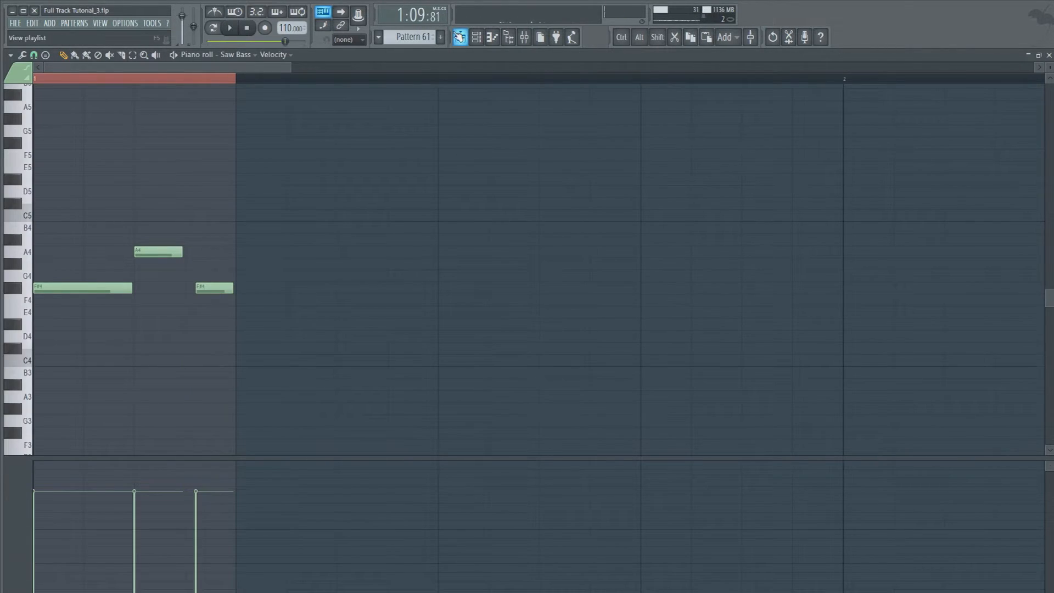
pyautogui.click(460, 37)
pyautogui.press('space')
pyautogui.press('space')
pyautogui.click(477, 38)
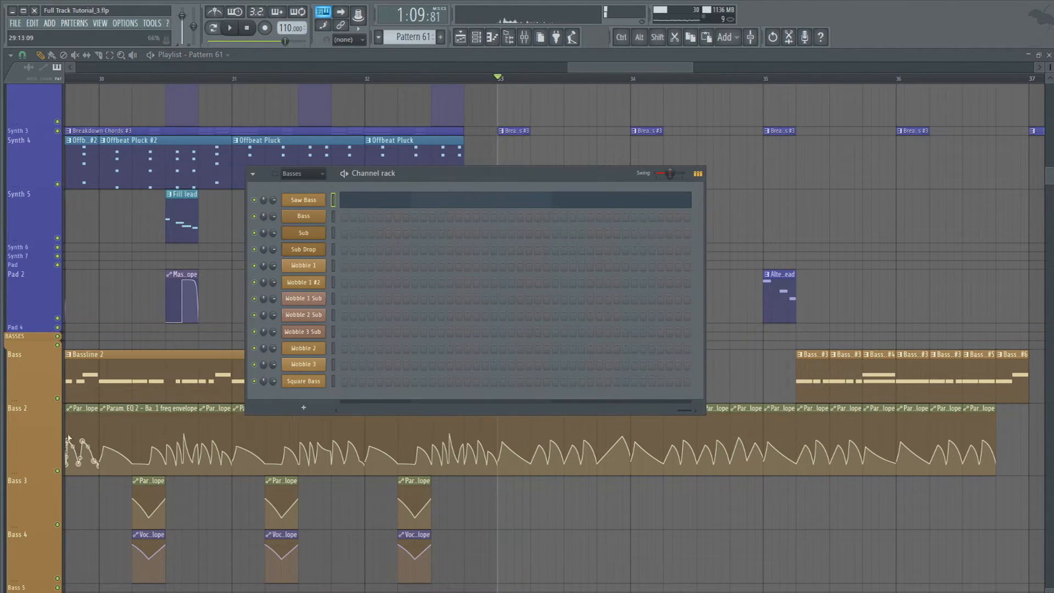
# Open Saw Bass's Massive, review its oscillator and filter settings during playback, and close it.
pyautogui.click(318, 202)
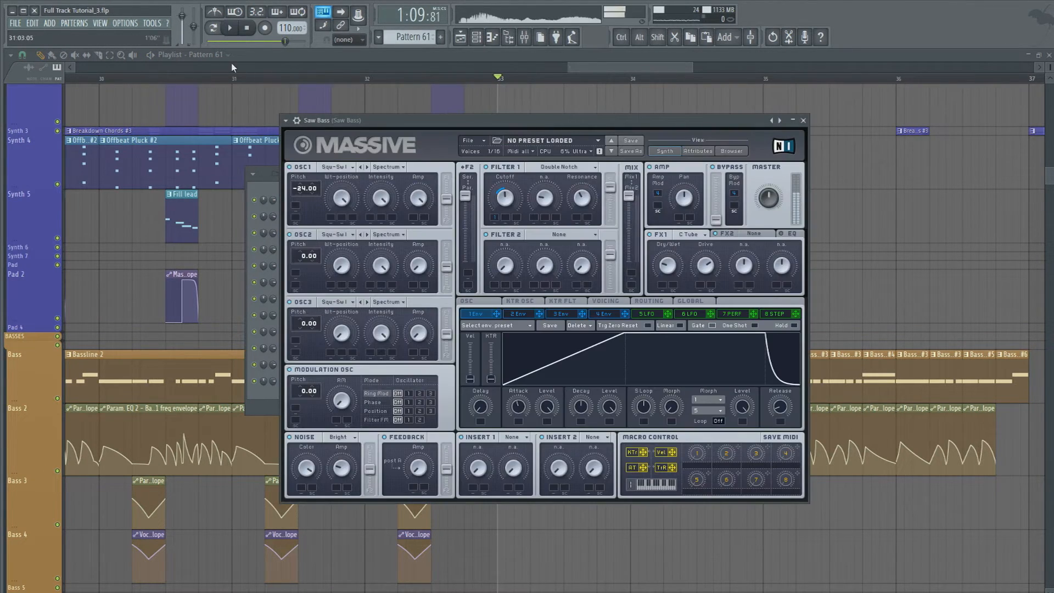
pyautogui.click(213, 28)
pyautogui.press('space')
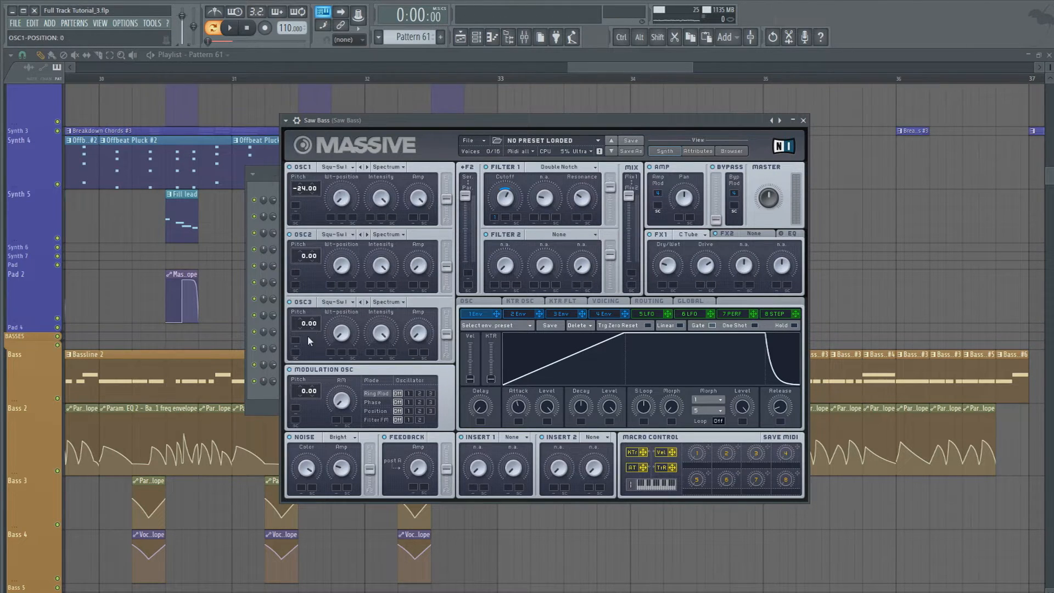
pyautogui.press('Escape')
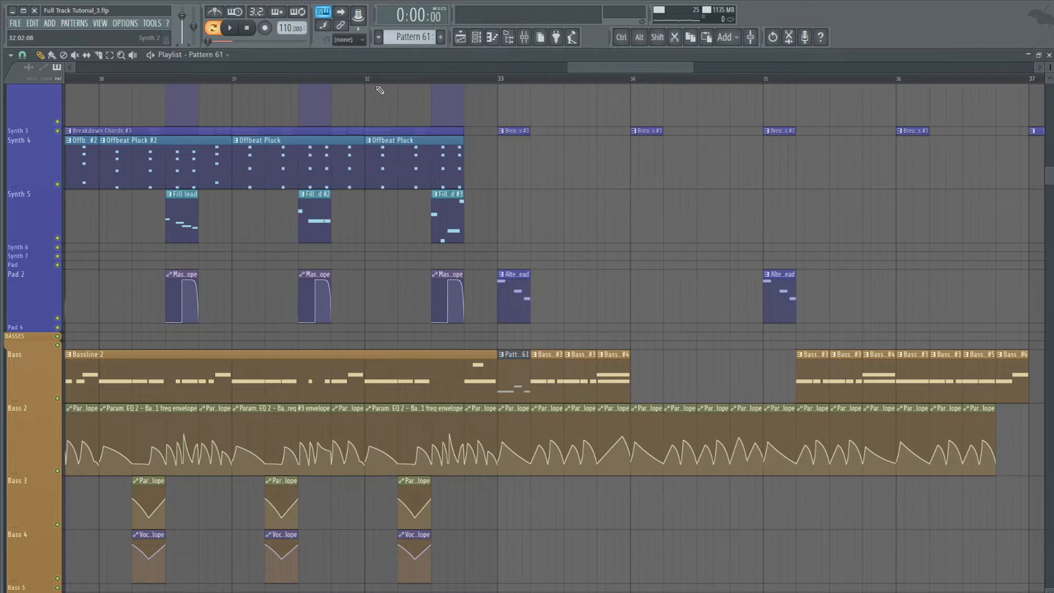
# Play the arrangement from bar 33 and check the Saw Bass track's levels, effects and routing in the mixer.
pyautogui.click(499, 82)
pyautogui.press('space')
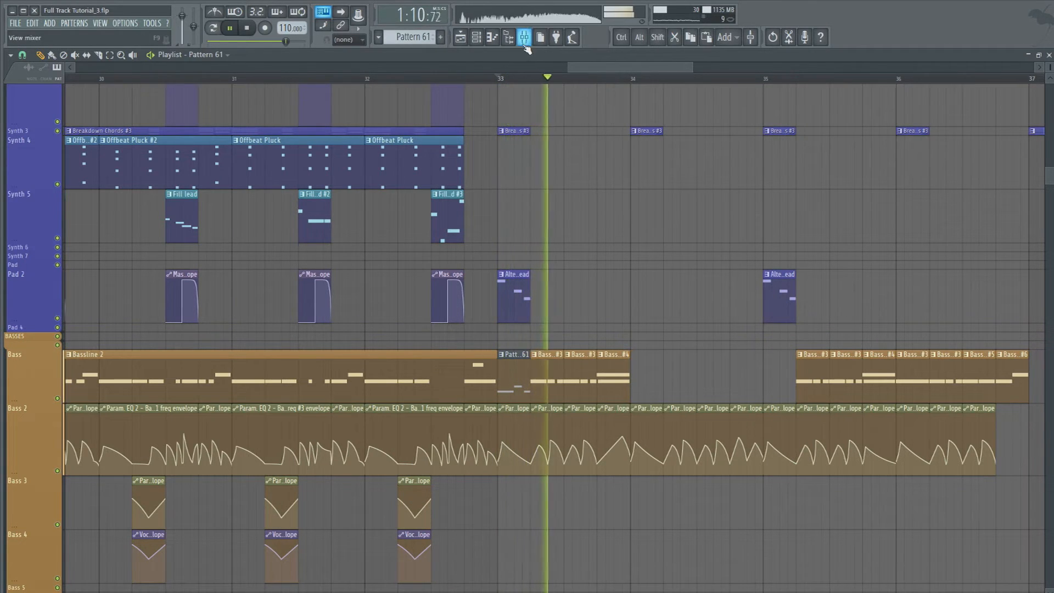
pyautogui.press('F9')
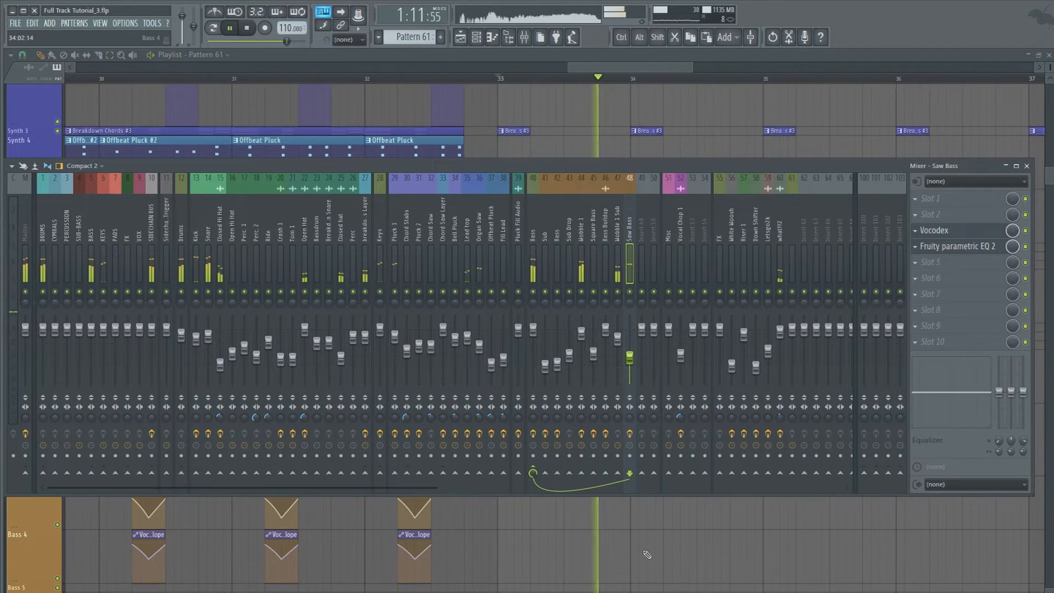
pyautogui.press('F9')
pyautogui.press('space')
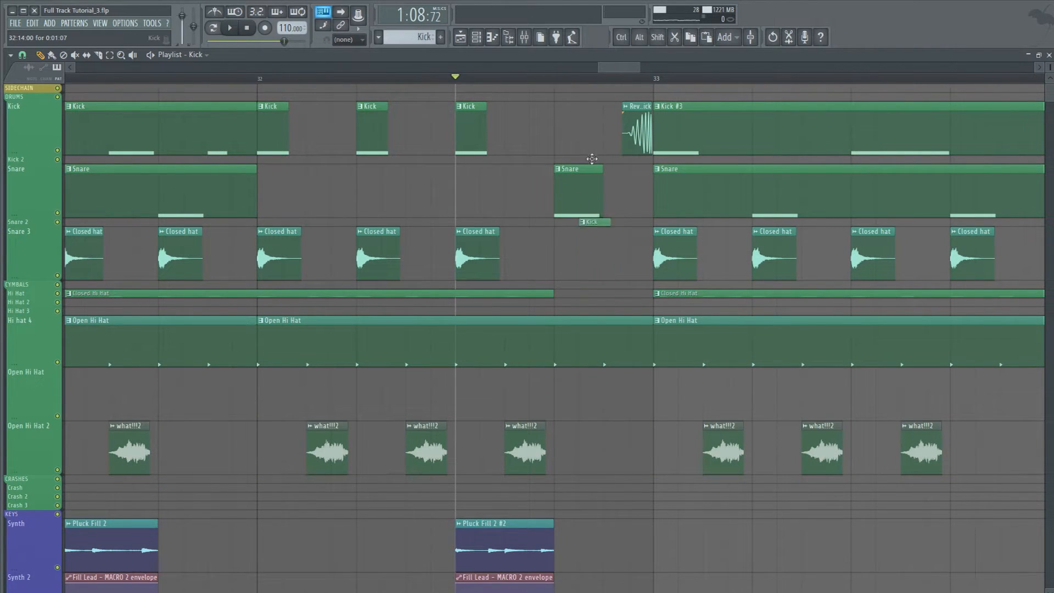
# Put the short Kick clip on the Kick track and add a second Snare clip before bar 33, auditioning the fill.
pyautogui.press('space')
pyautogui.click(580, 179)
pyautogui.press('space')
pyautogui.press('space')
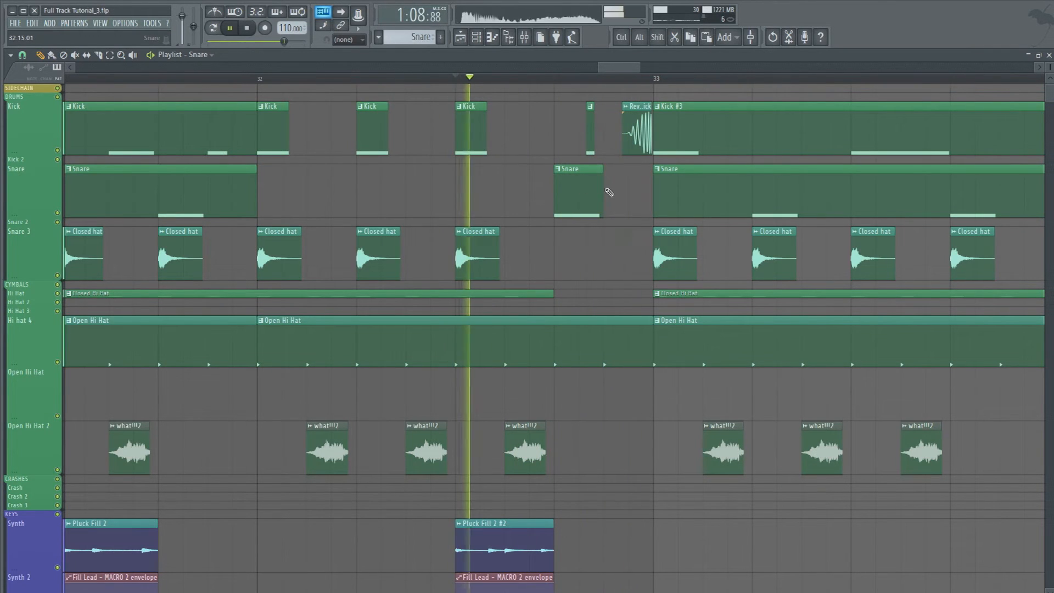
pyautogui.scroll(-3, 529, 93)
pyautogui.press('space')
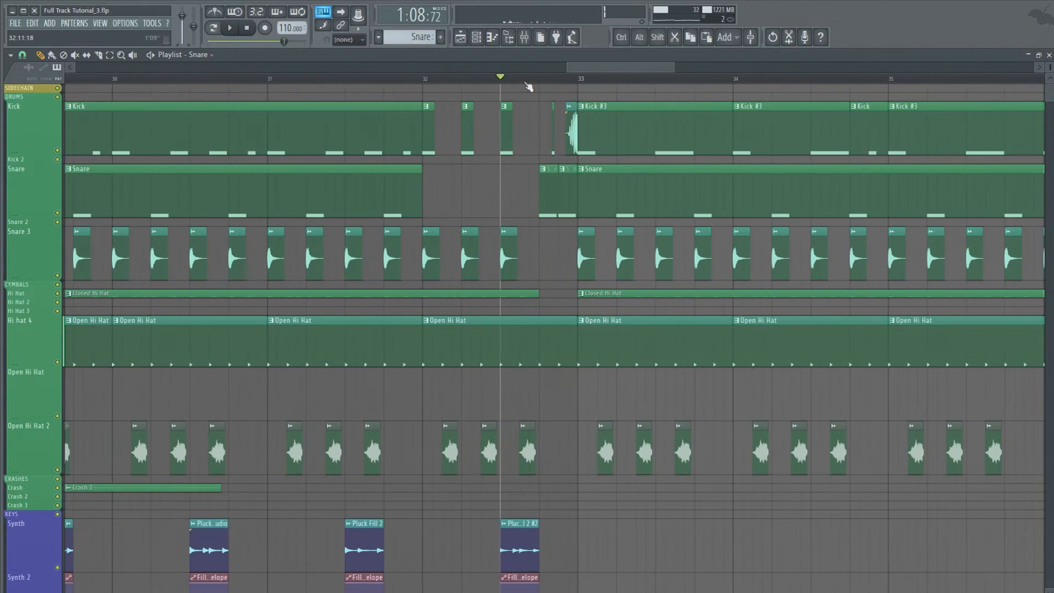
# Play the arrangement from bar 32 to hear the drum fill leading into bar 33.
pyautogui.click(426, 80)
pyautogui.scroll(-3, 426, 81)
pyautogui.press('space')
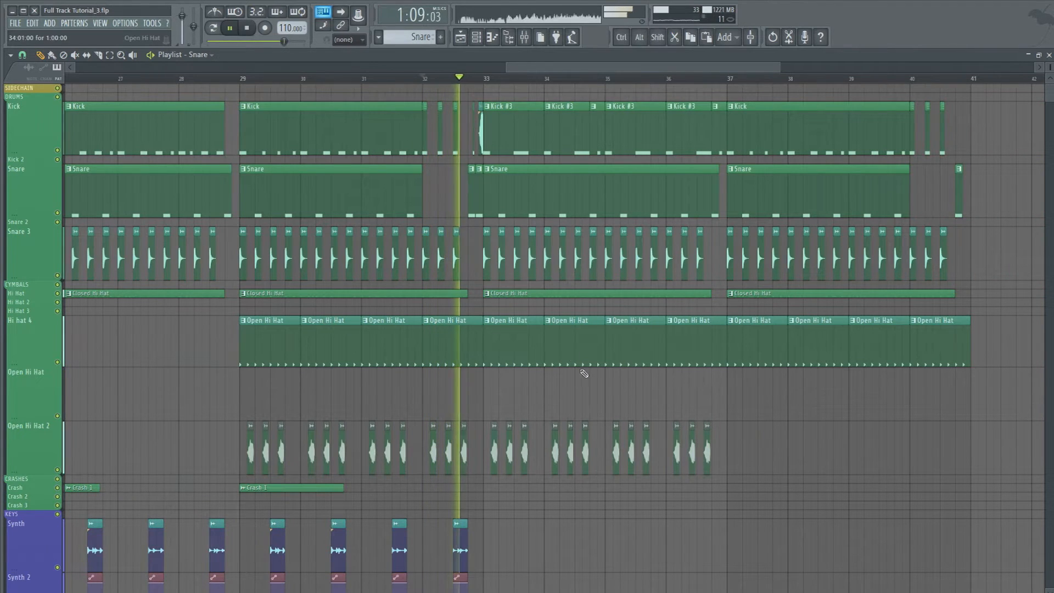
pyautogui.press('space')
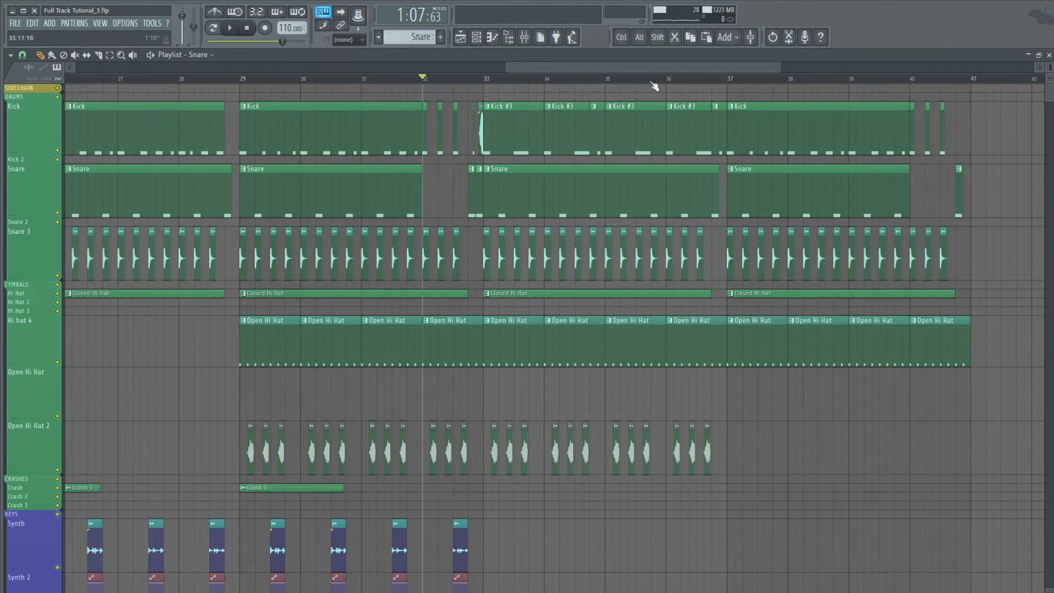
# Play back the arrangement from bar 32 while examining the pad and bass tracks, then open the mixer.
pyautogui.scroll(-4, 650, 86)
pyautogui.scroll(-10, 677, 261)
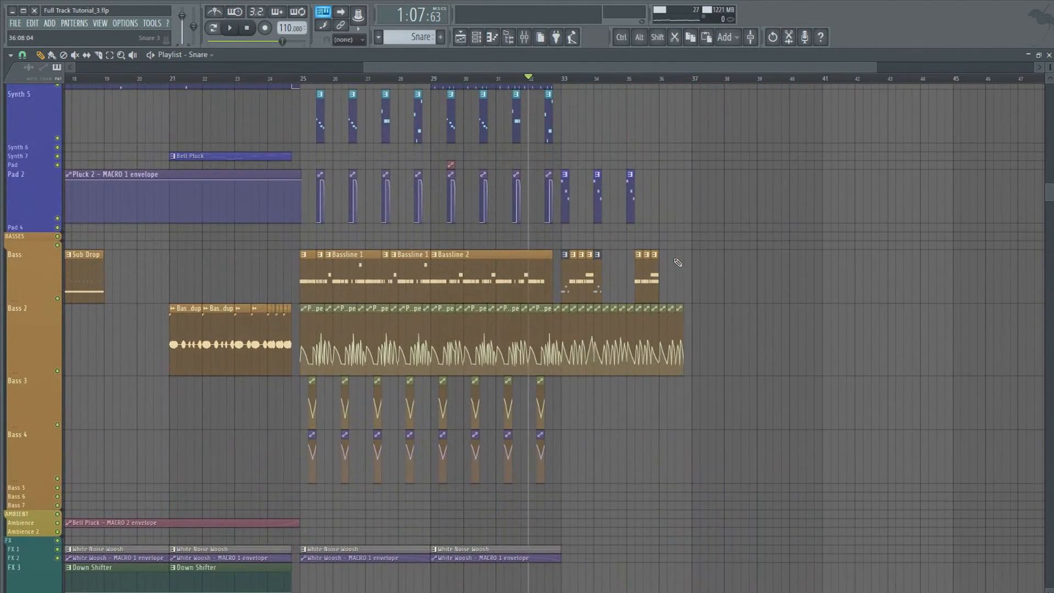
pyautogui.scroll(3, 705, 84)
pyautogui.press('space')
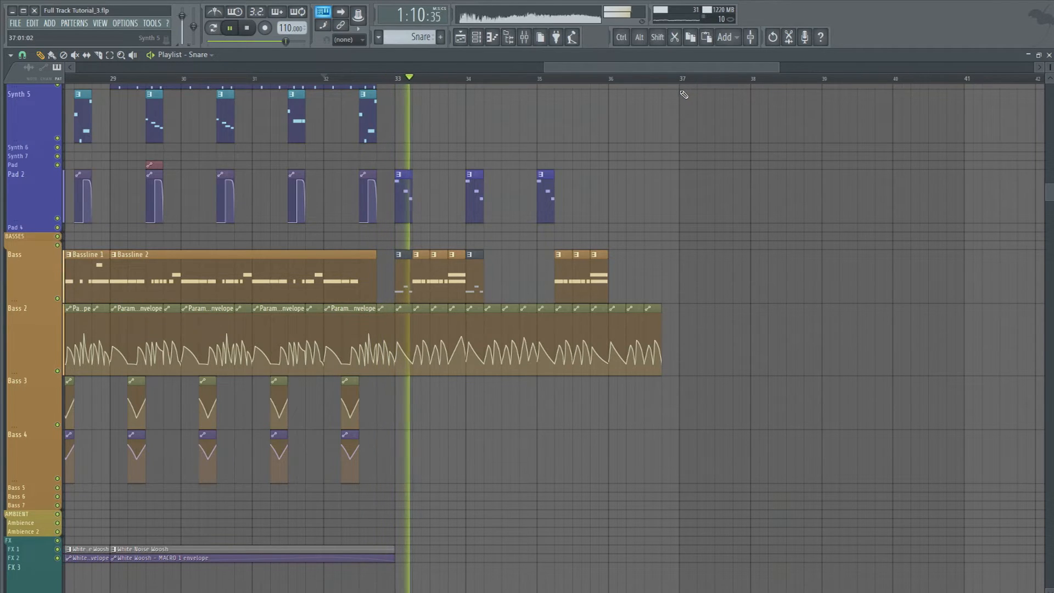
pyautogui.press('space')
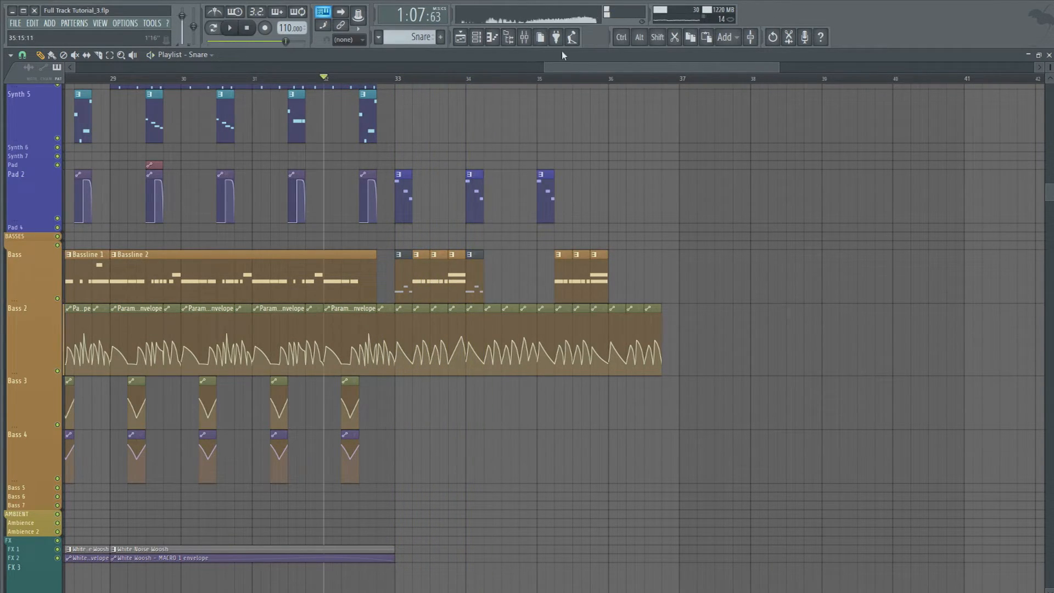
pyautogui.click(524, 37)
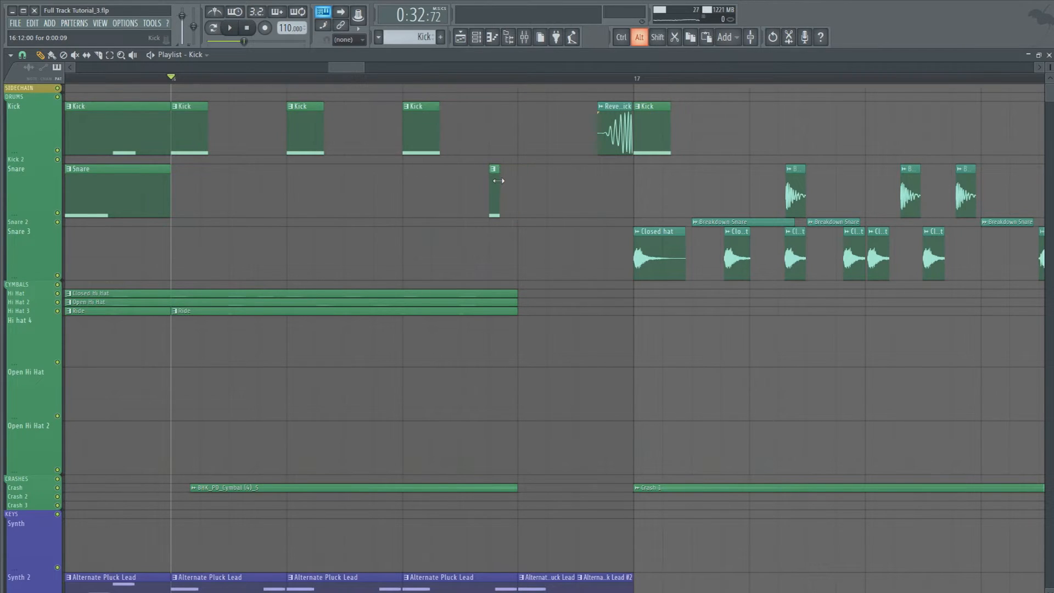
# Place a Snare pattern clip on the Snare 3 track at the last beat of bar 16.
pyautogui.click(535, 189)
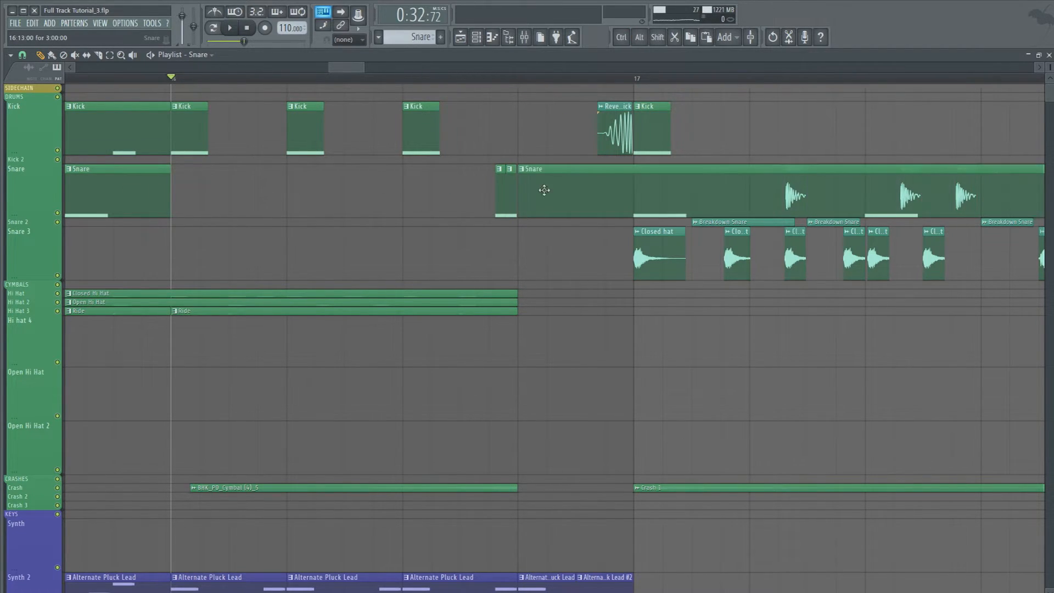
pyautogui.moveTo(596, 185); pyautogui.dragTo(513, 248)
pyautogui.keyDown('ctrl'); pyautogui.keyDown('shift'); pyautogui.click(572, 250); pyautogui.keyUp('shift'); pyautogui.keyUp('ctrl')
pyautogui.scroll(-3, 781, 236)
pyautogui.scroll(2, 747, 212)
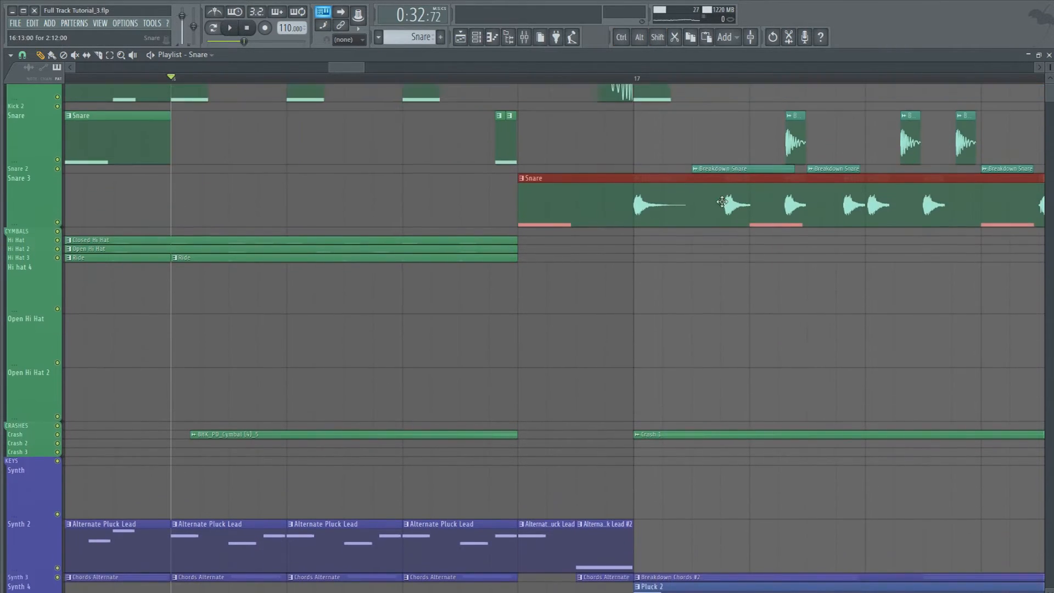
pyautogui.scroll(1, 738, 203)
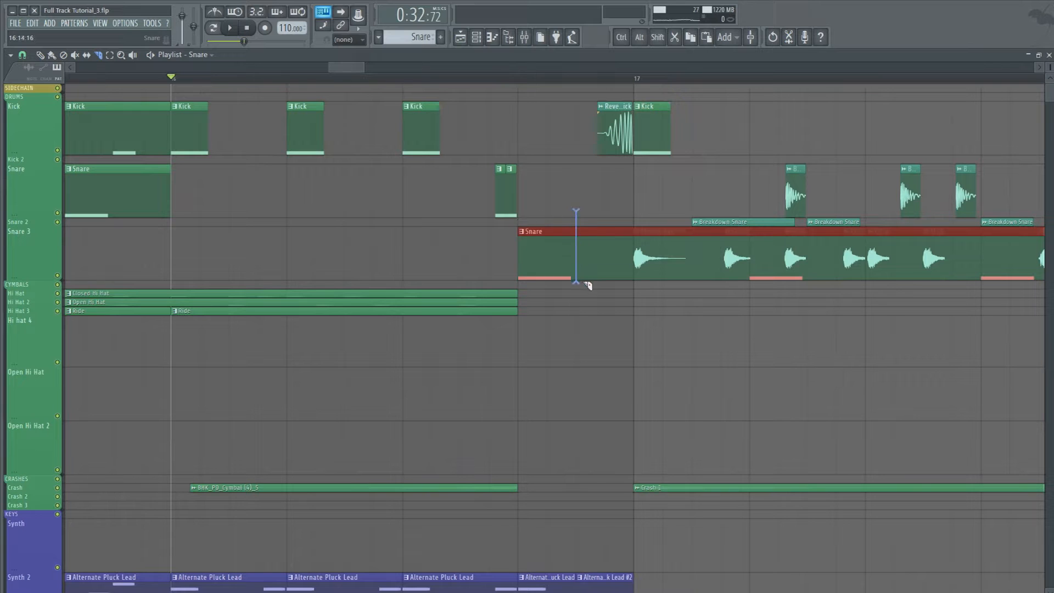
# Slice the new Snare clip half a beat after its start and delete the remainder.
pyautogui.moveTo(585, 282); pyautogui.dragTo(585, 283)
pyautogui.press('space')
pyautogui.click(40, 55)
pyautogui.rightClick(610, 241)
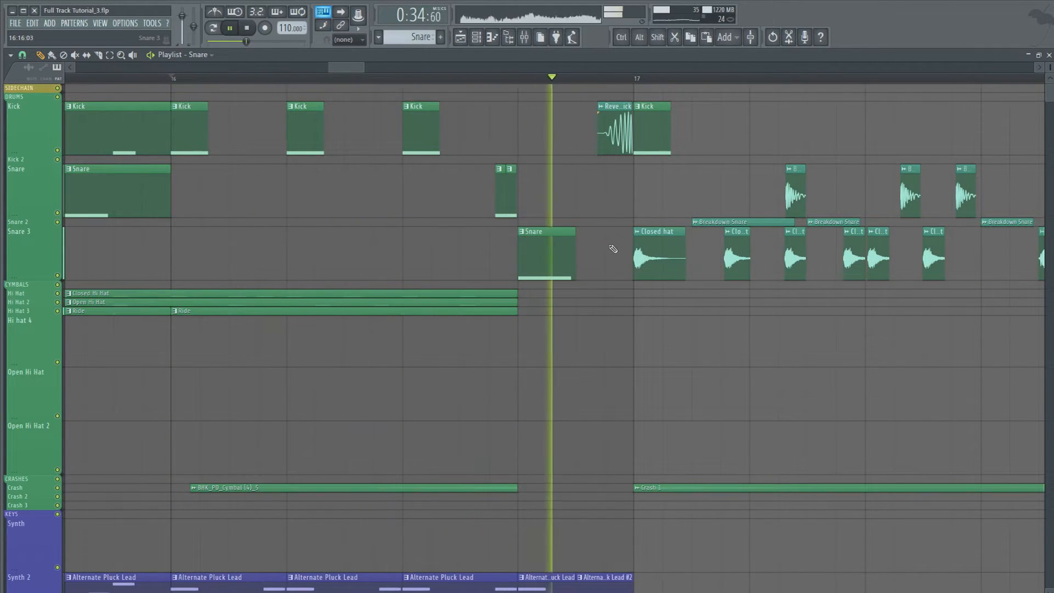
# Select the snare fill clips at the end of bar 16 and shift them up one track.
pyautogui.press('space')
pyautogui.click(499, 196)
pyautogui.press('space')
pyautogui.click(580, 198)
pyautogui.moveTo(551, 255); pyautogui.dragTo(493, 195)
pyautogui.hotkey('shift', 'Up')
# Play the arrangement from bar 16 into bar 34 and review how the breakdown, build-up and drop flow together.
pyautogui.press('space')
pyautogui.scroll(-4, 548, 79)
pyautogui.scroll(-10, 662, 338)
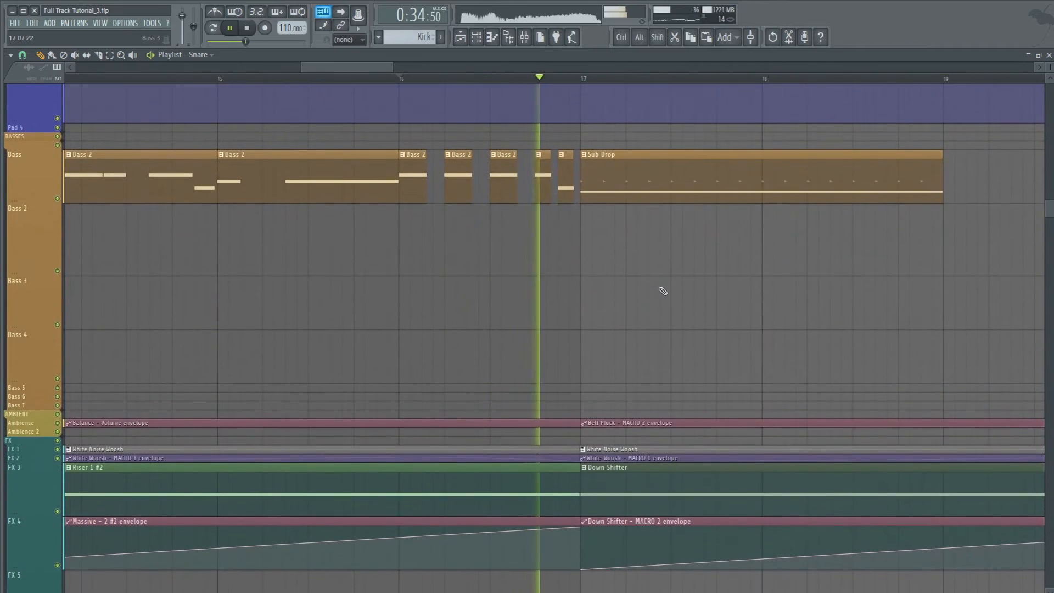
pyautogui.scroll(-3, 596, 78)
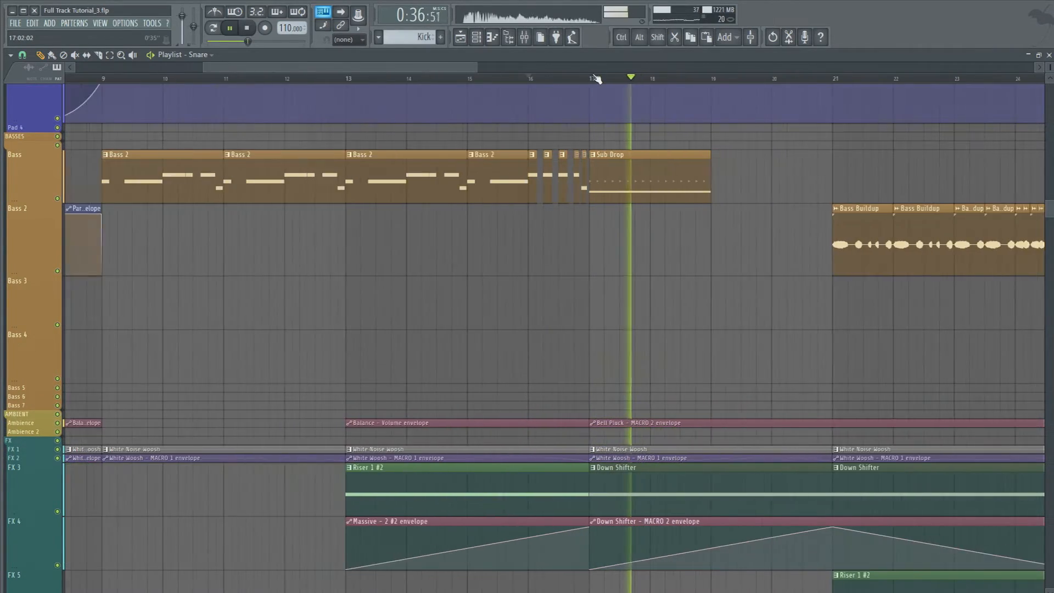
pyautogui.scroll(-5, 595, 79)
pyautogui.scroll(8, 657, 168)
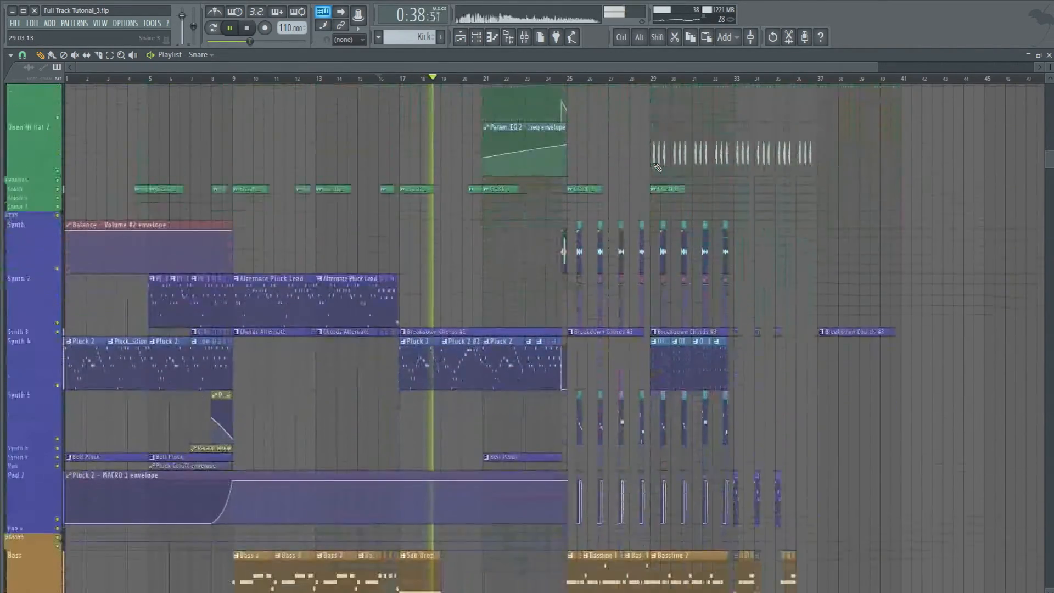
pyautogui.scroll(-3, 657, 167)
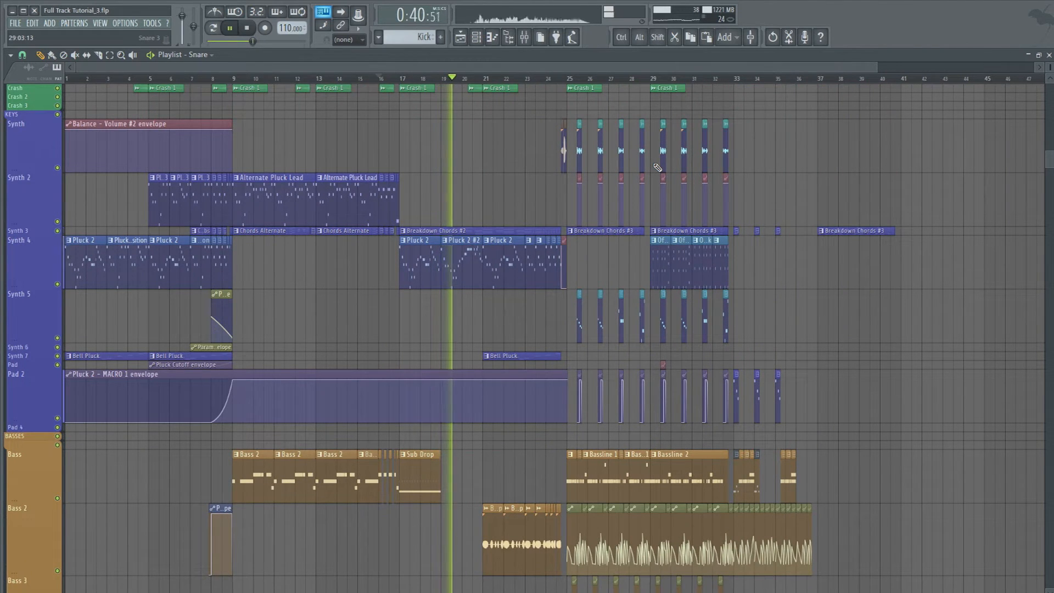
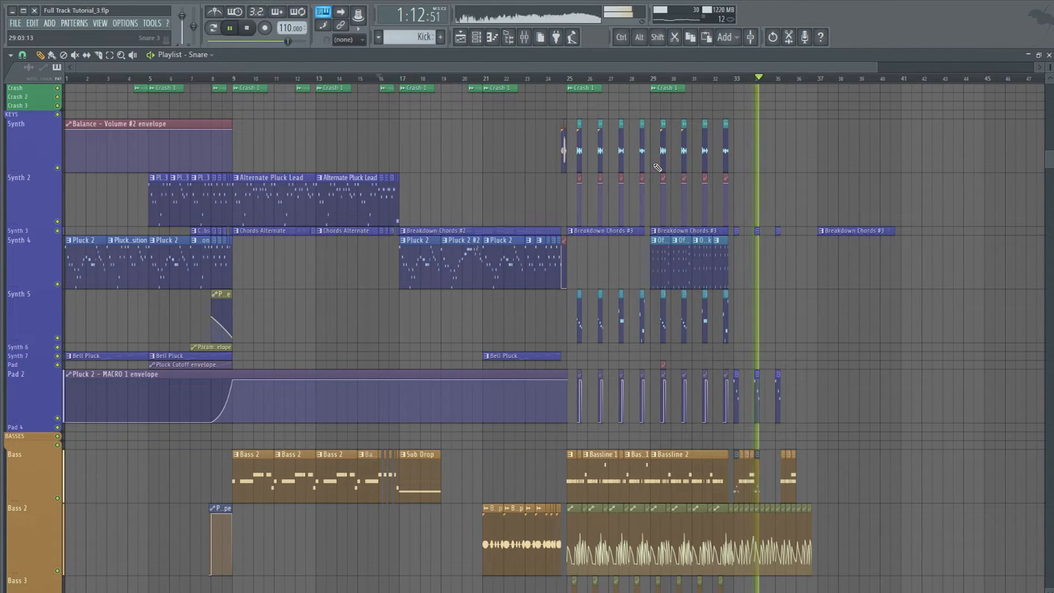
pyautogui.press('space')
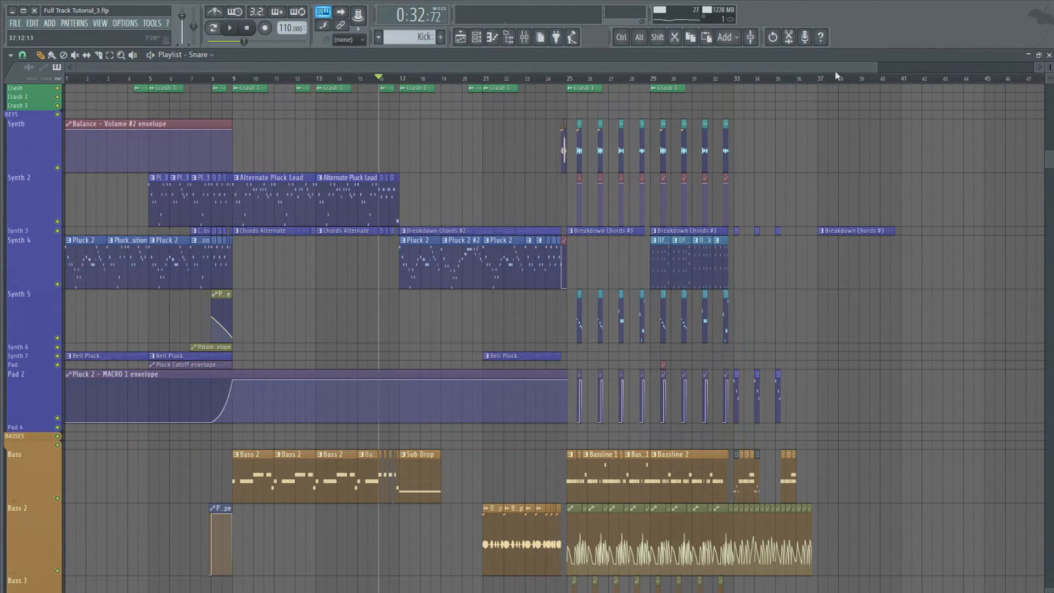
# Delete the three pattern clips on the Pad 2 track in bars 33 to 35.
pyautogui.scroll(5, 837, 79)
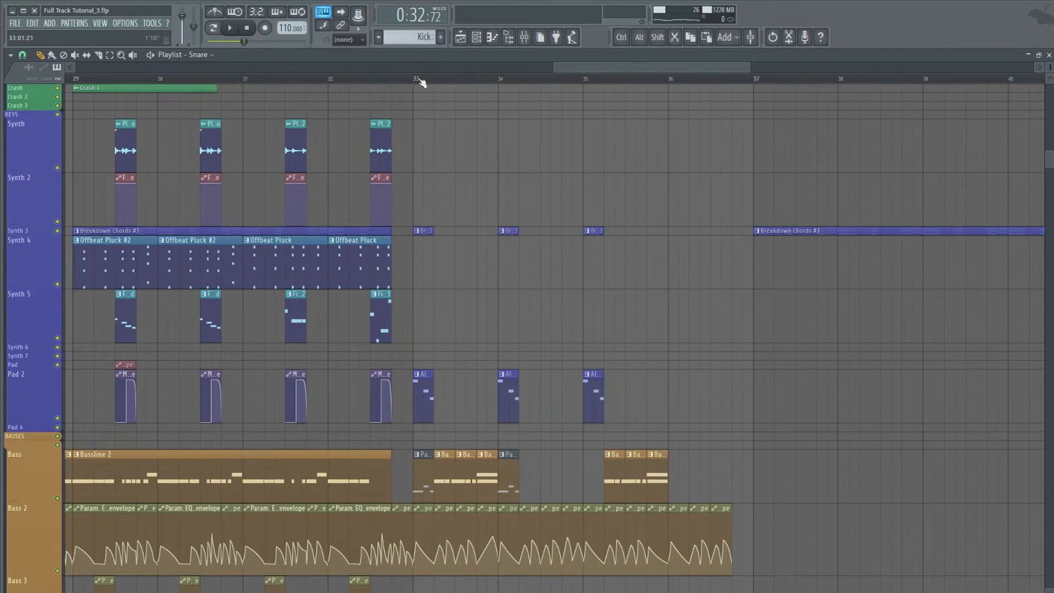
pyautogui.moveTo(437, 397); pyautogui.dragTo(594, 400)
pyautogui.press('Delete')
pyautogui.press('space')
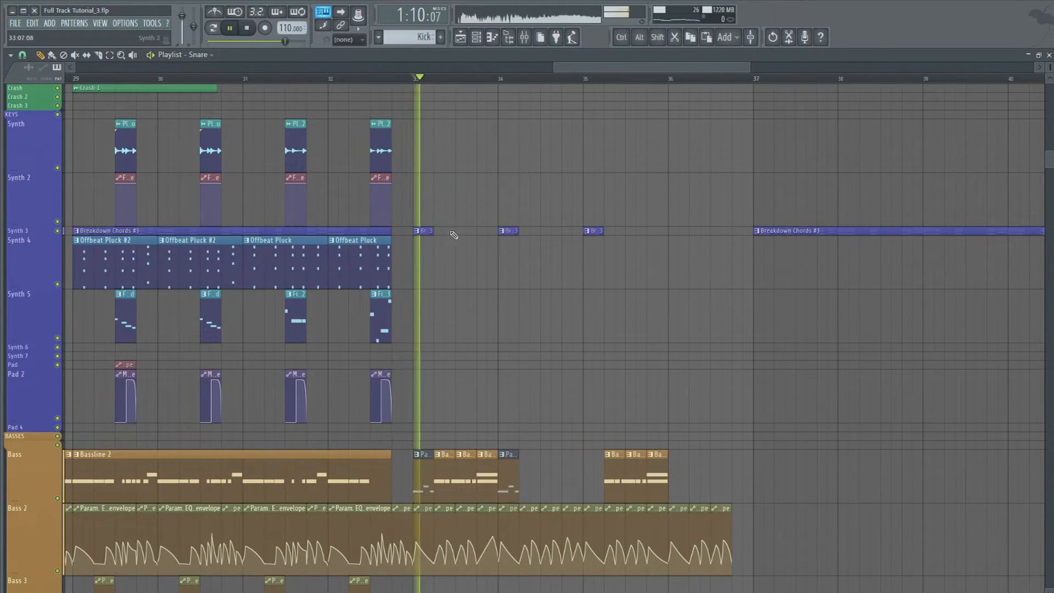
# Lengthen the Pattern 61 bass clip at bar 33 to six steps and add a short F#4 note at the pattern's end.
pyautogui.press('space')
pyautogui.press('space')
pyautogui.press('space')
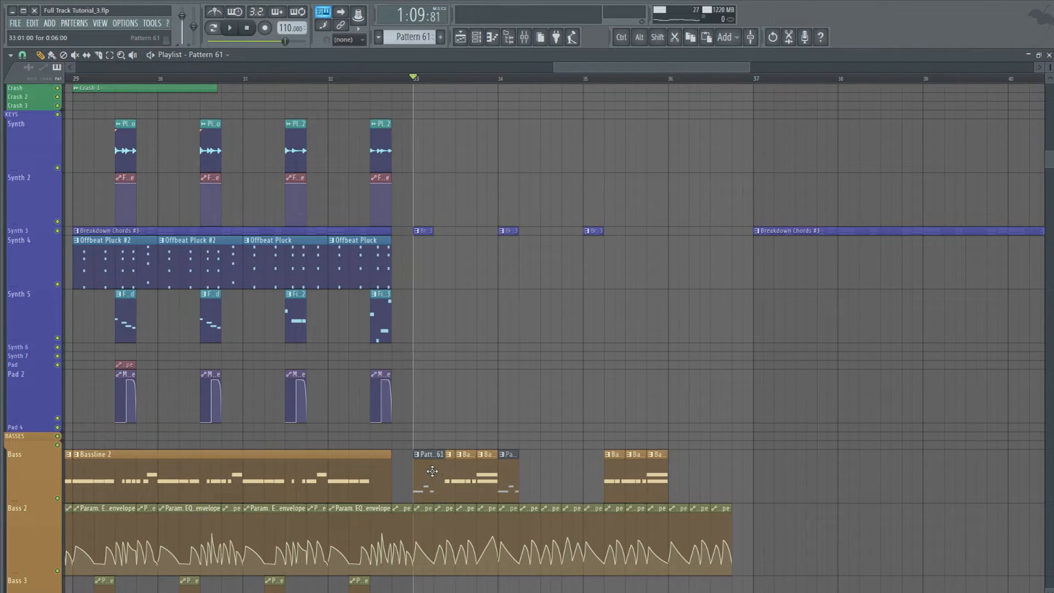
pyautogui.doubleClick(432, 471)
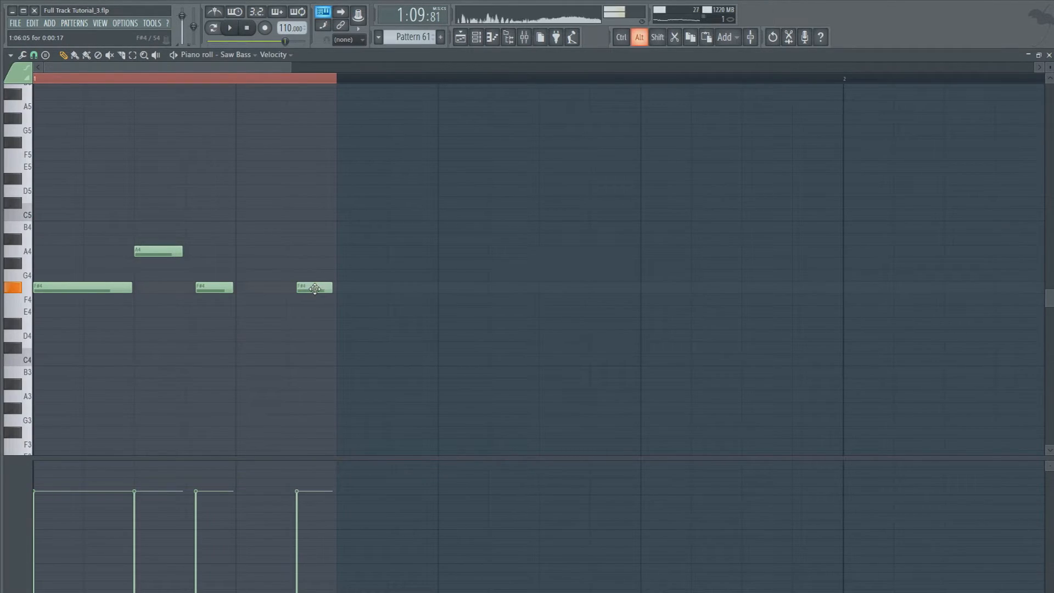
pyautogui.click(460, 37)
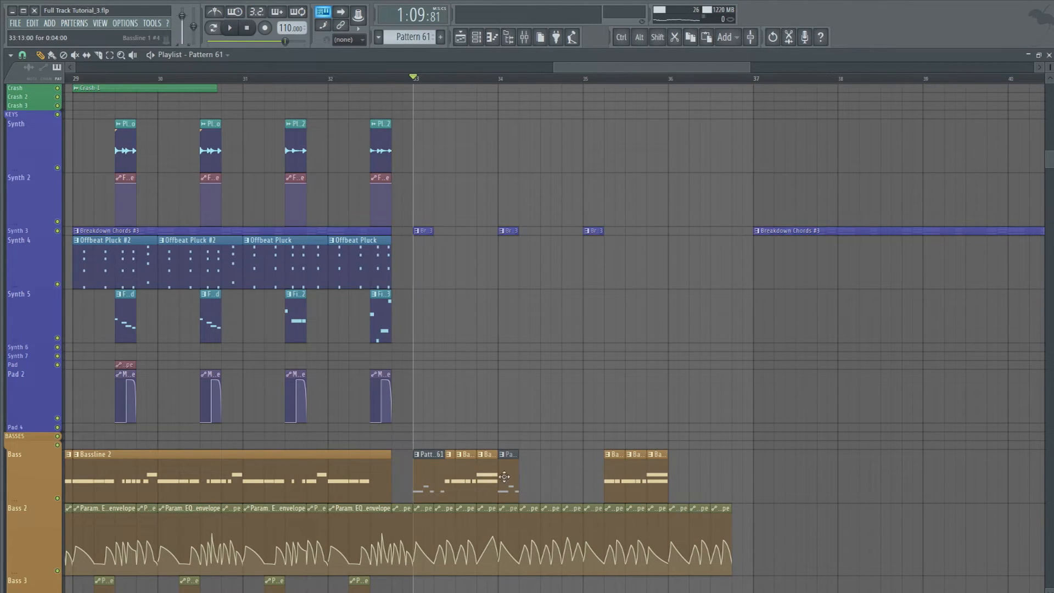
# Extend the second Pattern 61 clip at bar 34 to half a bar and check the bass by playing from bar 33.
pyautogui.moveTo(518, 476); pyautogui.dragTo(540, 476)
pyautogui.press('space')
pyautogui.press('space')
pyautogui.press('space')
pyautogui.press('space')
pyautogui.press('space')
pyautogui.press('space')
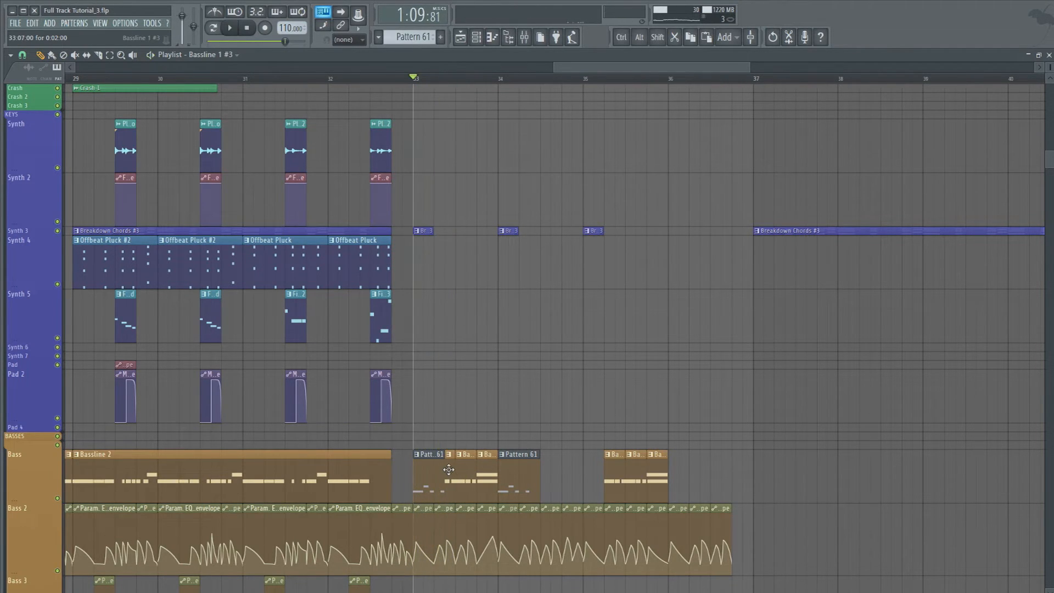
pyautogui.press('space')
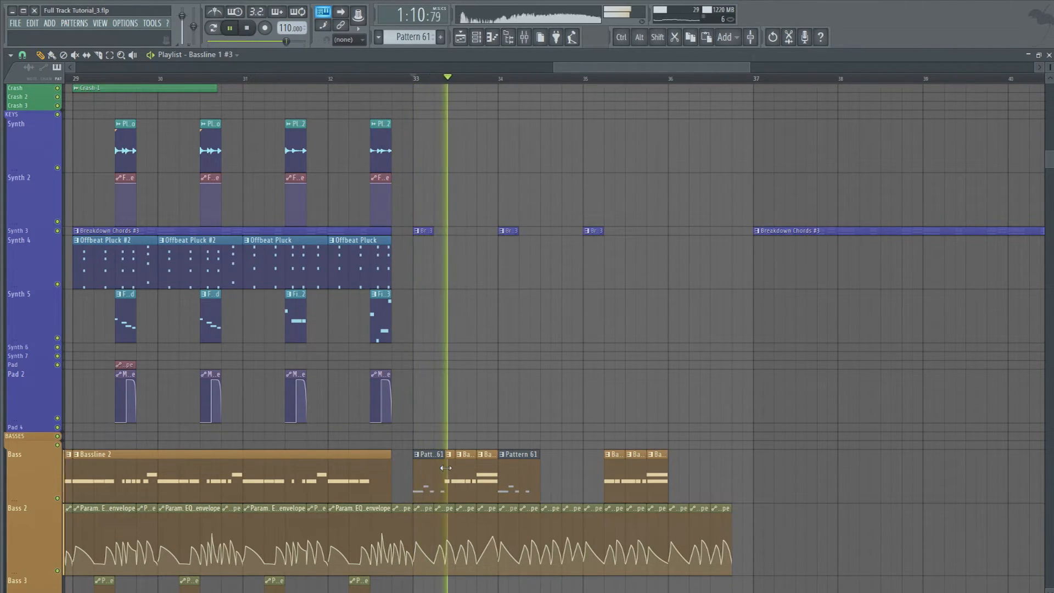
pyautogui.press('space')
pyautogui.press('space')
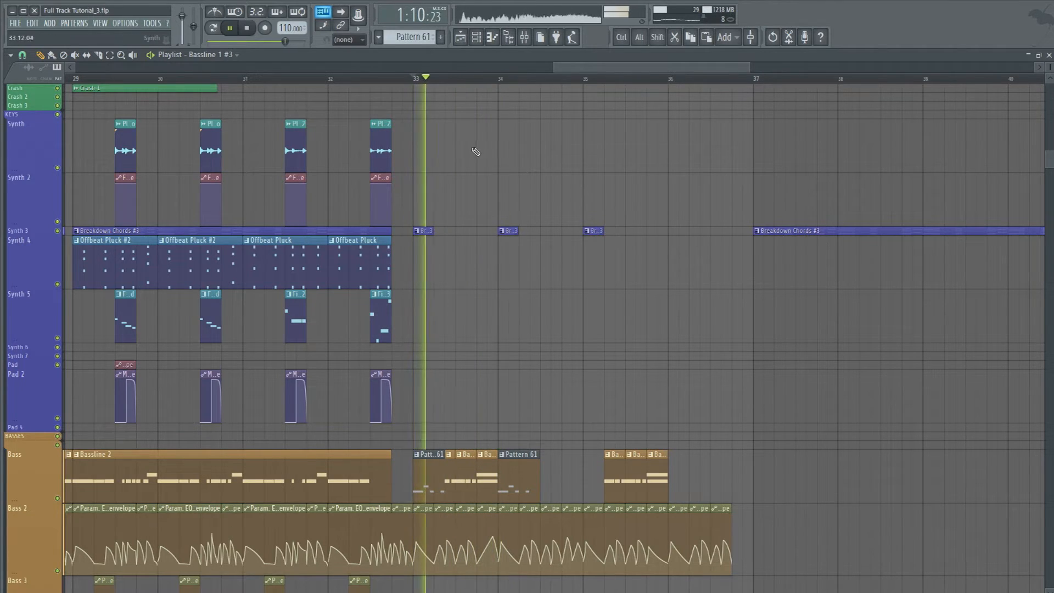
# Move the Bassline 1 #4 clip and its EQ envelope from the end of bar 33 to the end of bar 34.
pyautogui.scroll(8, 444, 289)
pyautogui.press('space')
pyautogui.scroll(-9, 445, 289)
pyautogui.scroll(3, 520, 91)
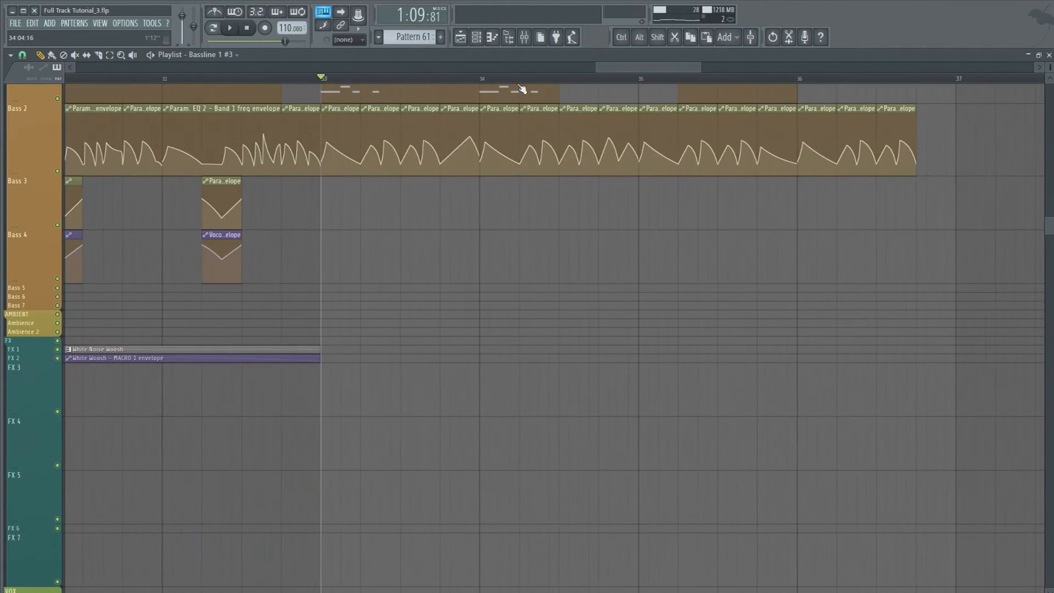
pyautogui.scroll(5, 384, 259)
pyautogui.scroll(-2, 415, 324)
pyautogui.scroll(-2, 416, 327)
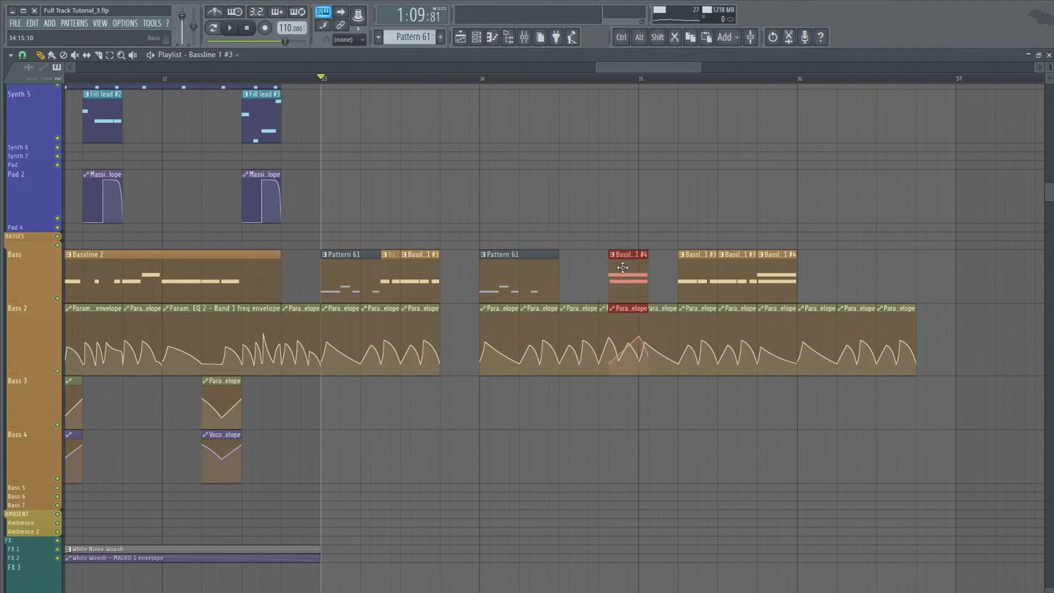
# Remove the overlapping EQ envelope beneath the moved clips and align them with the last beat of bar 34.
pyautogui.click(603, 309)
pyautogui.click(603, 311)
pyautogui.click(603, 310)
pyautogui.click(605, 291)
pyautogui.press('space')
pyautogui.keyDown('ctrl'); pyautogui.click(630, 214); pyautogui.keyUp('ctrl')
pyautogui.press('space')
# Copy a Bassline 1 #3 clip and its EQ envelope into the empty last beat of bar 33 and play it back.
pyautogui.moveTo(456, 391); pyautogui.dragTo(426, 282)
pyautogui.hotkey('ctrl', 'c')
pyautogui.hotkey('ctrl', 'v')
pyautogui.press('space')
pyautogui.moveTo(267, 278); pyautogui.dragTo(466, 271)
pyautogui.keyDown('ctrl'); pyautogui.click(512, 228); pyautogui.keyUp('ctrl')
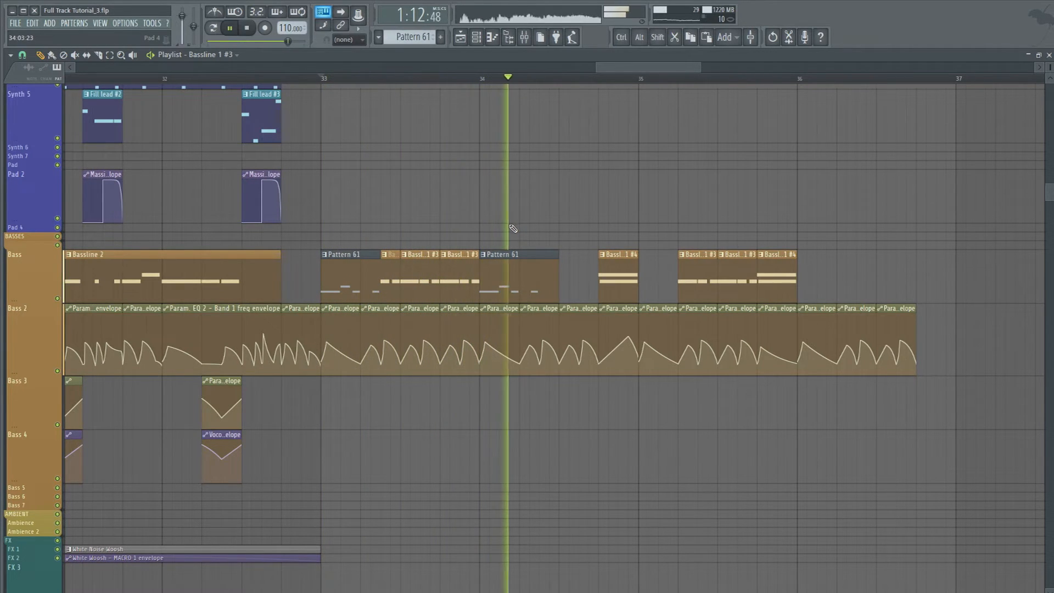
pyautogui.press('space')
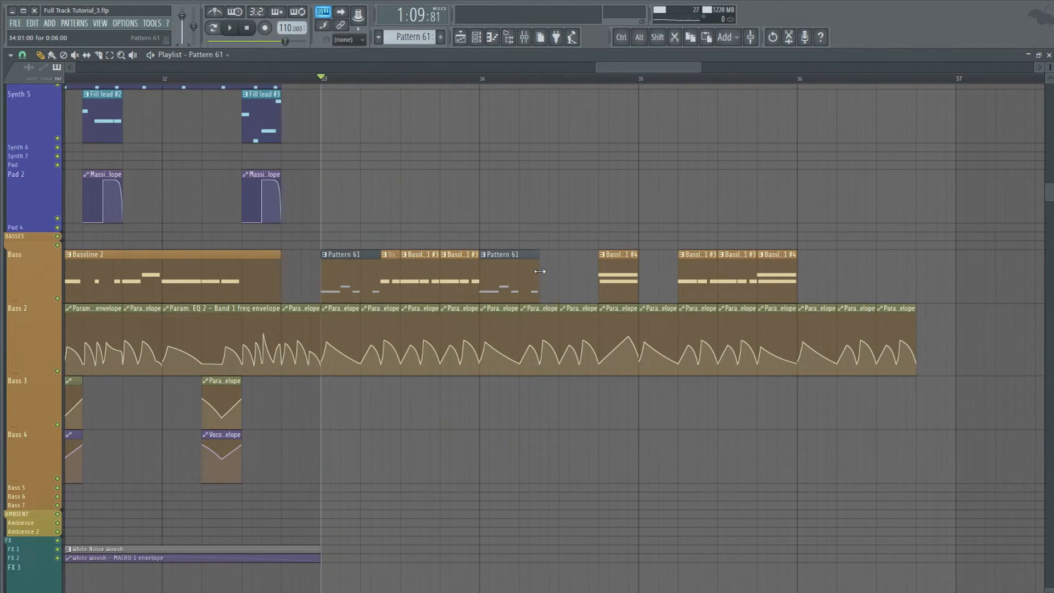
# Copy the short bass clip and Bassline 1 #3 clips from bar 33 to follow Pattern 61 in bar 34.
pyautogui.moveTo(392, 285); pyautogui.dragTo(455, 276)
pyautogui.hotkey('ctrl', 'c')
pyautogui.hotkey('ctrl', 'v')
pyautogui.moveTo(264, 279); pyautogui.dragTo(573, 270)
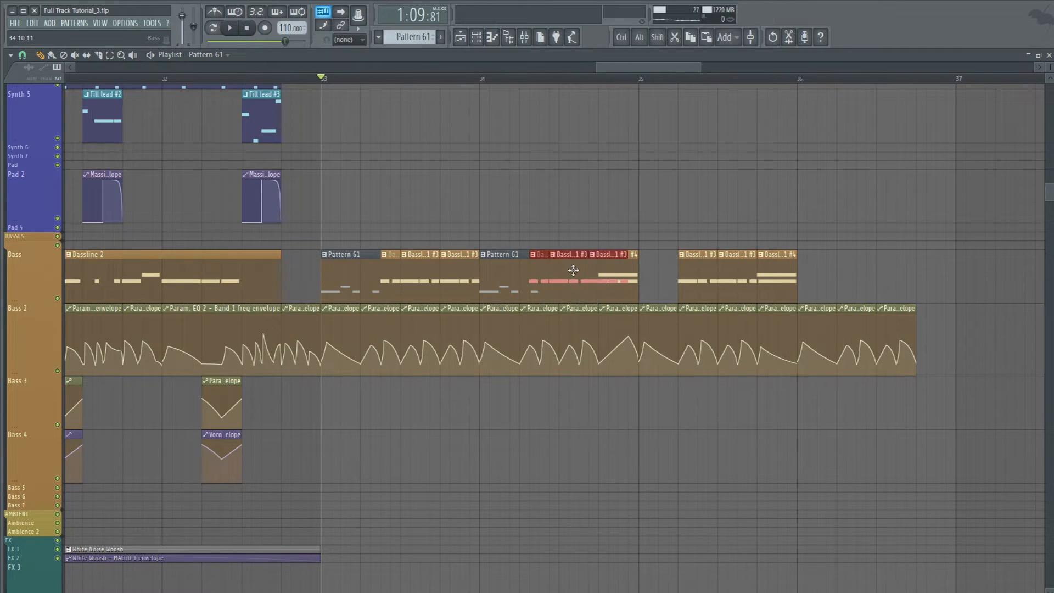
# Play the section from bar 33 and clear the old Bassline 1 clips from bar 35.
pyautogui.press('space')
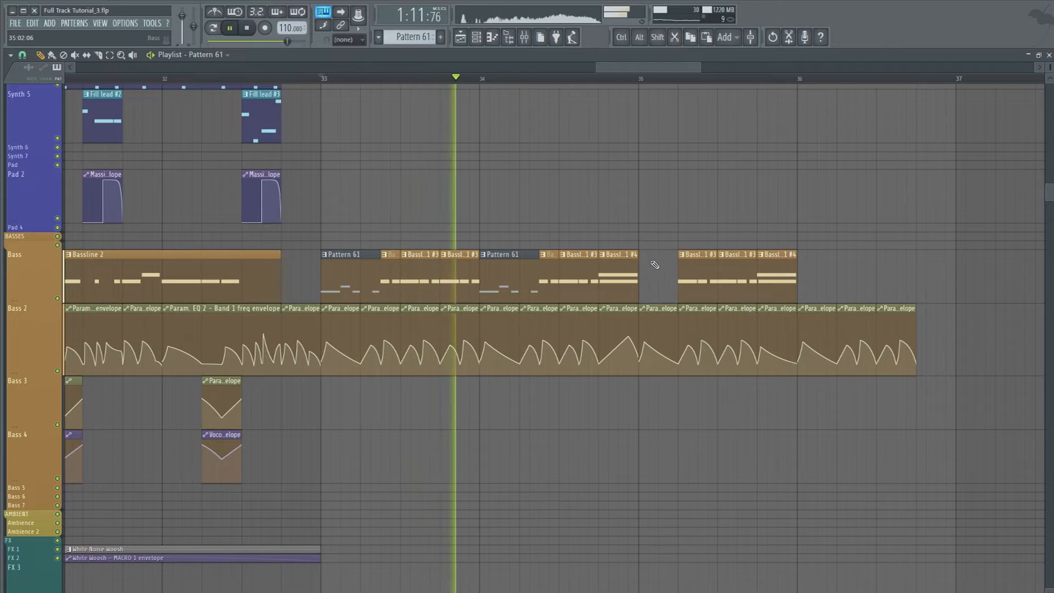
pyautogui.rightClick(714, 272)
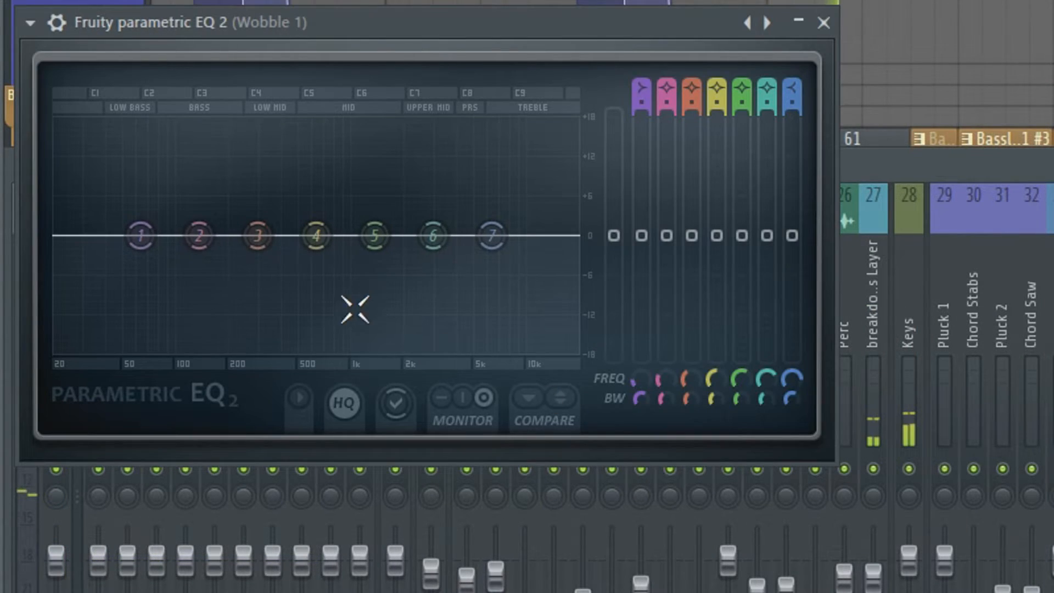
# On the Wobble 1 parametric EQ, cut band 5 about 6 dB near 4 kHz, lower band 4 and slightly raise band 7.
pyautogui.moveTo(377, 237); pyautogui.dragTo(468, 273)
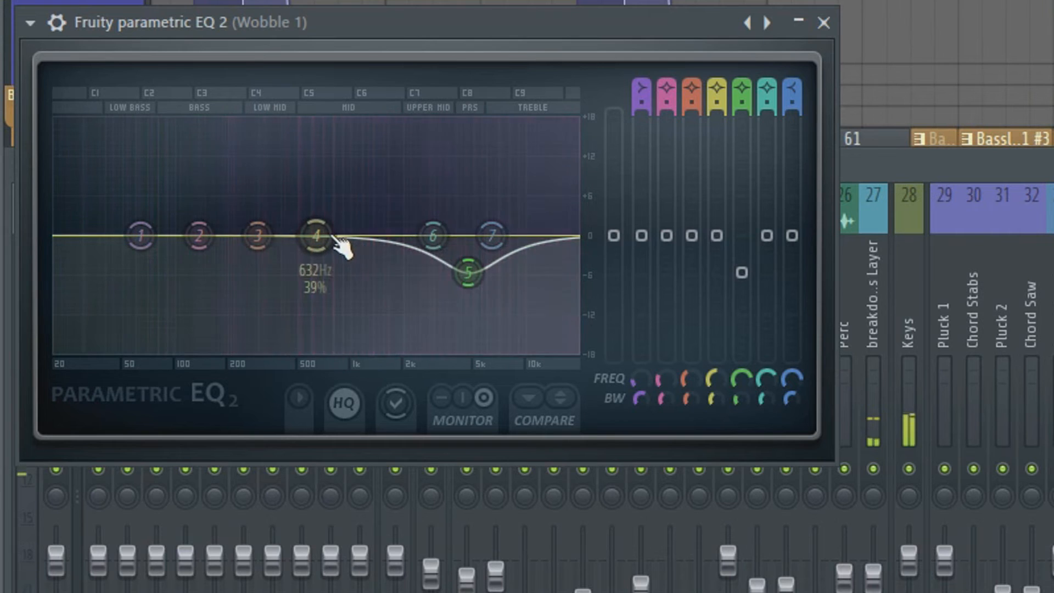
pyautogui.moveTo(331, 272); pyautogui.dragTo(314, 262)
pyautogui.moveTo(492, 235); pyautogui.dragTo(490, 228)
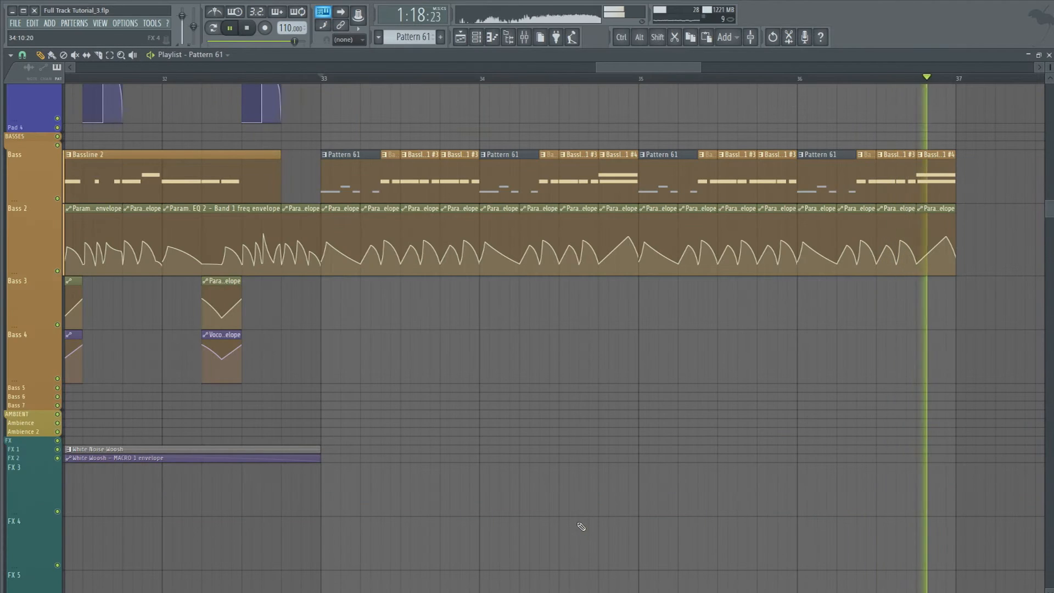
# Play the section from bar 33 again while checking the drum, synth and bass tracks.
pyautogui.scroll(10, 796, 448)
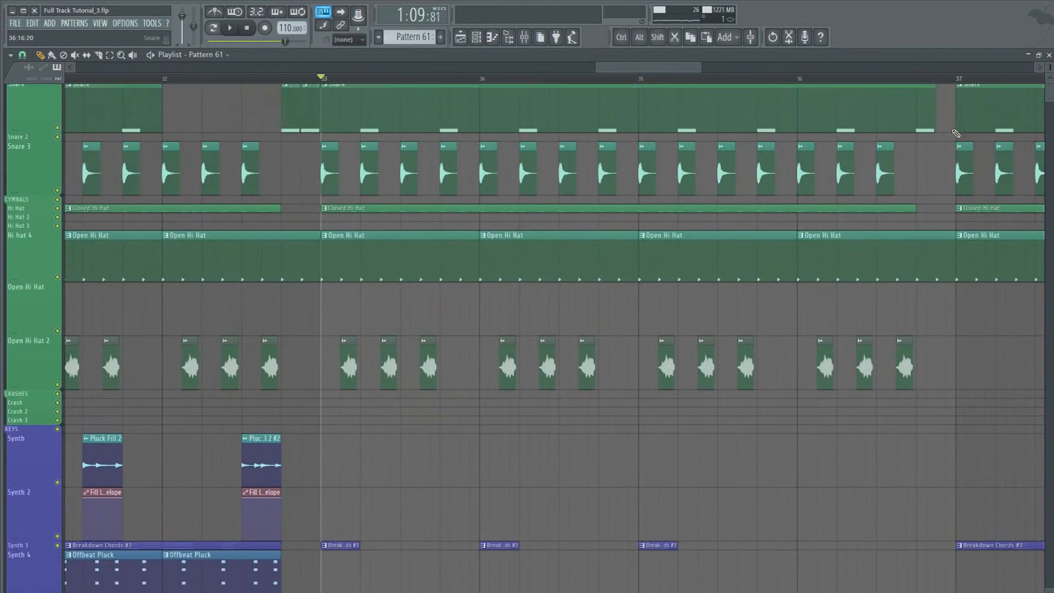
pyautogui.press('space')
pyautogui.scroll(-10, 449, 285)
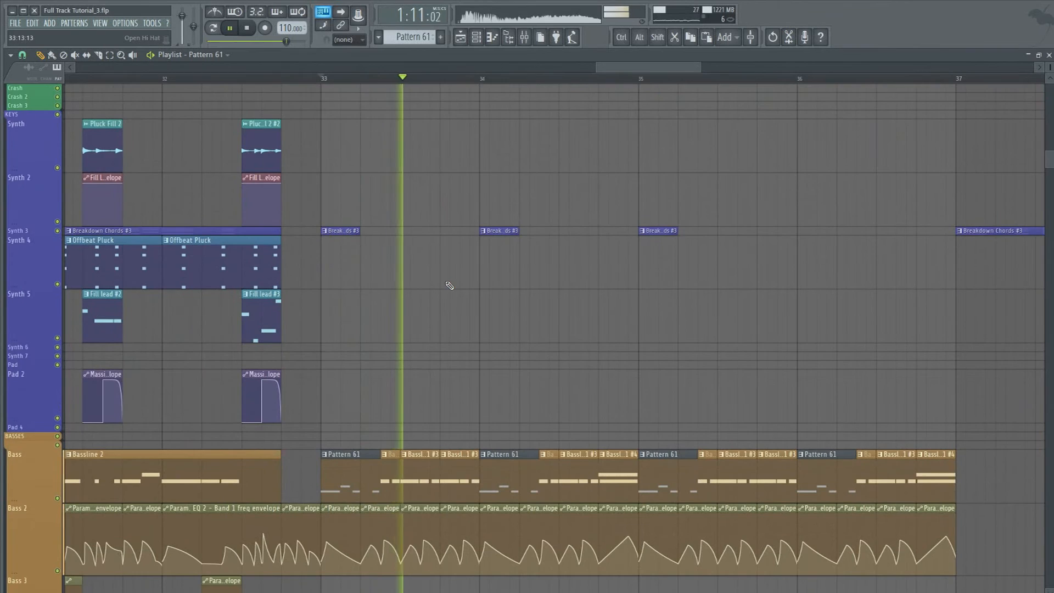
pyautogui.press('space')
pyautogui.scroll(9, 449, 285)
pyautogui.press('space')
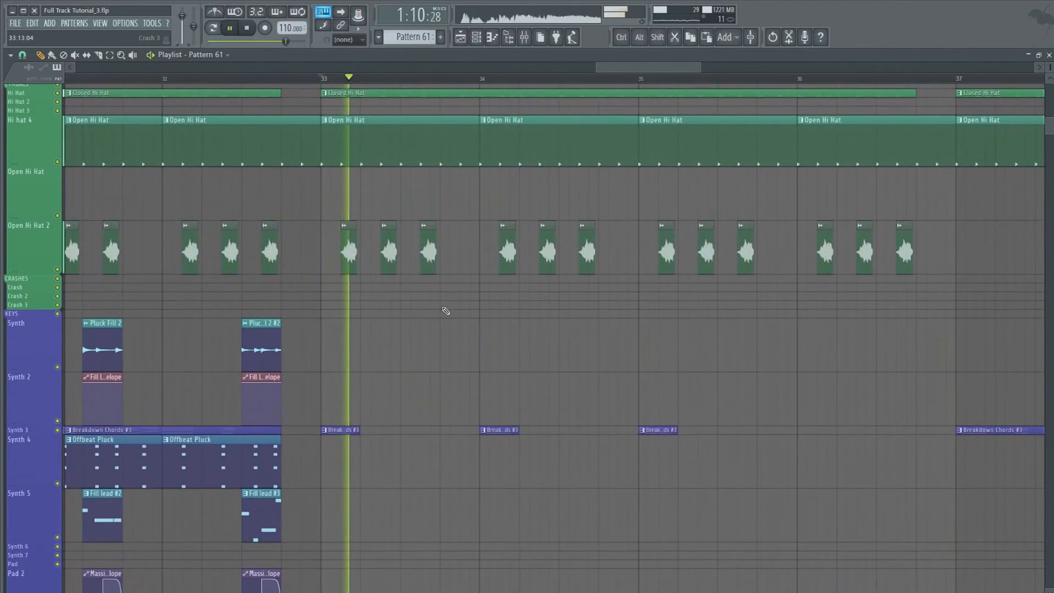
# Make the Kick #3 pattern clip at bar 33 unique so it can be edited separately.
pyautogui.scroll(5, 439, 312)
pyautogui.press('space')
pyautogui.click(323, 106)
pyautogui.click(354, 143)
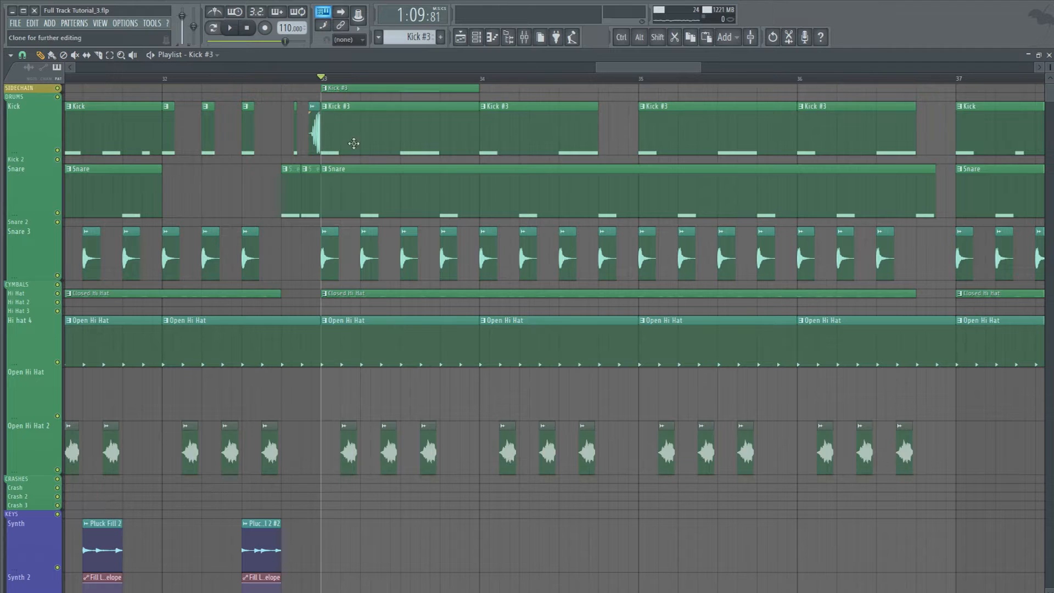
# In the Kick #4 pattern, clone the Kick channel and move the kick notes onto the cloned Kick #2 channel.
pyautogui.doubleClick(332, 88)
pyautogui.click(461, 38)
pyautogui.click(477, 39)
pyautogui.rightClick(314, 204)
pyautogui.click(338, 272)
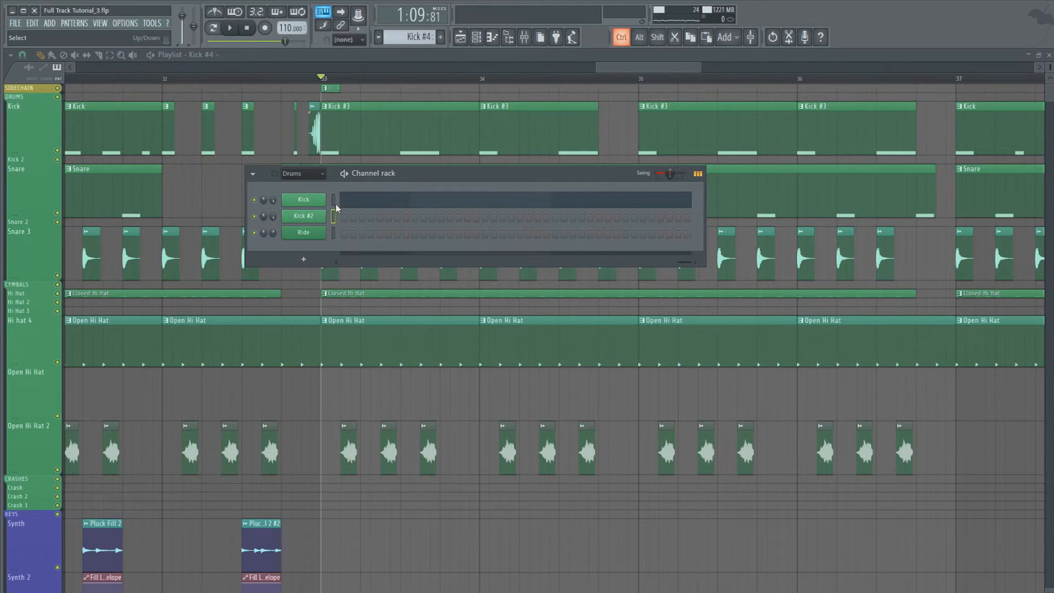
pyautogui.click(333, 217)
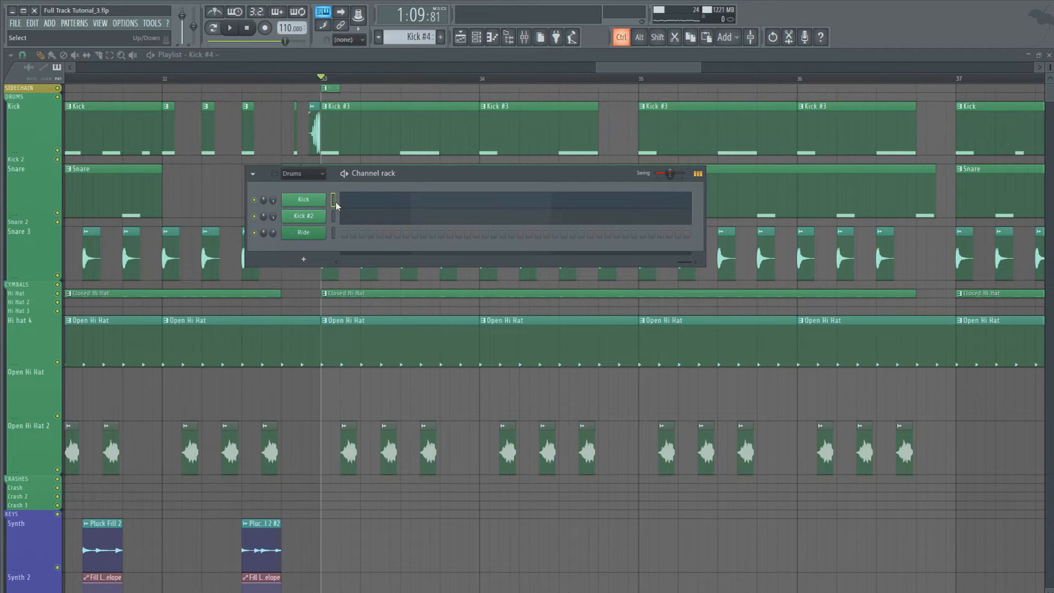
pyautogui.click(336, 206)
pyautogui.click(460, 36)
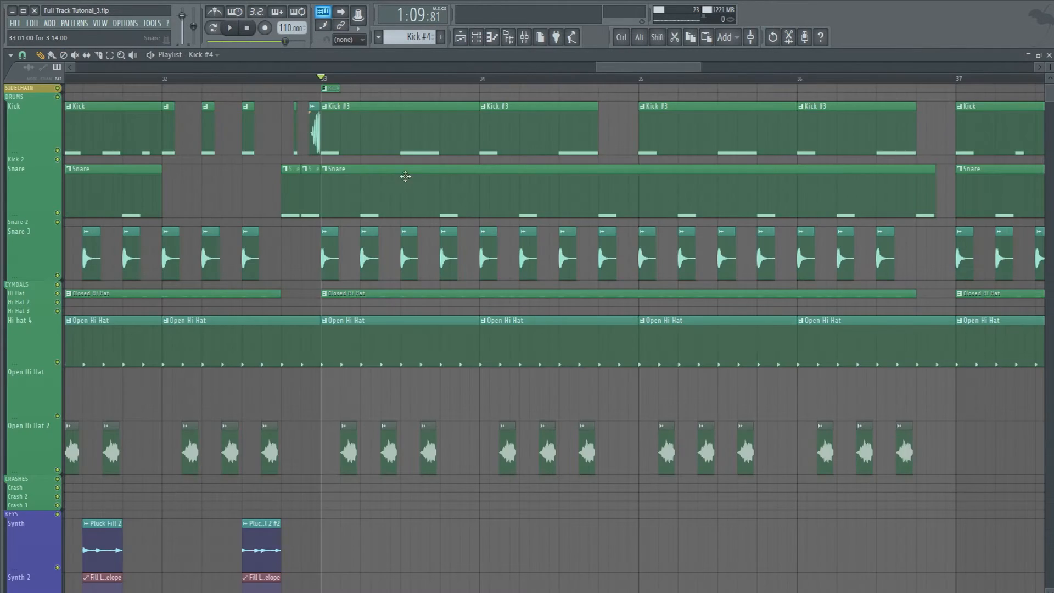
# Rename the short pattern clip at bar 33 as SCT and recolor it yellow.
pyautogui.rightClick(323, 89)
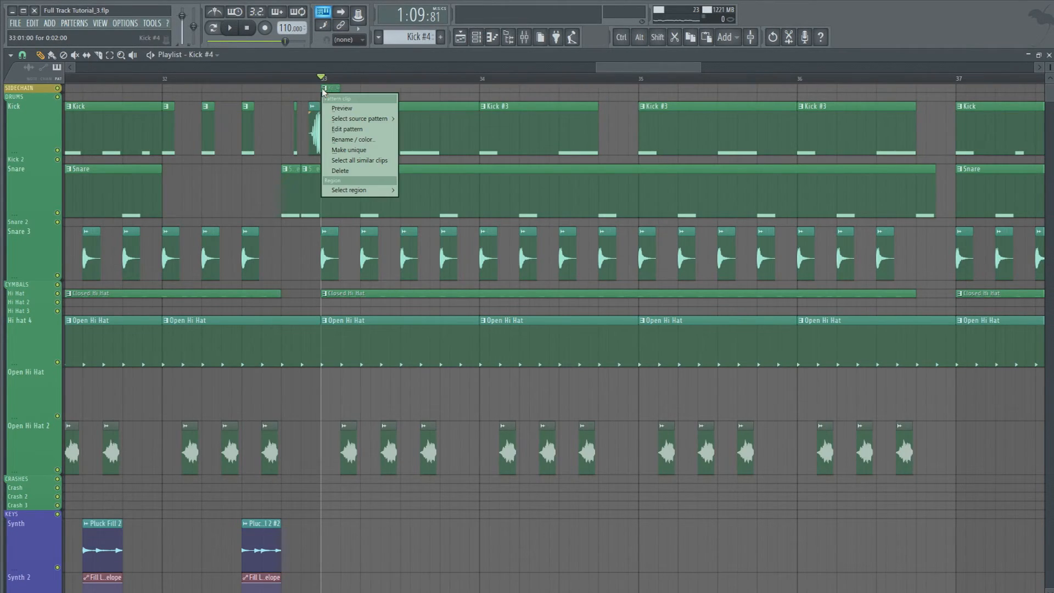
pyautogui.click(365, 140)
pyautogui.click(359, 142)
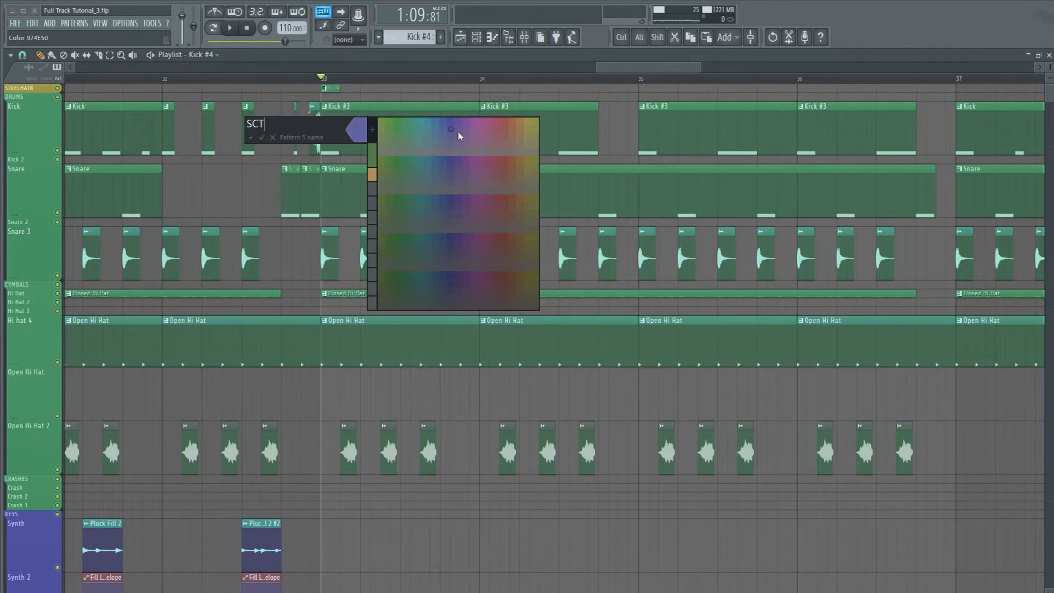
pyautogui.click(535, 123)
pyautogui.press('Return')
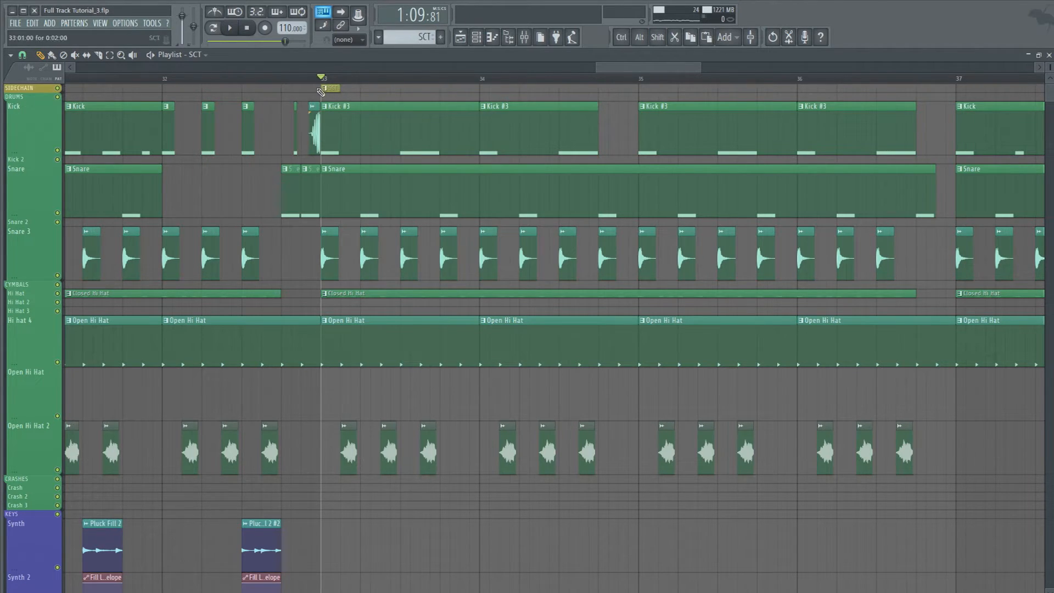
# Rename the cloned Kick #2 channel as SCT and color it yellow.
pyautogui.click(475, 37)
pyautogui.rightClick(307, 216)
pyautogui.click(340, 239)
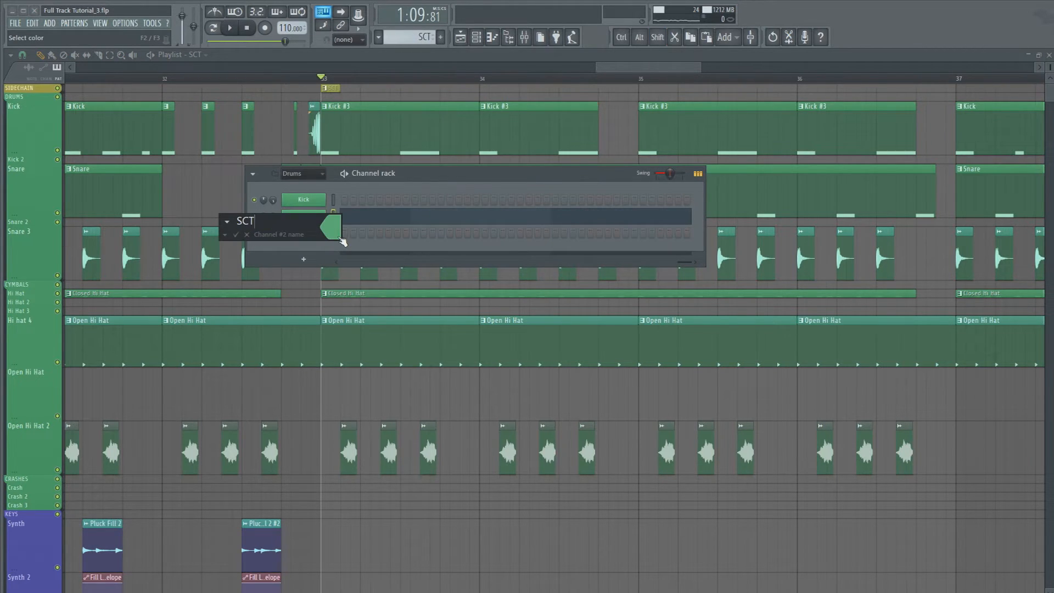
pyautogui.click(340, 238)
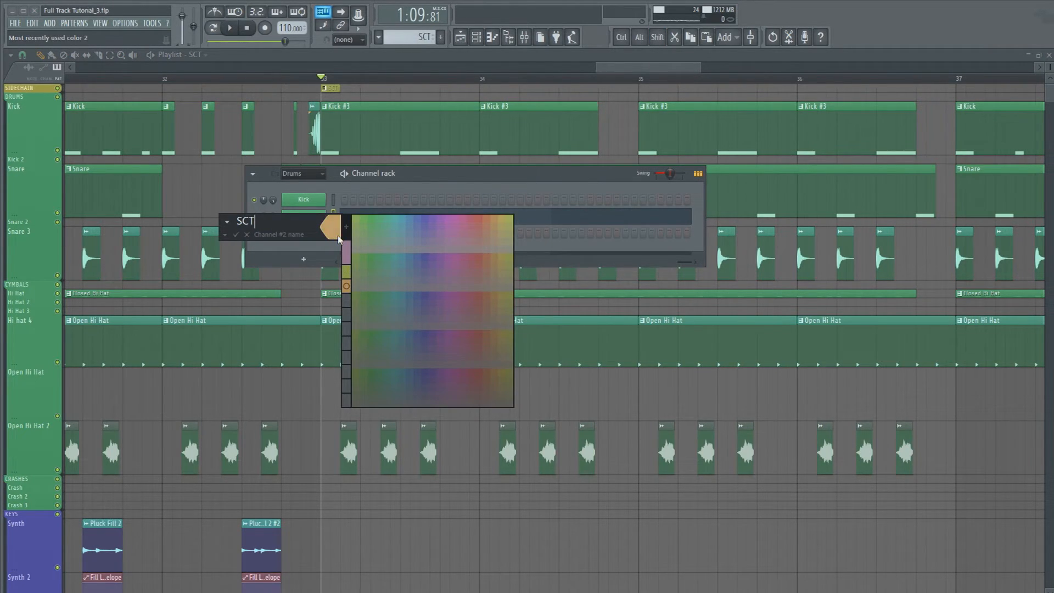
pyautogui.click(339, 239)
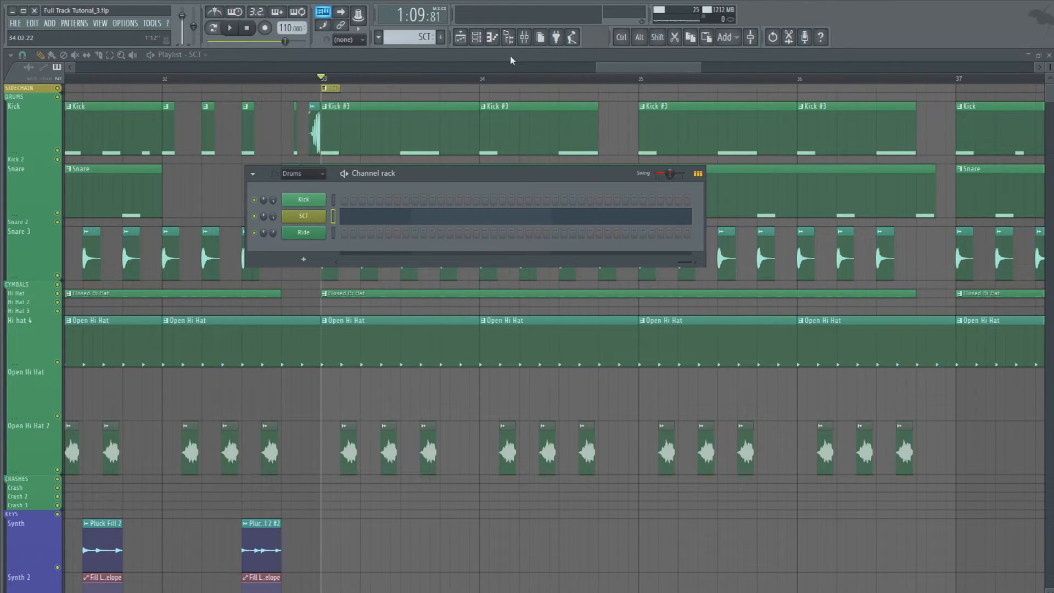
# Route the SCT channel to the Sidechain Trigger mixer track and load a Fruity Limiter on SIDECHAIN BUS that compresses from the Sidechain Trigger input.
pyautogui.click(525, 38)
pyautogui.click(170, 224)
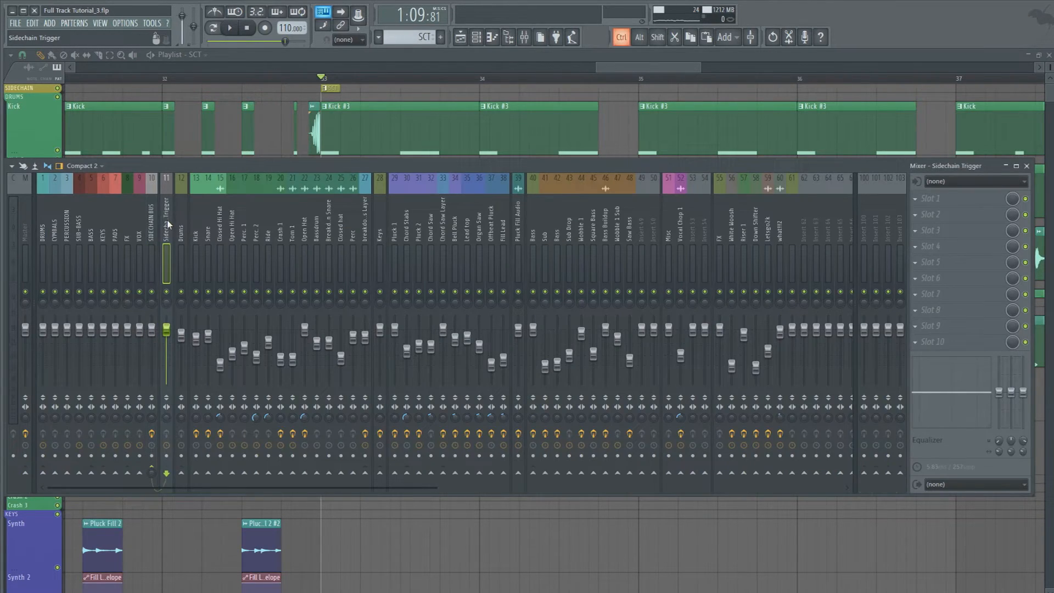
pyautogui.click(150, 210)
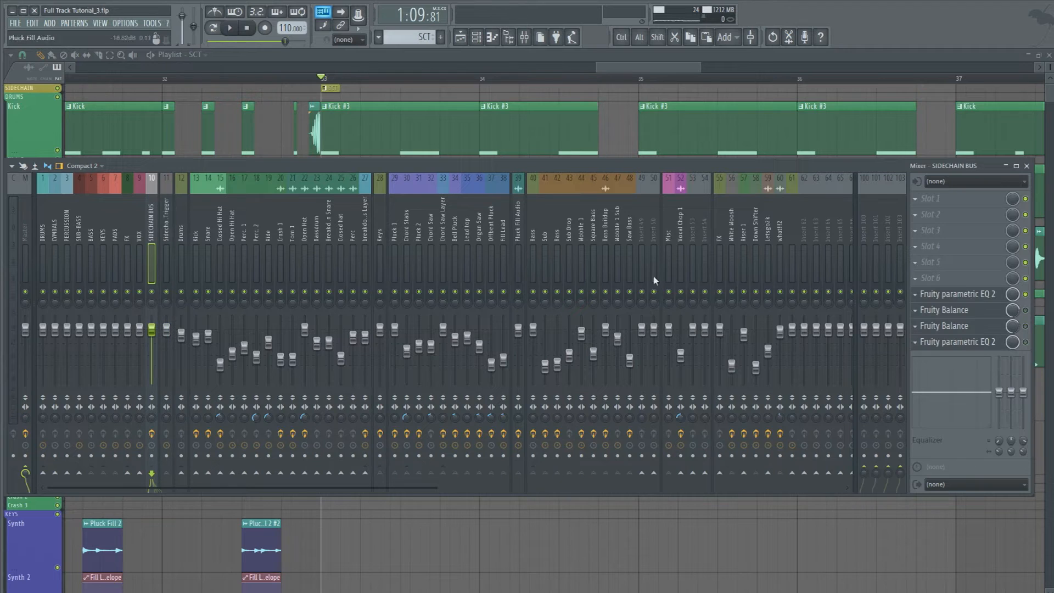
pyautogui.click(933, 286)
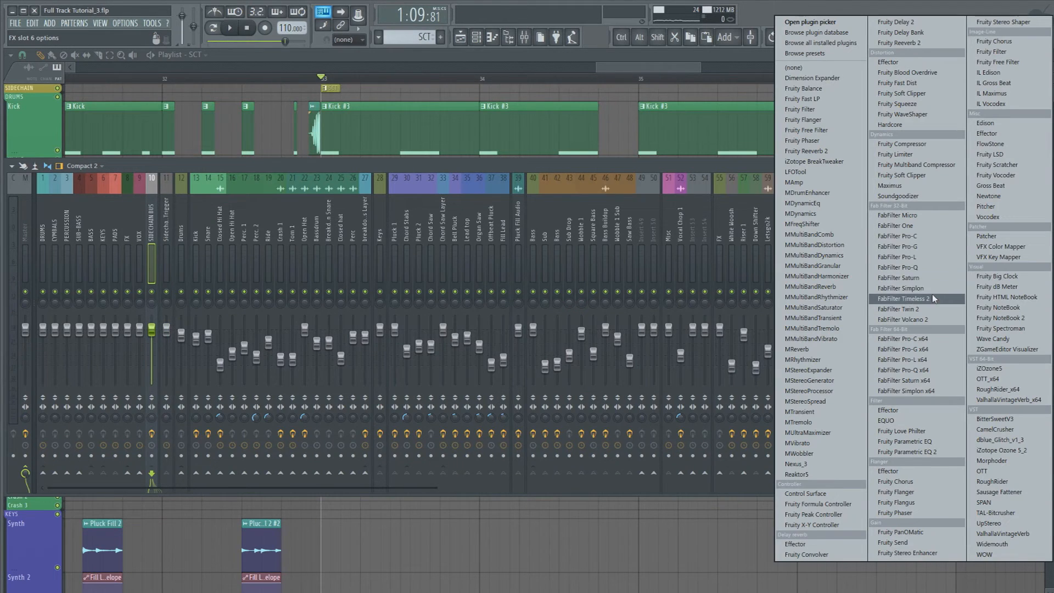
pyautogui.click(922, 154)
pyautogui.click(224, 309)
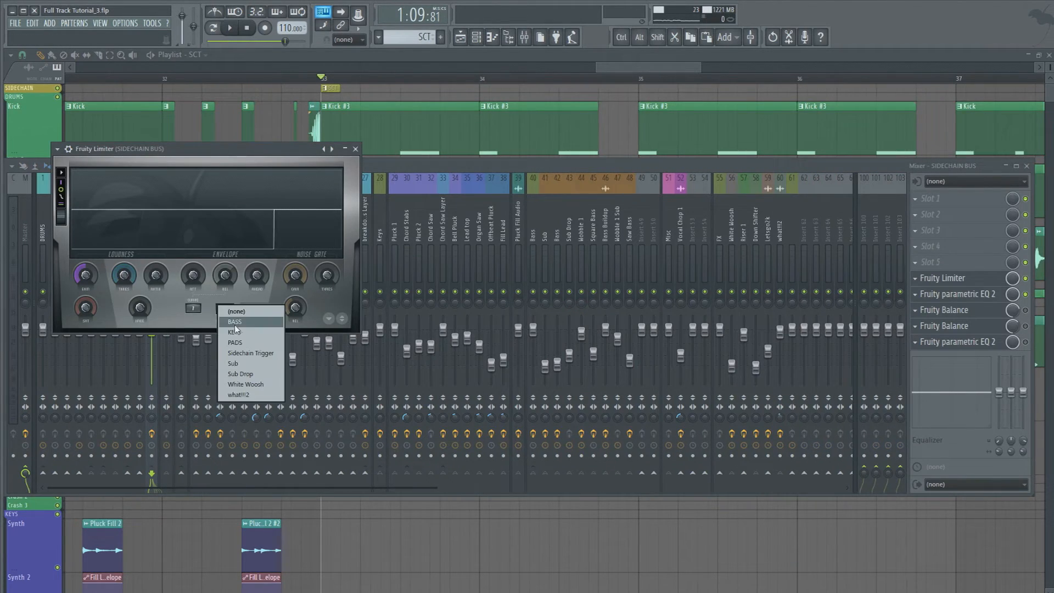
pyautogui.click(250, 353)
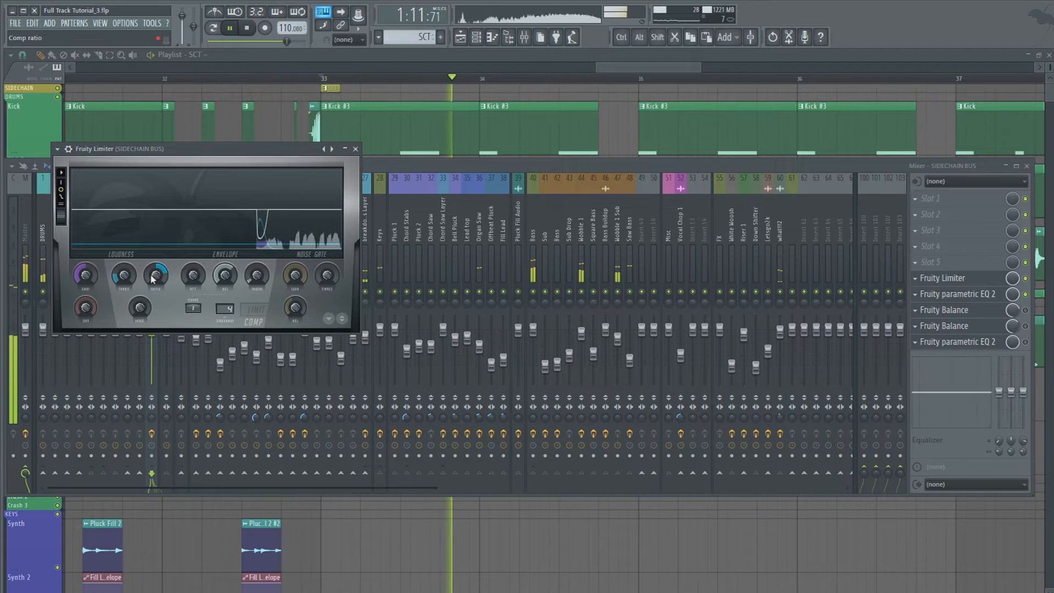
pyautogui.press('space')
# Place SCT clips on the SIDECHAIN track every half bar from bar 33 through bar 36.
pyautogui.click(340, 105)
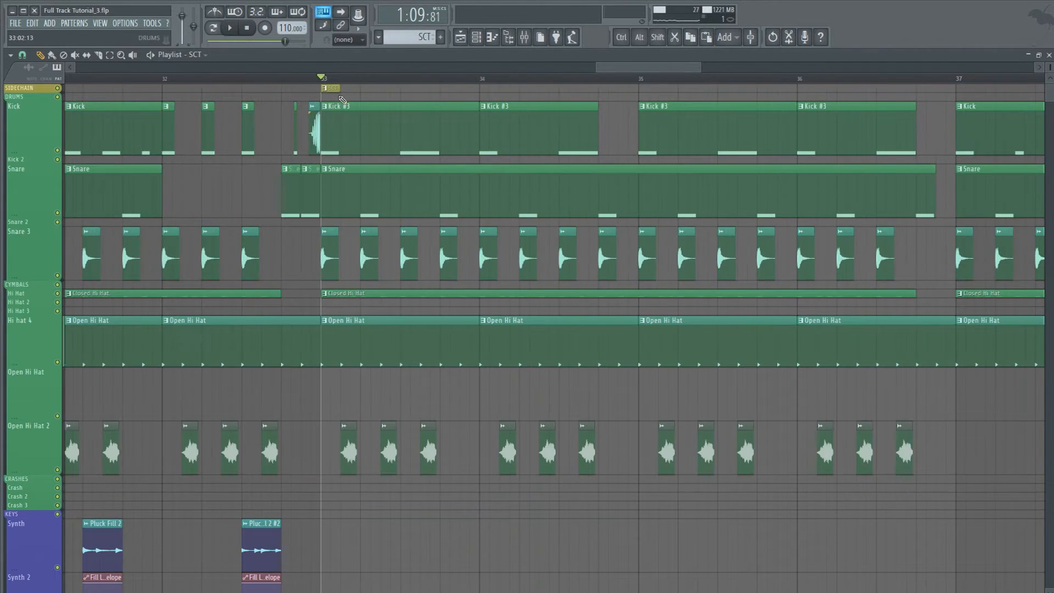
pyautogui.click(566, 89)
pyautogui.click(646, 88)
pyautogui.click(725, 89)
pyautogui.click(804, 88)
pyautogui.click(884, 89)
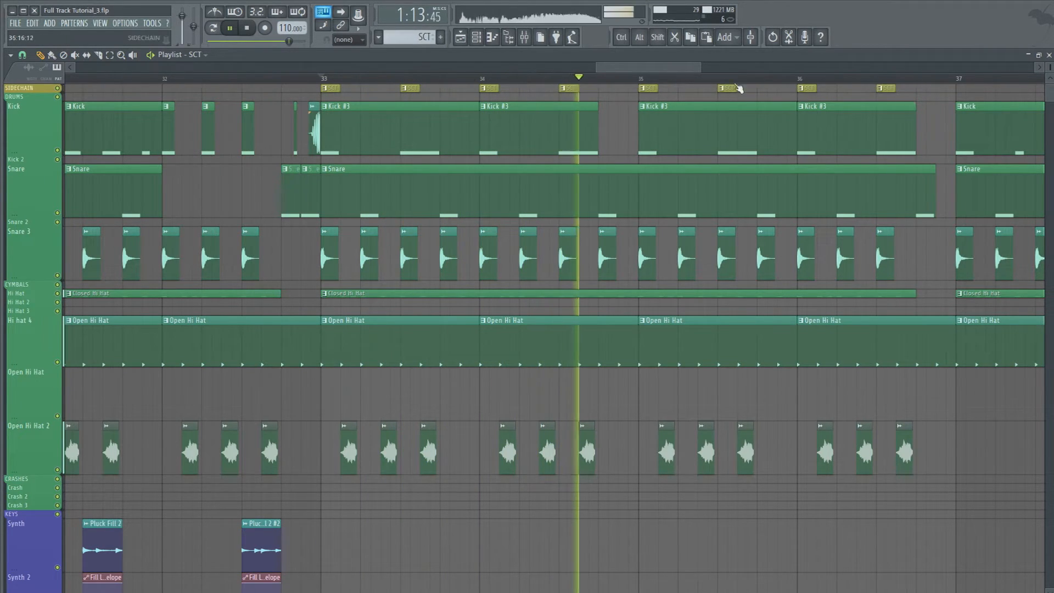
# Solo the Kick mixer track during playback and open its parametric EQ.
pyautogui.click(524, 37)
pyautogui.click(193, 333)
pyautogui.rightClick(204, 295)
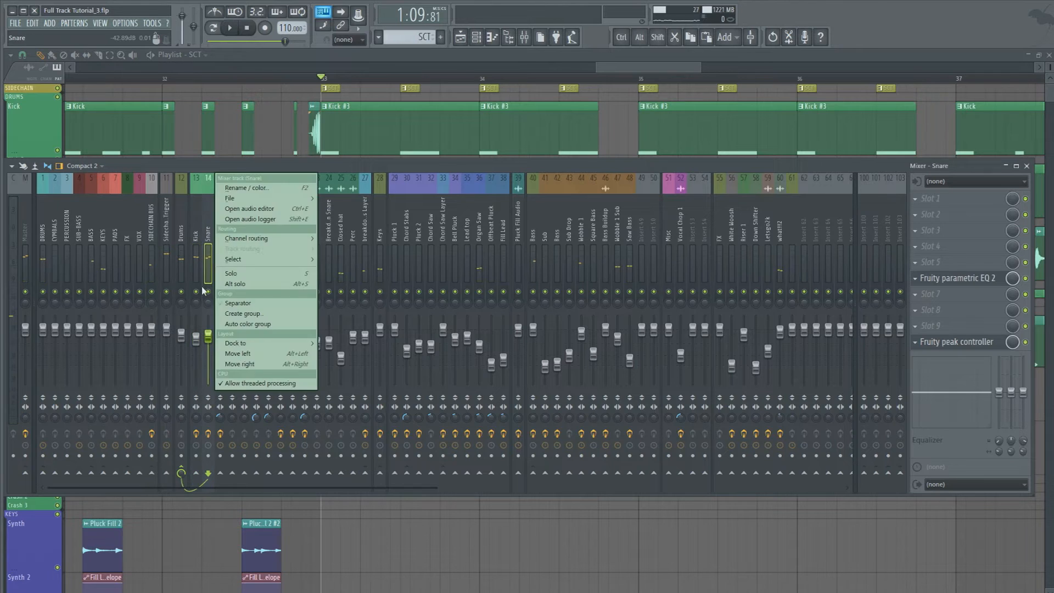
pyautogui.rightClick(196, 292)
pyautogui.rightClick(197, 292)
pyautogui.rightClick(196, 292)
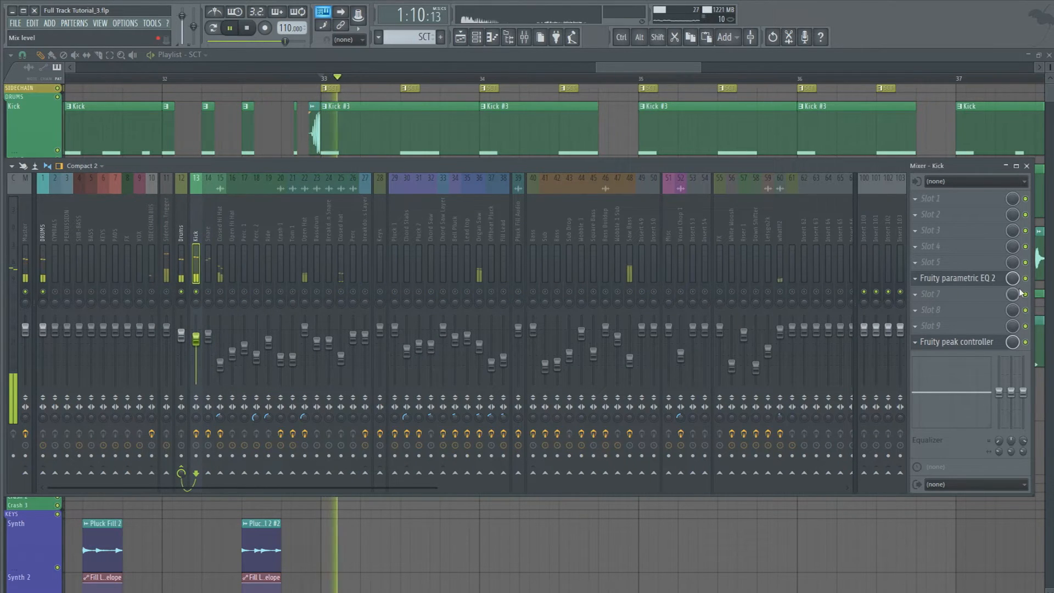
pyautogui.click(969, 283)
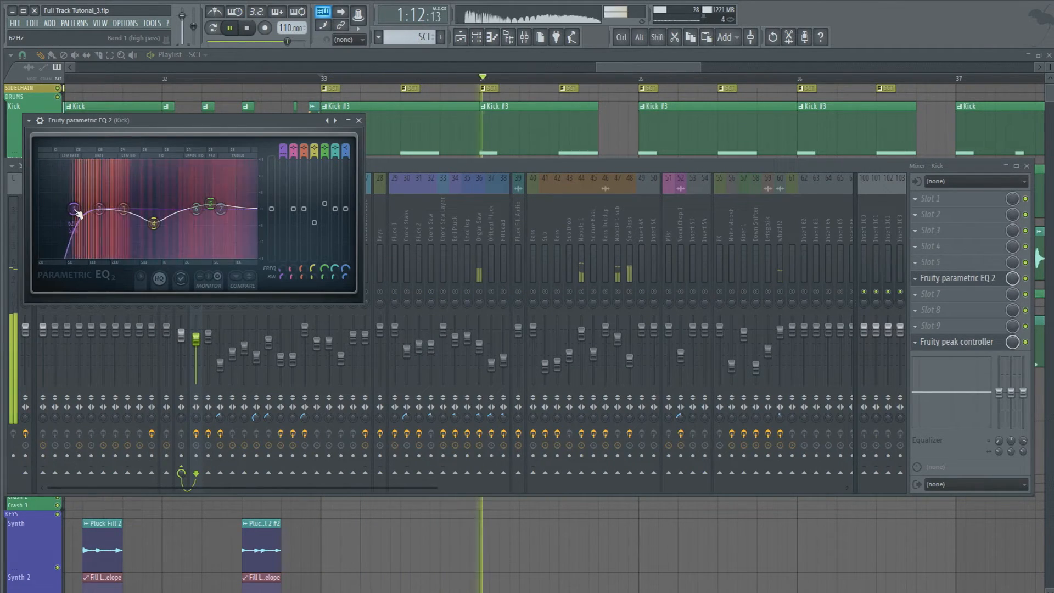
# On the Kick EQ, ease the band 4 cut, raise band 7 slightly, boost band 3 at band 2's frequency, and unsolo the track.
pyautogui.moveTo(154, 223); pyautogui.dragTo(154, 215)
pyautogui.moveTo(220, 210); pyautogui.dragTo(222, 203)
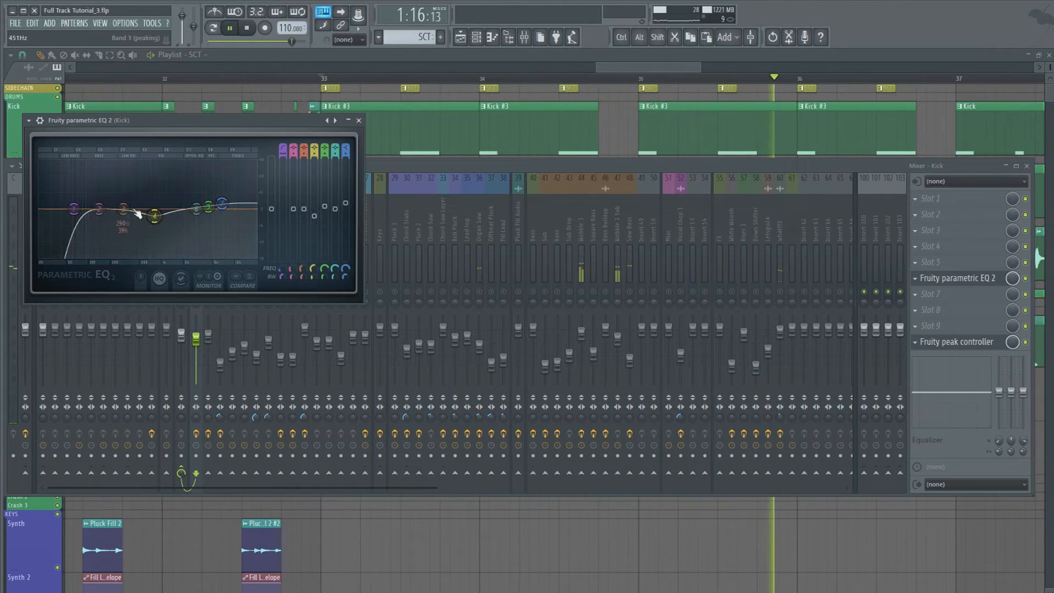
pyautogui.moveTo(124, 209); pyautogui.dragTo(97, 200)
pyautogui.press('space')
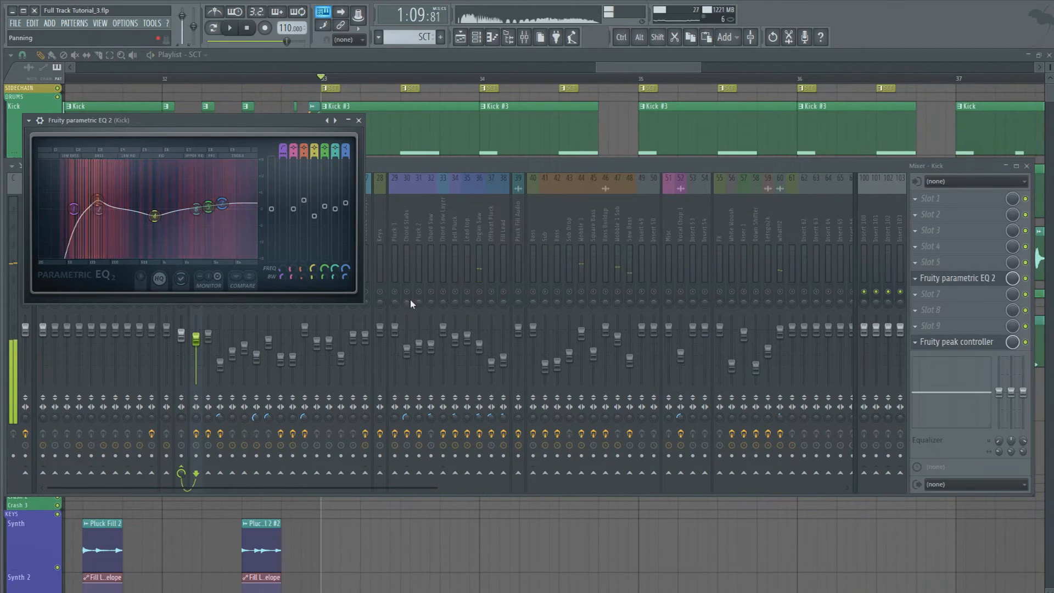
pyautogui.click(414, 299)
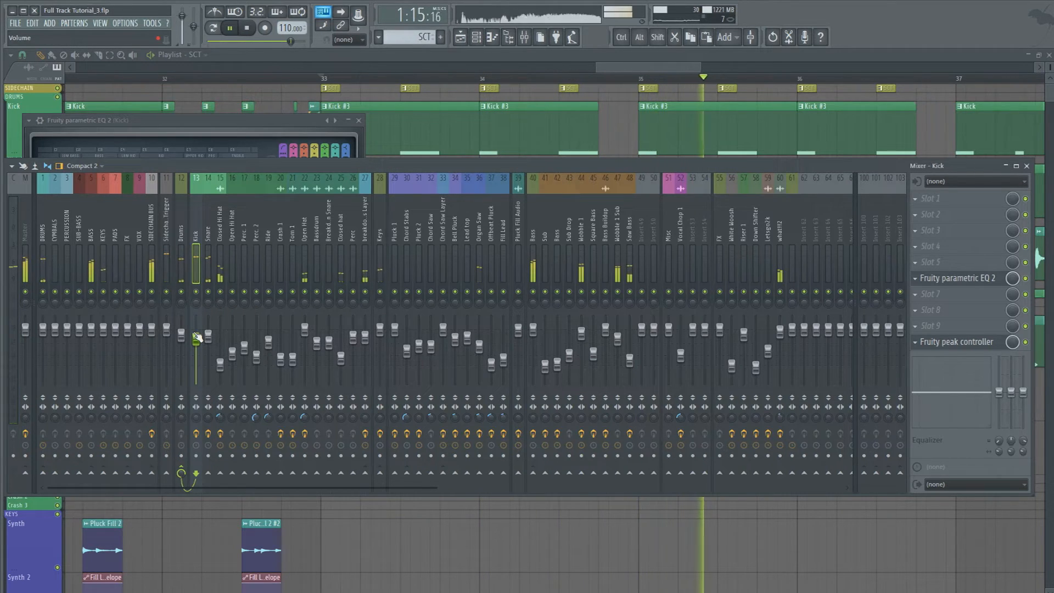
# On SIDECHAIN BUS, enable the parametric EQ in slot 10 and move the slot 7 EQ ahead of the Fruity Limiter.
pyautogui.click(505, 541)
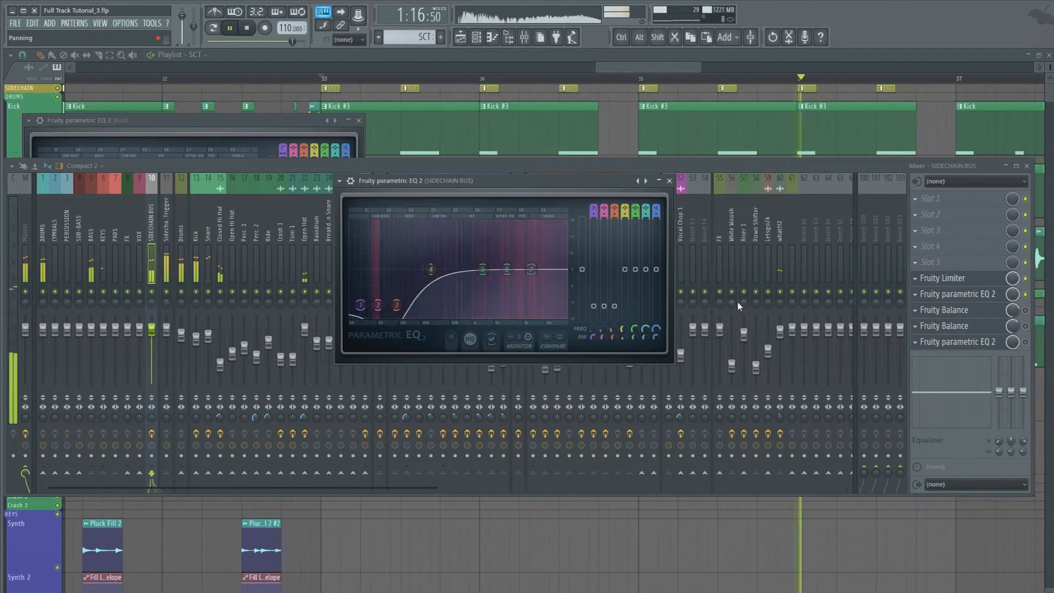
pyautogui.click(669, 181)
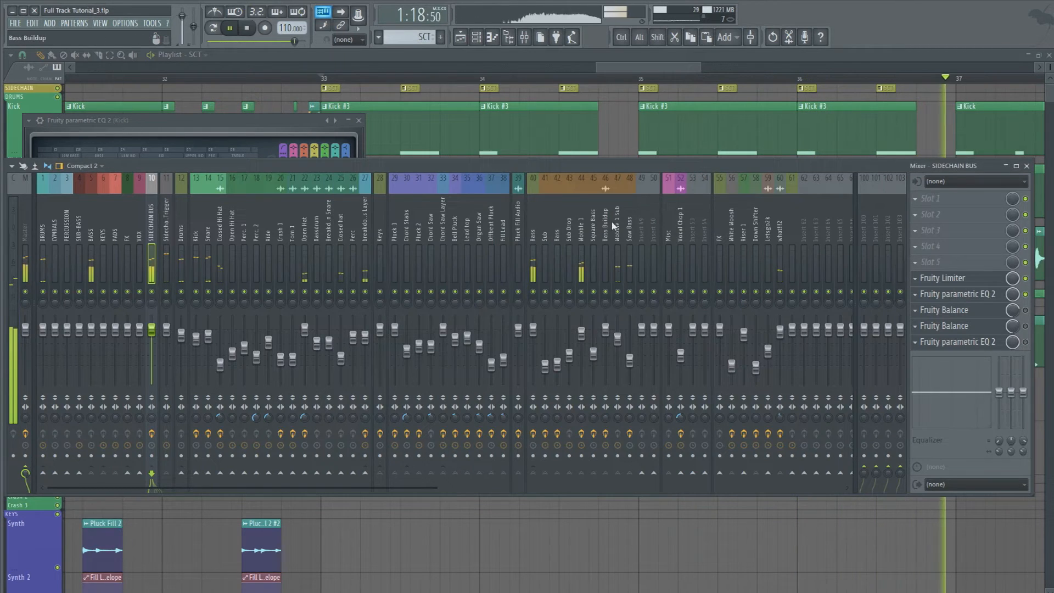
pyautogui.click(950, 341)
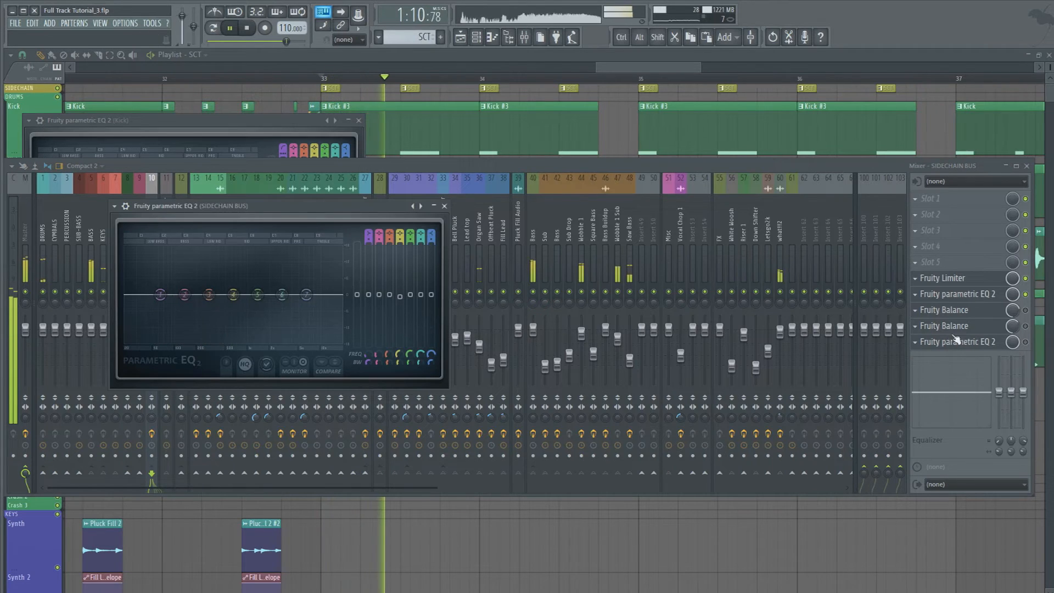
pyautogui.click(991, 296)
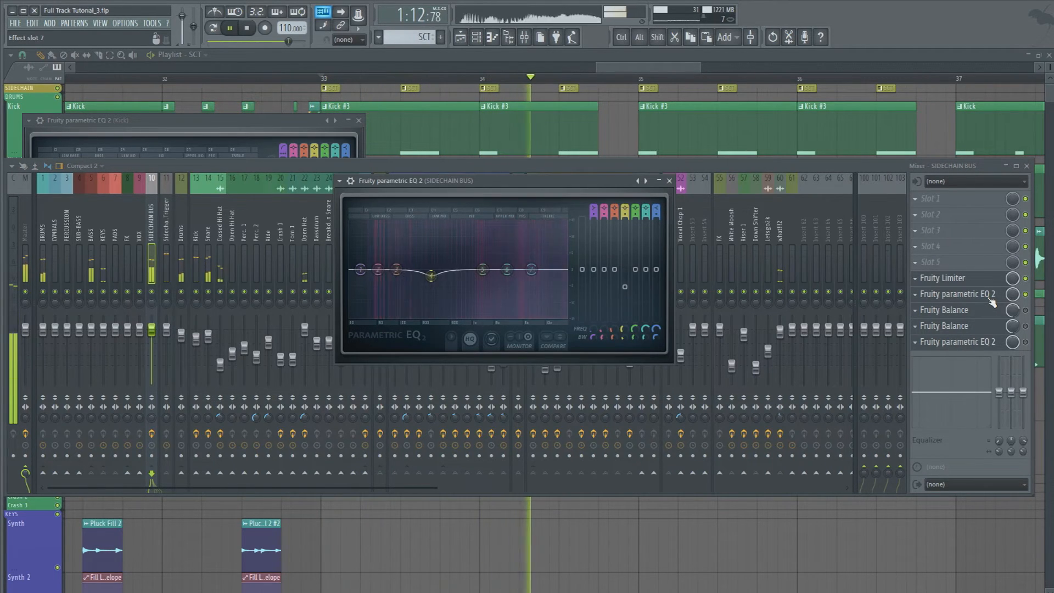
pyautogui.click(985, 342)
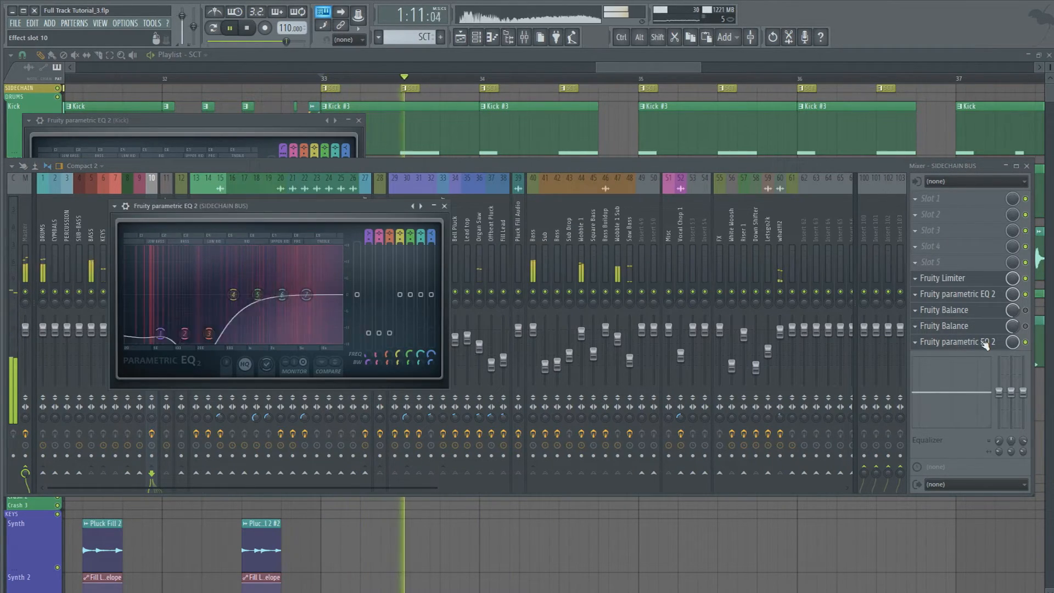
pyautogui.press('space')
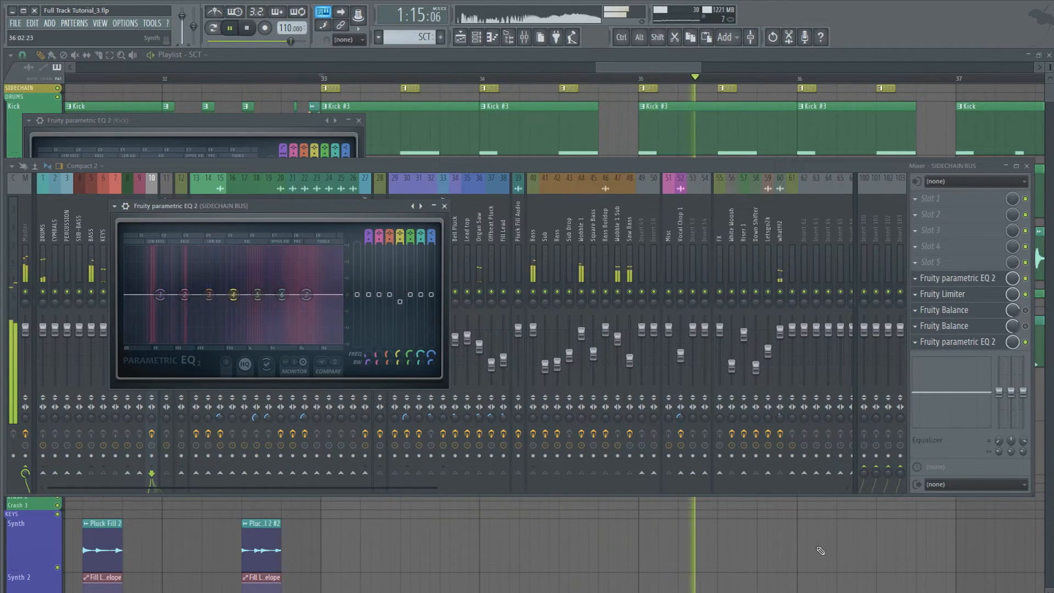
# Play the arrangement from bar 25 while reviewing the synth, bass and FX tracks.
pyautogui.click(618, 72)
pyautogui.moveTo(618, 71); pyautogui.dragTo(636, 69)
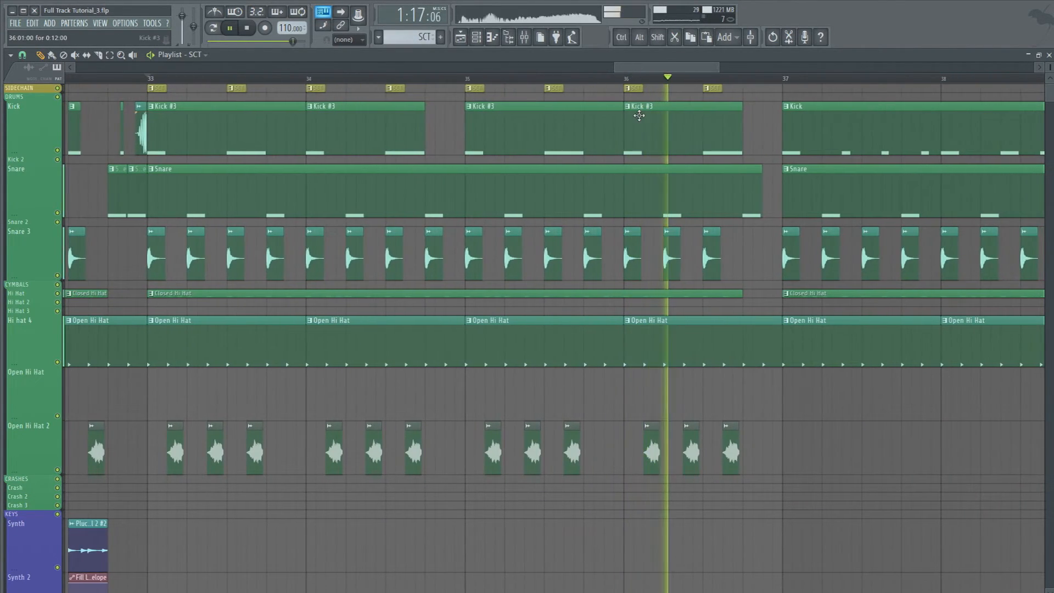
pyautogui.click(524, 37)
pyautogui.press('space')
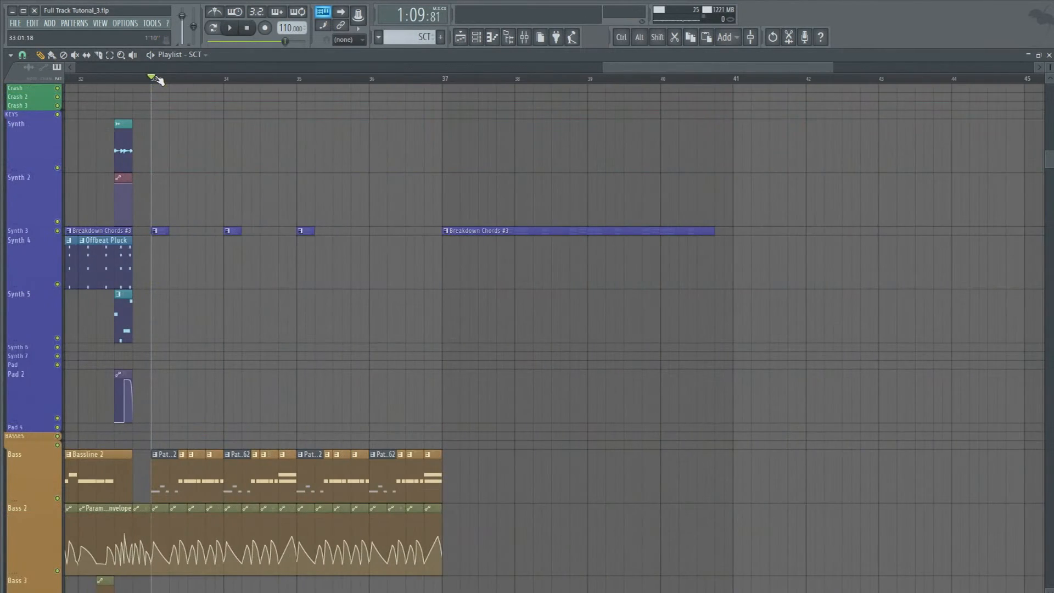
pyautogui.scroll(-3, 157, 80)
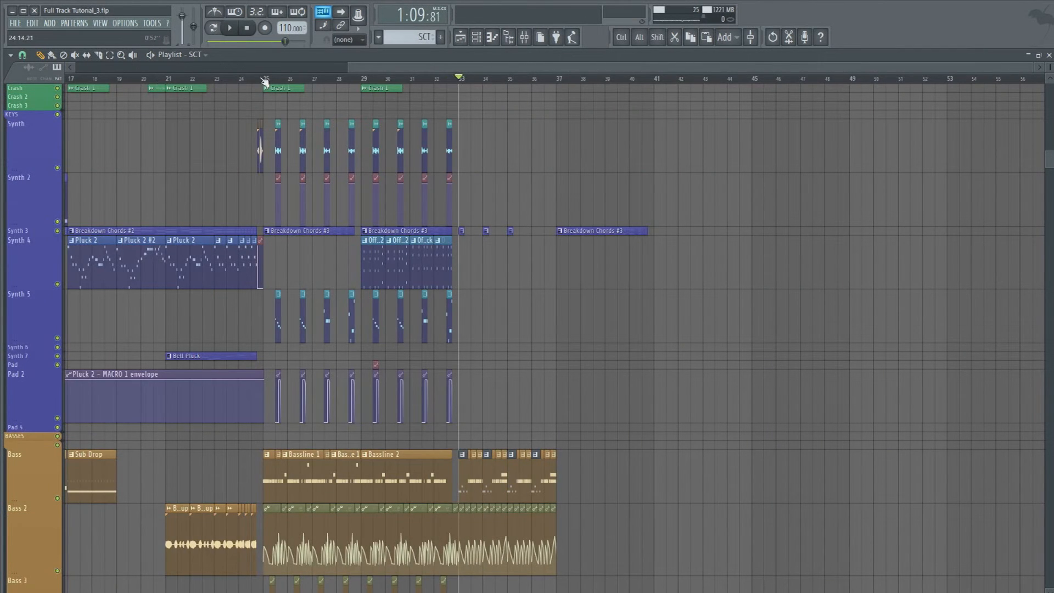
pyautogui.scroll(-10, 412, 329)
pyautogui.scroll(3, 357, 294)
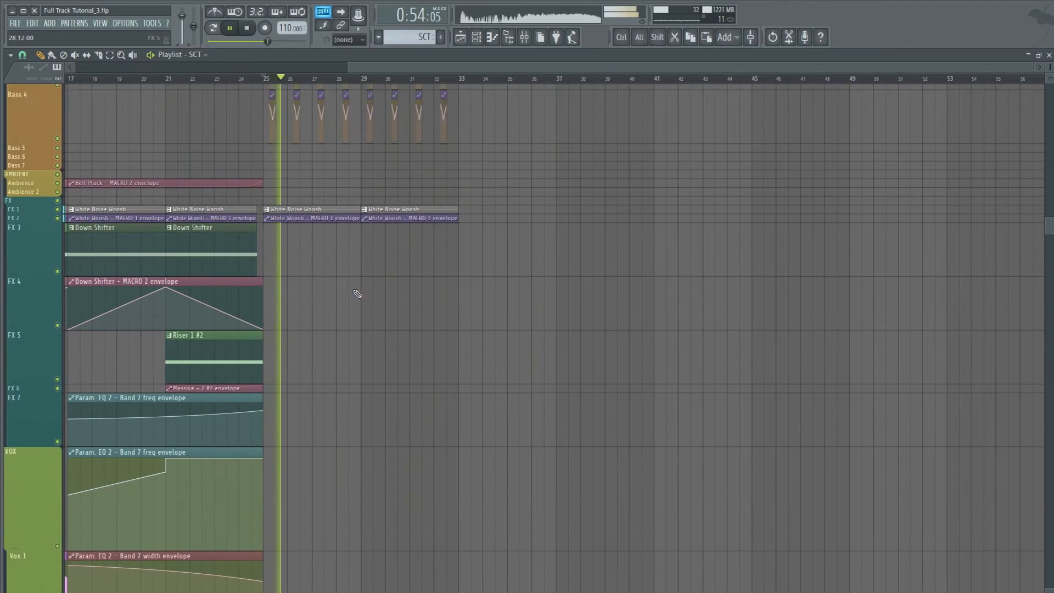
pyautogui.scroll(3, 357, 294)
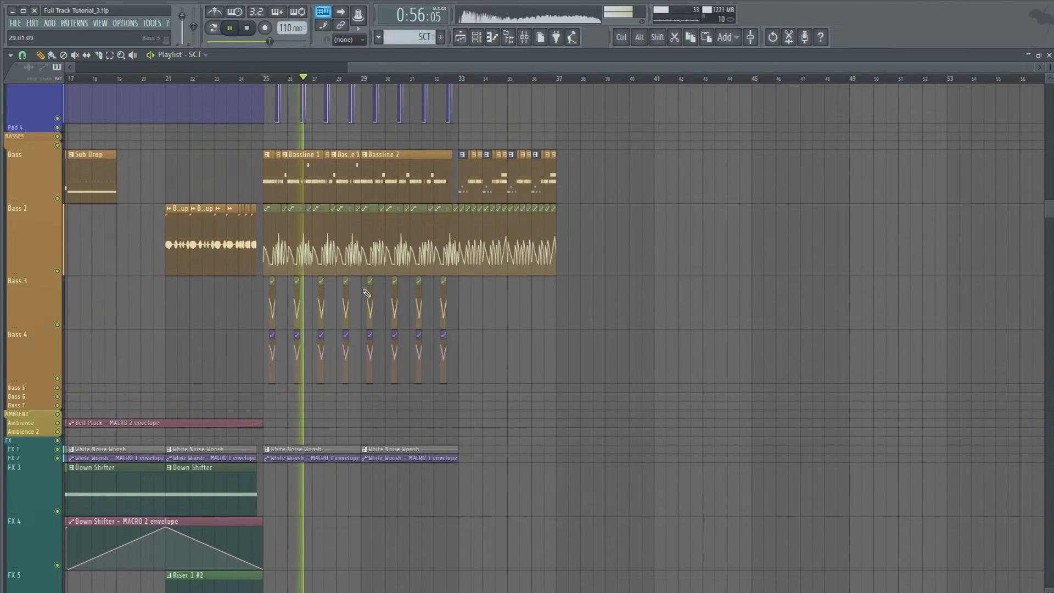
pyautogui.scroll(3, 465, 82)
pyautogui.press('space')
# Replace the opening Bass clips at bars 33 and 35 with Bassline 1, and copy the Bass 3 and Bass 4 envelope clips to beat two of each.
pyautogui.moveTo(519, 67); pyautogui.dragTo(489, 67)
pyautogui.click(527, 81)
pyautogui.press('space')
pyautogui.scroll(3, 527, 80)
pyautogui.press('space')
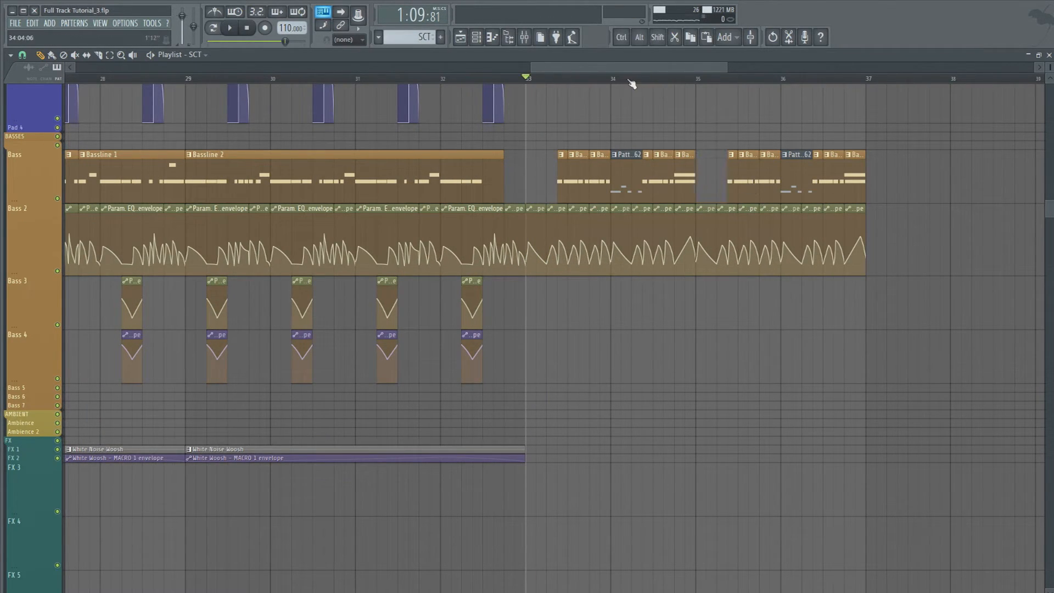
pyautogui.moveTo(605, 65); pyautogui.dragTo(550, 65)
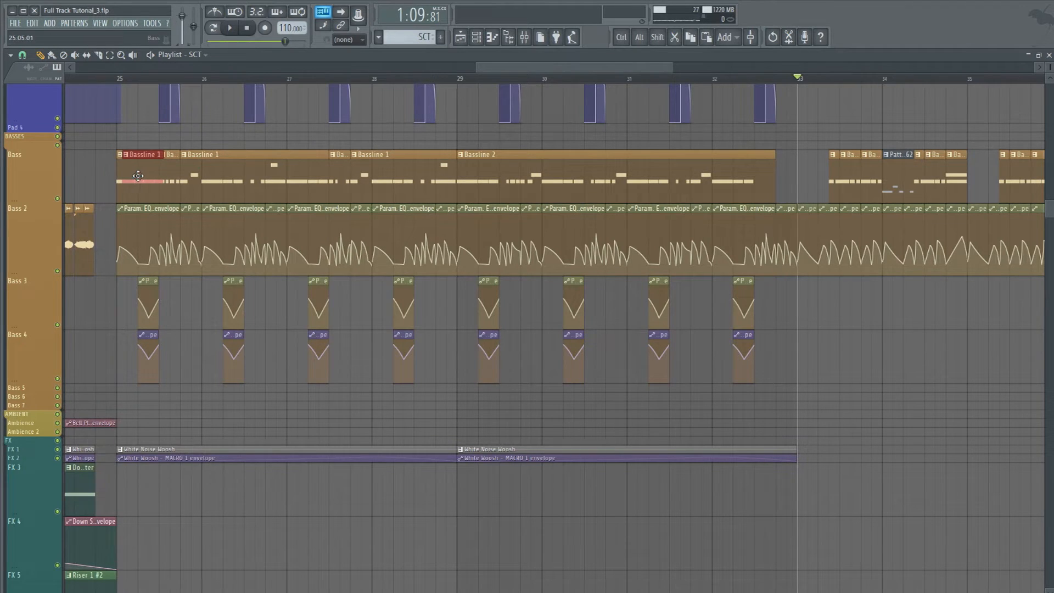
pyautogui.scroll(5, 811, 89)
pyautogui.scroll(4, 674, 79)
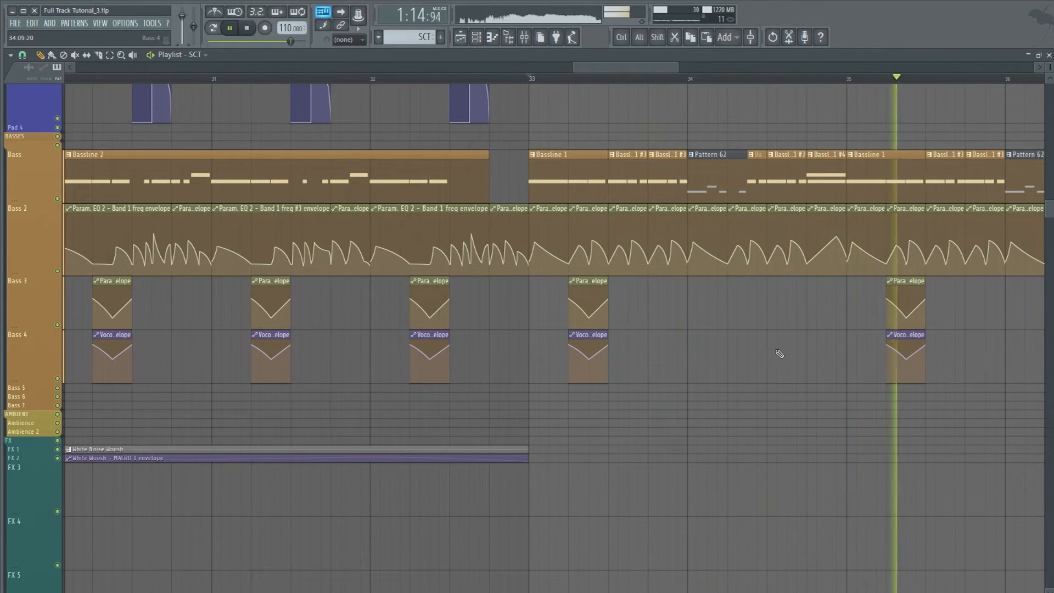
# Copy the pluck fill audio and Fill Lead envelope clips on Synth and Synth 2 to the third beats of bars 33, 35 and 36.
pyautogui.scroll(5, 779, 352)
pyautogui.scroll(-3, 778, 353)
pyautogui.scroll(6, 778, 352)
pyautogui.press('space')
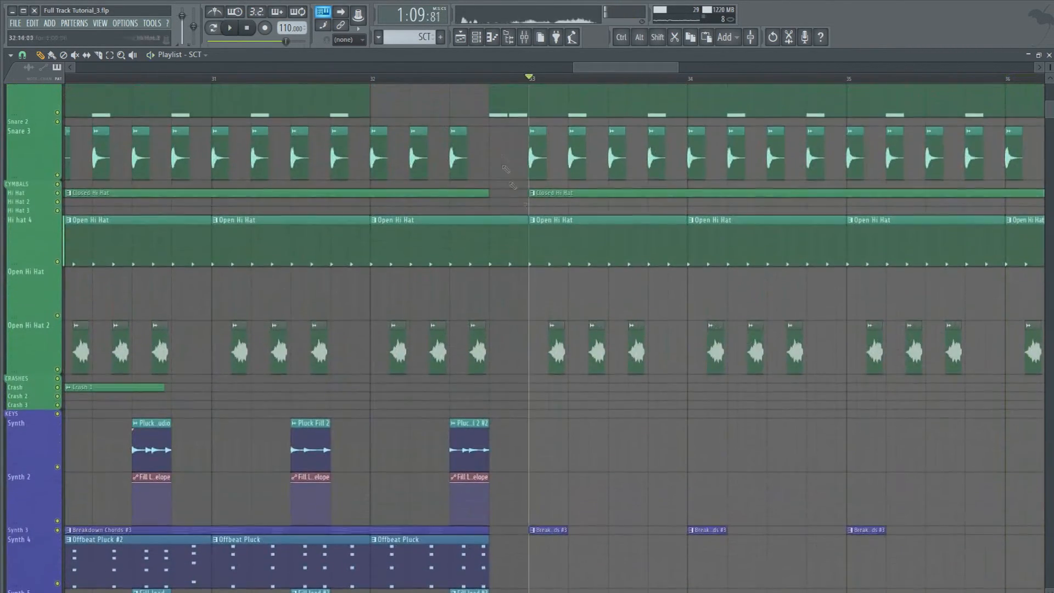
pyautogui.press('pagedown')
pyautogui.press('pagedown')
pyautogui.moveTo(280, 448); pyautogui.dragTo(511, 495)
pyautogui.hotkey('ctrl', 'b')
pyautogui.press('space')
pyautogui.scroll(-3, 618, 464)
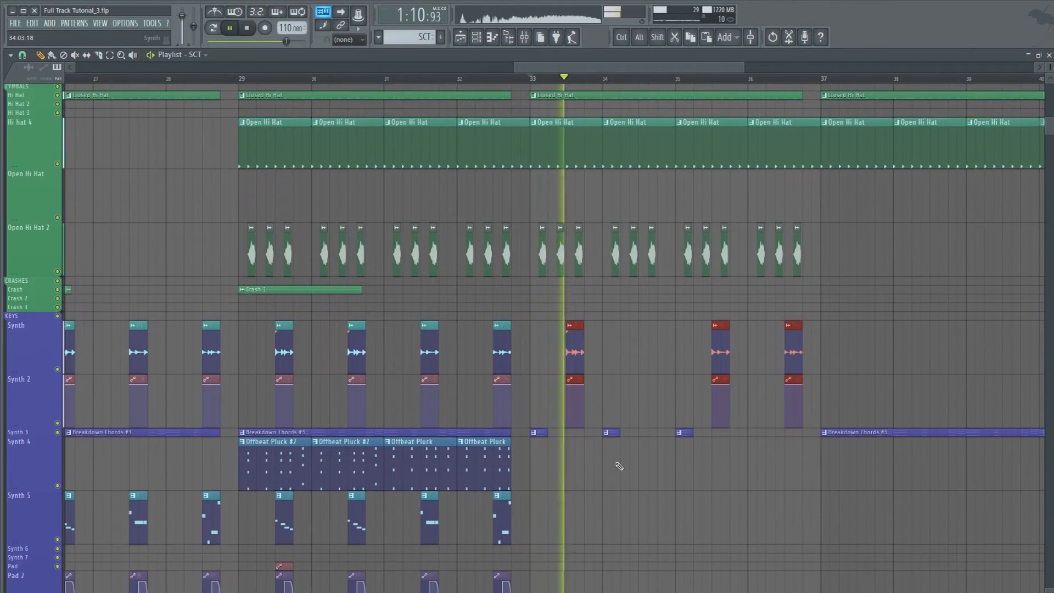
pyautogui.scroll(-6, 618, 463)
pyautogui.press('space')
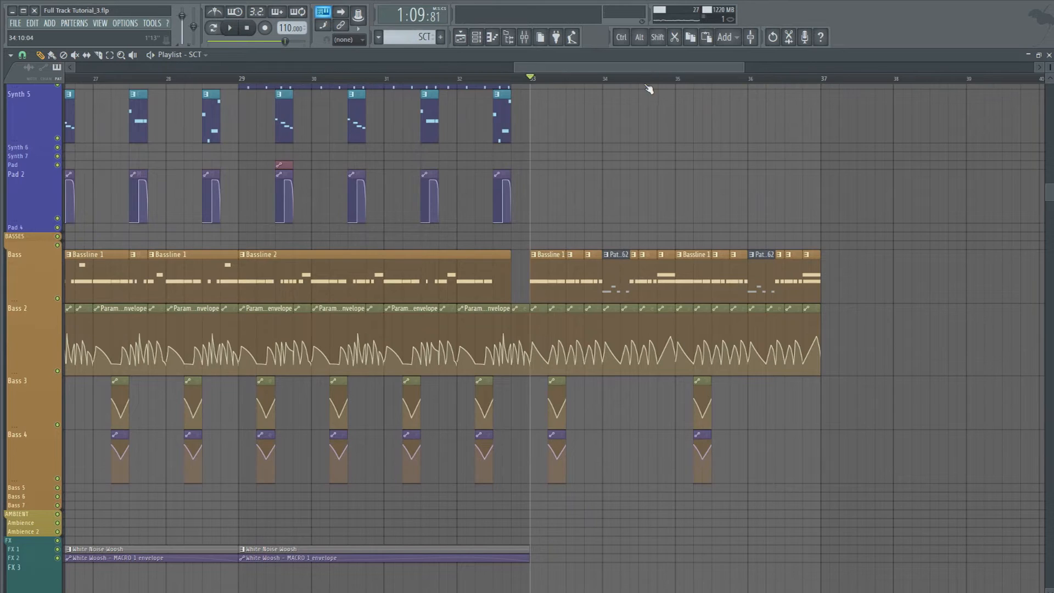
# Lengthen the Bassline 1 clip at bar 33 to three beats and audition it.
pyautogui.keyDown('ctrl'); pyautogui.scroll(3, 648, 90); pyautogui.keyUp('ctrl')
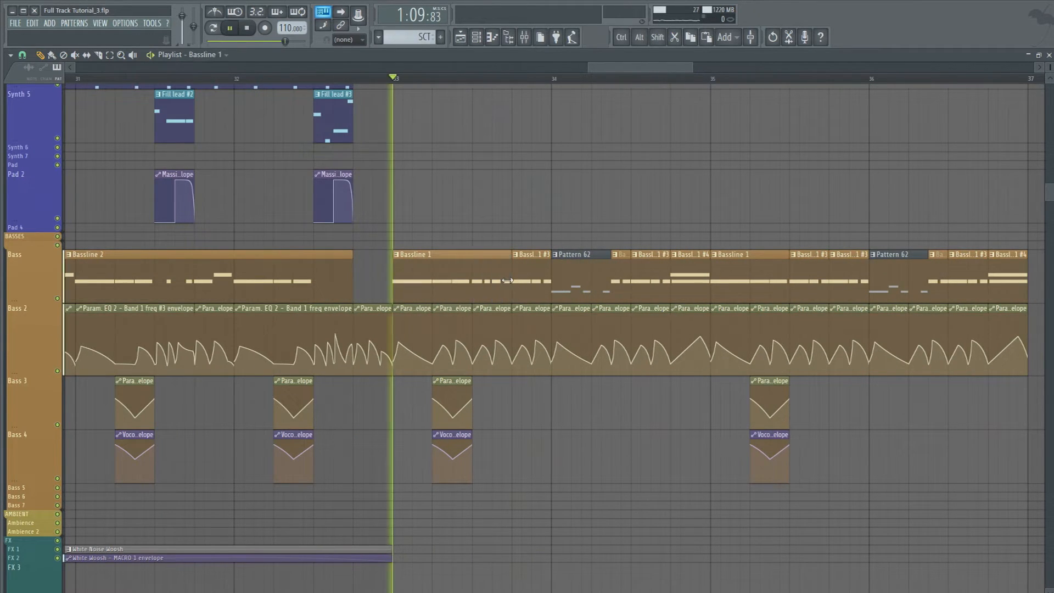
pyautogui.press('space')
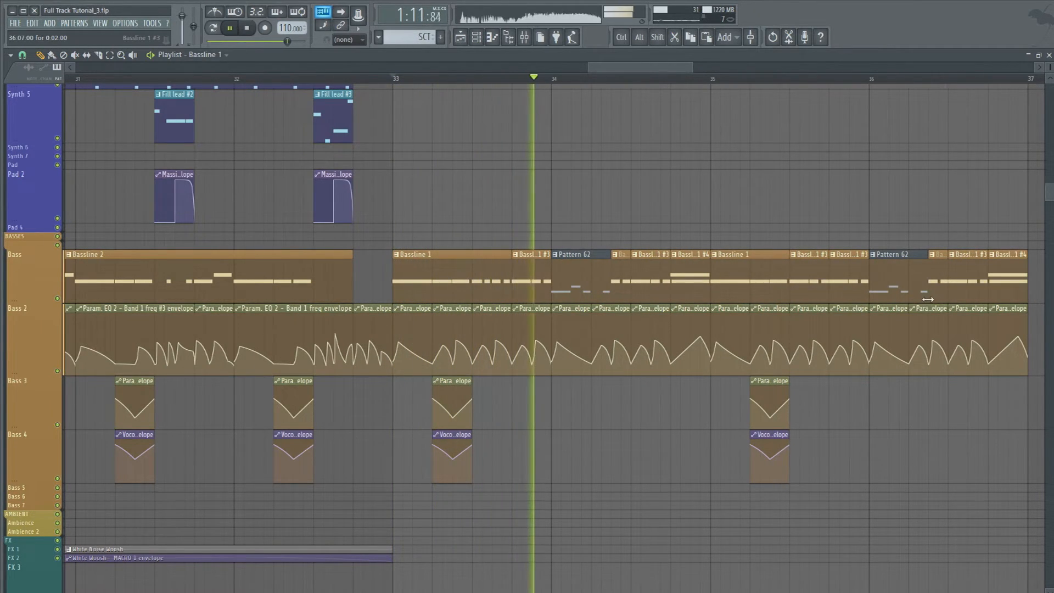
pyautogui.press('space')
pyautogui.press('space')
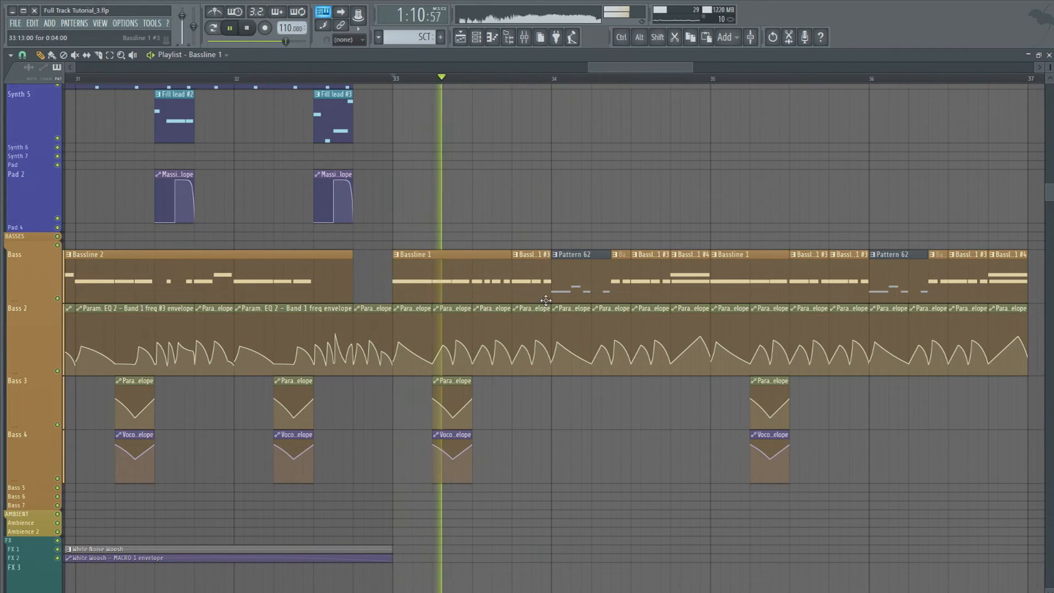
# Replace the Bassline 1 #3 clip on bar 33's last beat with a Bassline 1 copy trimmed to its final beat, and play it back.
pyautogui.rightClick(522, 287)
pyautogui.press('space')
pyautogui.moveTo(450, 202); pyautogui.dragTo(488, 197)
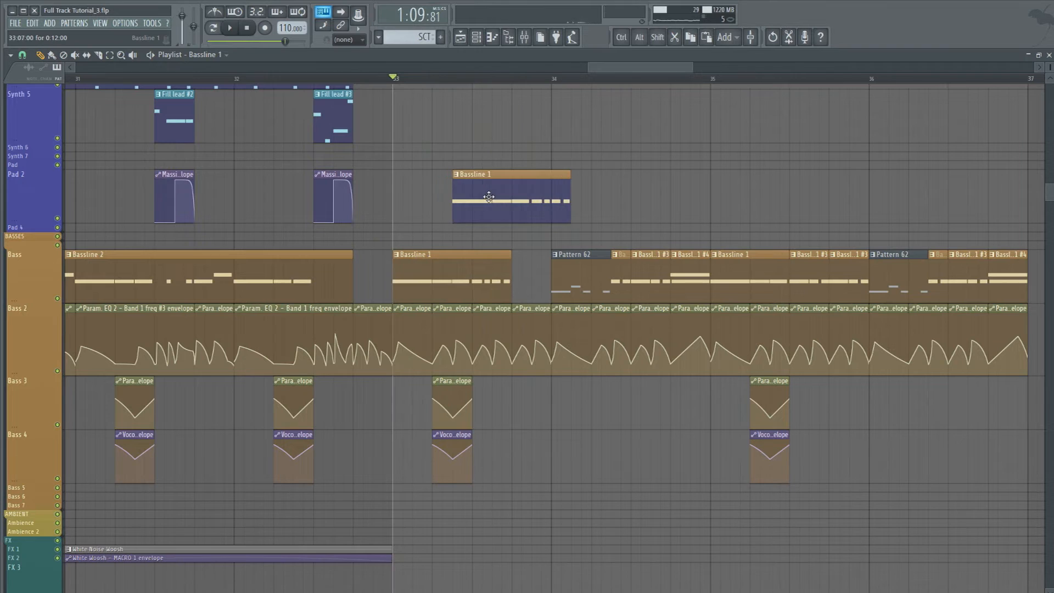
pyautogui.press('space')
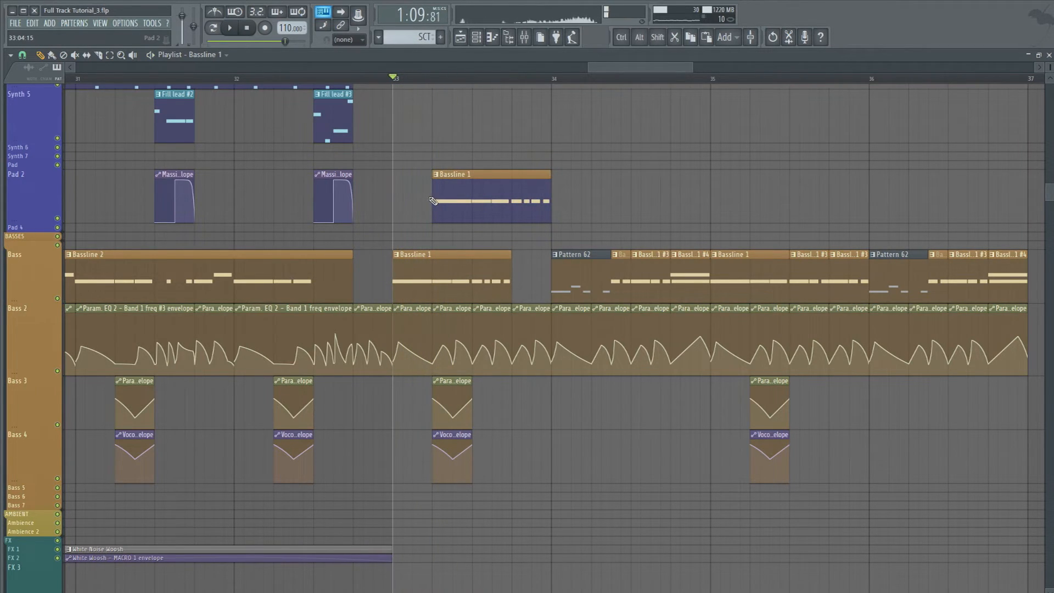
pyautogui.moveTo(432, 198); pyautogui.dragTo(532, 201)
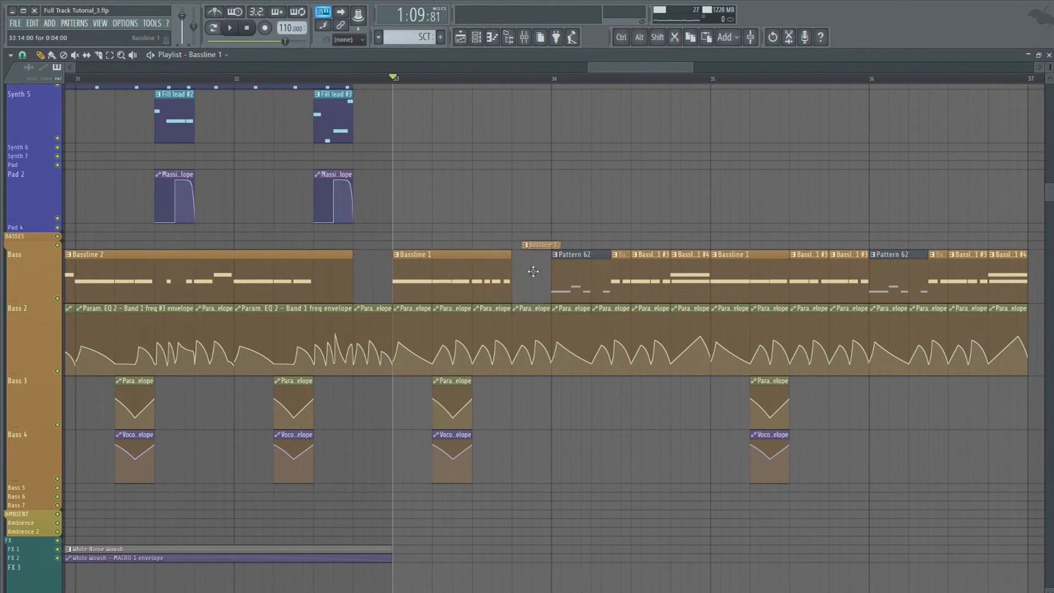
pyautogui.moveTo(532, 265); pyautogui.dragTo(522, 265)
pyautogui.press('space')
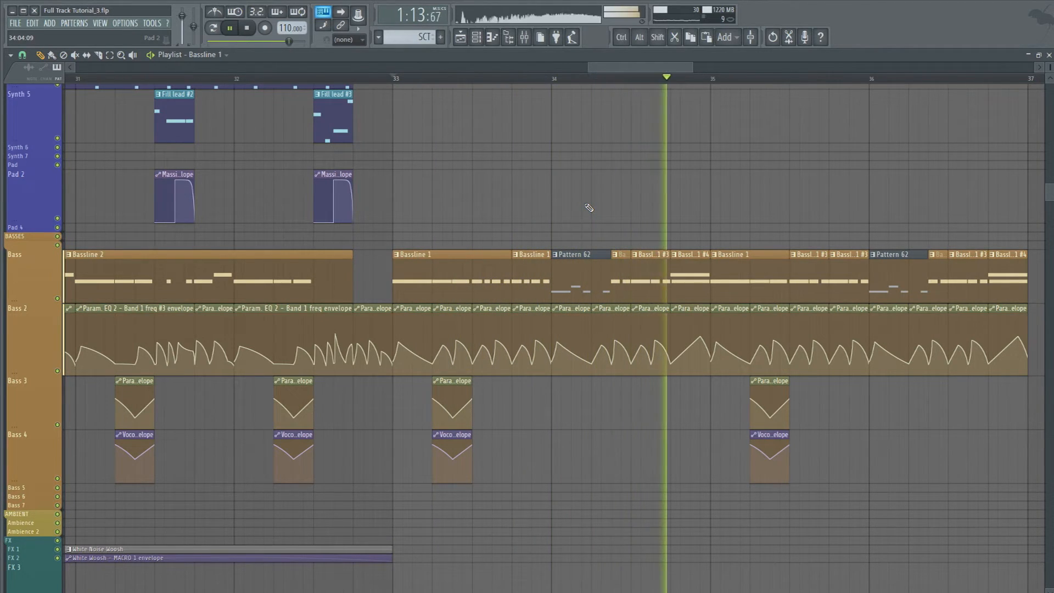
# Replace the Bassline clips in bar 35 with a copy of bar 33's two Bassline 1 clips.
pyautogui.moveTo(647, 79); pyautogui.dragTo(437, 90)
pyautogui.press('space')
pyautogui.moveTo(658, 69); pyautogui.dragTo(677, 82)
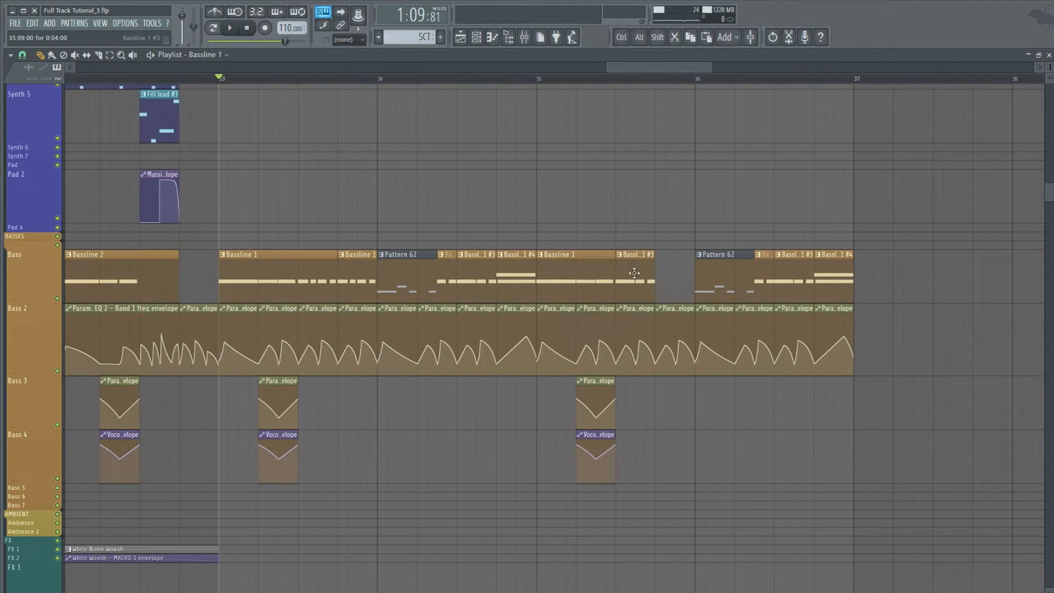
pyautogui.moveTo(249, 283); pyautogui.dragTo(372, 268)
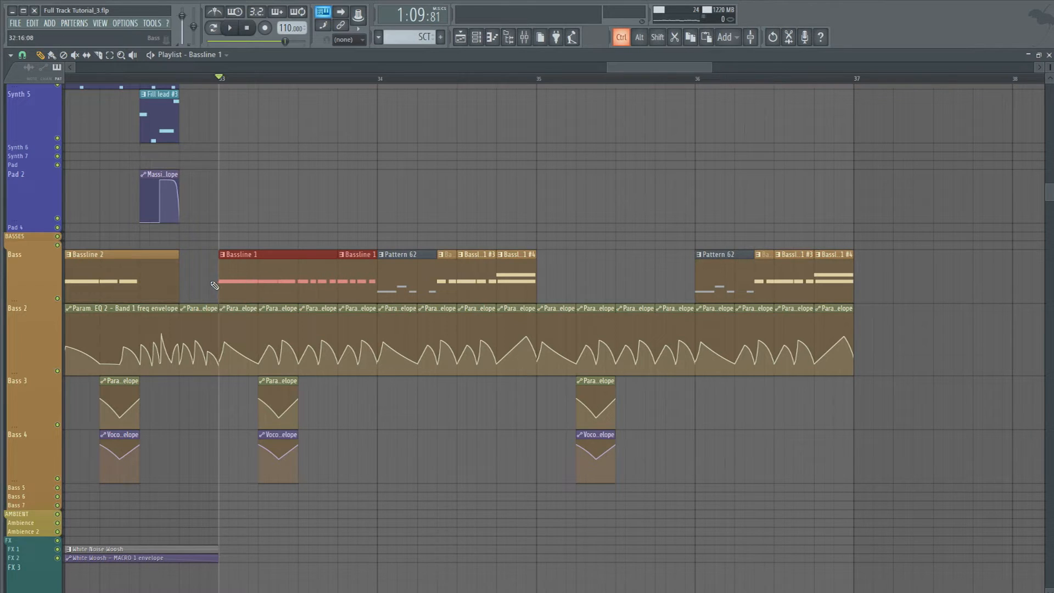
pyautogui.moveTo(260, 281); pyautogui.dragTo(578, 272)
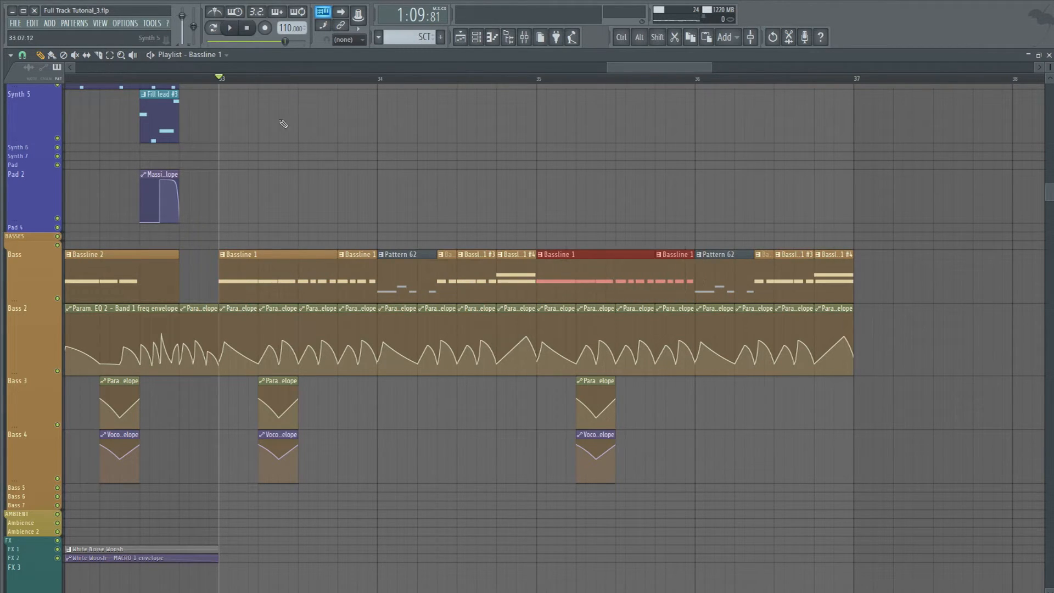
# Start playback from the last beat of bar 33 and make that beat's Bass 2 Band 1 freq envelope clip unique.
pyautogui.click(336, 81)
pyautogui.scroll(3, 338, 85)
pyautogui.press('space')
pyautogui.keyDown('ctrl'); pyautogui.click(380, 415); pyautogui.keyUp('ctrl')
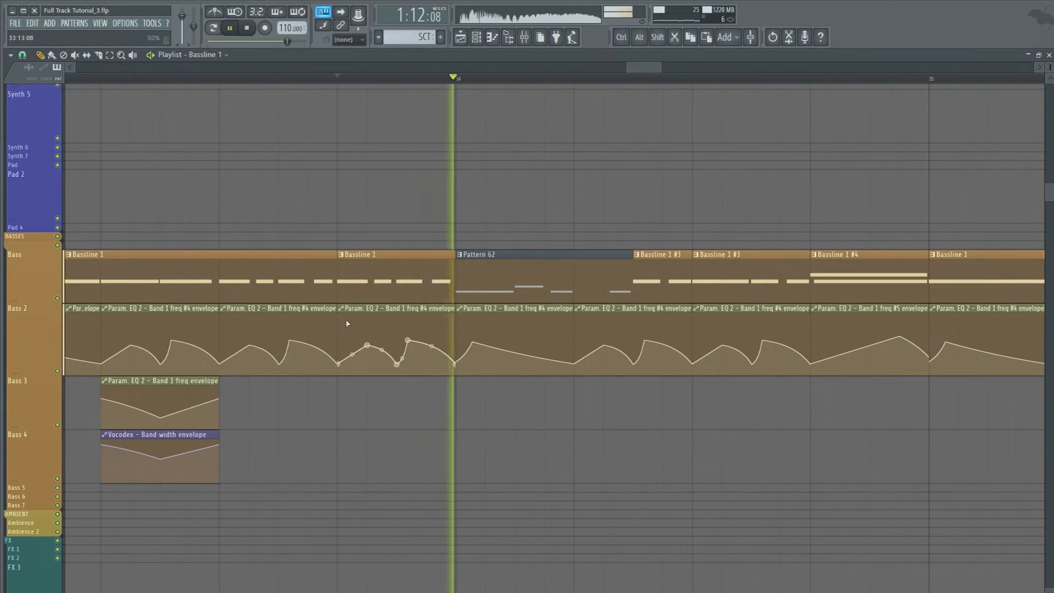
pyautogui.press('space')
pyautogui.click(341, 309)
pyautogui.click(365, 370)
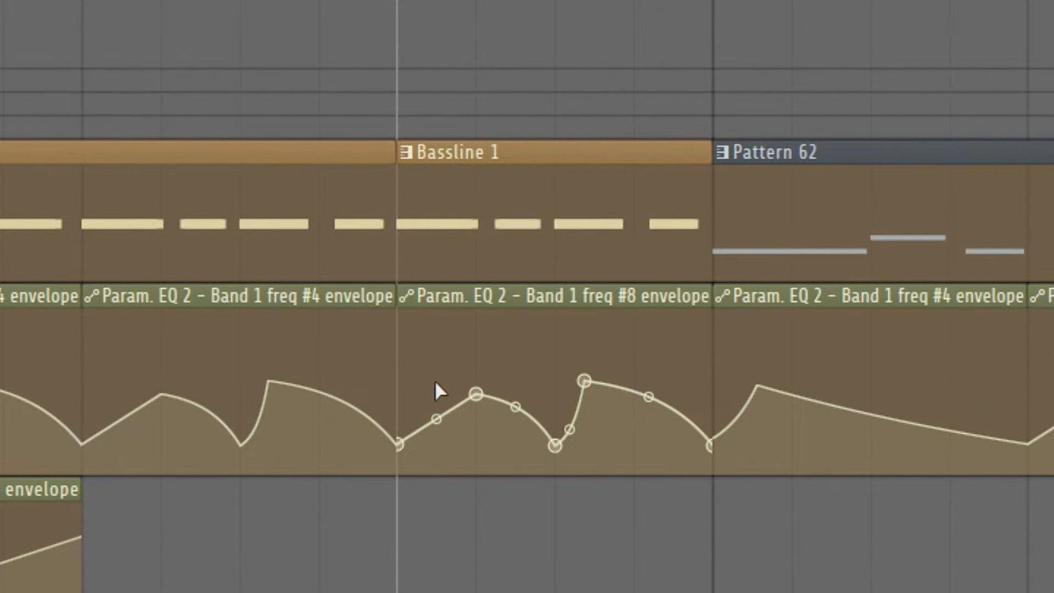
# Reshape the Band 1 freq #8 envelope with extra points so its peaks and dips follow the four bass notes.
pyautogui.moveTo(476, 394); pyautogui.dragTo(437, 382)
pyautogui.moveTo(522, 450); pyautogui.dragTo(471, 436)
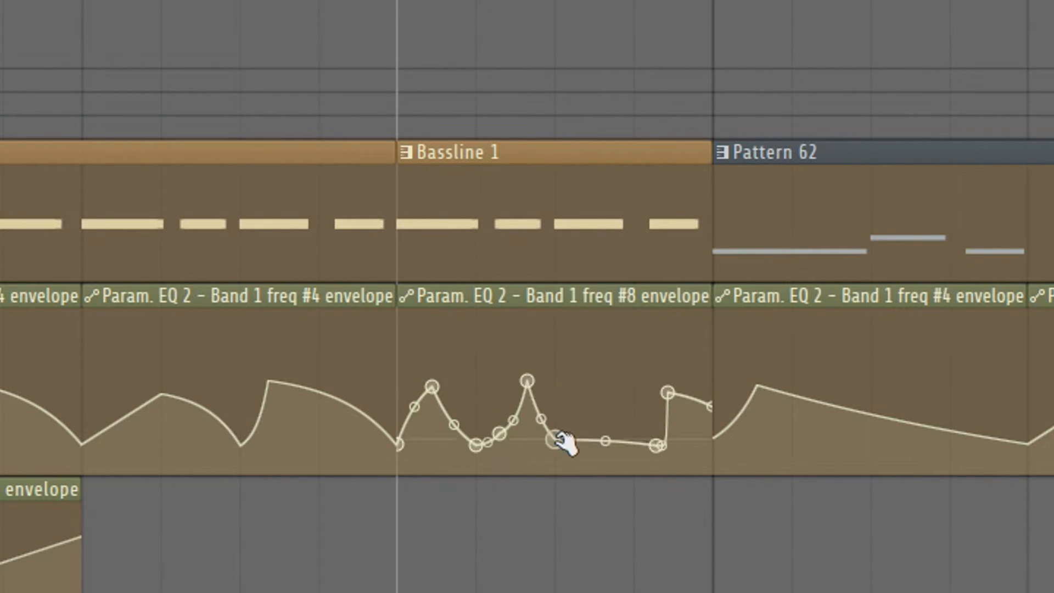
pyautogui.press('space')
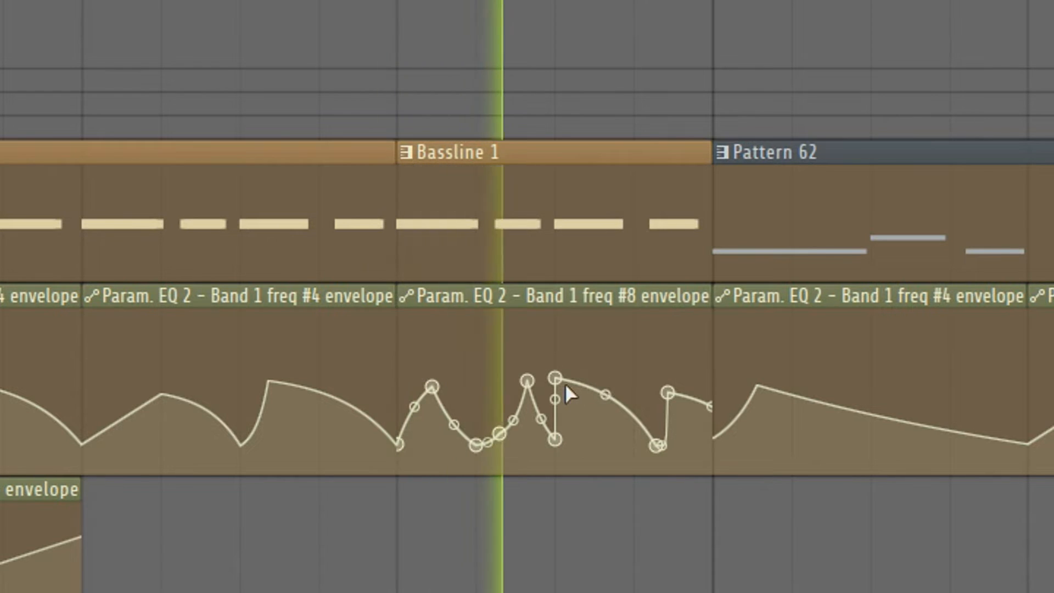
pyautogui.press('space')
pyautogui.moveTo(557, 378); pyautogui.dragTo(557, 395)
pyautogui.press('space')
pyautogui.press('space')
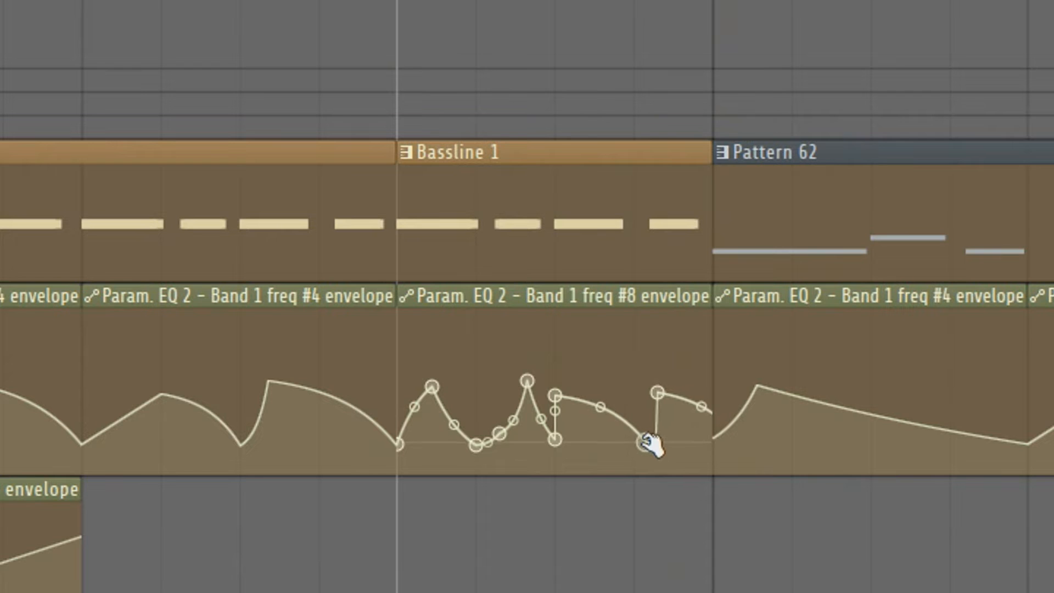
# Raise the third and last peaks of the #8 envelope and lower the second, auditioning between changes.
pyautogui.press('space')
pyautogui.moveTo(642, 392)
pyautogui.mouseDown()
pyautogui.moveTo(665, 390)
pyautogui.moveTo(654, 375)
pyautogui.mouseUp()
pyautogui.press('space')
pyautogui.press('space')
pyautogui.moveTo(558, 396); pyautogui.dragTo(536, 400)
pyautogui.press('space')
pyautogui.press('space')
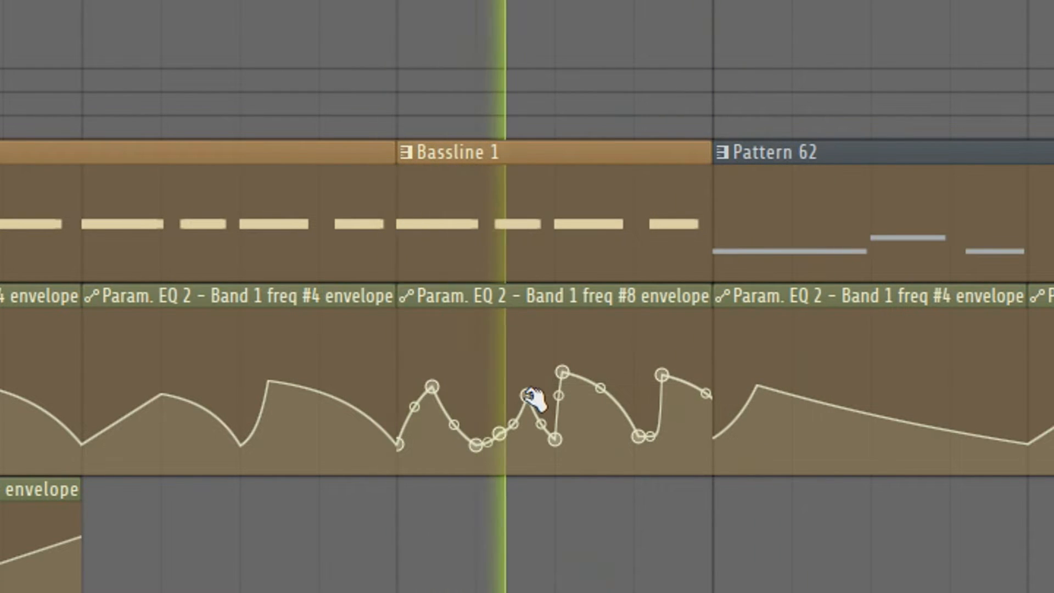
pyautogui.press('space')
# Lower the third peak of the #8 envelope and fine-tune the height of the last peak while auditioning.
pyautogui.moveTo(663, 376); pyautogui.dragTo(666, 396)
pyautogui.press('space')
pyautogui.press('space')
pyautogui.moveTo(562, 373); pyautogui.dragTo(563, 398)
pyautogui.press('space')
pyautogui.press('space')
pyautogui.press('space')
pyautogui.moveTo(666, 398); pyautogui.dragTo(665, 371)
pyautogui.press('space')
pyautogui.moveTo(438, 391); pyautogui.dragTo(517, 366)
pyautogui.press('space')
pyautogui.press('space')
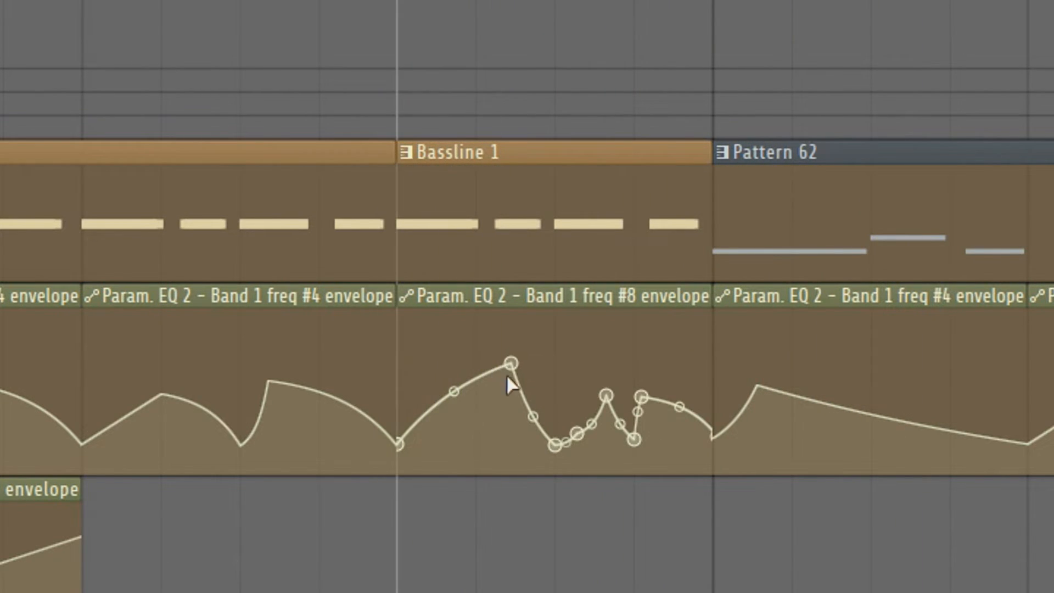
pyautogui.hotkey('ctrl', 'z')
# Raise the first peak of the #8 envelope slightly and audition the beat.
pyautogui.moveTo(432, 386); pyautogui.dragTo(439, 374)
pyautogui.press('space')
pyautogui.press('space')
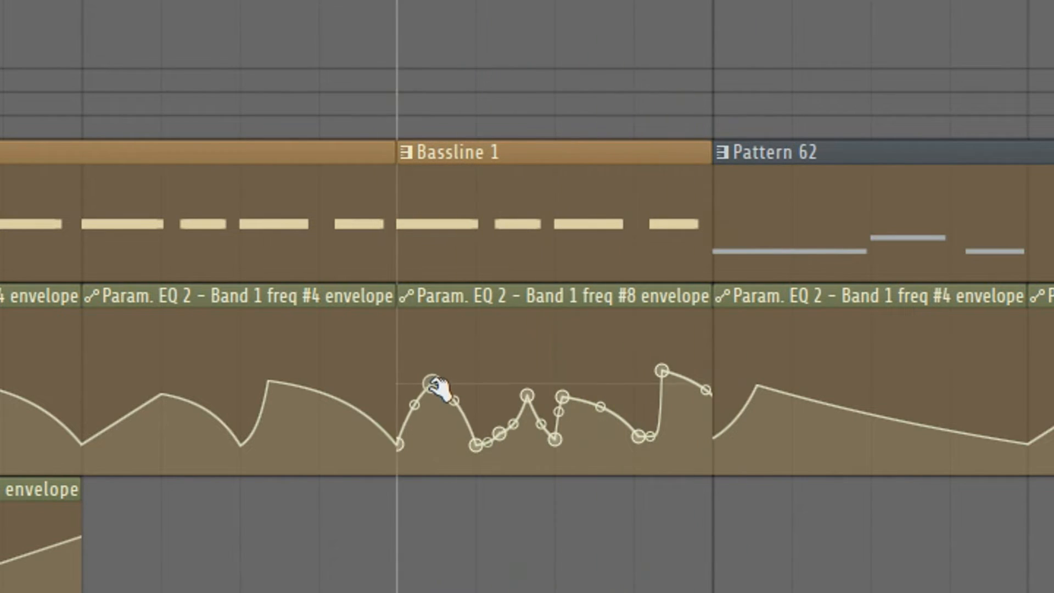
# In Bassline 1, lengthen the Wobble 3 beat-three F#4 note over the removed short note, and repeat this on Wobble 3 Sub.
pyautogui.doubleClick(419, 294)
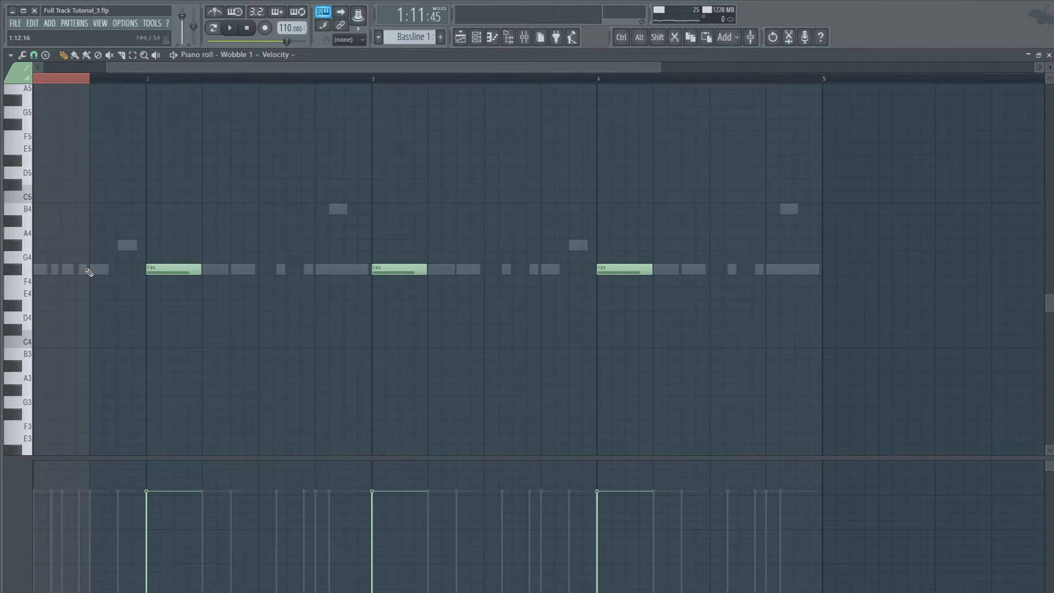
pyautogui.doubleClick(89, 271)
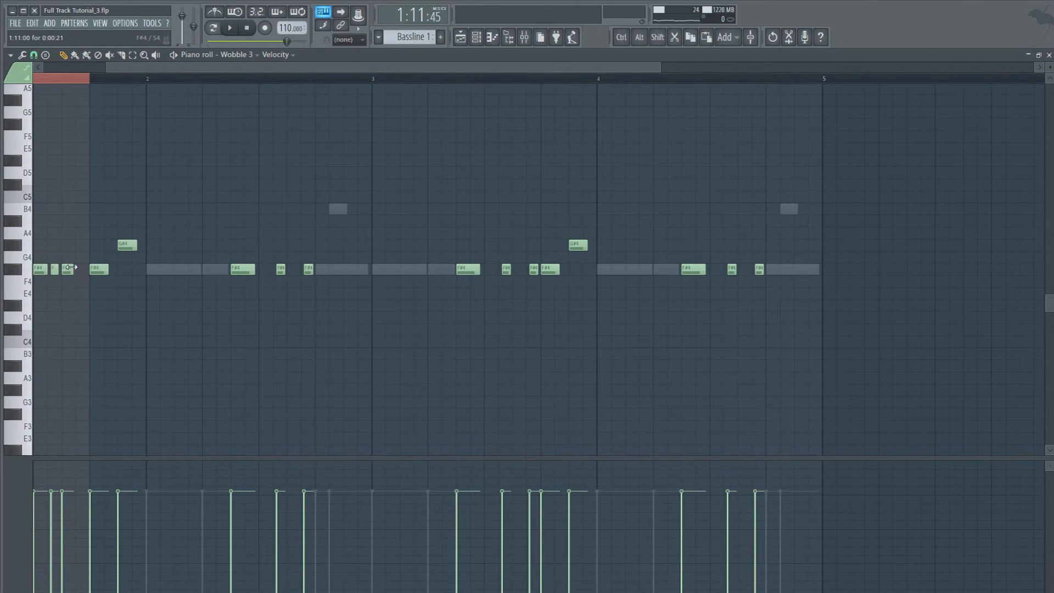
pyautogui.click(241, 53)
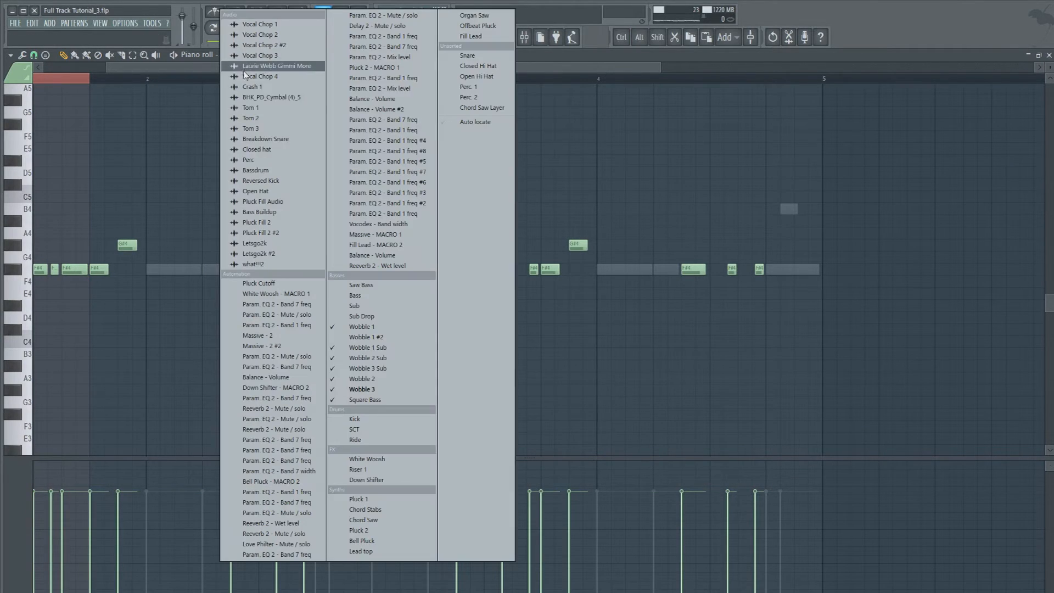
pyautogui.click(377, 372)
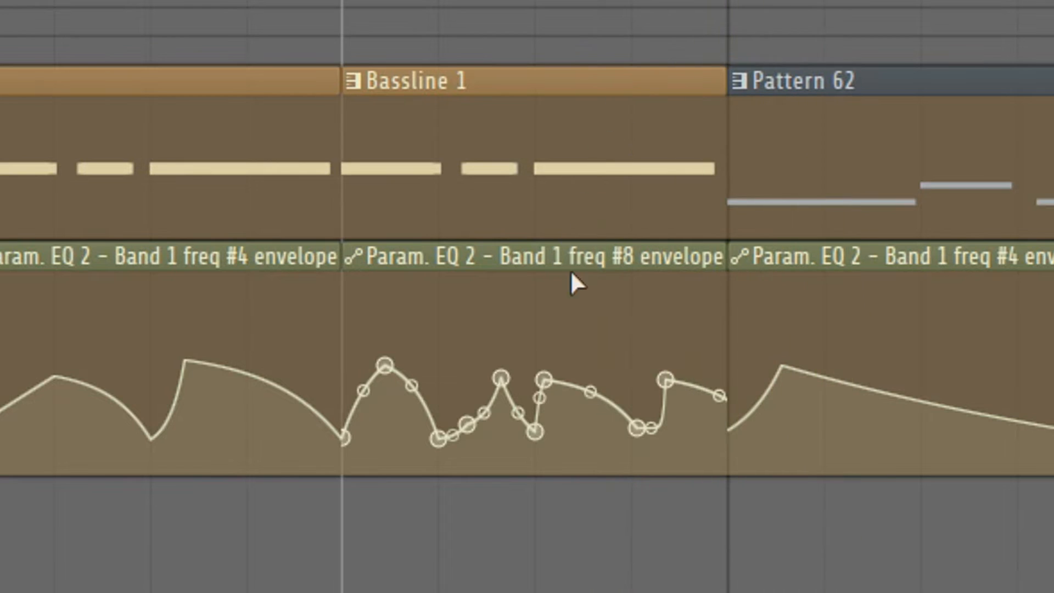
# Delete the last peak and dip points from the Band 1 freq #8 envelope.
pyautogui.rightClick(670, 388)
pyautogui.click(710, 442)
pyautogui.rightClick(638, 428)
pyautogui.click(692, 481)
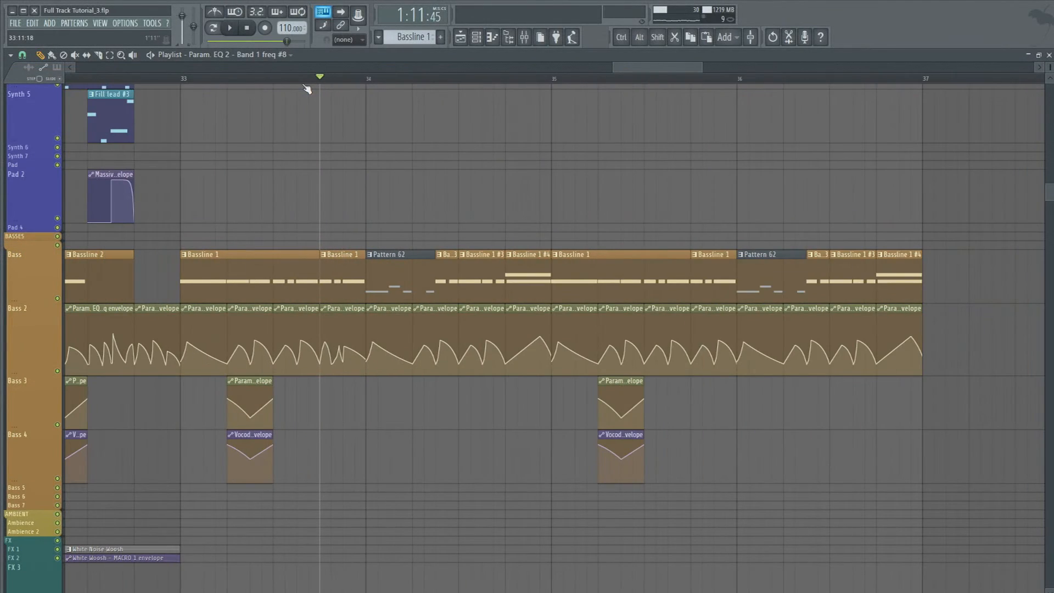
# Replace the Bass 2 envelope clip on the last beat of bar 35 with the Band 1 freq #8 envelope and play the section.
pyautogui.scroll(-3, 233, 82)
pyautogui.click(167, 82)
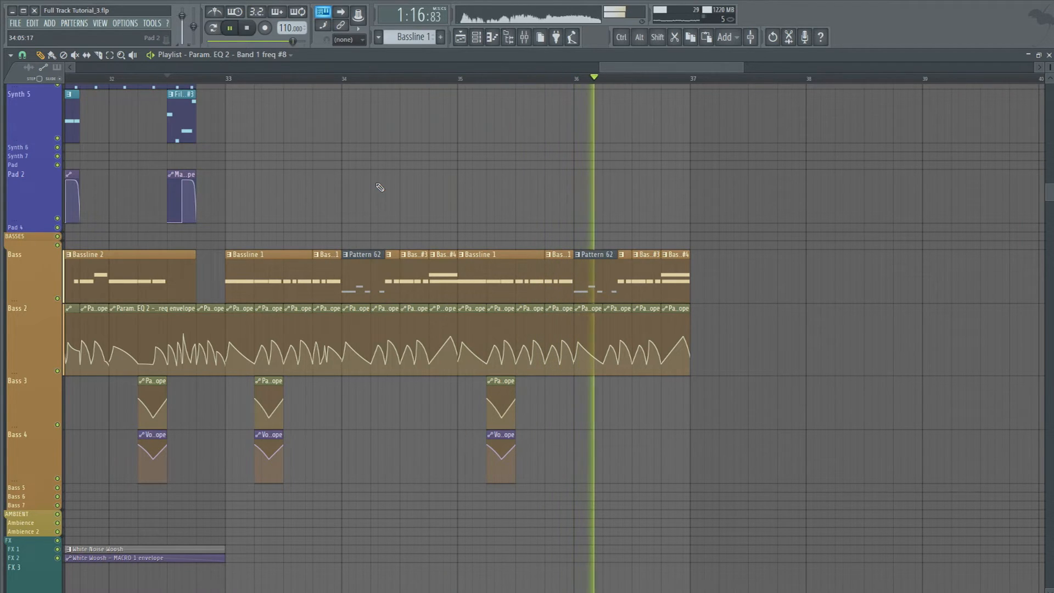
pyautogui.rightClick(562, 310)
pyautogui.press('space')
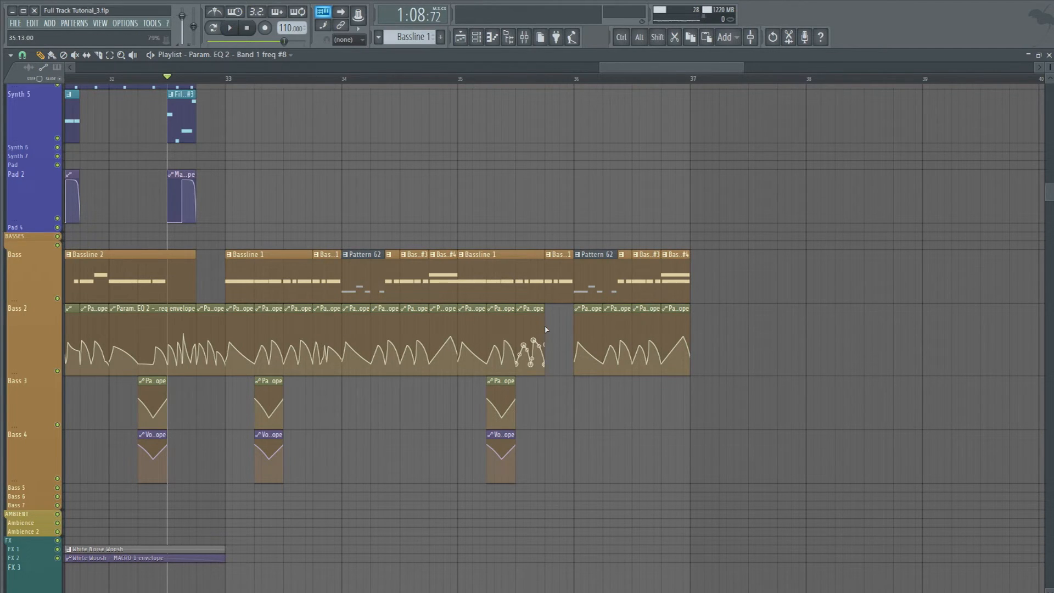
pyautogui.click(547, 327)
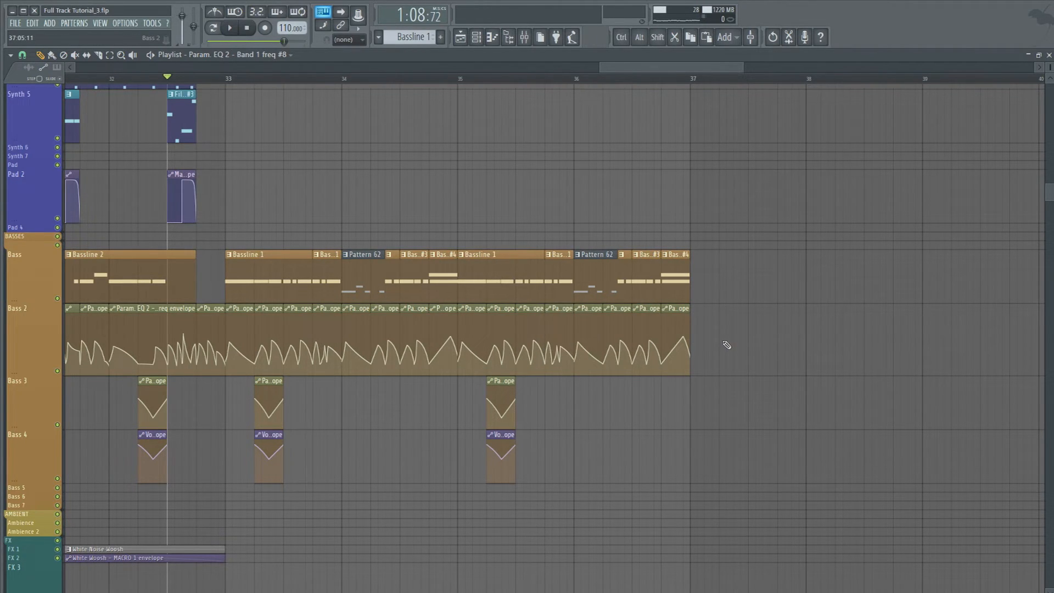
pyautogui.press('space')
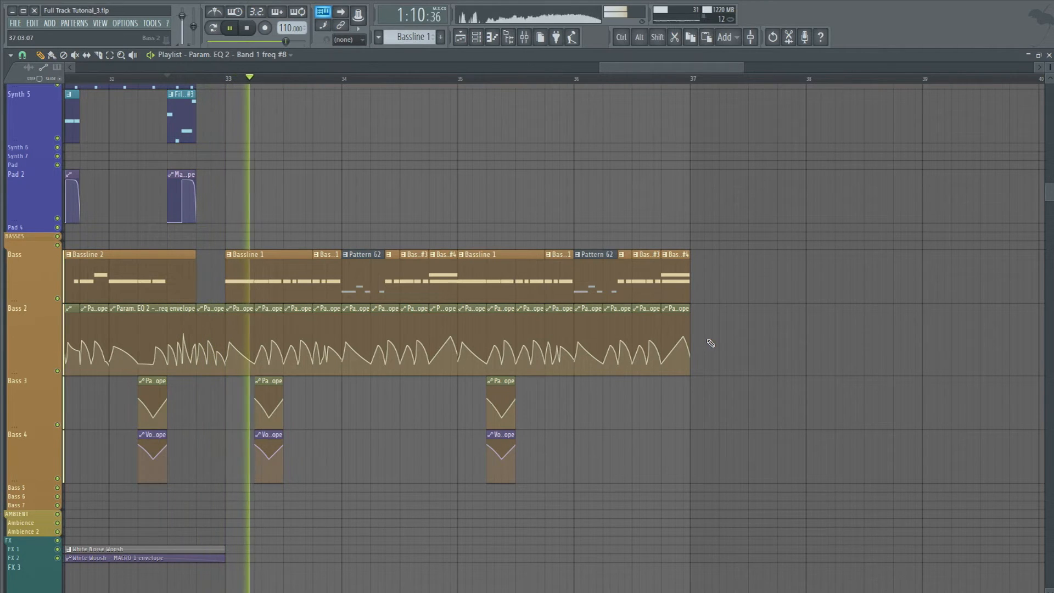
# Trim the bar 36 Open Hi Hat clip on Hi hat 4 to end one beat before bar 37, and play back the section.
pyautogui.scroll(10, 705, 338)
pyautogui.moveTo(686, 337); pyautogui.dragTo(660, 337)
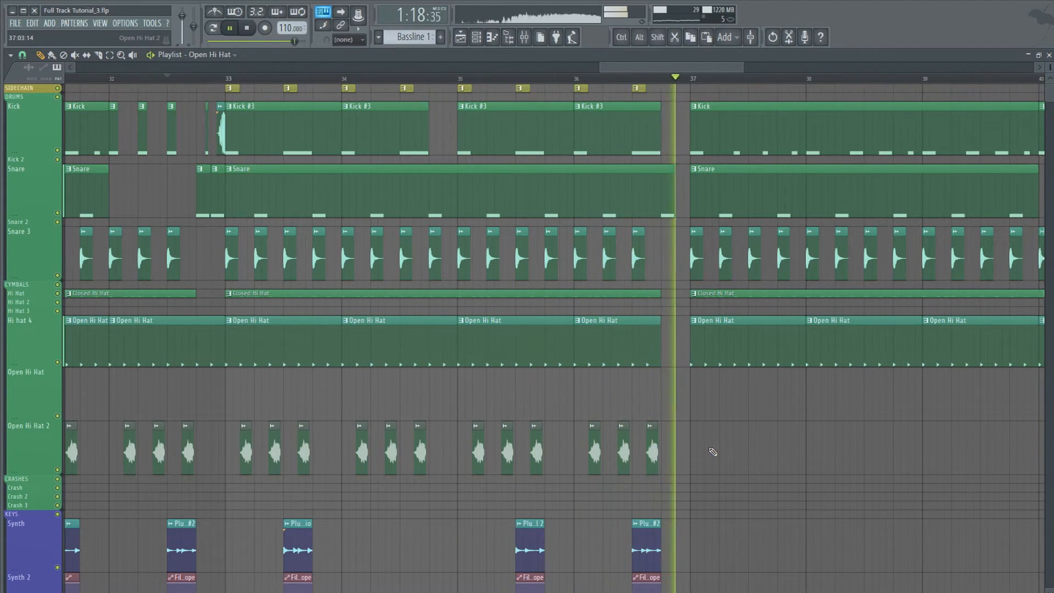
pyautogui.scroll(-10, 714, 452)
pyautogui.press('space')
pyautogui.moveTo(891, 507); pyautogui.dragTo(229, 250)
pyautogui.scroll(10, 308, 306)
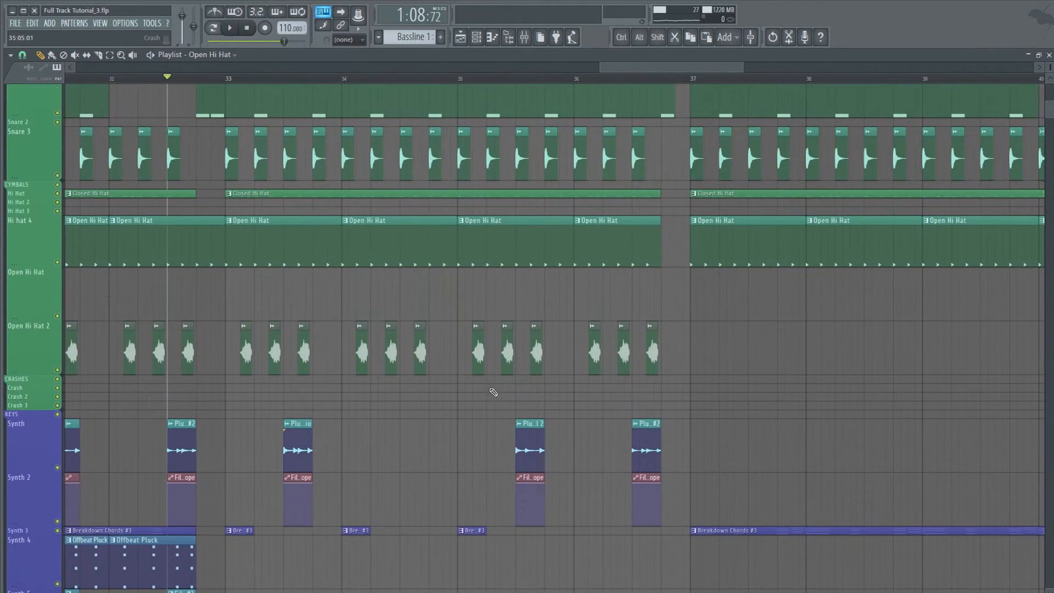
# Duplicate the bass clips and their envelopes from bars 33–36 onto bars 37–40.
pyautogui.scroll(-3, 622, 418)
pyautogui.rightClick(707, 430)
pyautogui.scroll(-8, 681, 423)
pyautogui.scroll(2, 659, 418)
pyautogui.moveTo(865, 464); pyautogui.dragTo(231, 153)
pyautogui.scroll(10, 245, 164)
pyautogui.scroll(-9, 242, 447)
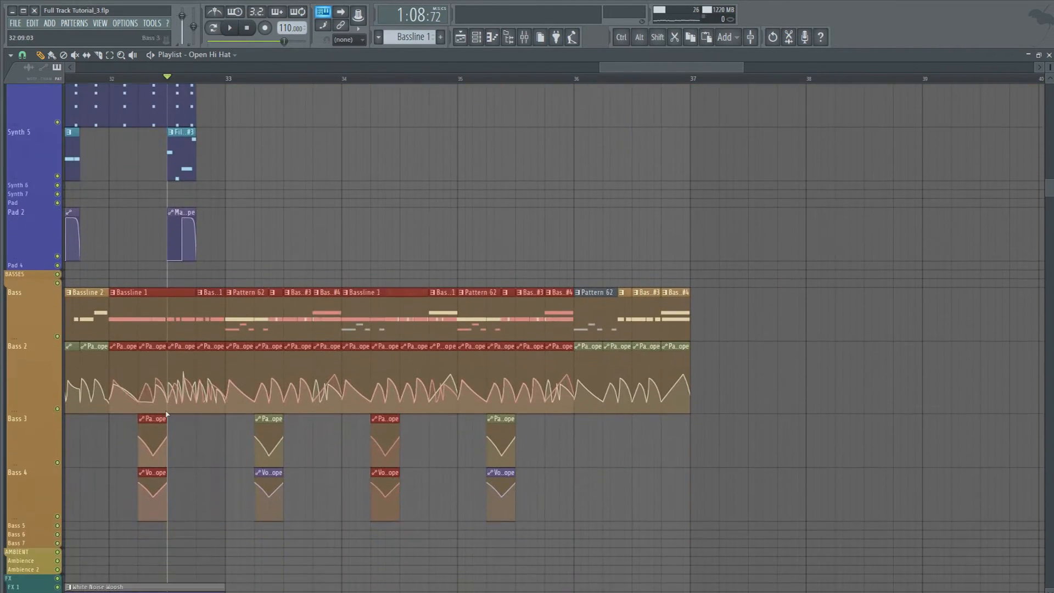
pyautogui.hotkey('ctrl', 'b')
pyautogui.moveTo(688, 312); pyautogui.dragTo(703, 312)
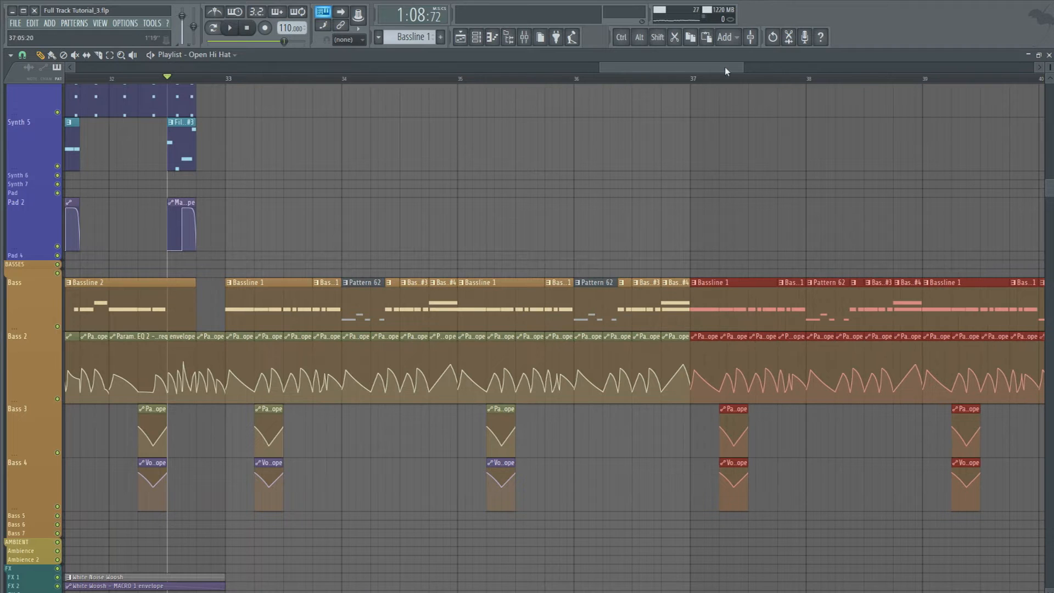
# Play the arrangement from bar 23 into the drop.
pyautogui.scroll(-8, 738, 81)
pyautogui.moveTo(459, 82); pyautogui.dragTo(438, 82)
pyautogui.press('space')
pyautogui.keyDown('ctrl'); pyautogui.click(798, 157); pyautogui.keyUp('ctrl')
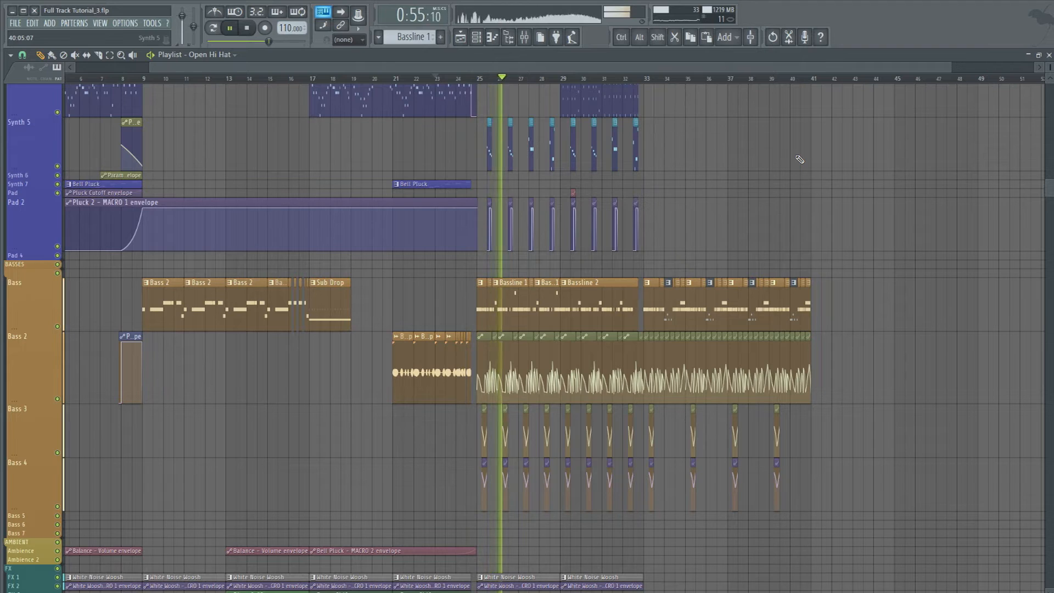
pyautogui.press('space')
# In Bassline 1 #8, split the last F#4 note into two short F#4 notes on Wobble 3 and Wobble 3 Sub.
pyautogui.scroll(5, 511, 88)
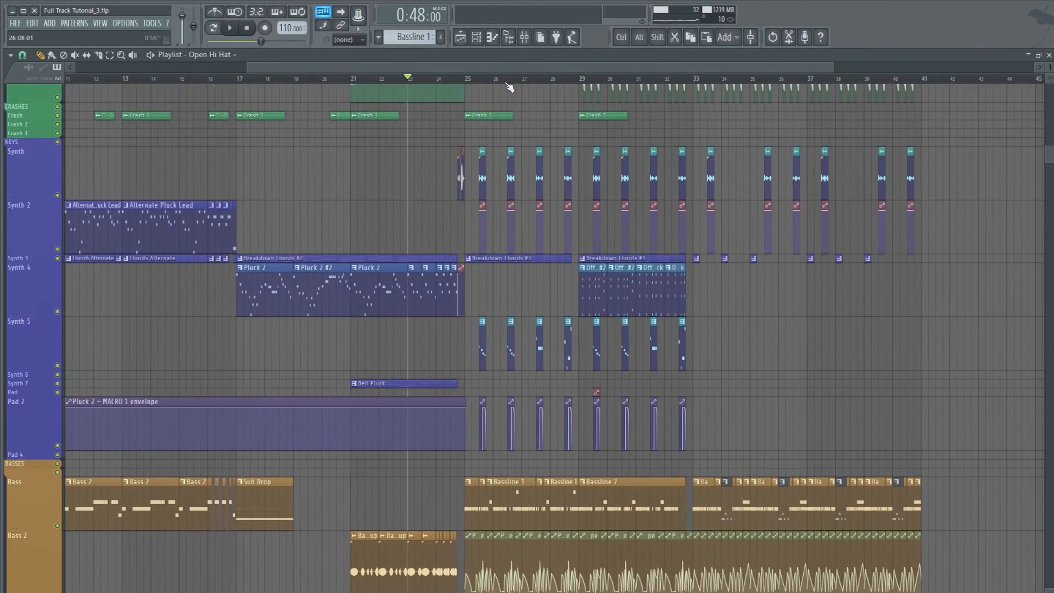
pyautogui.scroll(3, 508, 88)
pyautogui.scroll(-6, 494, 92)
pyautogui.scroll(3, 482, 82)
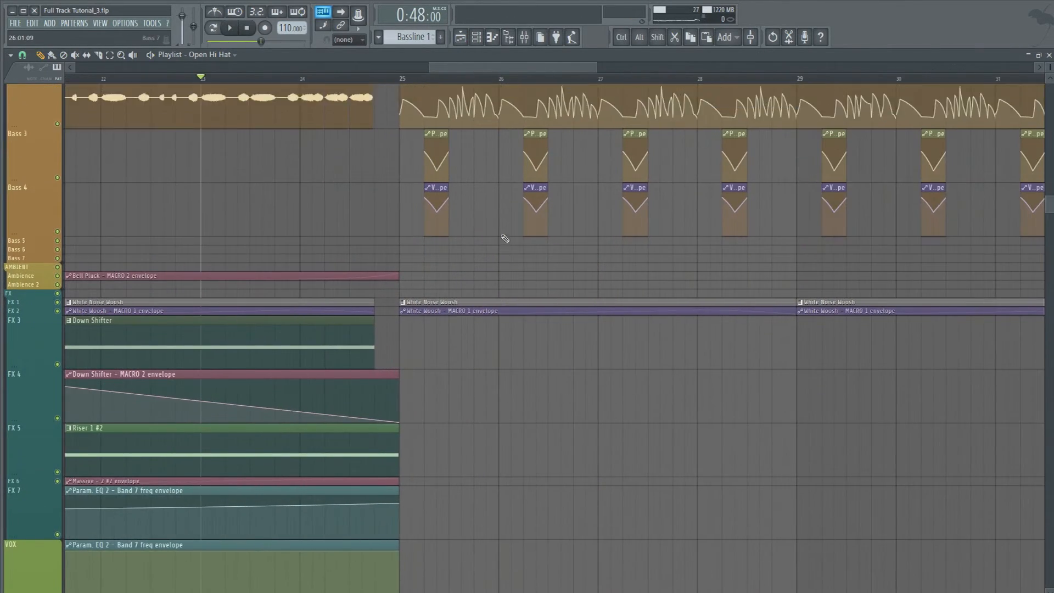
pyautogui.scroll(5, 505, 238)
pyautogui.scroll(-7, 532, 90)
pyautogui.moveTo(529, 68); pyautogui.dragTo(580, 68)
pyautogui.scroll(5, 207, 225)
pyautogui.scroll(1, 101, 127)
pyautogui.click(105, 184)
pyautogui.click(134, 246)
pyautogui.doubleClick(121, 199)
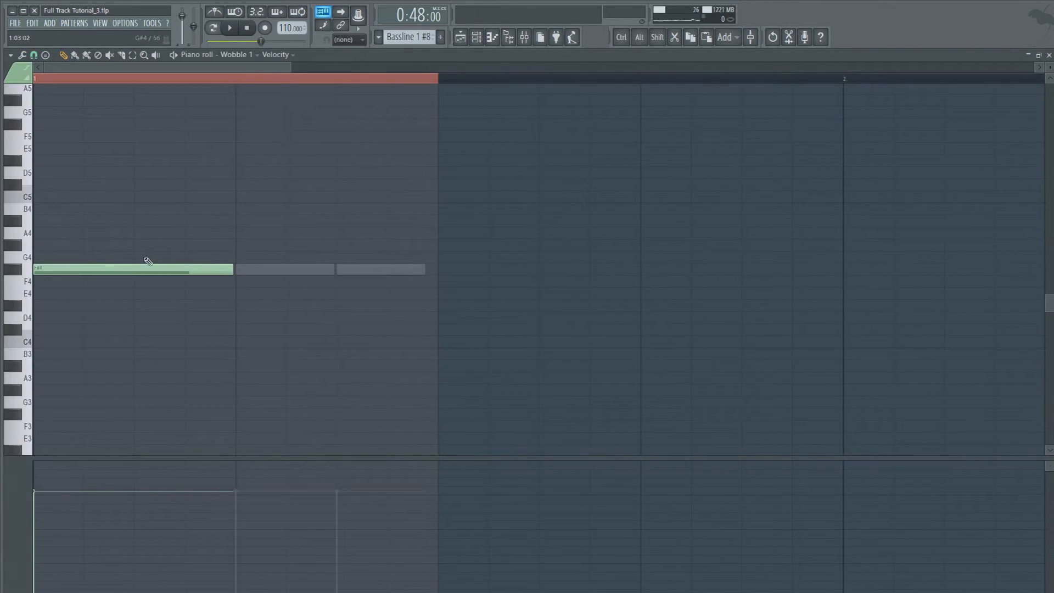
pyautogui.doubleClick(373, 269)
pyautogui.keyDown('alt'); pyautogui.click(396, 269); pyautogui.keyUp('alt')
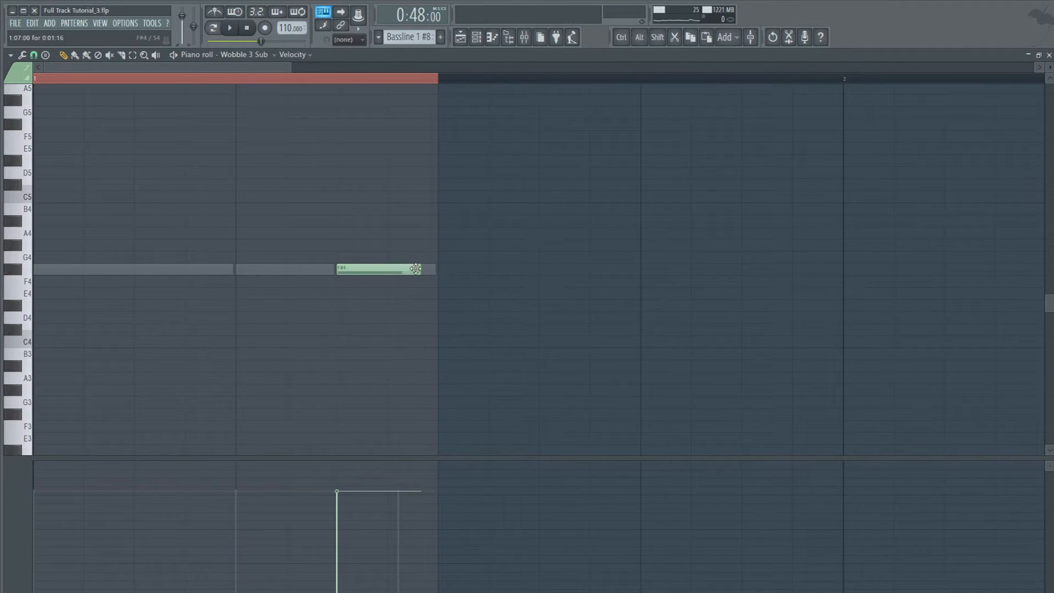
pyautogui.moveTo(399, 271); pyautogui.dragTo(412, 271)
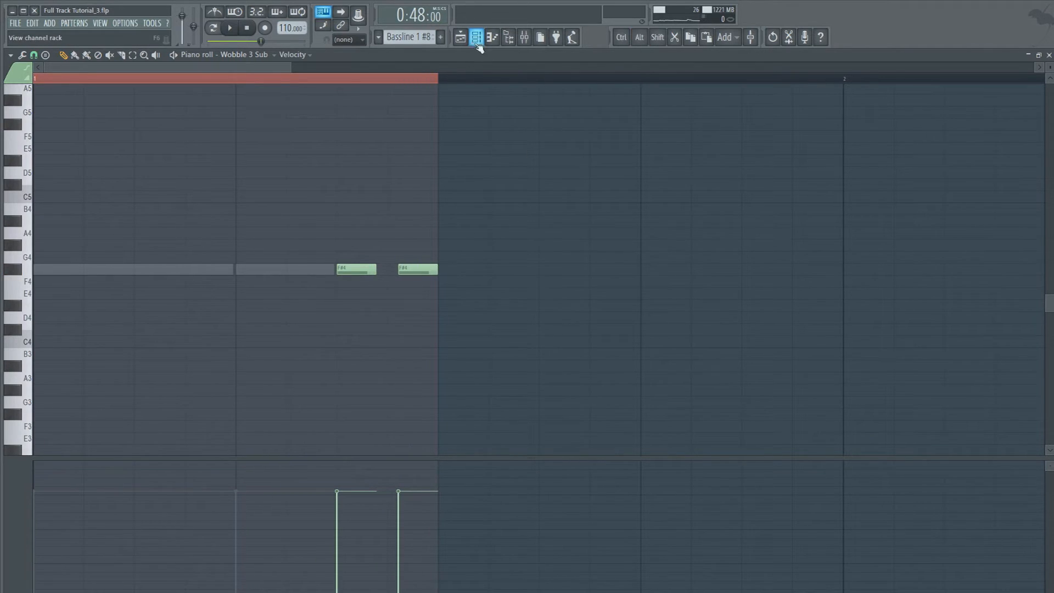
pyautogui.click(460, 37)
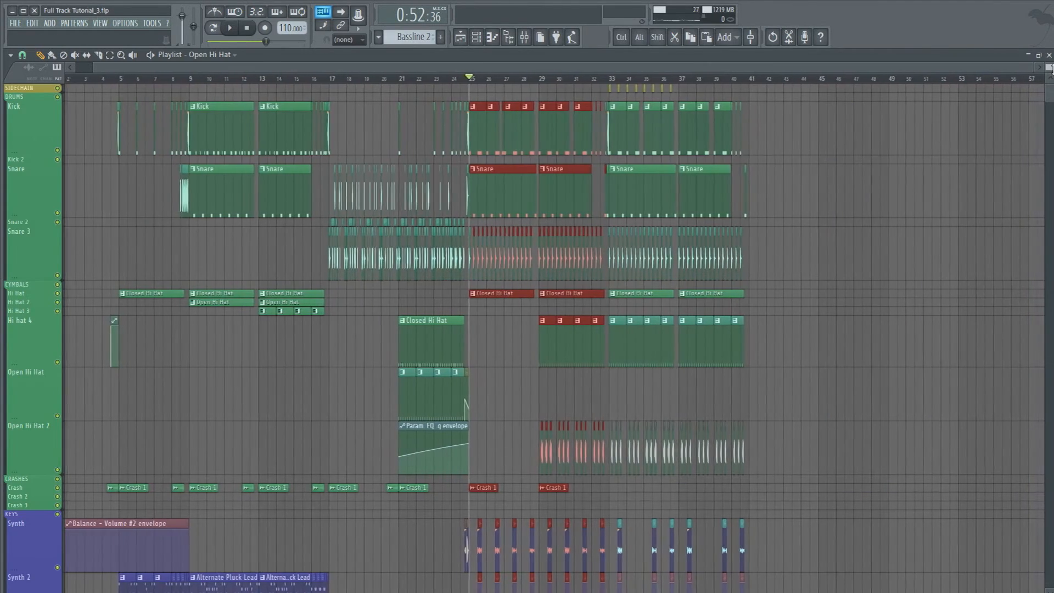
# Move all drop clips of bars 25–32, on every track, to start at bar 41.
pyautogui.moveTo(1050, 67); pyautogui.dragTo(1049, 88)
pyautogui.scroll(5, 466, 83)
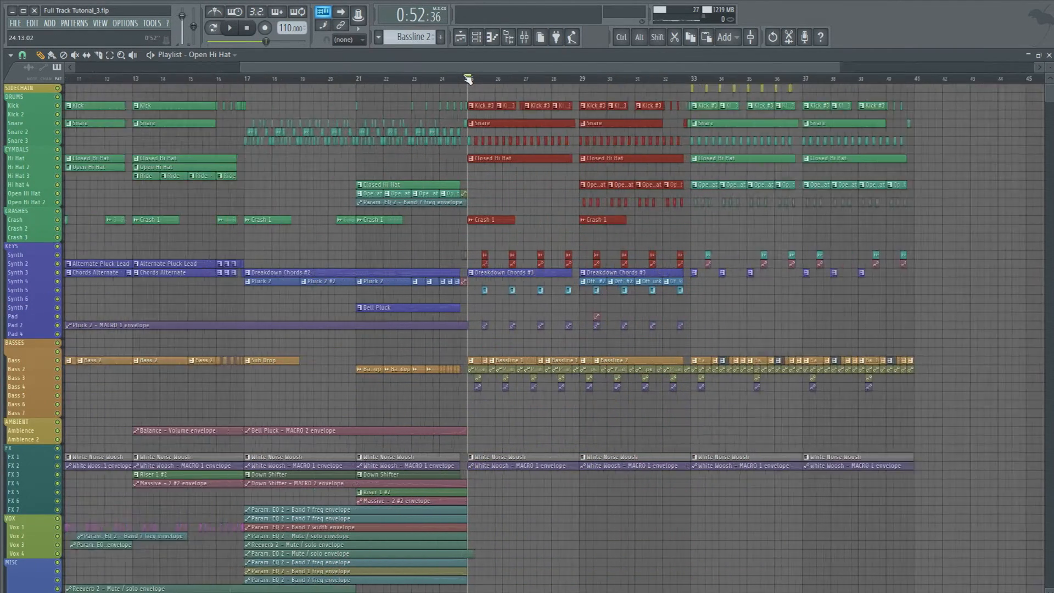
pyautogui.moveTo(483, 95); pyautogui.dragTo(763, 485)
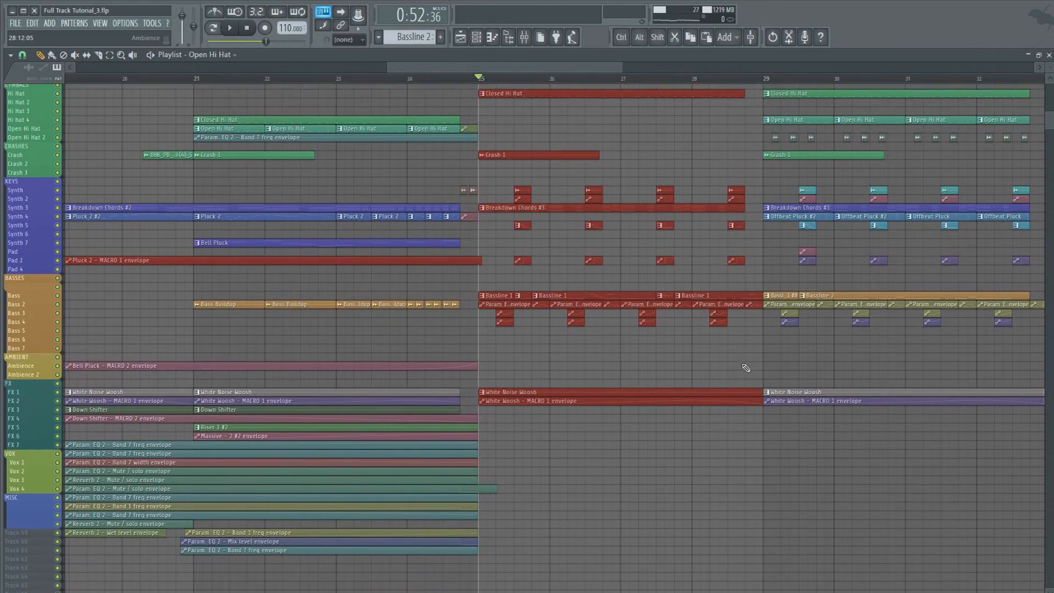
pyautogui.scroll(-5, 627, 82)
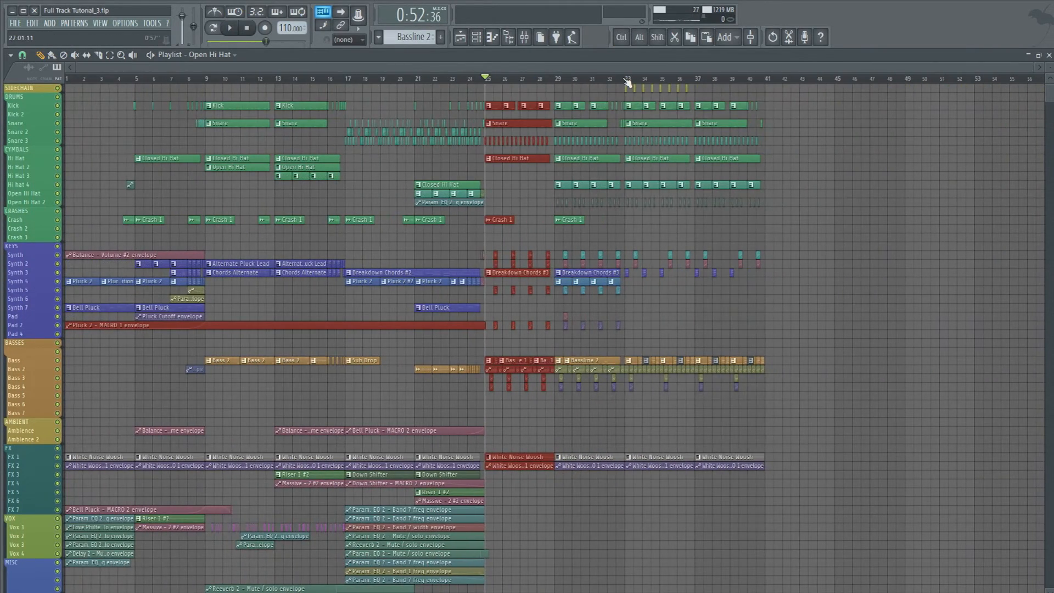
pyautogui.scroll(4, 538, 88)
pyautogui.moveTo(503, 95); pyautogui.dragTo(677, 495)
pyautogui.scroll(-4, 410, 83)
pyautogui.moveTo(390, 122); pyautogui.dragTo(751, 120)
pyautogui.hotkey('ctrl', 'z')
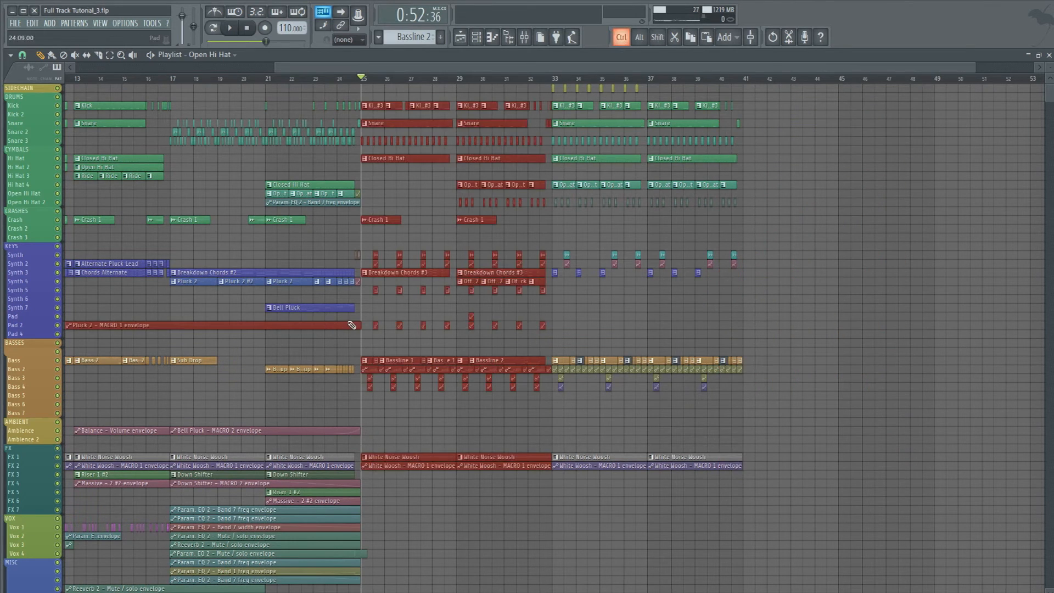
pyautogui.moveTo(396, 358); pyautogui.dragTo(785, 360)
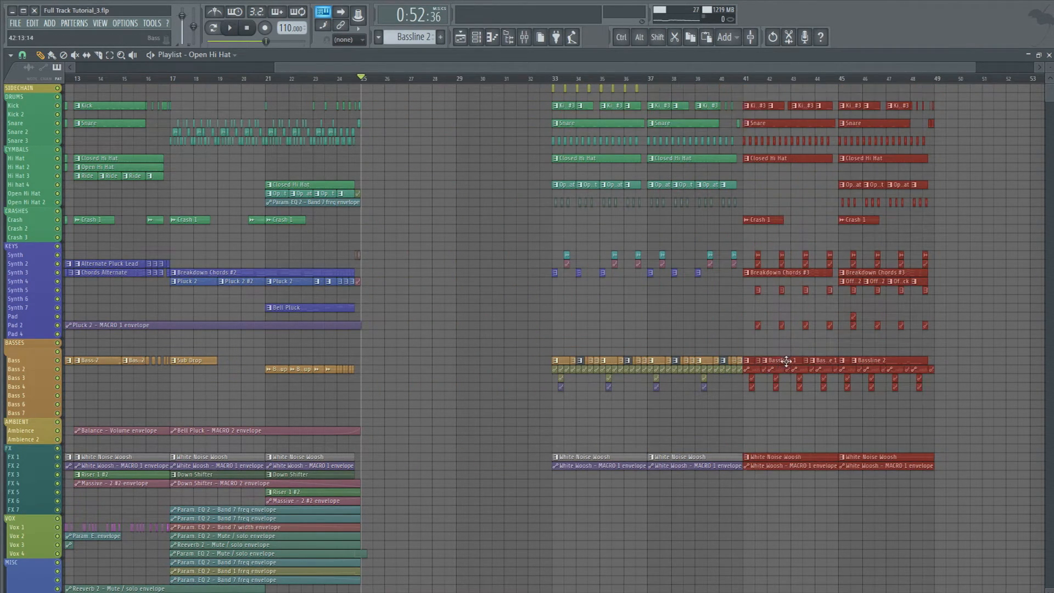
# Shift all clips of bars 33–48 back to start at bar 25, and play the lead-in to the drop.
pyautogui.moveTo(546, 86); pyautogui.dragTo(969, 494)
pyautogui.moveTo(684, 125); pyautogui.dragTo(496, 125)
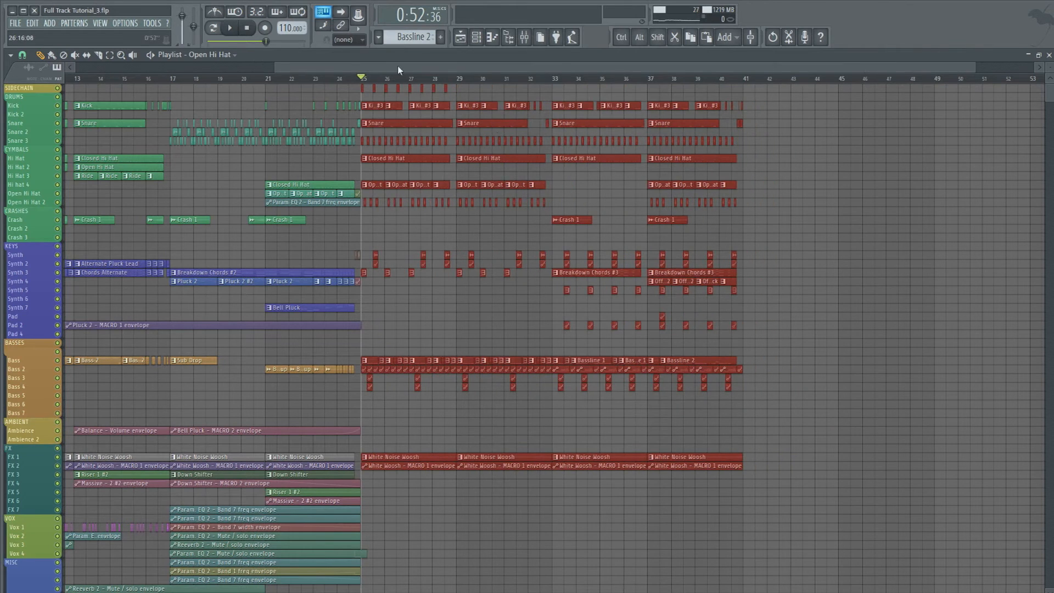
pyautogui.click(411, 78)
pyautogui.scroll(4, 411, 78)
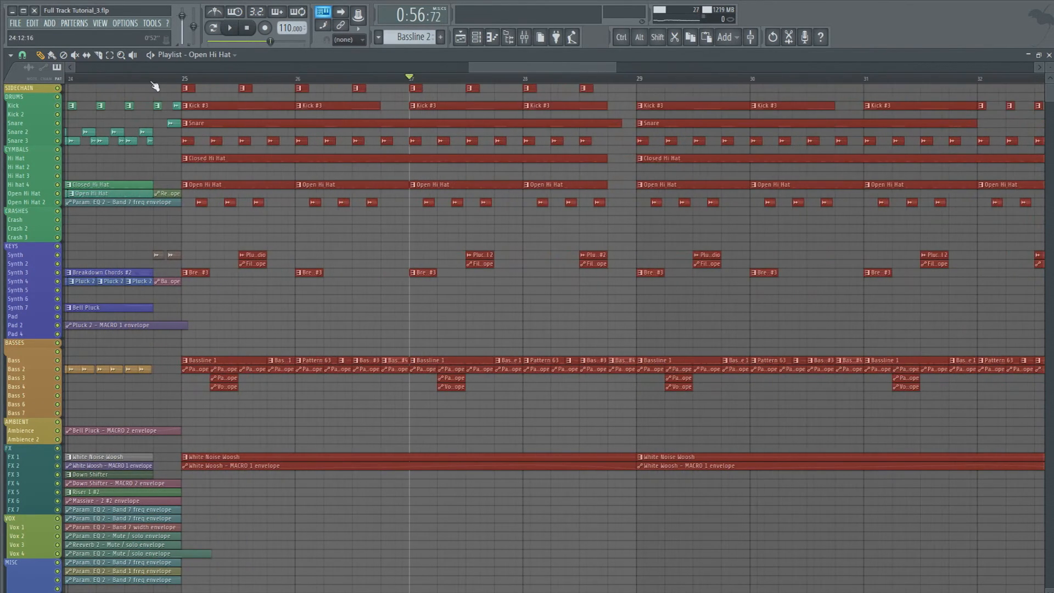
pyautogui.click(113, 79)
pyautogui.hotkey('ctrl', 'd')
pyautogui.press('space')
pyautogui.moveTo(1049, 65); pyautogui.dragTo(1049, 70)
pyautogui.press('space')
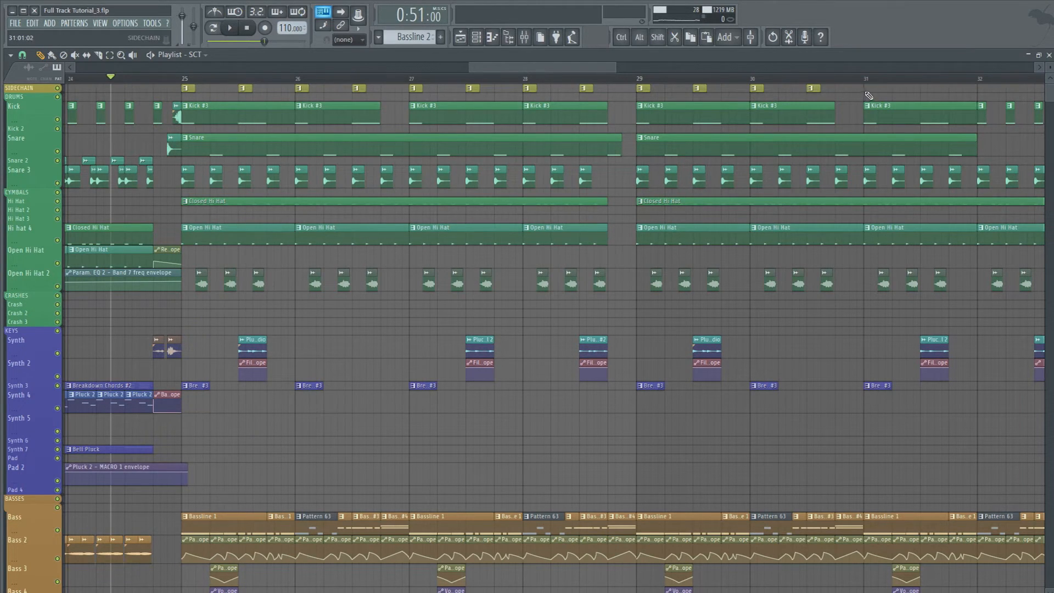
# Continue the SCT clips on the Sidechain track past bar 29 and place one on every beat of bars 25–28.
pyautogui.moveTo(578, 68); pyautogui.dragTo(659, 76)
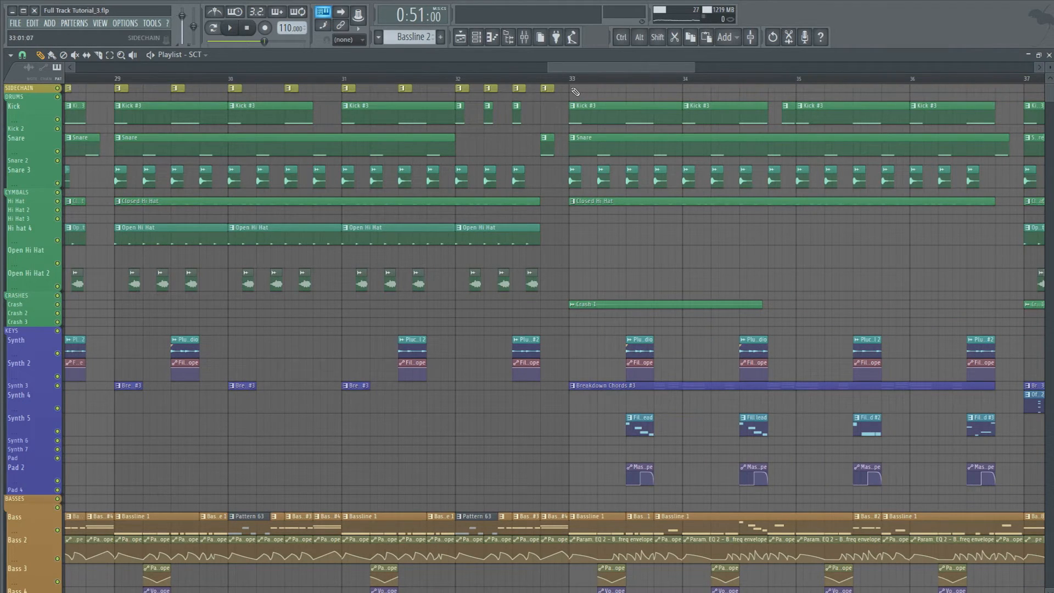
pyautogui.scroll(-3, 576, 86)
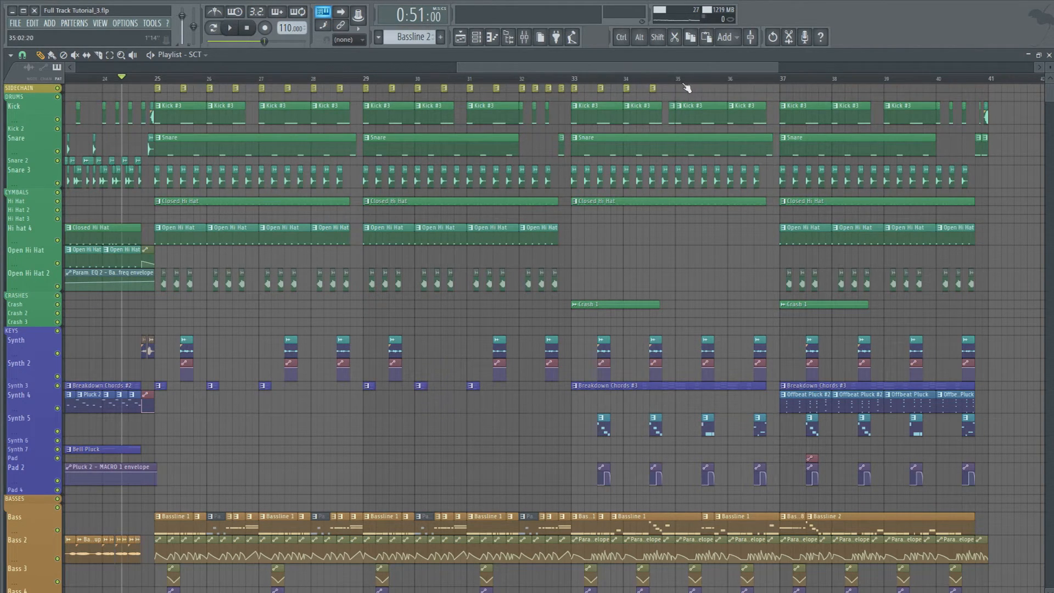
pyautogui.scroll(6, 686, 89)
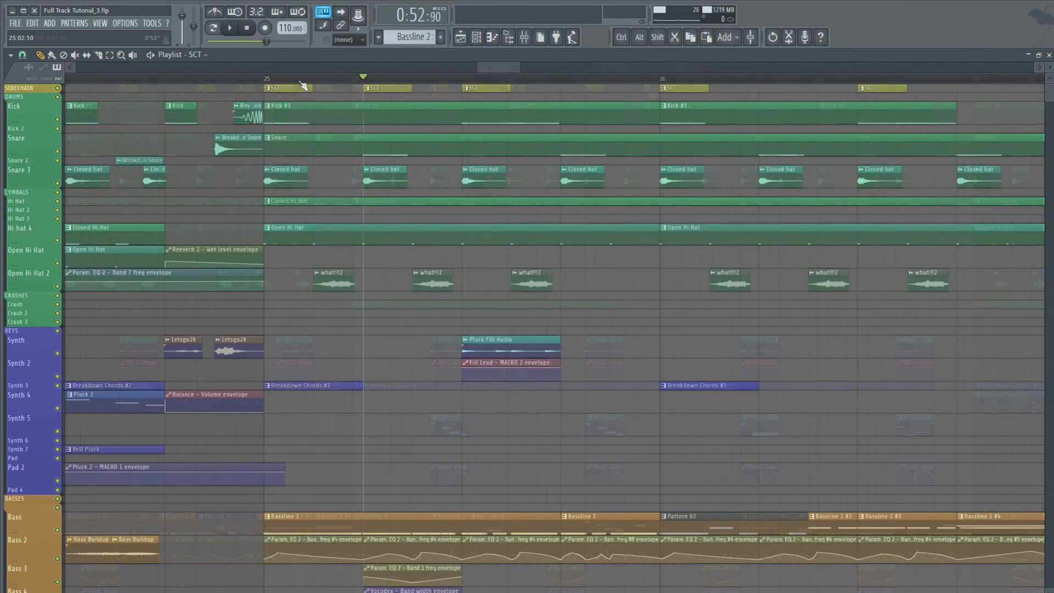
pyautogui.press('space')
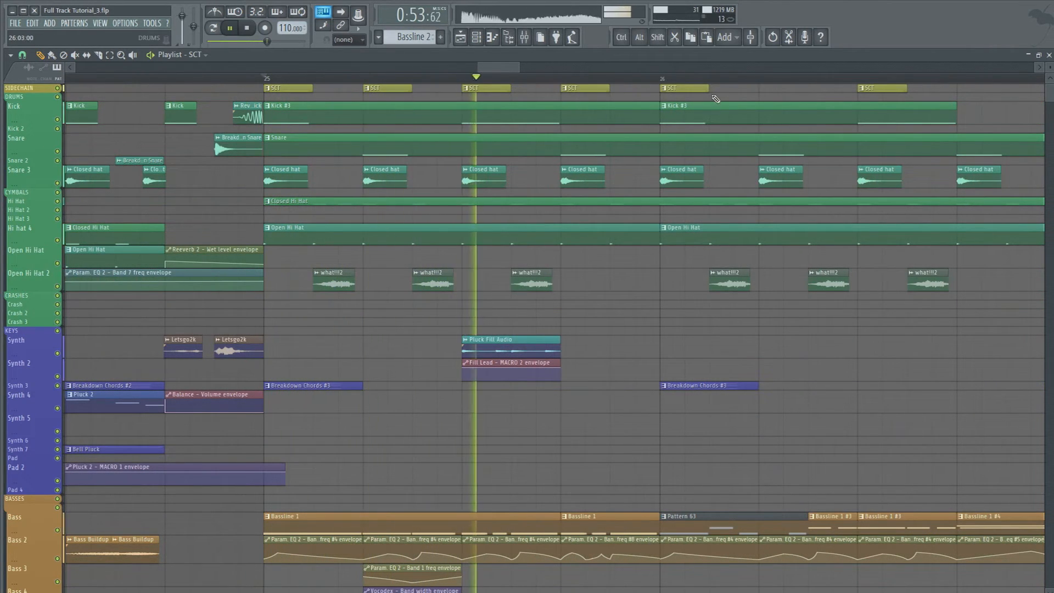
pyautogui.moveTo(492, 67); pyautogui.dragTo(525, 62)
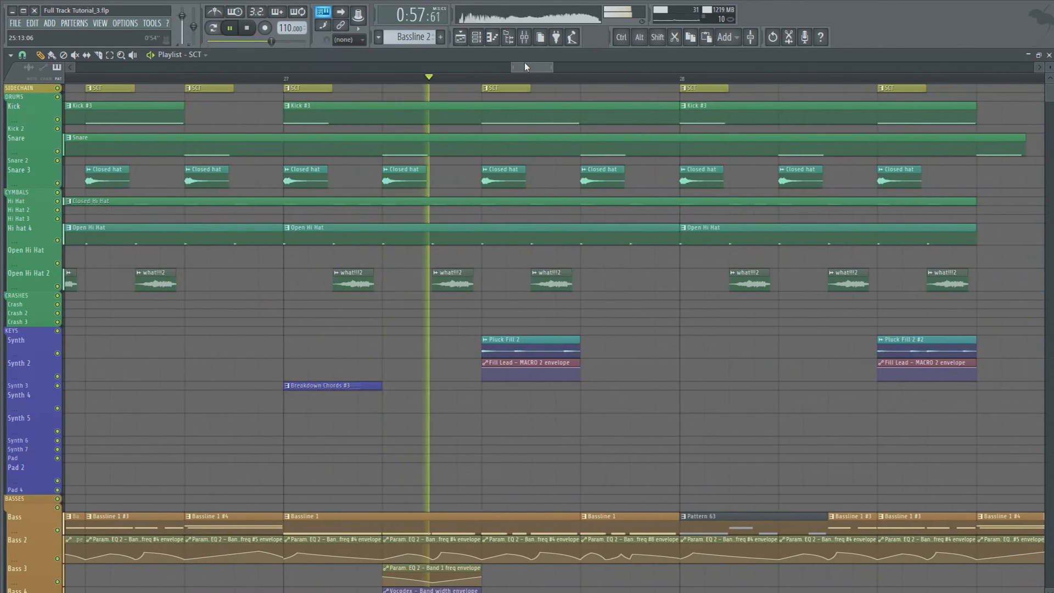
pyautogui.press('space')
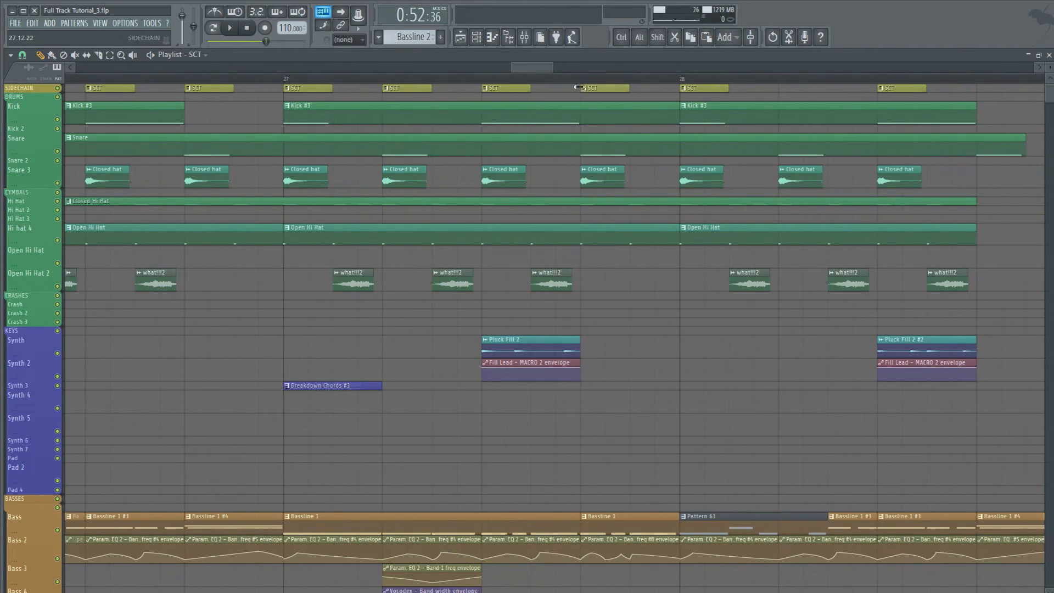
pyautogui.scroll(-3, 977, 88)
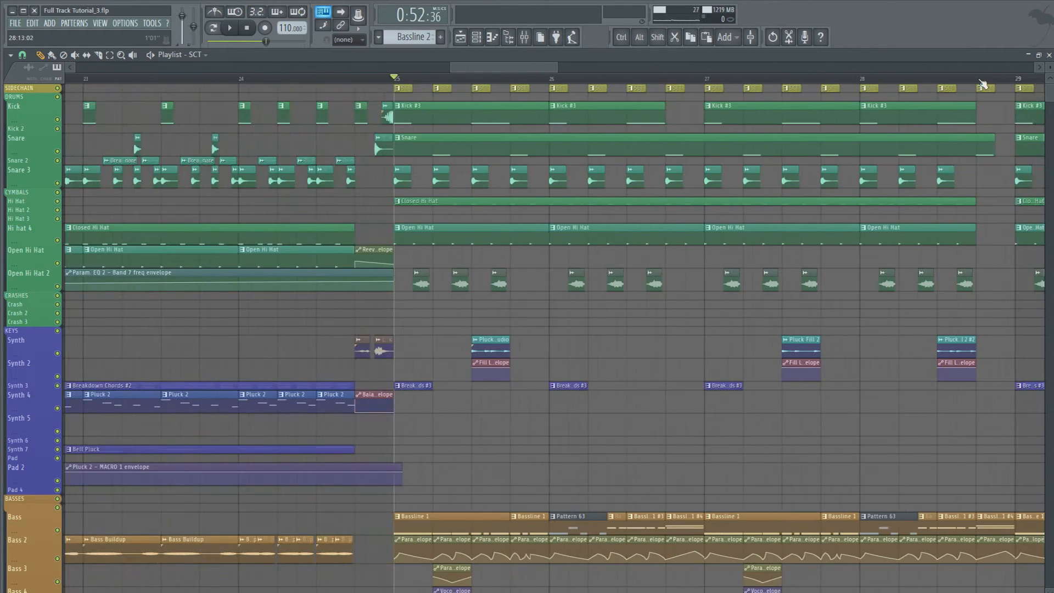
# Set a loop selection over the last beat of bar 26 and play it.
pyautogui.moveTo(672, 79); pyautogui.dragTo(704, 78)
pyautogui.scroll(3, 704, 79)
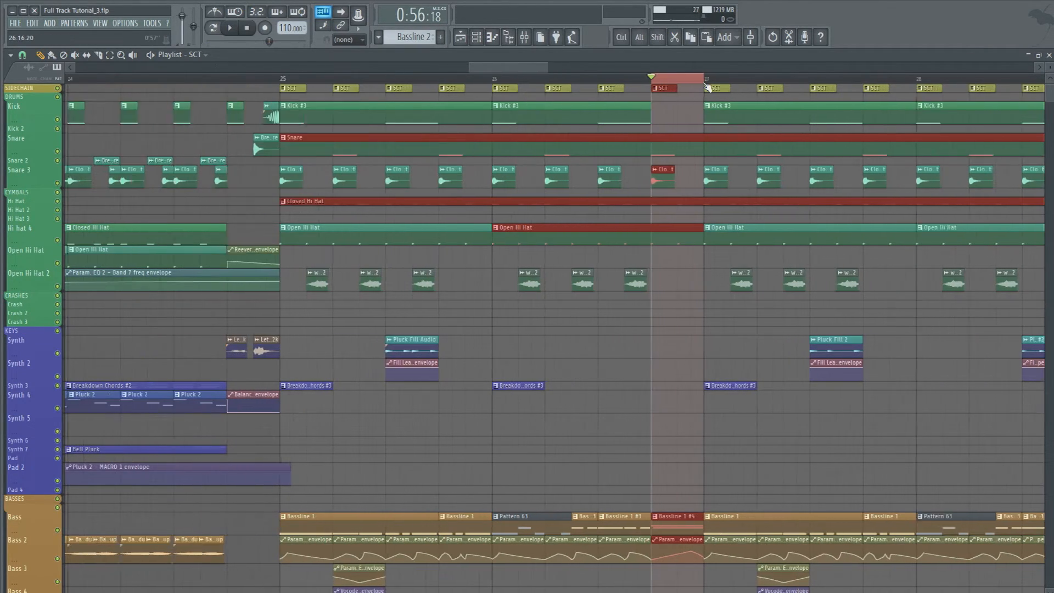
pyautogui.press('space')
pyautogui.click(585, 105)
pyautogui.press('space')
# Add Fruity Reeverb 2 to slot 8 of the Wobble 1 mixer track and create an automation clip for its wet level.
pyautogui.press('F9')
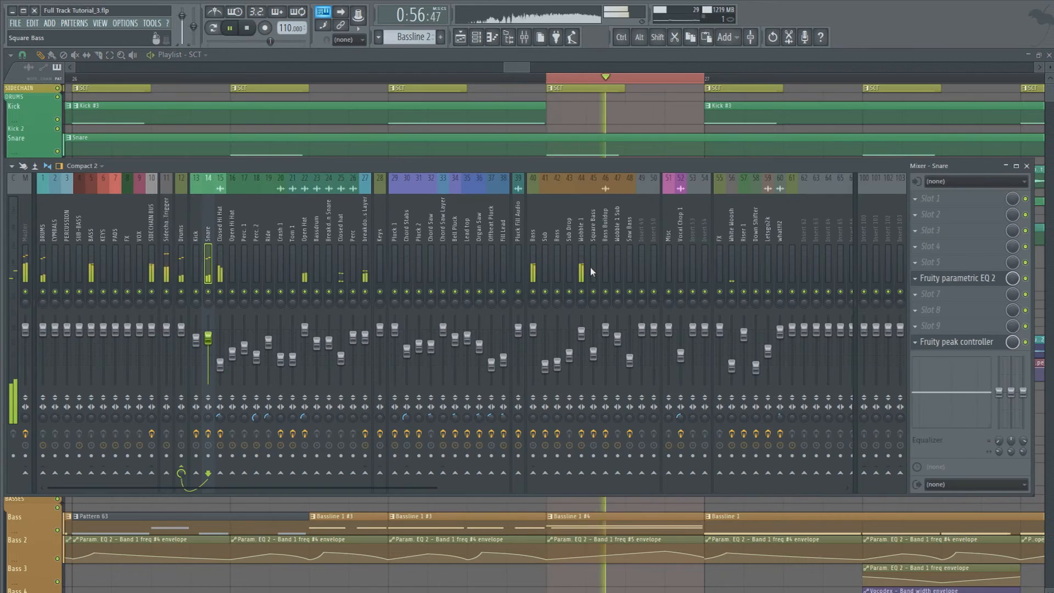
pyautogui.click(582, 236)
pyautogui.click(925, 311)
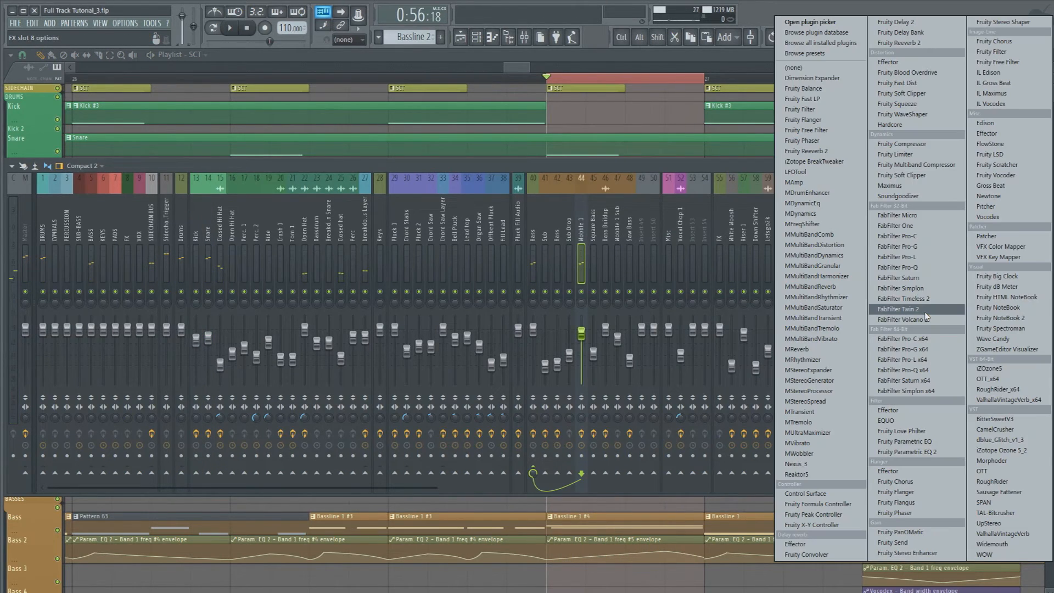
pyautogui.click(804, 151)
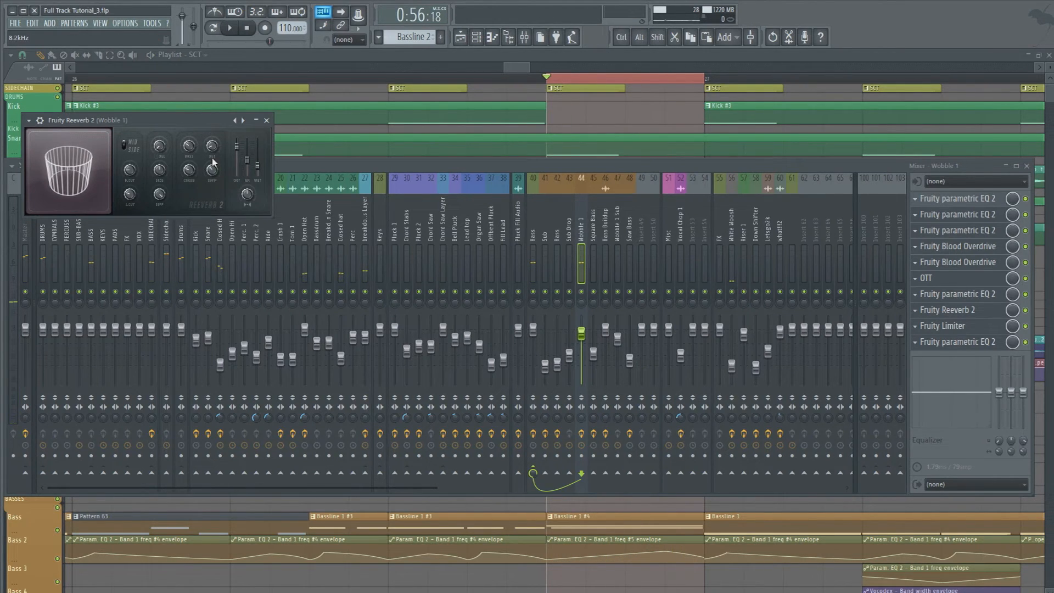
pyautogui.rightClick(256, 172)
pyautogui.click(304, 246)
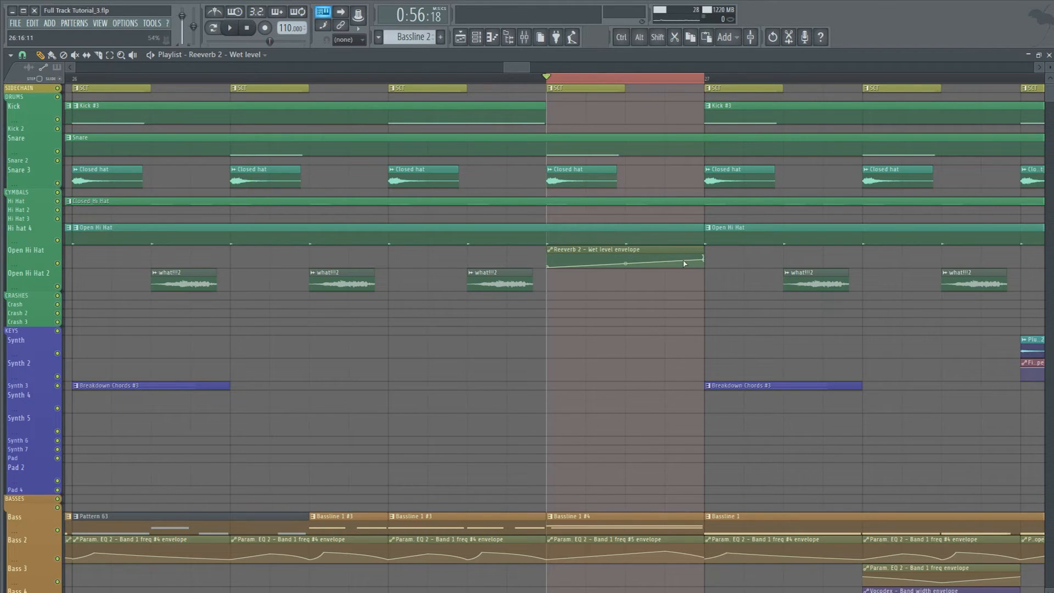
# Shape the Reeverb 2 wet level envelope to rise in a curve over the last beat of bar 26 and drop sharply at its end.
pyautogui.rightClick(704, 258)
pyautogui.click(702, 259)
pyautogui.moveTo(704, 260); pyautogui.dragTo(705, 273)
pyautogui.press('space')
pyautogui.moveTo(602, 266); pyautogui.dragTo(604, 256)
pyautogui.press('space')
pyautogui.moveTo(683, 261); pyautogui.dragTo(682, 248)
pyautogui.press('space')
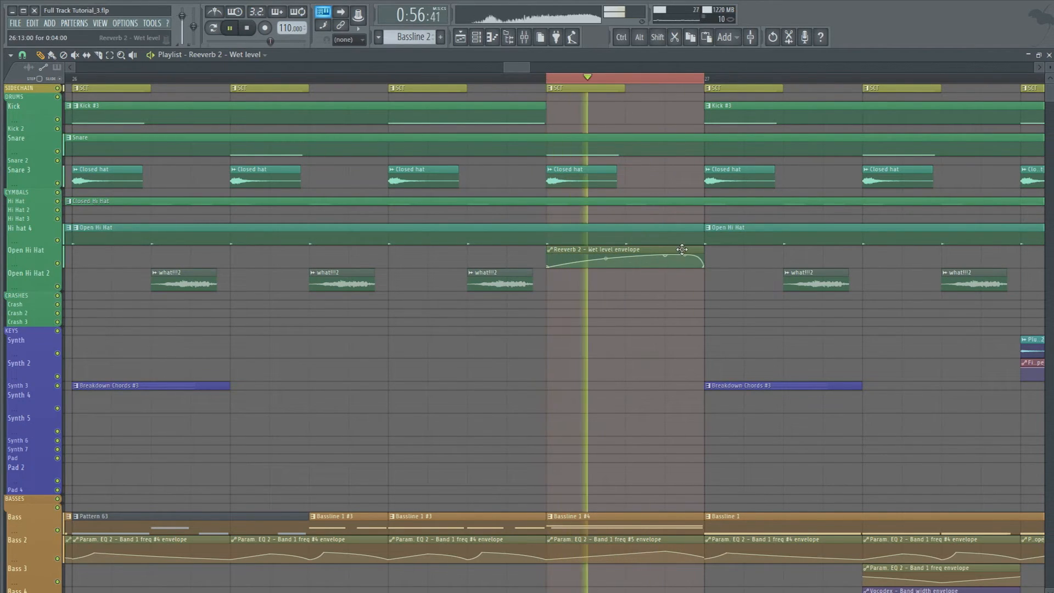
# Audition the reverb swell, clear the loop selection, save the project and play the drop from bar 25.
pyautogui.press('space')
pyautogui.press('space')
pyautogui.press('space')
pyautogui.doubleClick(402, 80)
pyautogui.press('space')
pyautogui.keyDown('ctrl'); pyautogui.rightClick(537, 324); pyautogui.keyUp('ctrl')
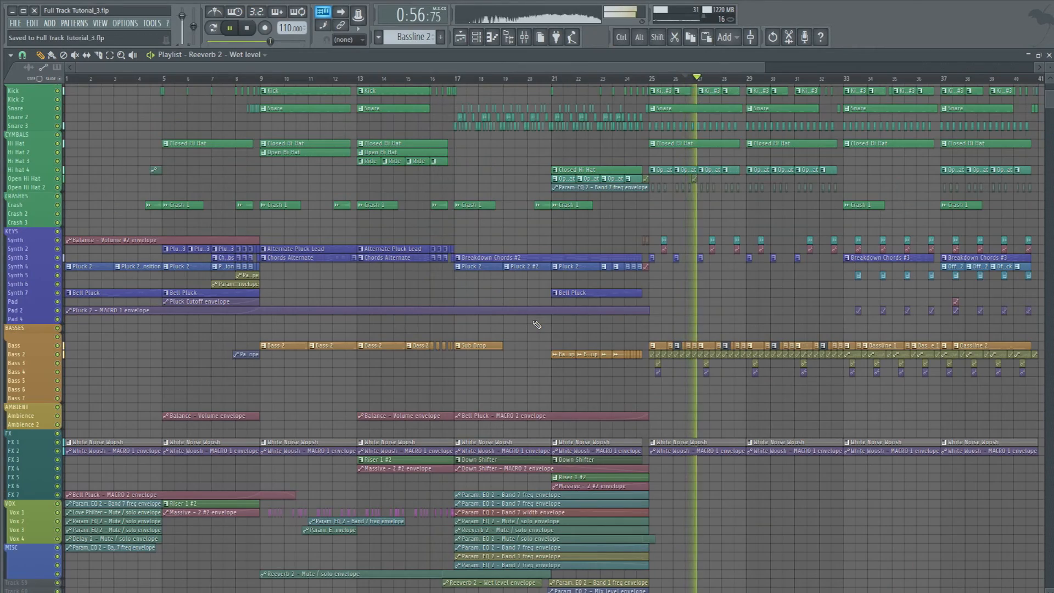
pyautogui.press('space')
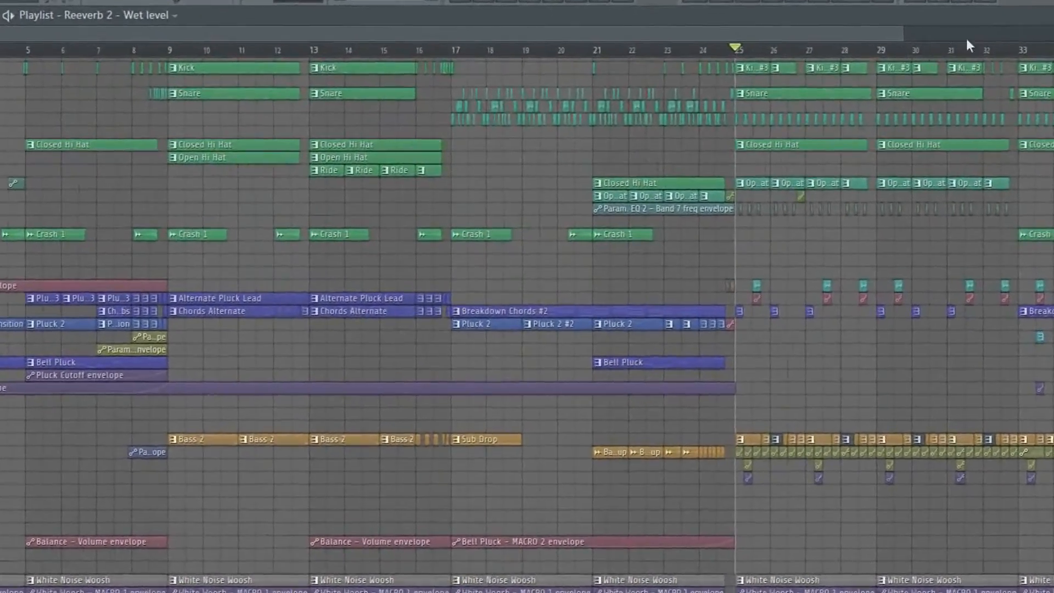
# Place a copy of the Reeverb 2 wet level automation clip on the Open Hi Hat track at the last beat of bar 30.
pyautogui.scroll(4, 969, 45)
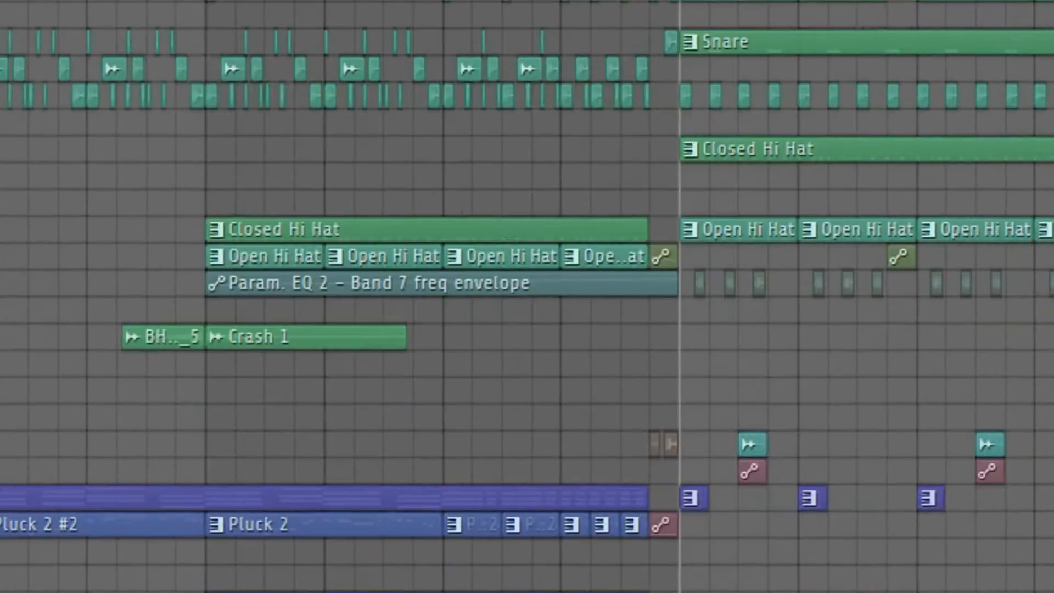
pyautogui.click(798, 196)
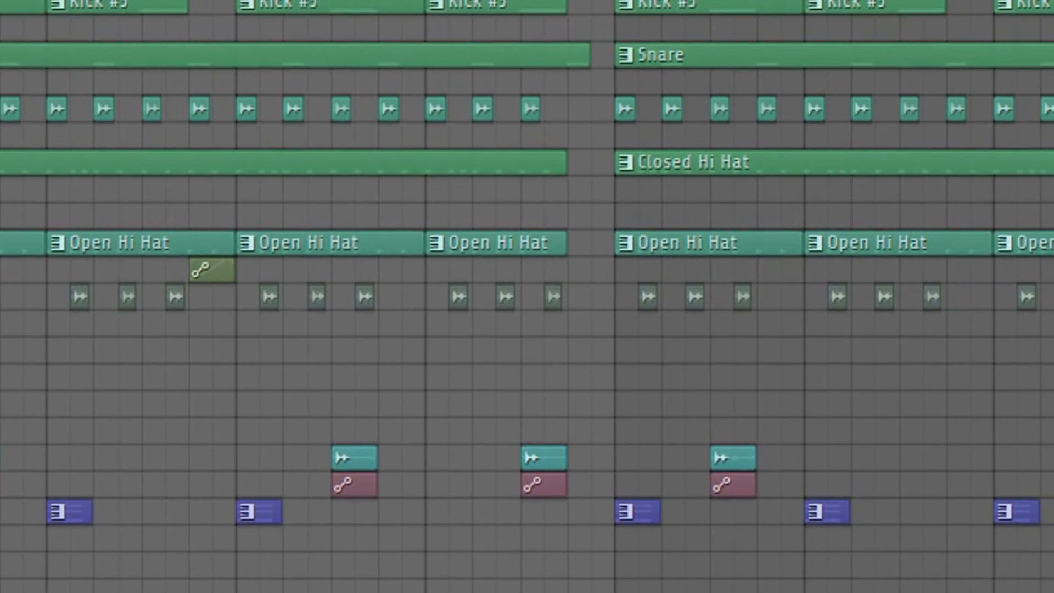
pyautogui.click(894, 253)
pyautogui.rightClick(893, 253)
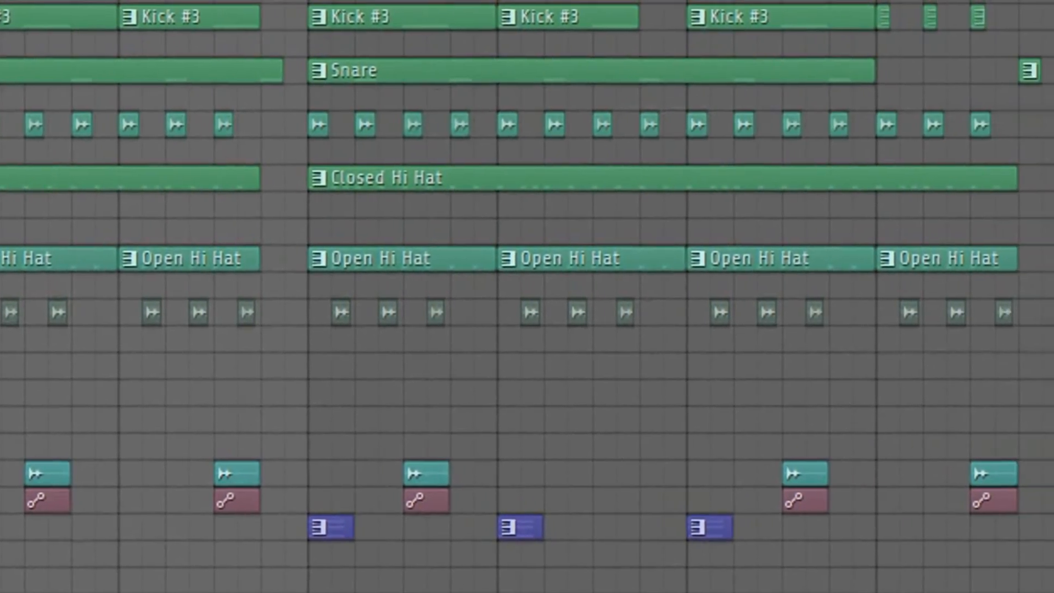
pyautogui.click(798, 265)
pyautogui.moveTo(494, 281); pyautogui.dragTo(597, 281)
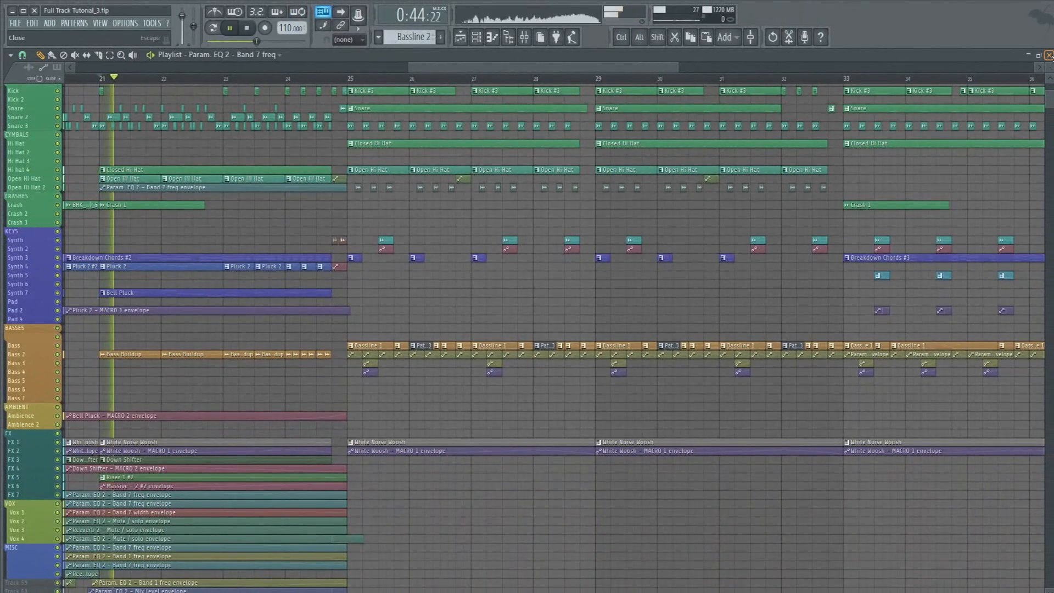
# Fill in the SCT sidechain trigger clips on the beats of the drop up to the third beat of bar 40 and save the project.
pyautogui.moveTo(1049, 67); pyautogui.dragTo(1050, 55)
pyautogui.scroll(2, 882, 218)
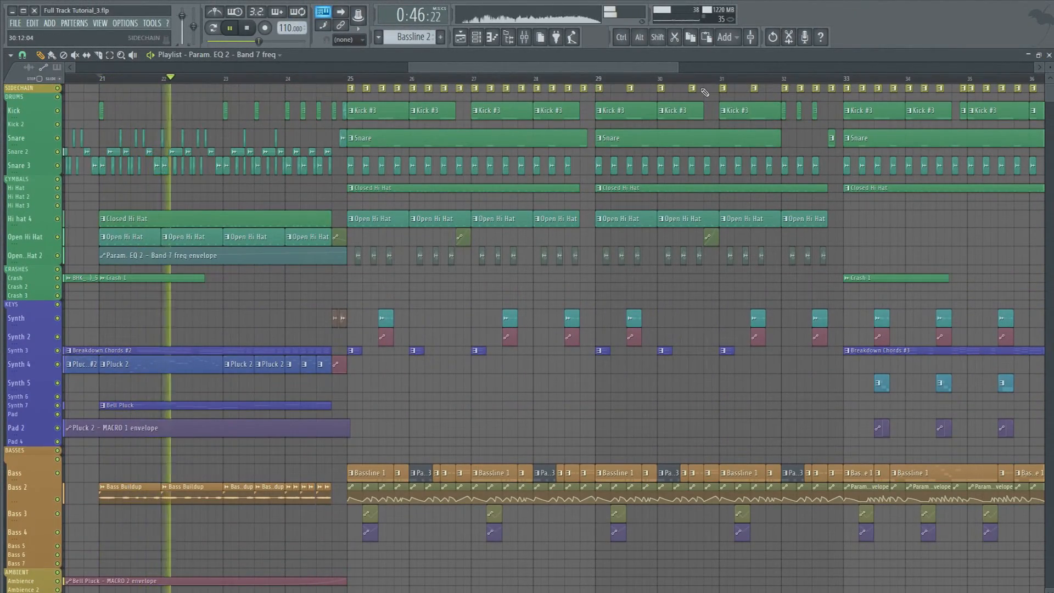
pyautogui.scroll(3, 735, 77)
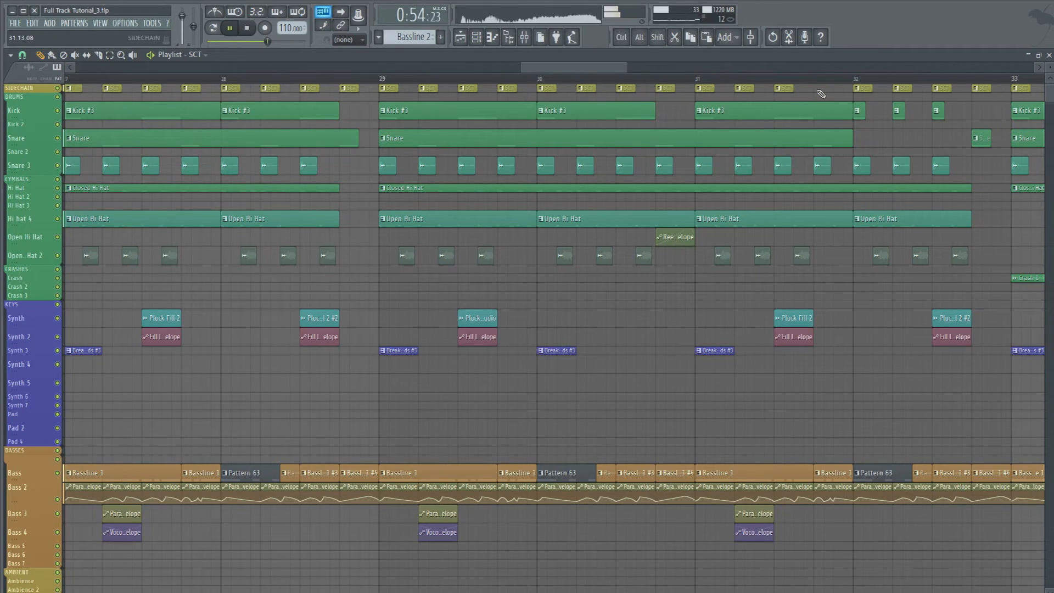
pyautogui.moveTo(597, 69); pyautogui.dragTo(717, 71)
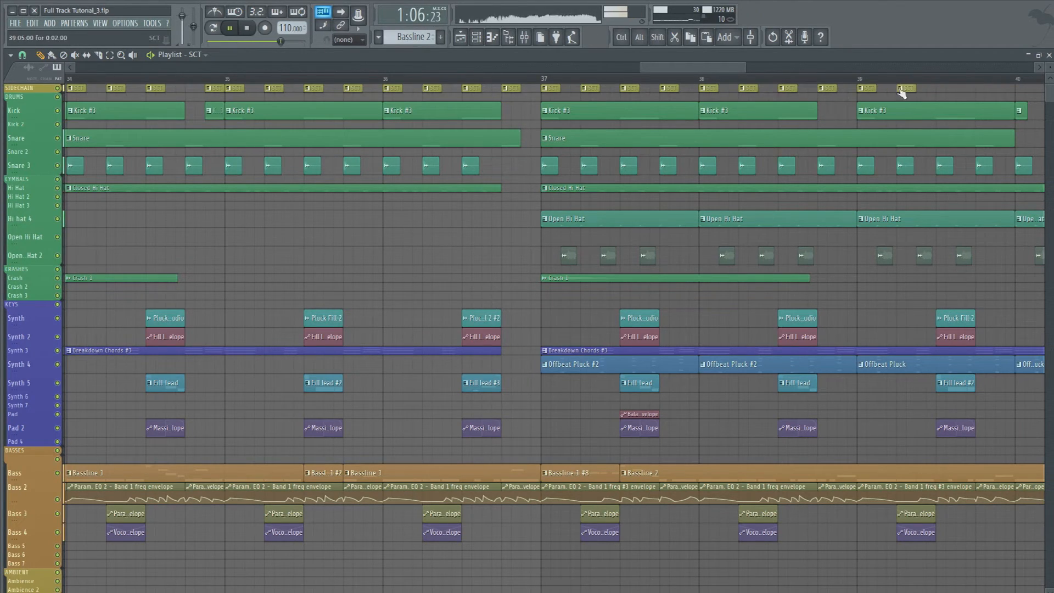
pyautogui.press('space')
pyautogui.moveTo(725, 69); pyautogui.dragTo(791, 81)
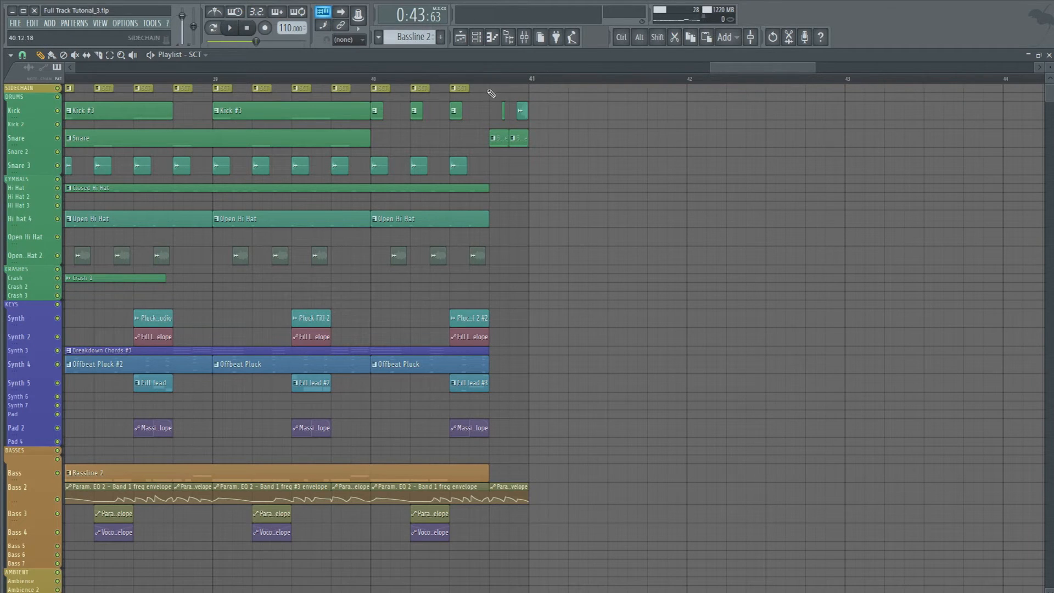
pyautogui.moveTo(812, 70); pyautogui.dragTo(495, 64)
pyautogui.press('space')
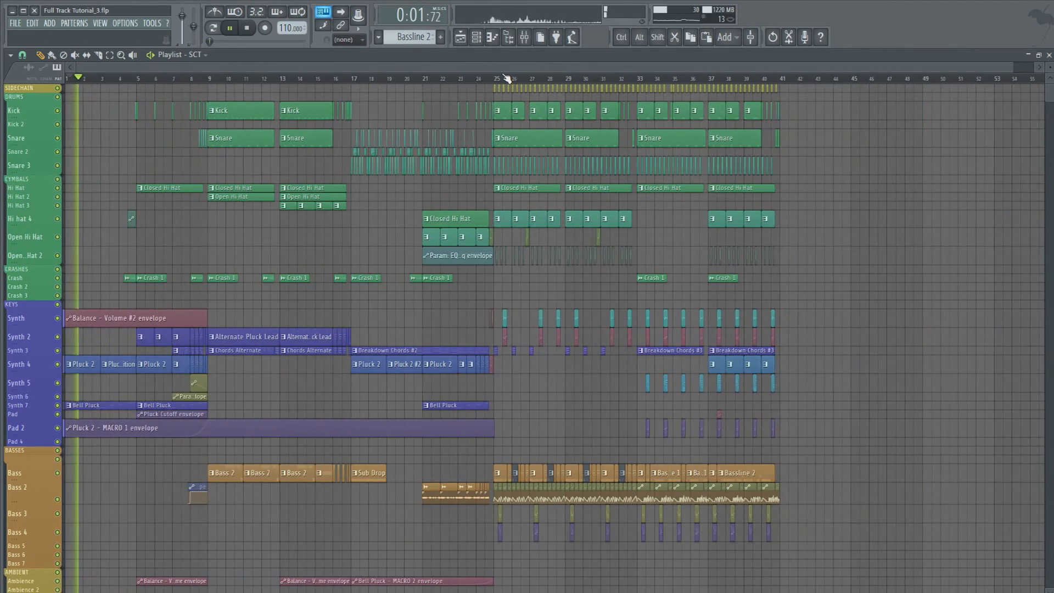
pyautogui.press('space')
pyautogui.hotkey('ctrl', 's')
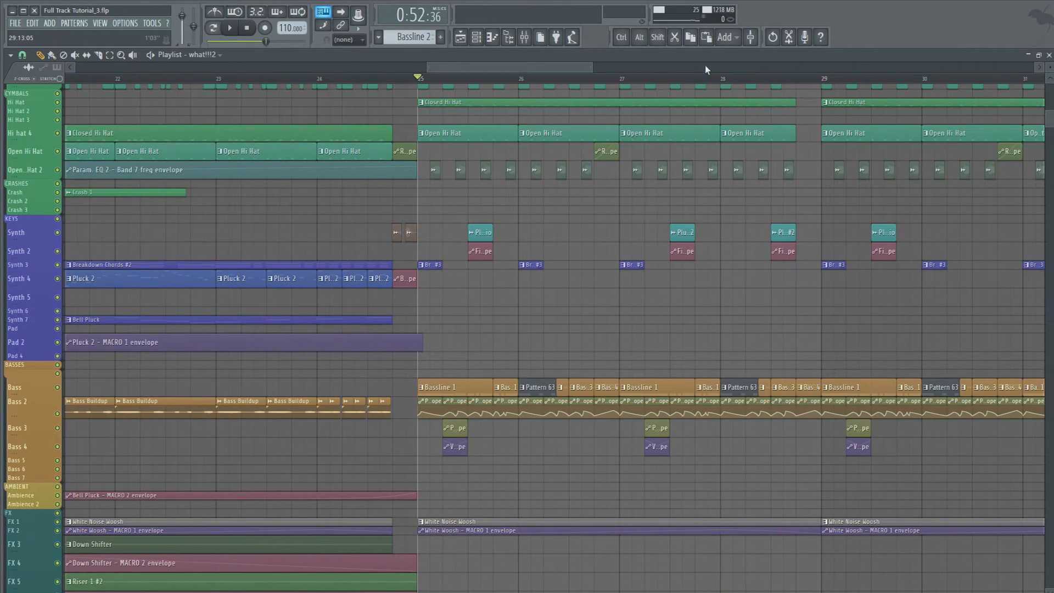
# Rework the what!!!2 clips on Open Hi Hat 2 in bars 25 to 32: four in each odd bar, two in each even bar.
pyautogui.moveTo(502, 69); pyautogui.dragTo(535, 70)
pyautogui.press('space')
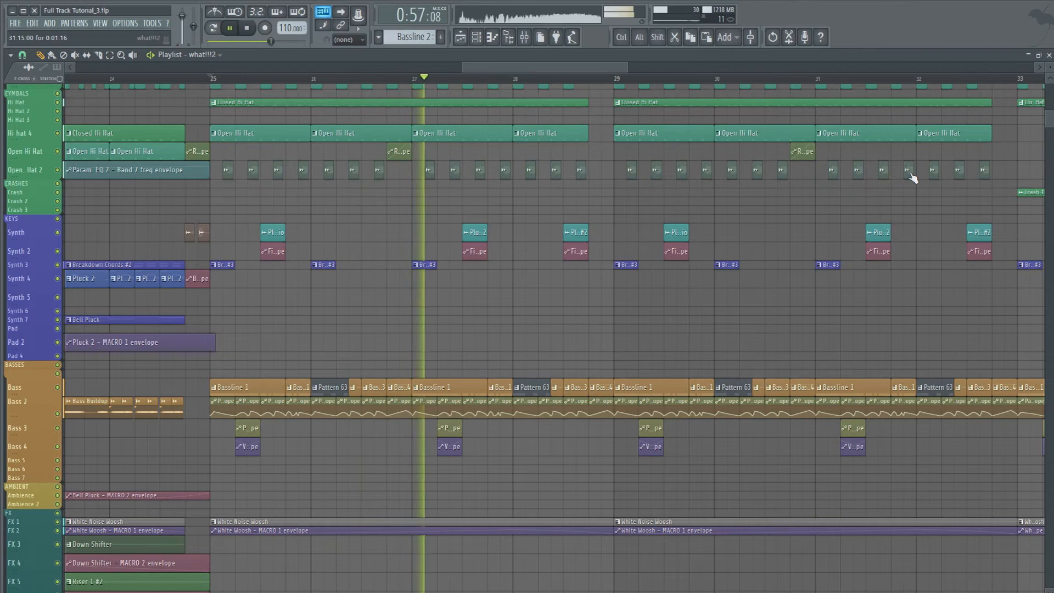
pyautogui.press('space')
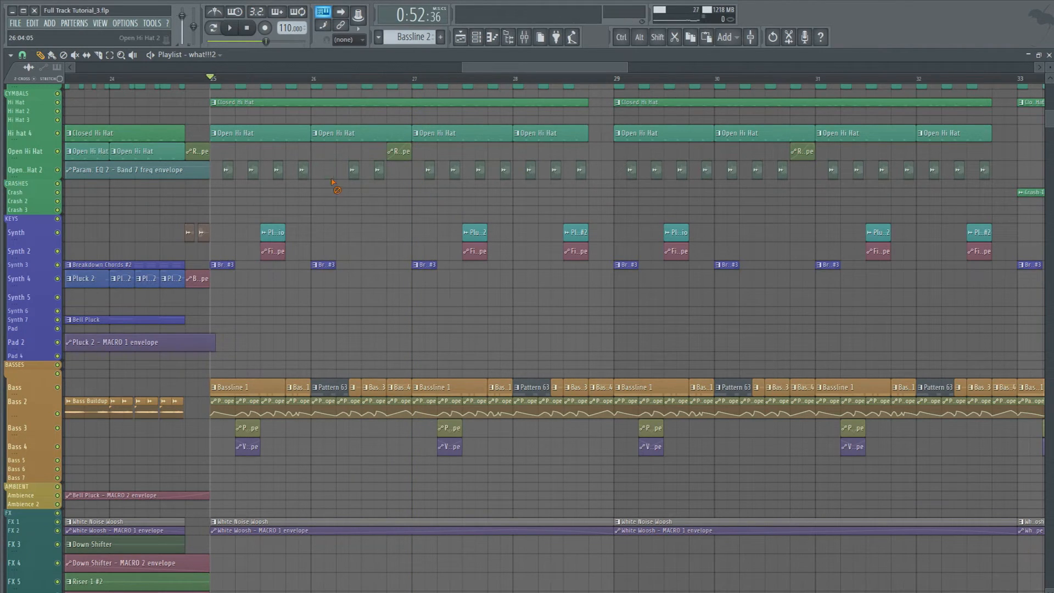
pyautogui.press('space')
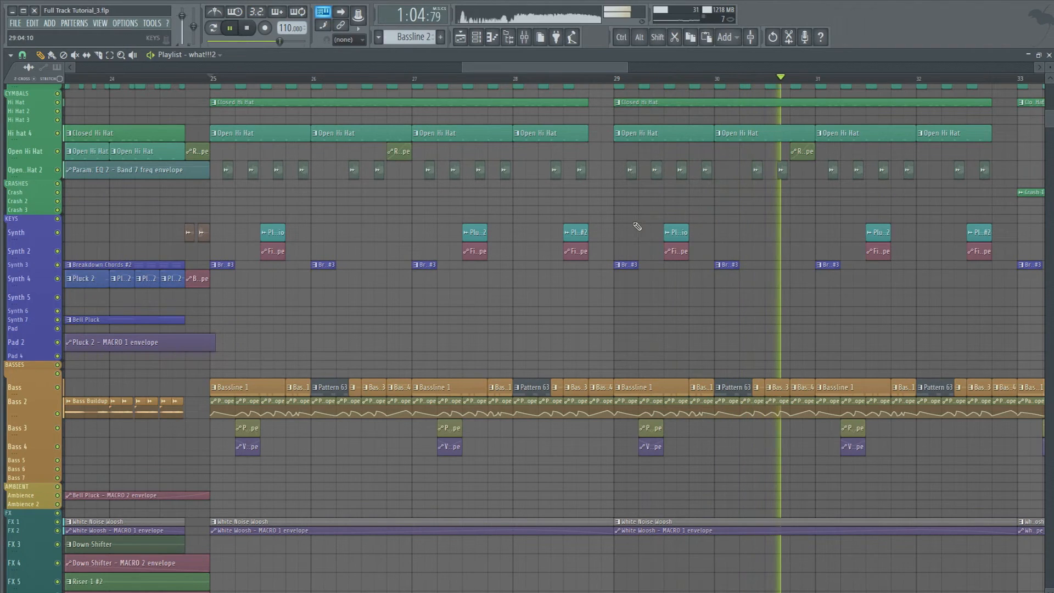
pyautogui.press('space')
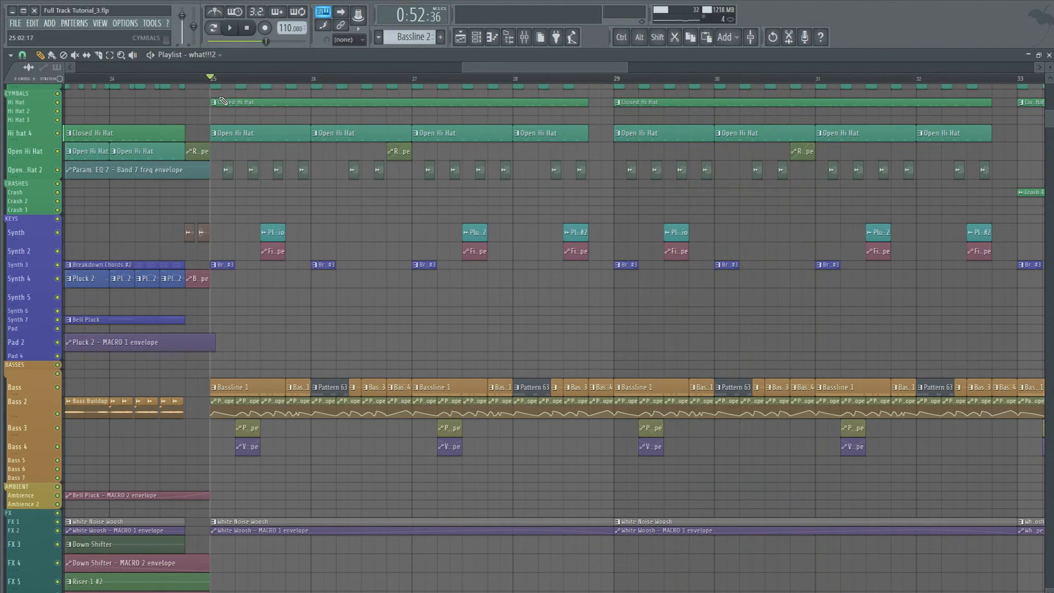
# Play the opening of the drop from bar 25 several times with the tracks enlarged.
pyautogui.scroll(3, 224, 102)
pyautogui.press('space')
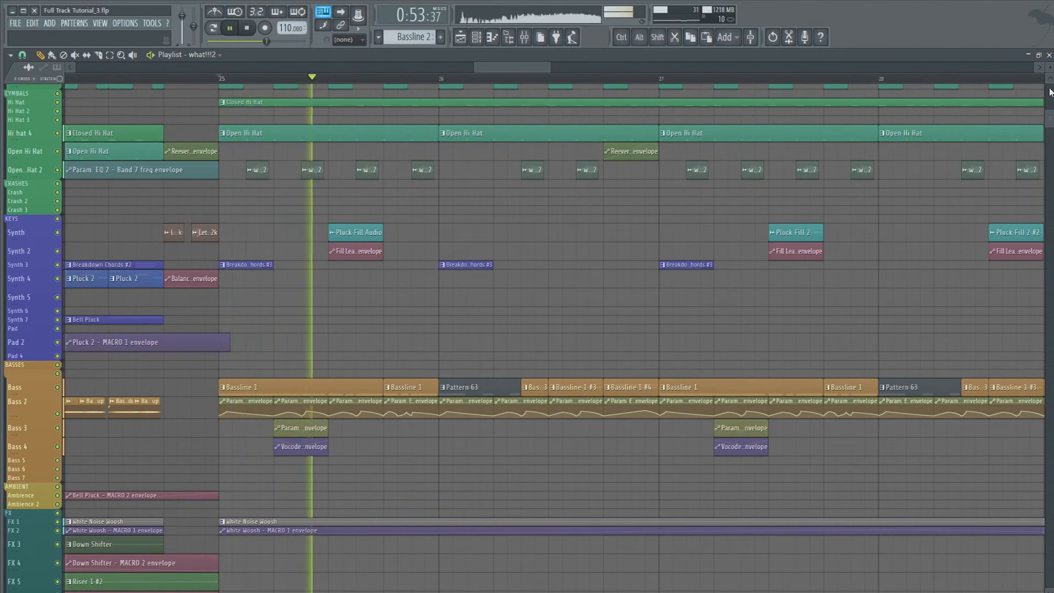
pyautogui.moveTo(1052, 69); pyautogui.dragTo(1051, 66)
pyautogui.press('space')
pyautogui.scroll(-1, 351, 294)
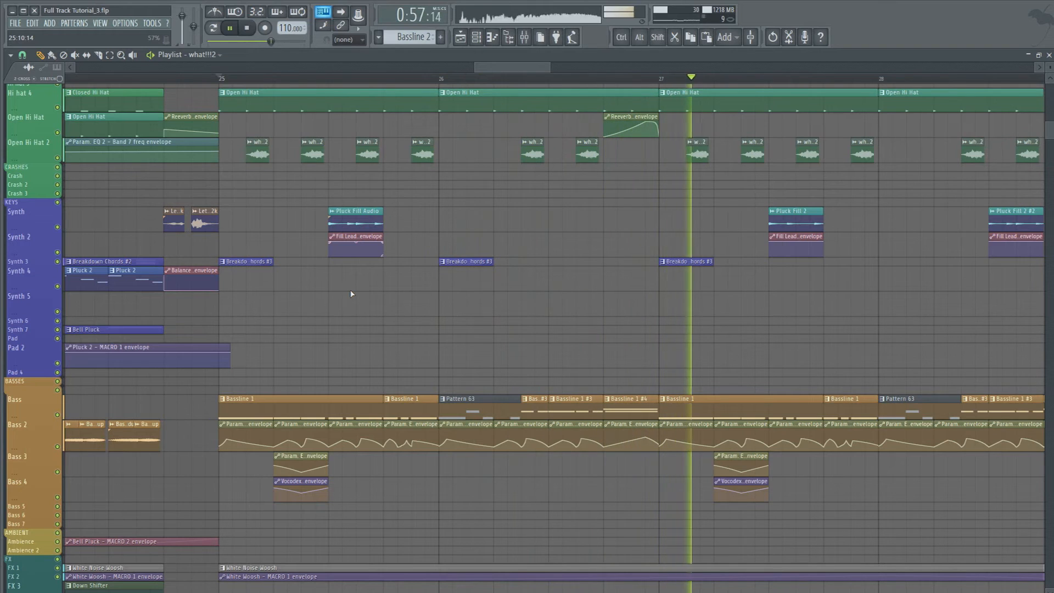
pyautogui.press('space')
pyautogui.press('space')
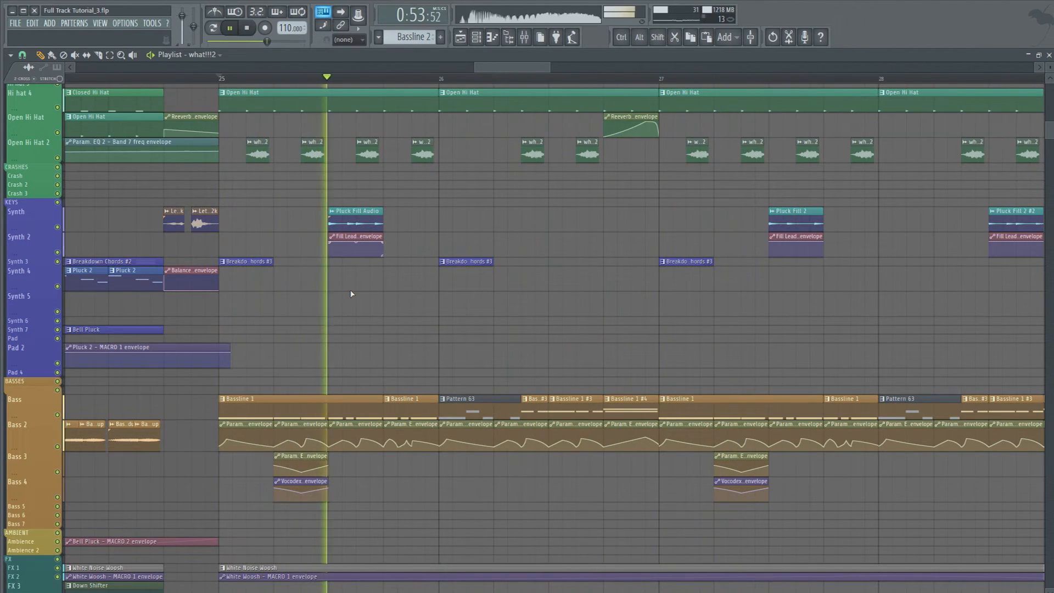
pyautogui.press('space')
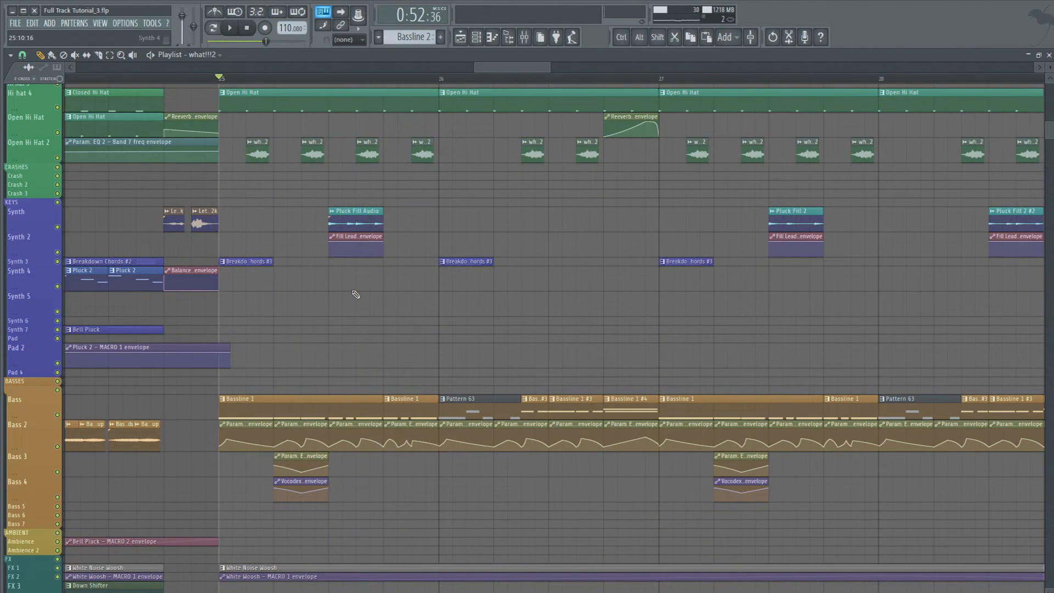
# Play the start of the drop's second half from bar 29 and examine its synth and bass tracks.
pyautogui.scroll(-4, 481, 83)
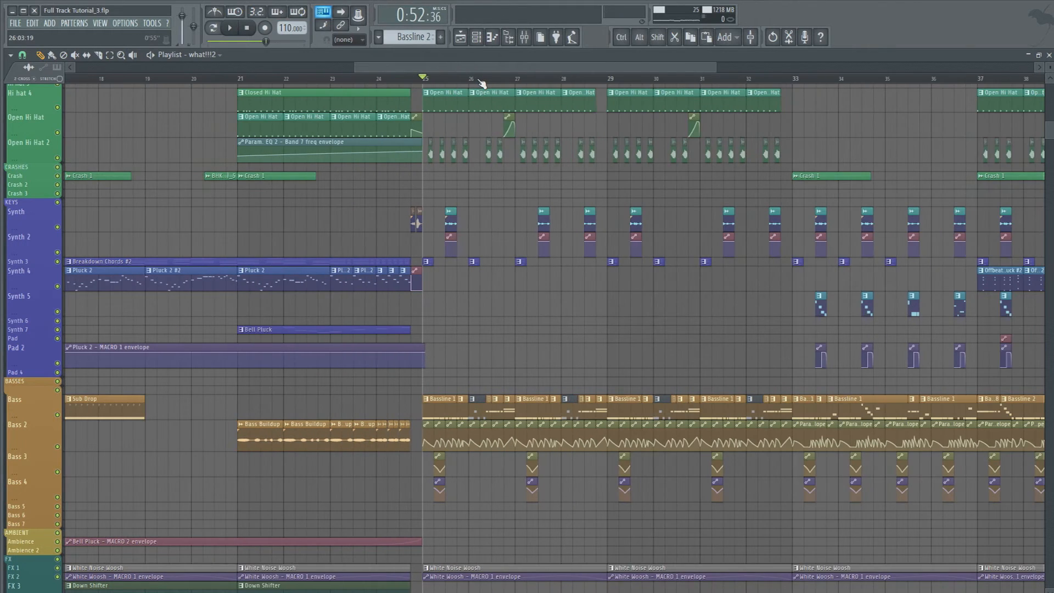
pyautogui.scroll(1, 821, 78)
pyautogui.scroll(7, 735, 126)
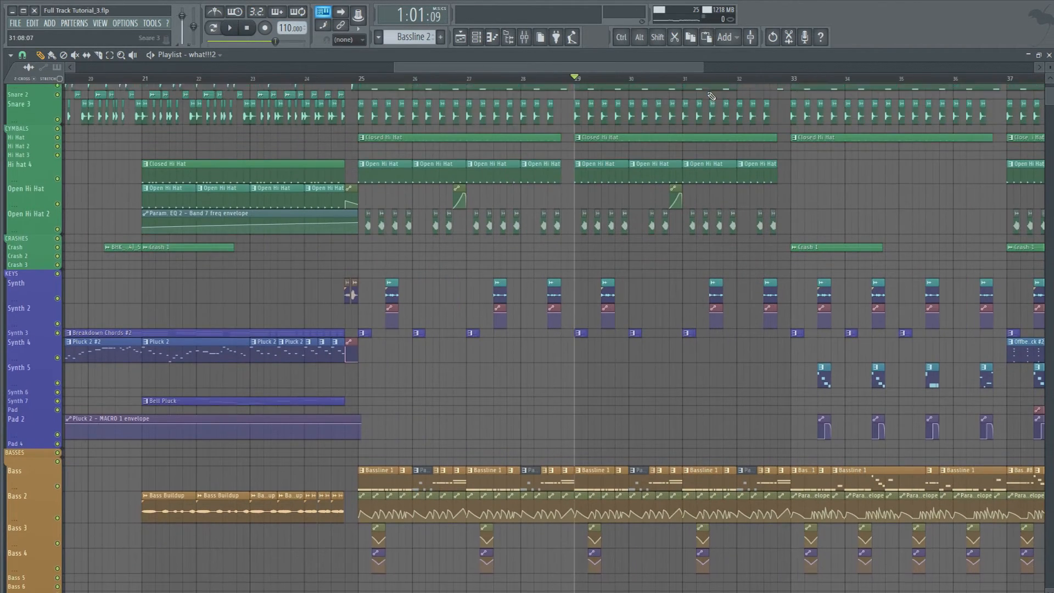
pyautogui.scroll(6, 703, 81)
pyautogui.press('space')
pyautogui.scroll(-5, 502, 400)
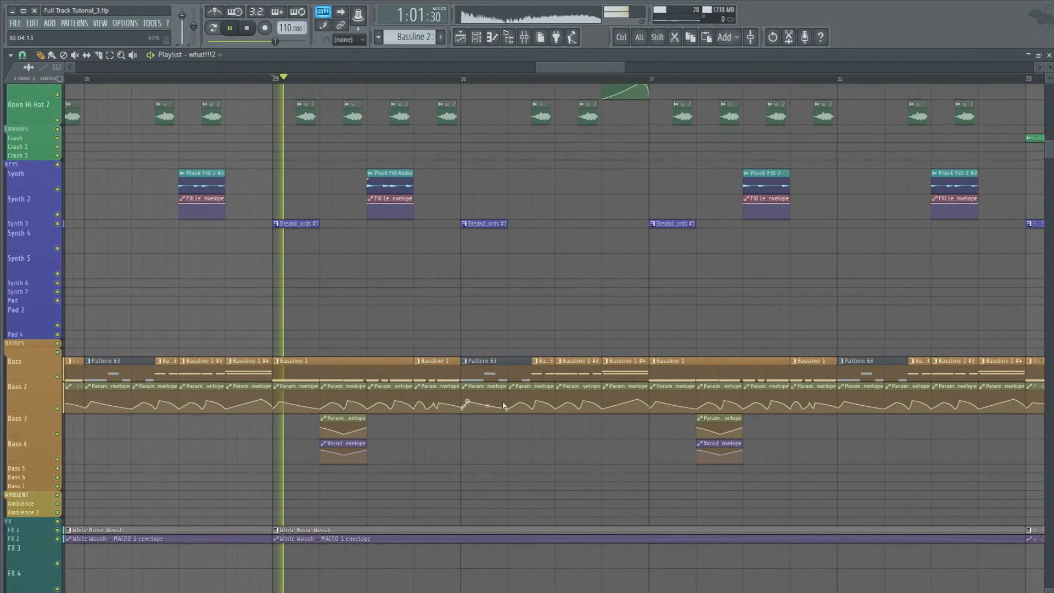
pyautogui.press('space')
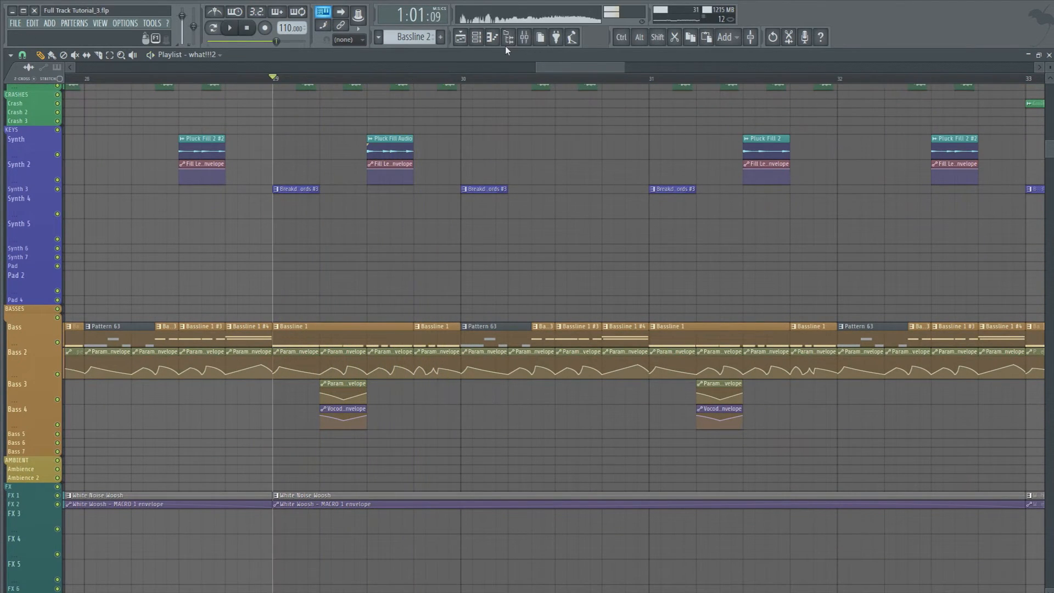
# Filter the channel rack to the Basses group and add an IL Harmor channel.
pyautogui.click(478, 41)
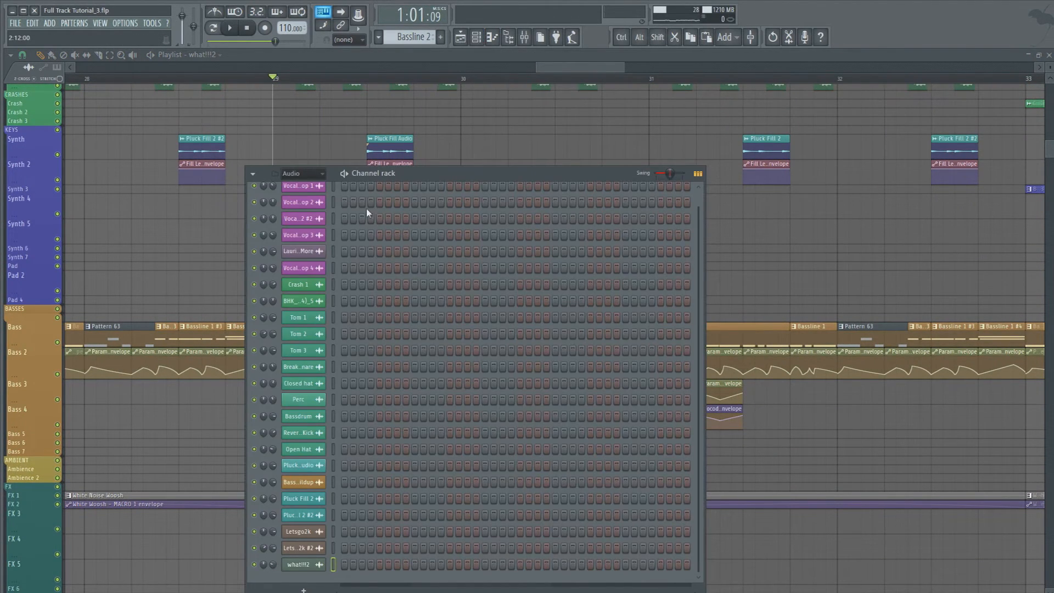
pyautogui.scroll(1, 367, 208)
pyautogui.click(302, 173)
pyautogui.click(310, 241)
pyautogui.click(311, 216)
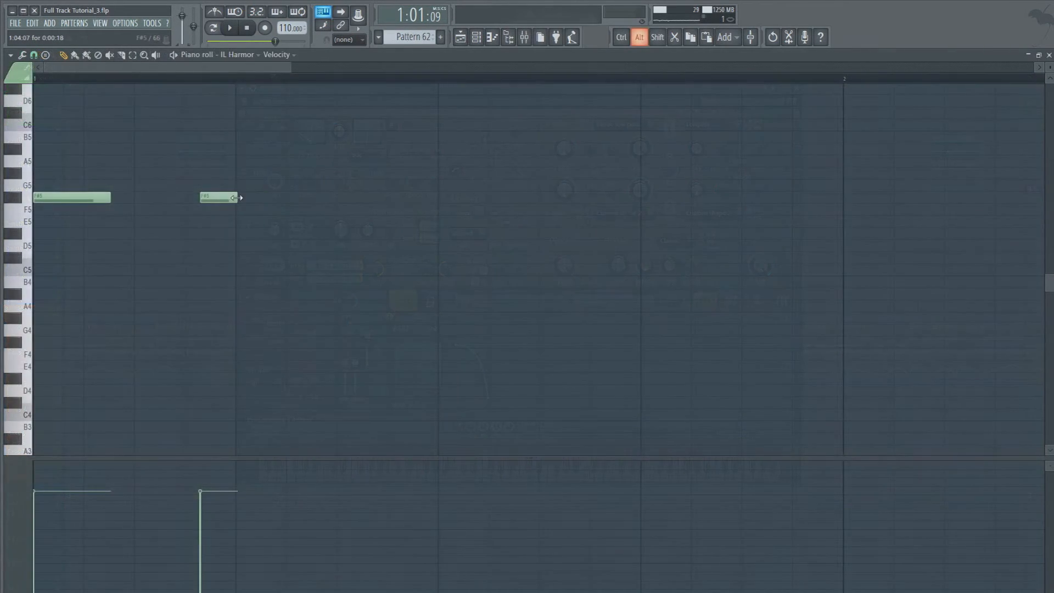
# Write a rhythm of long and short F#5 notes for IL Harmor in Pattern 62 and reshape its pitch envelope.
pyautogui.press('space')
pyautogui.click(301, 198)
pyautogui.press('space')
pyautogui.press('space')
pyautogui.moveTo(305, 197); pyautogui.dragTo(353, 199)
pyautogui.rightClick(346, 199)
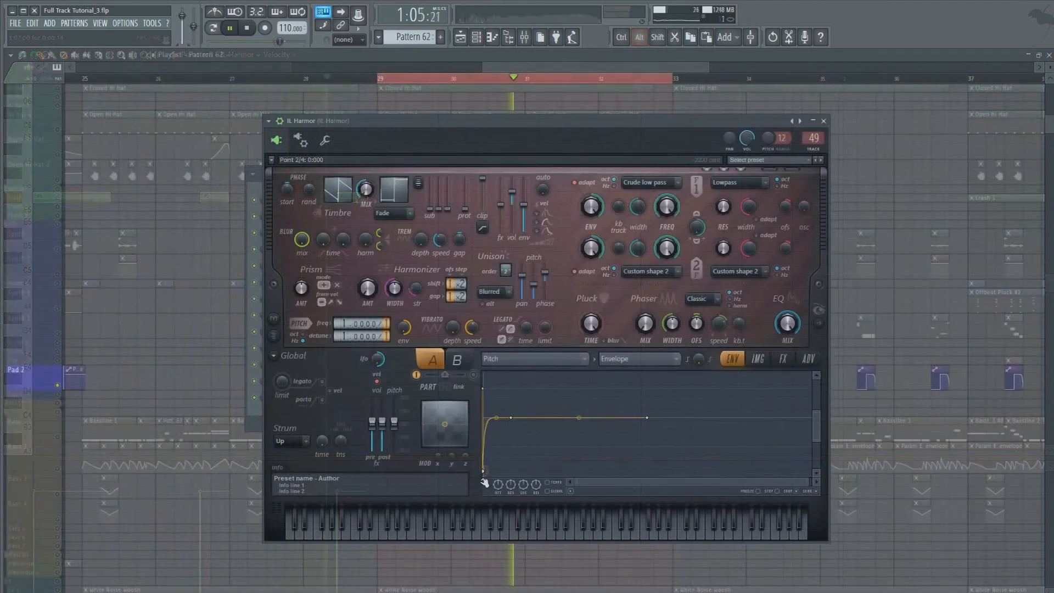
pyautogui.moveTo(500, 418); pyautogui.dragTo(505, 367)
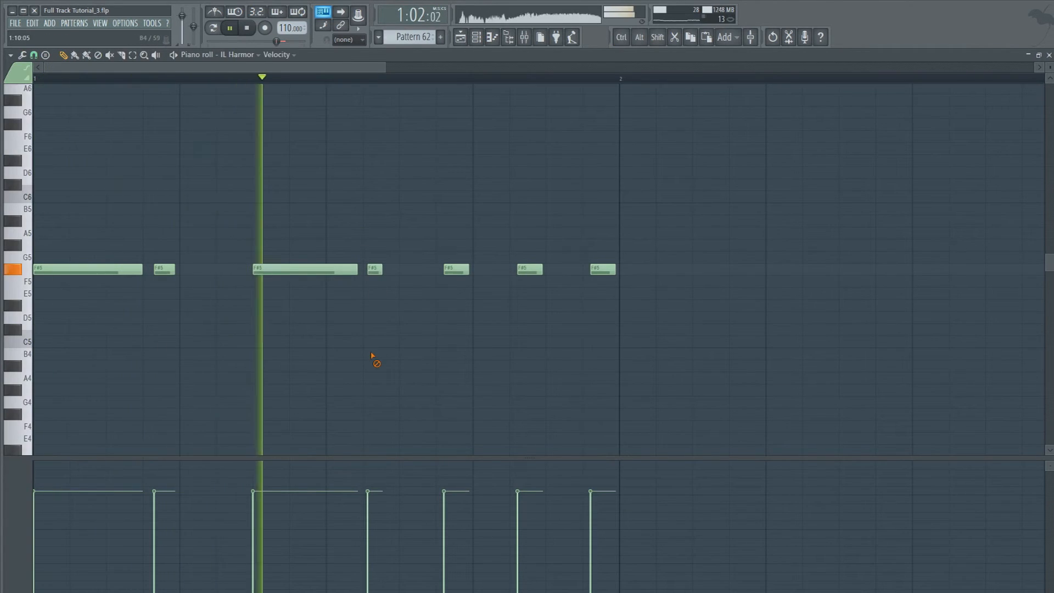
# Replace the last two short F#5 notes of Pattern 62 with a note extended to the end of the bar.
pyautogui.rightClick(530, 268)
pyautogui.rightClick(603, 270)
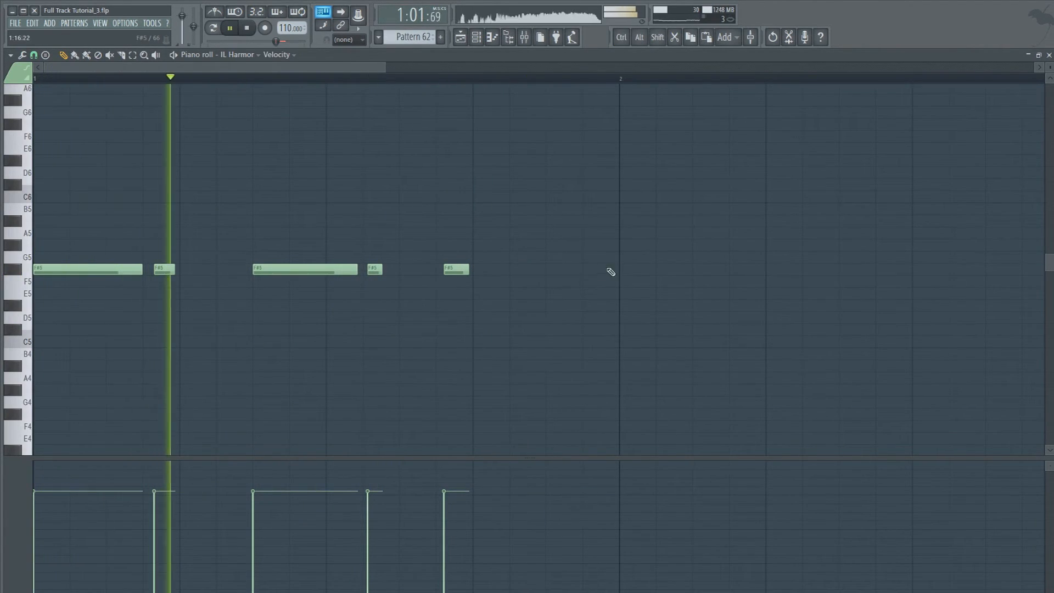
pyautogui.click(477, 270)
pyautogui.moveTo(573, 270); pyautogui.dragTo(614, 269)
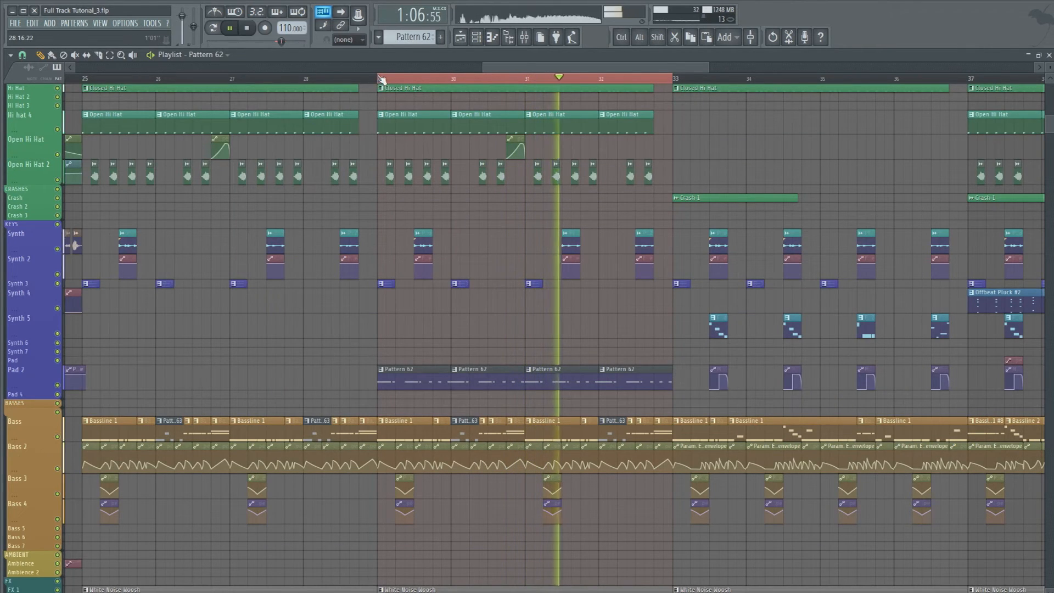
# Play from bar 29, raise IL Harmor's unison order and set its unison pitch thickness to 66%.
pyautogui.click(381, 78)
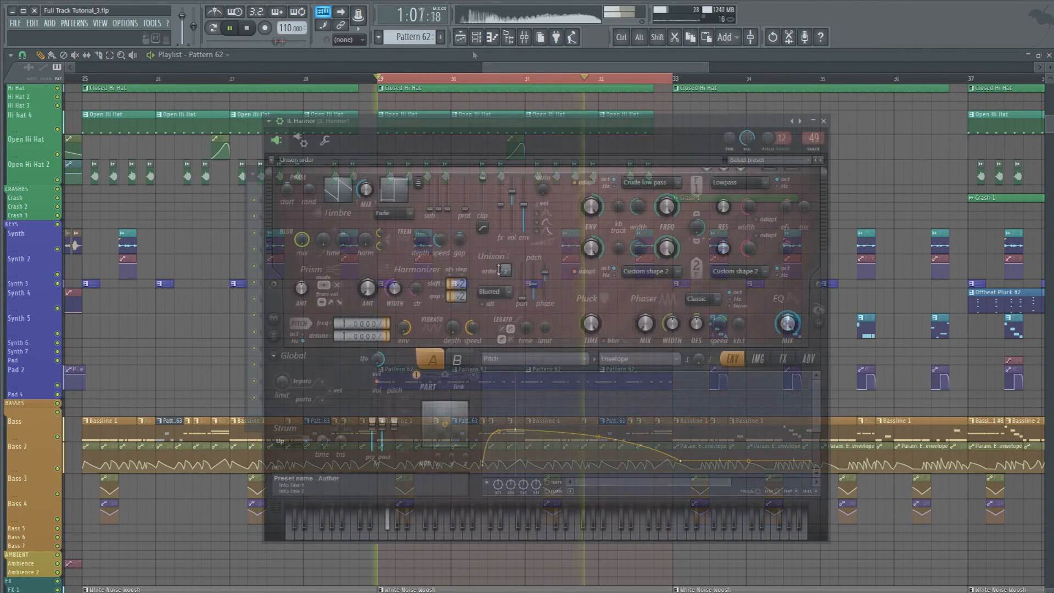
pyautogui.moveTo(500, 273); pyautogui.dragTo(500, 259)
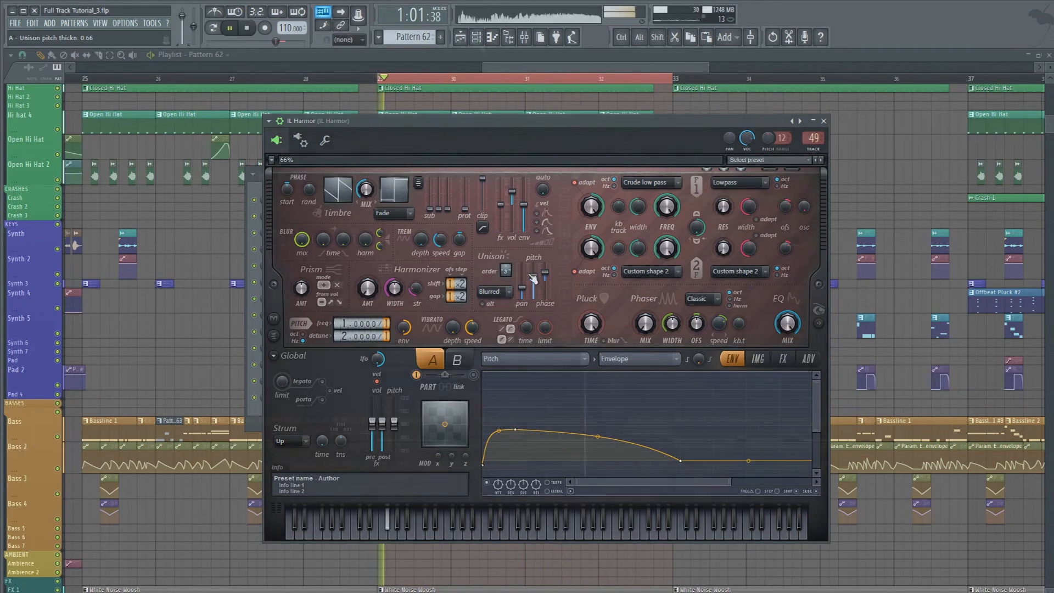
pyautogui.press('Escape')
pyautogui.click(152, 23)
pyautogui.moveTo(200, 148)
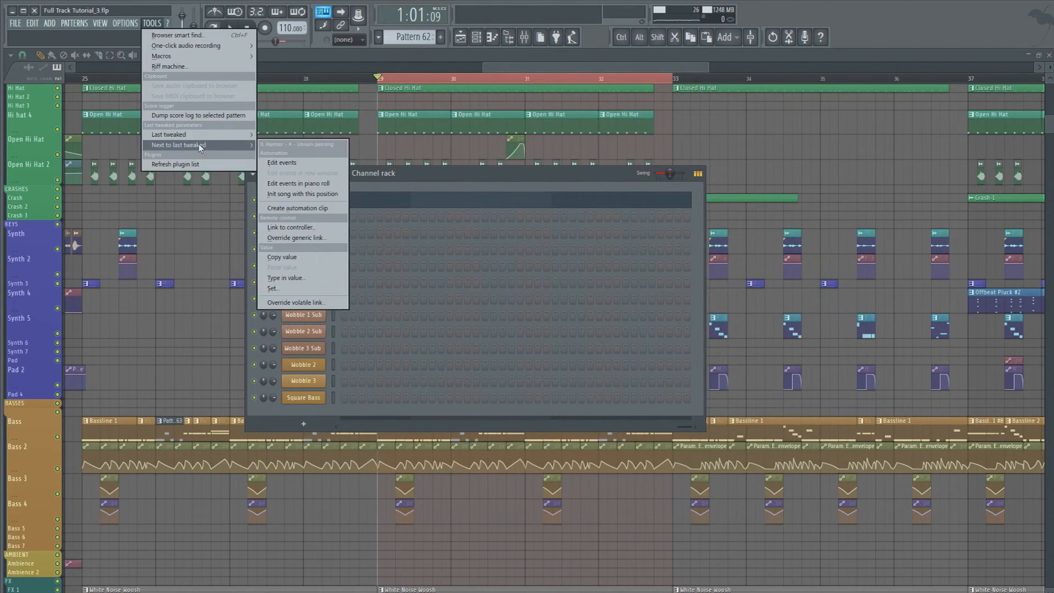
pyautogui.click(474, 174)
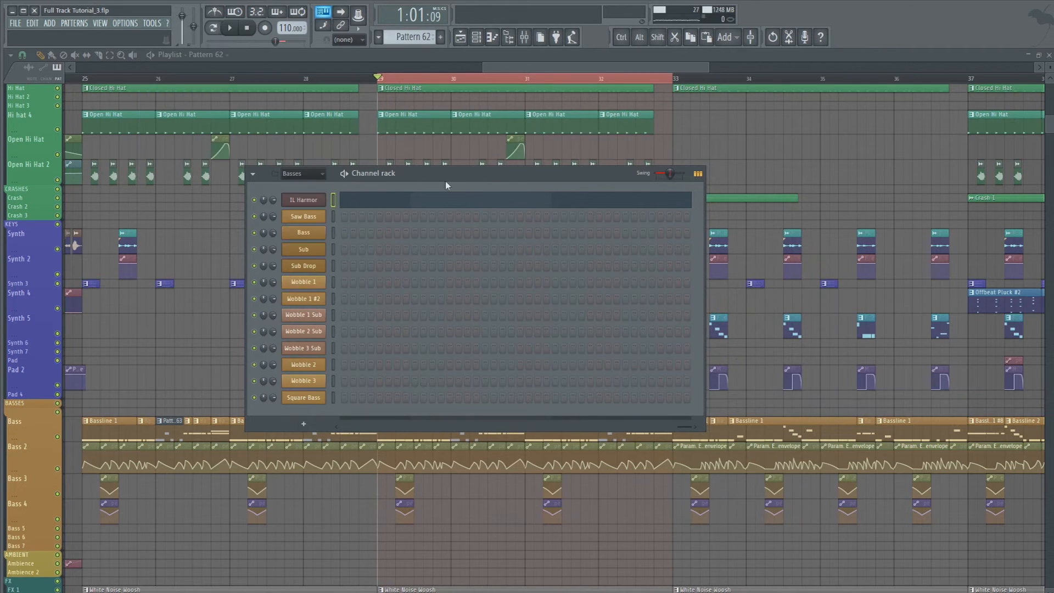
# Place the IL Harmor main pitch automation clip on the Synth 5 track over bars 25 to 32 and play the drop.
pyautogui.click(208, 54)
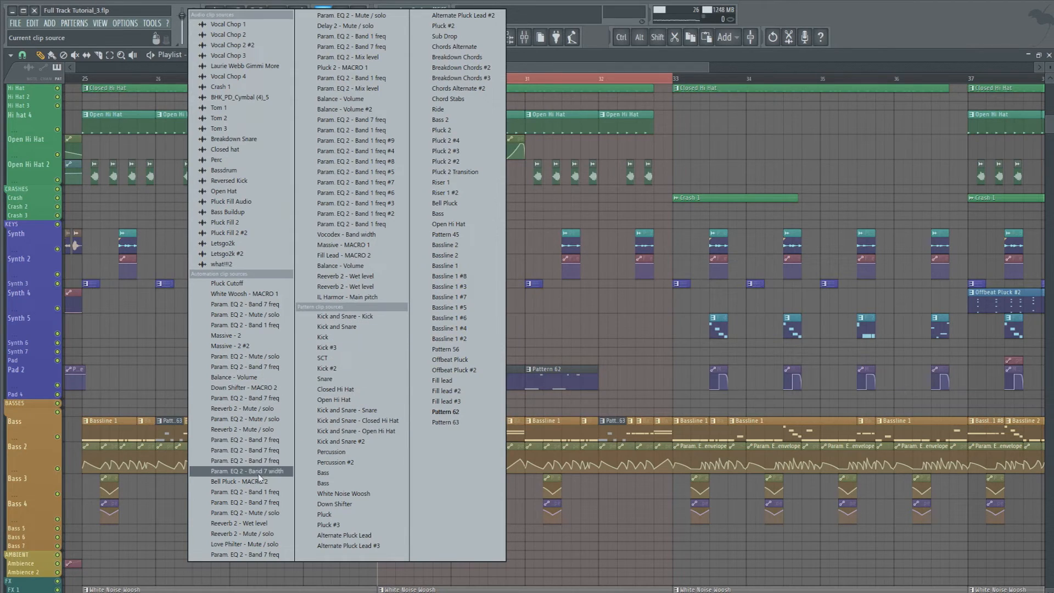
pyautogui.click(327, 297)
pyautogui.click(410, 321)
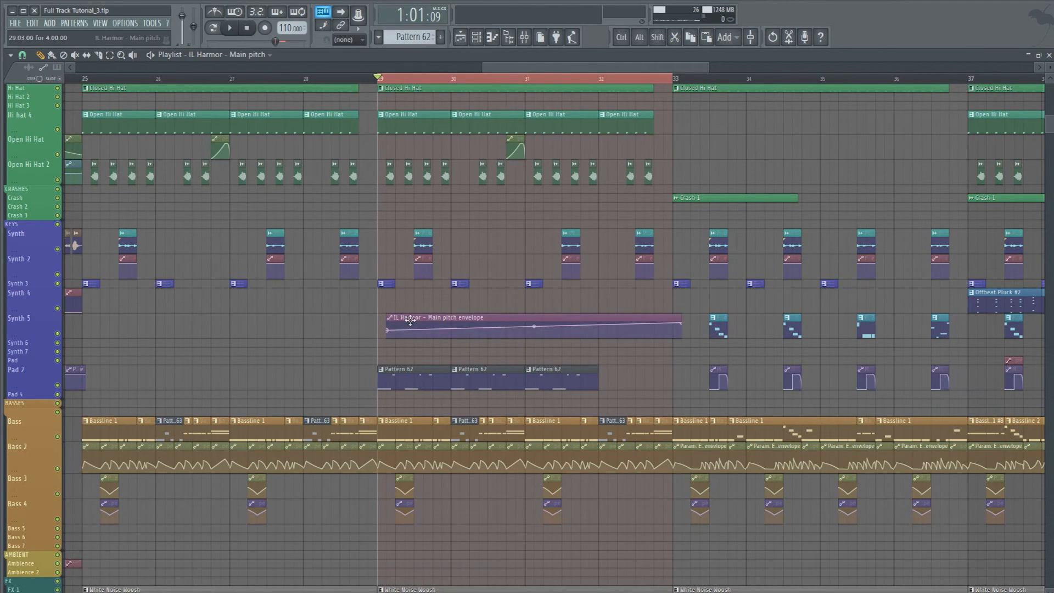
pyautogui.press('space')
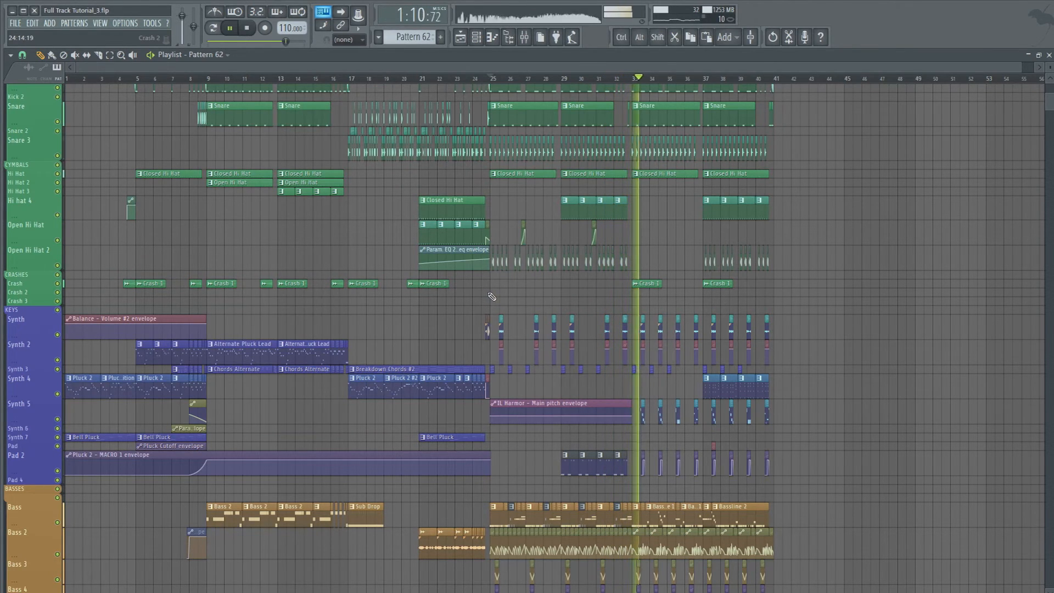
# Copy the Alternate Pluck Lead and Chords Alternate clips to bar 29 on the Synth 3 and Synth 4 tracks.
pyautogui.press('space')
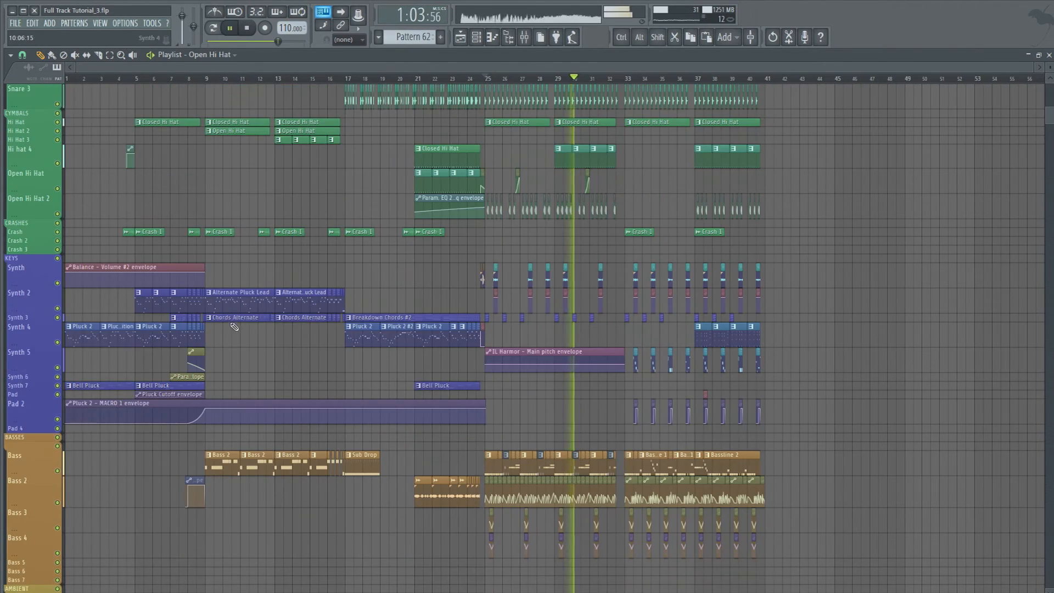
pyautogui.moveTo(249, 301); pyautogui.dragTo(267, 317)
pyautogui.hotkey('ctrl', 'c')
pyautogui.hotkey('ctrl', 'v')
pyautogui.moveTo(131, 299); pyautogui.dragTo(621, 324)
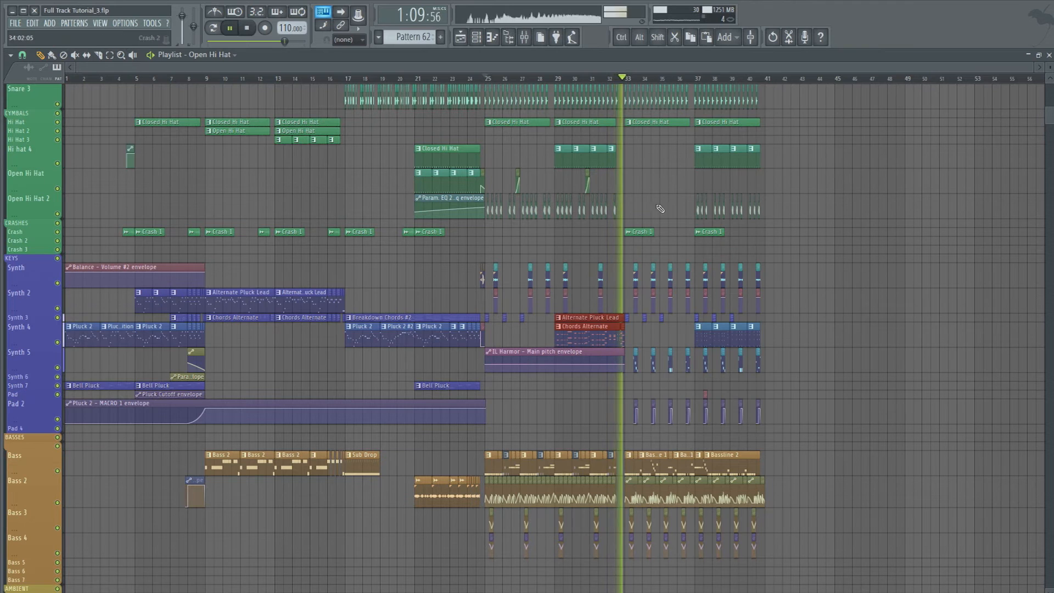
# Stop playback and trim the copied Chords Alternate clip on Synth 4 to the last half of bar 32.
pyautogui.scroll(4, 651, 86)
pyautogui.press('space')
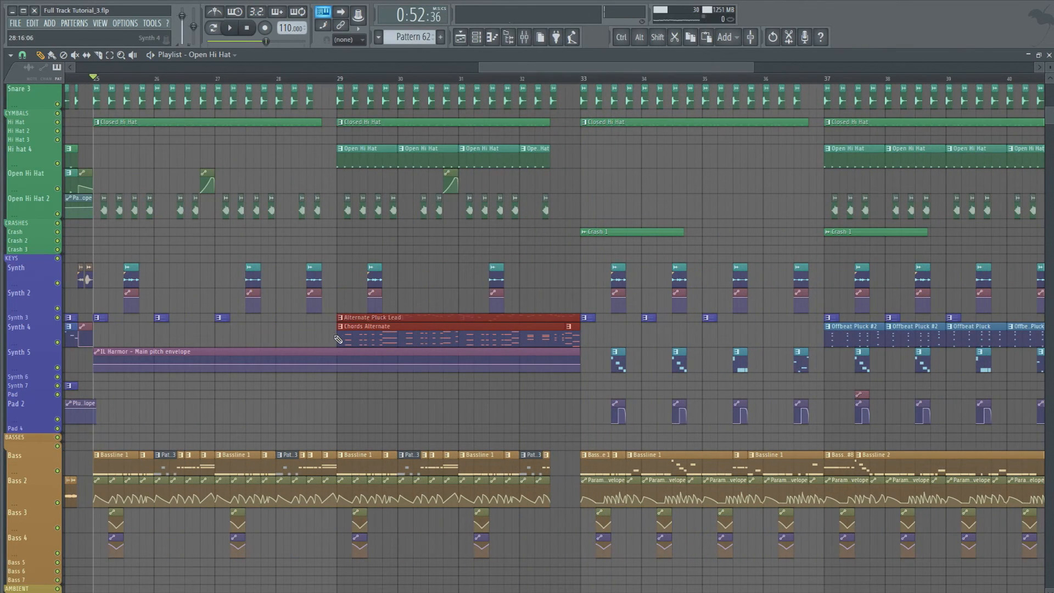
pyautogui.click(332, 333)
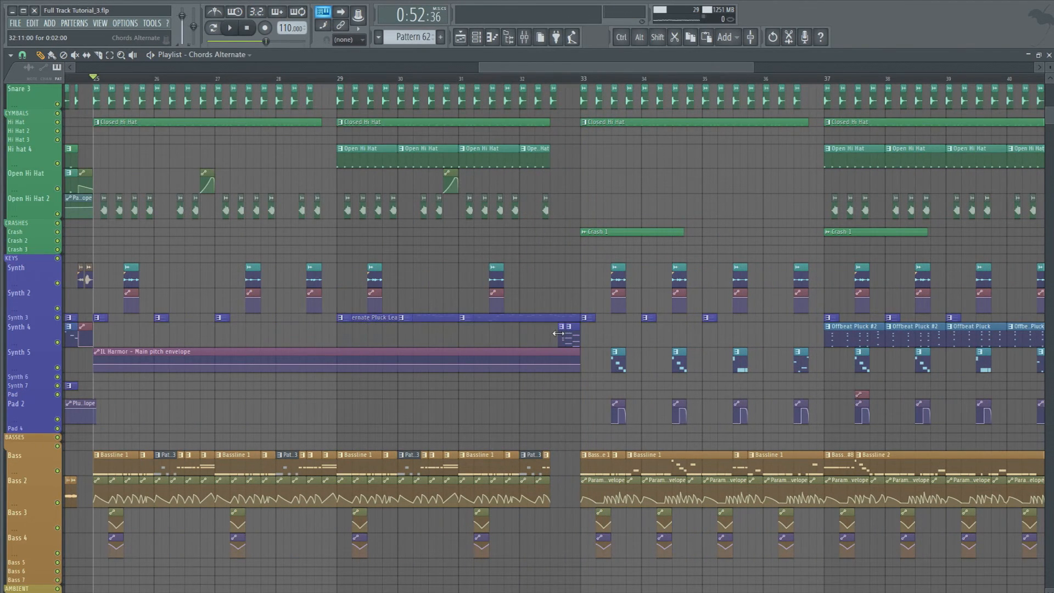
pyautogui.click(462, 319)
pyautogui.click(461, 313)
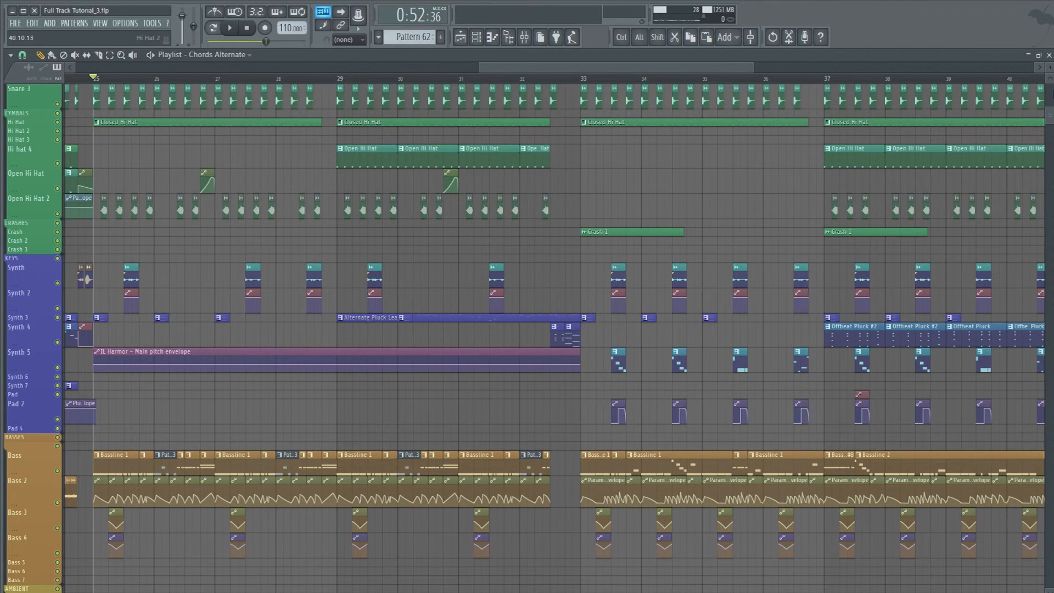
# Enlarge the Synth 3 track and trim its Alternate Pluck Lead clip to the last half of bar 32.
pyautogui.moveTo(1049, 68); pyautogui.dragTo(1050, 55)
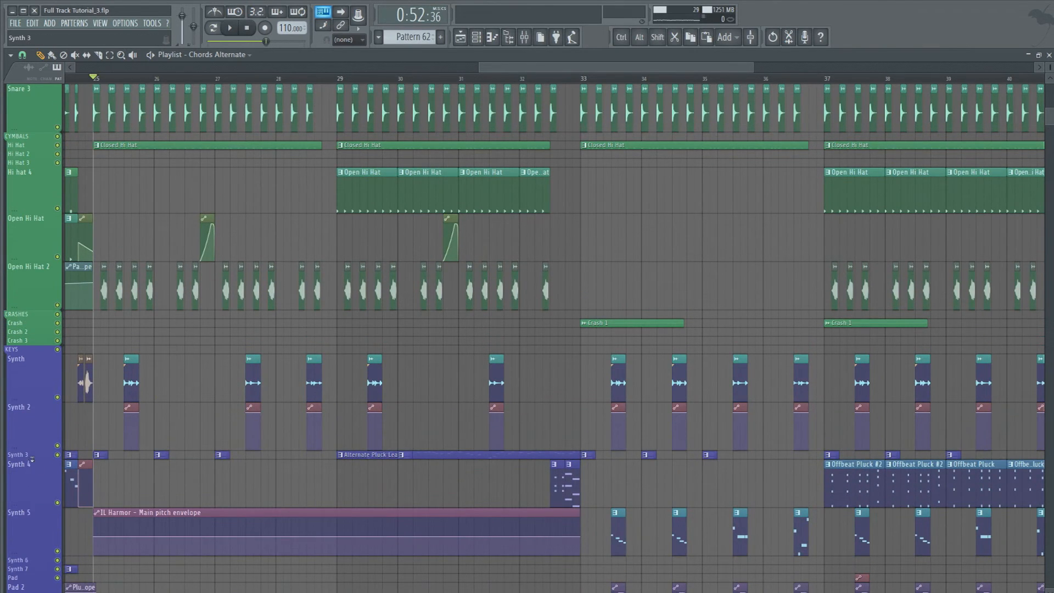
pyautogui.scroll(-10, 553, 322)
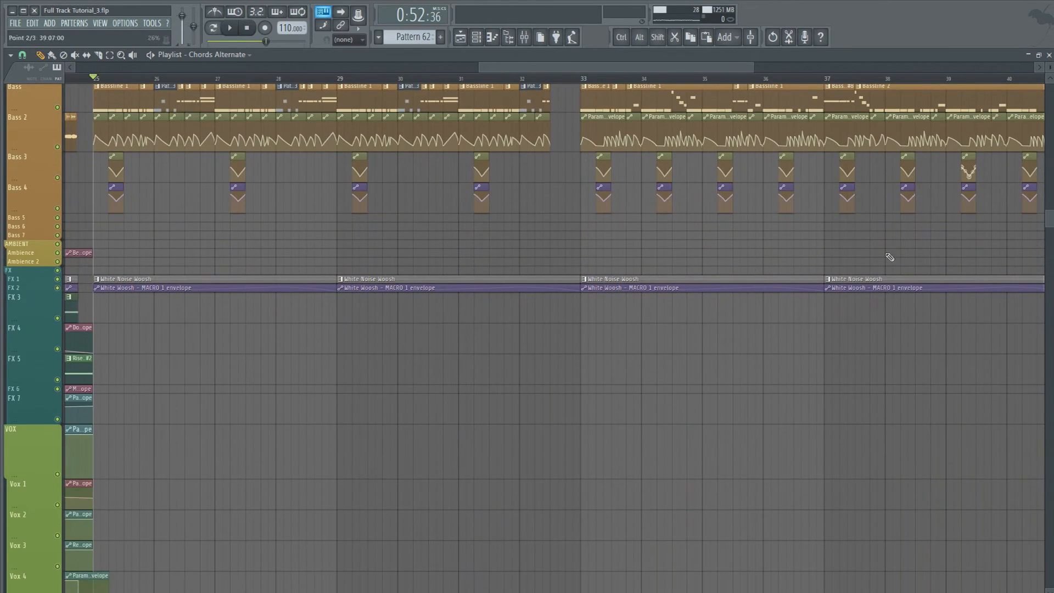
pyautogui.scroll(5, 346, 247)
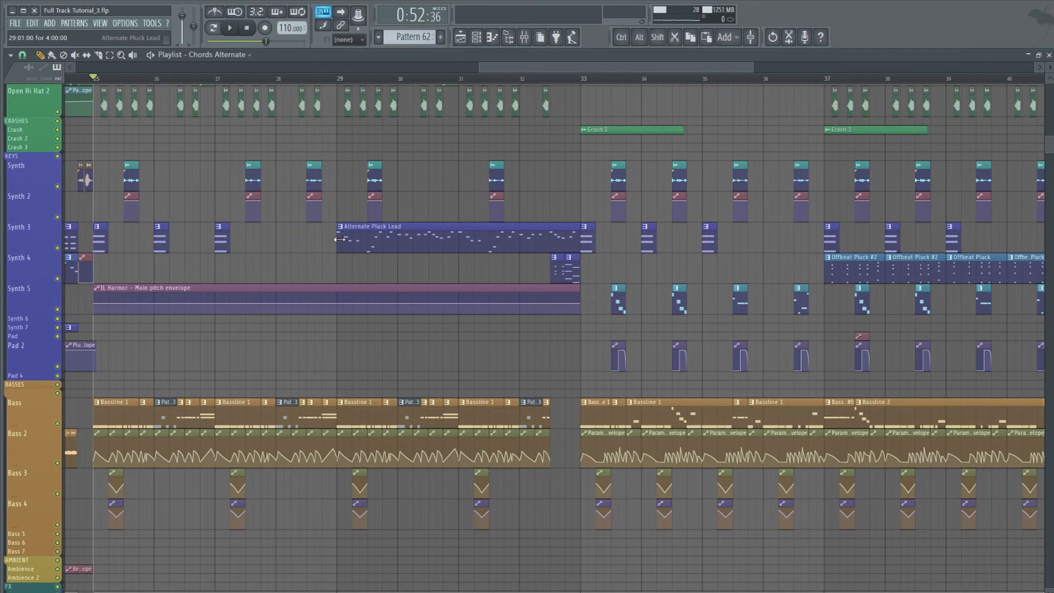
pyautogui.moveTo(340, 240); pyautogui.dragTo(553, 226)
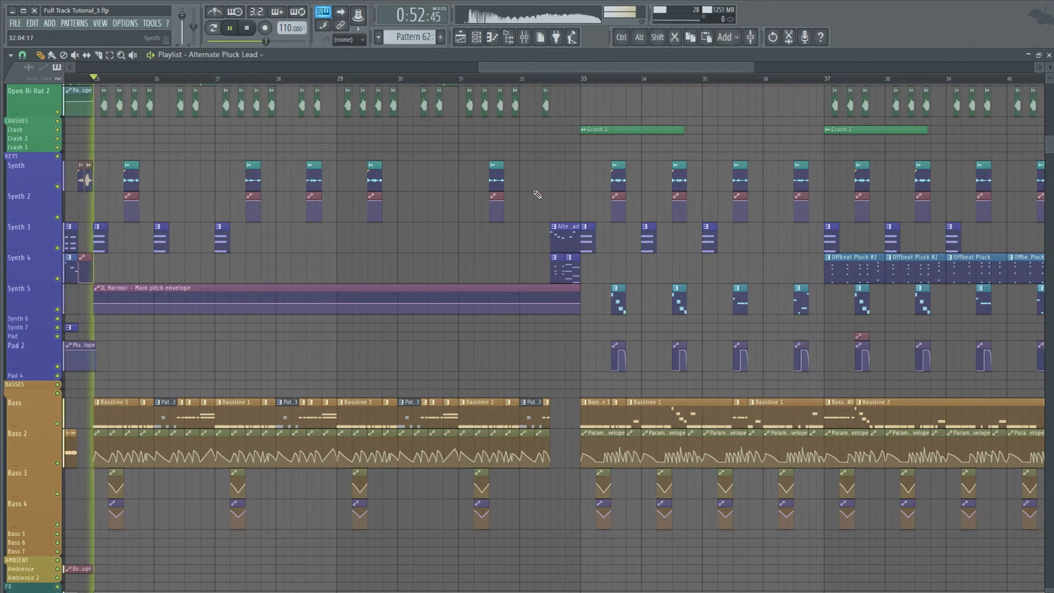
# Copy the three Breakdown Chords #3 clips on Synth 3 to the starts of bars 29, 30 and 31 while the drop plays.
pyautogui.scroll(5, 538, 194)
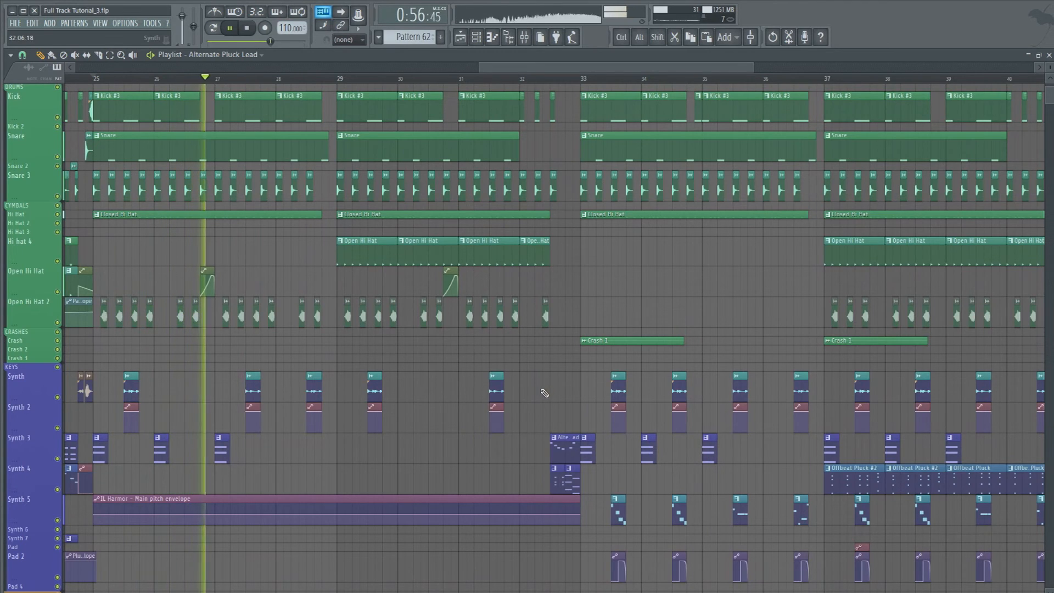
pyautogui.moveTo(240, 434); pyautogui.dragTo(341, 457)
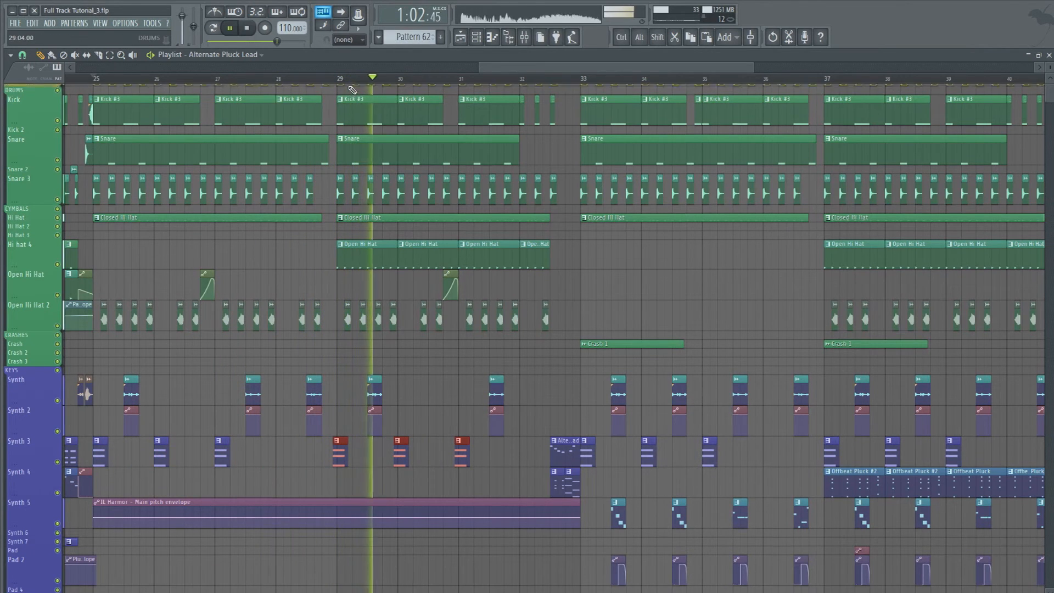
pyautogui.scroll(5, 351, 90)
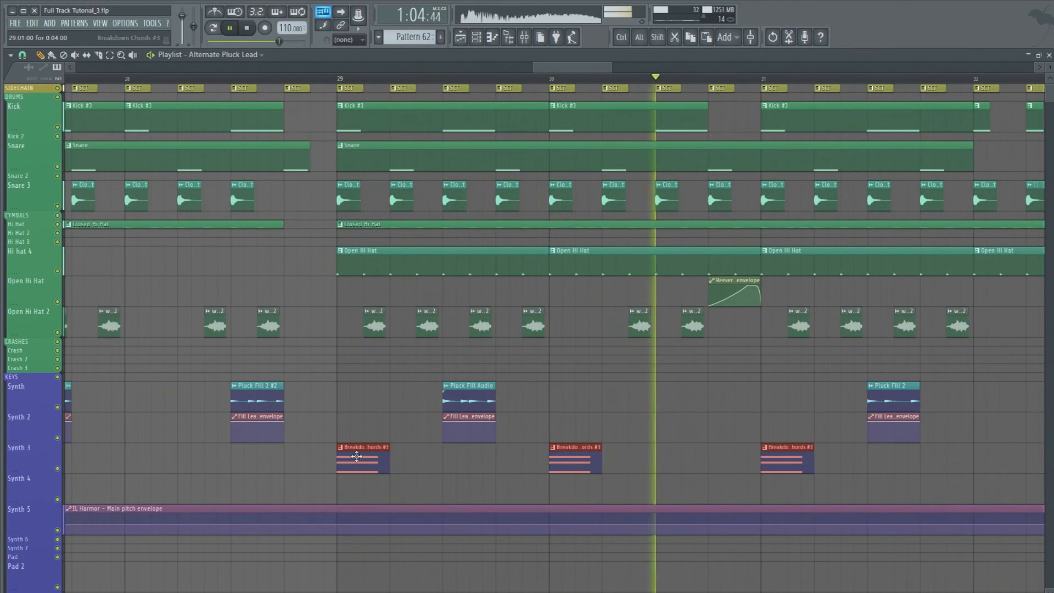
pyautogui.keyDown('ctrl'); pyautogui.click(687, 433); pyautogui.keyUp('ctrl')
pyautogui.scroll(-2, 534, 83)
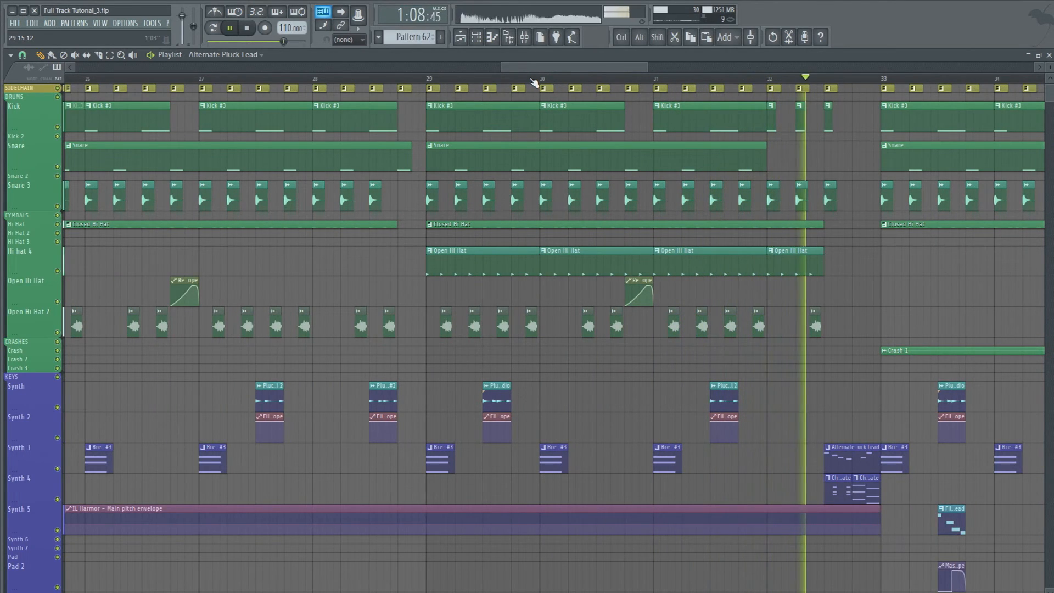
pyautogui.press('space')
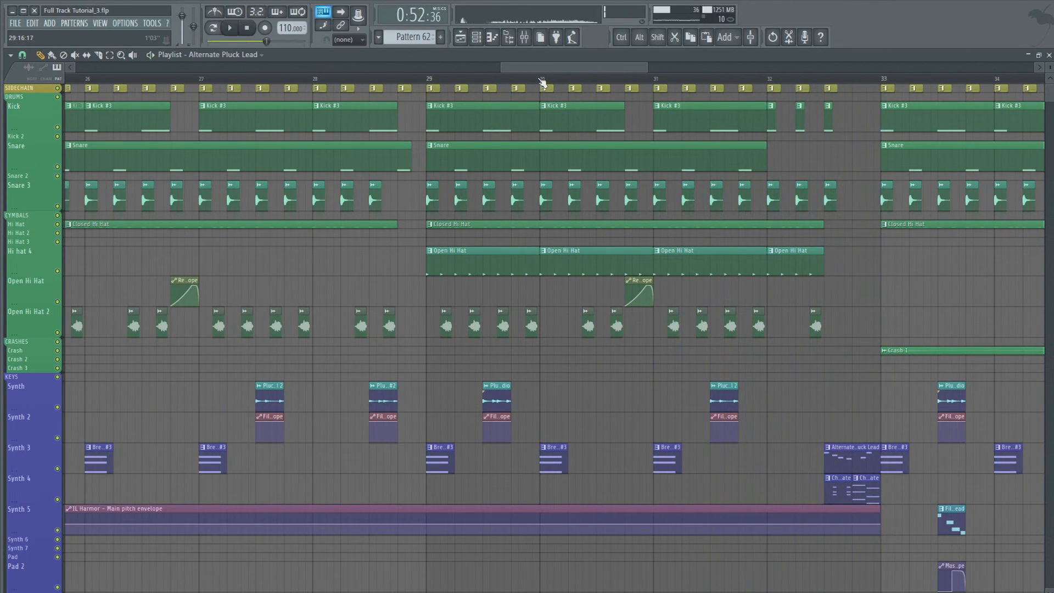
# Play the second half of the drop from bar 33 and check its bass and synth clips.
pyautogui.scroll(-4, 542, 83)
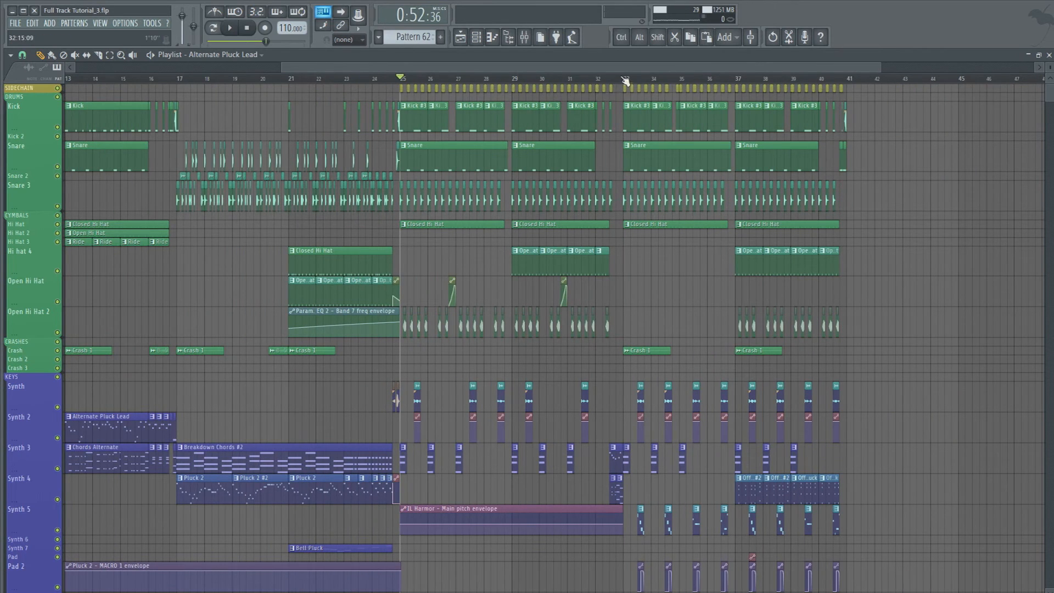
pyautogui.click(624, 82)
pyautogui.press('space')
pyautogui.scroll(-5, 760, 360)
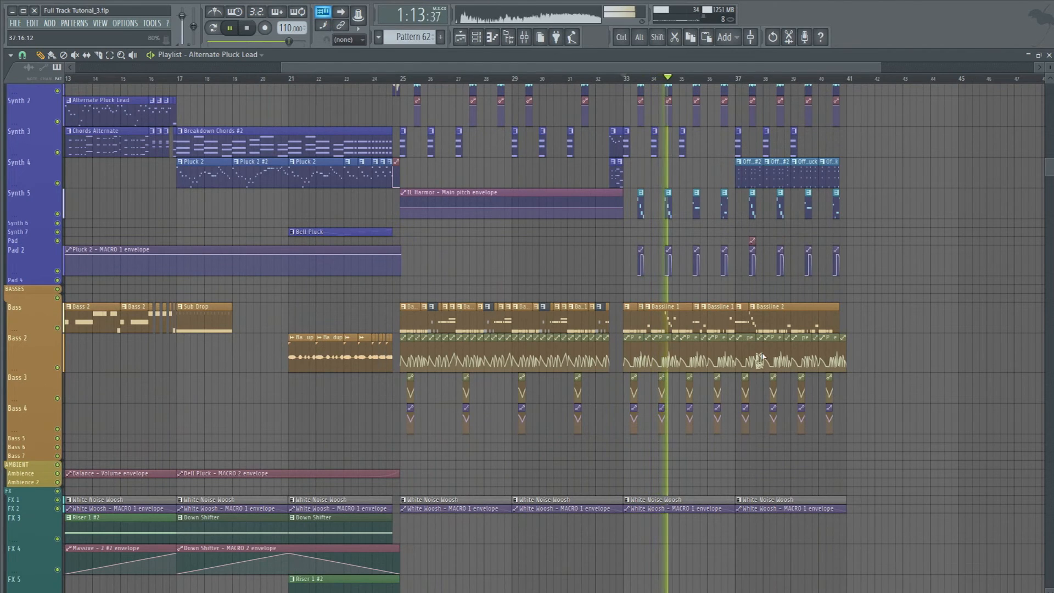
pyautogui.press('space')
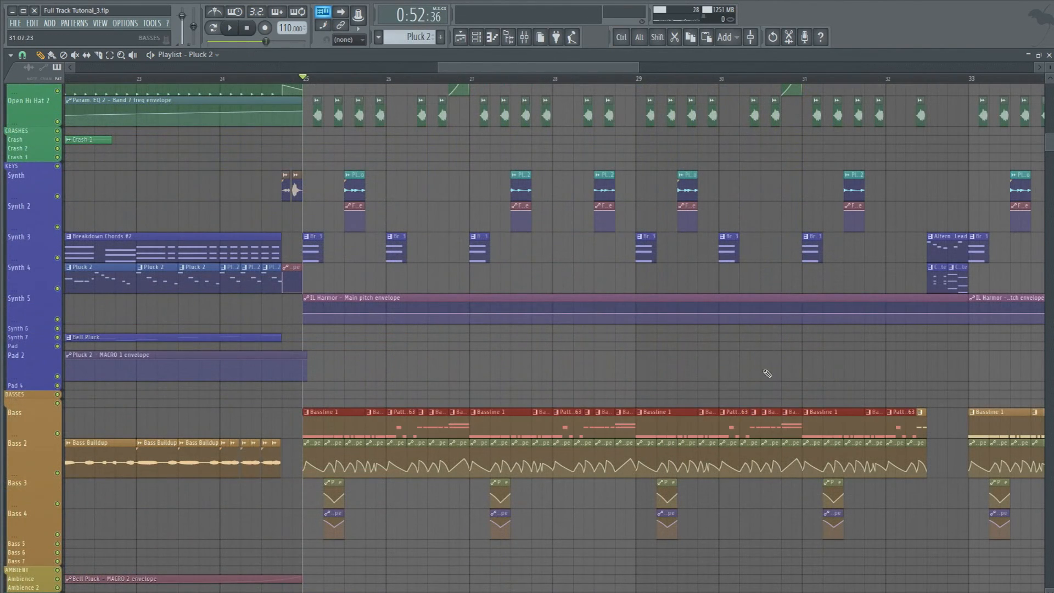
# Merge the selected pattern clips on the Bass track over bars 25 to 32 into one clip.
pyautogui.click(11, 54)
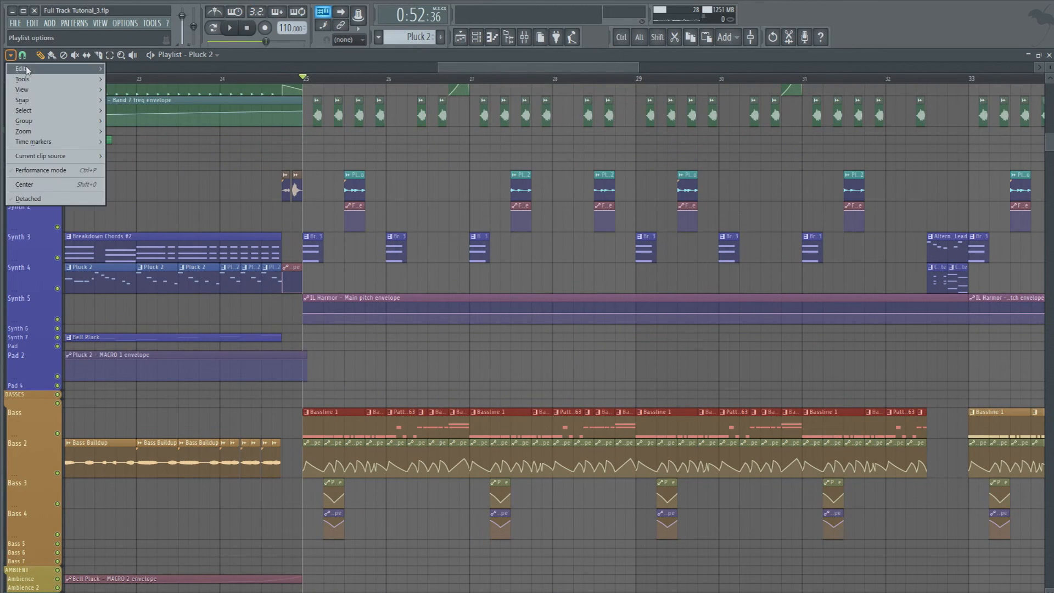
pyautogui.moveTo(44, 70)
pyautogui.click(140, 245)
# Open the merged bass pattern and slightly shorten the Saw Bass A4 and longer F#4 notes in bars 2, 4, 6 and 8.
pyautogui.doubleClick(393, 426)
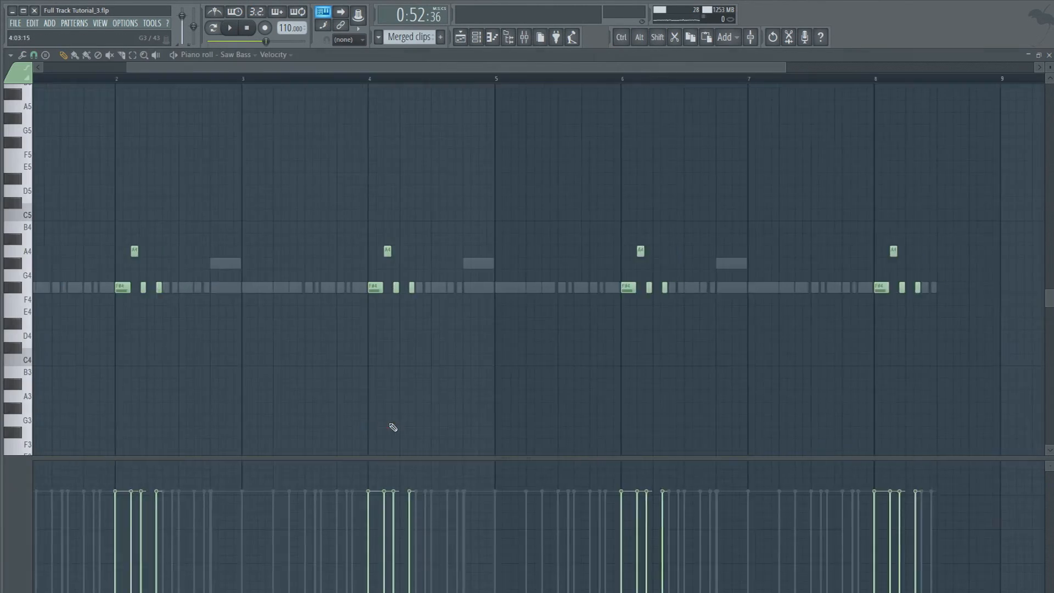
pyautogui.moveTo(300, 68); pyautogui.dragTo(219, 67)
pyautogui.hotkey('ctrl', 'a')
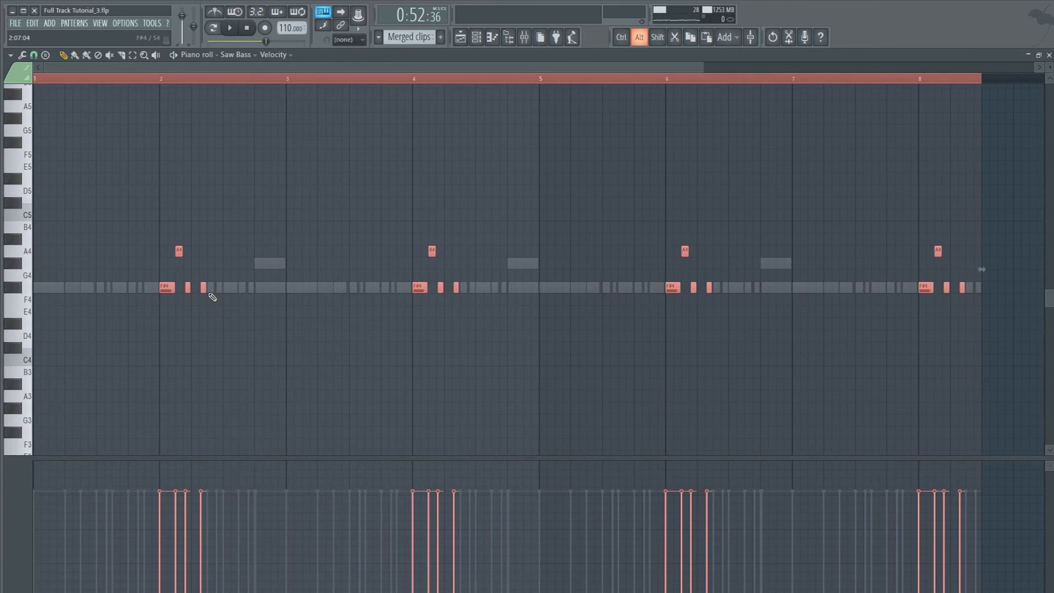
pyautogui.moveTo(176, 305); pyautogui.dragTo(183, 258)
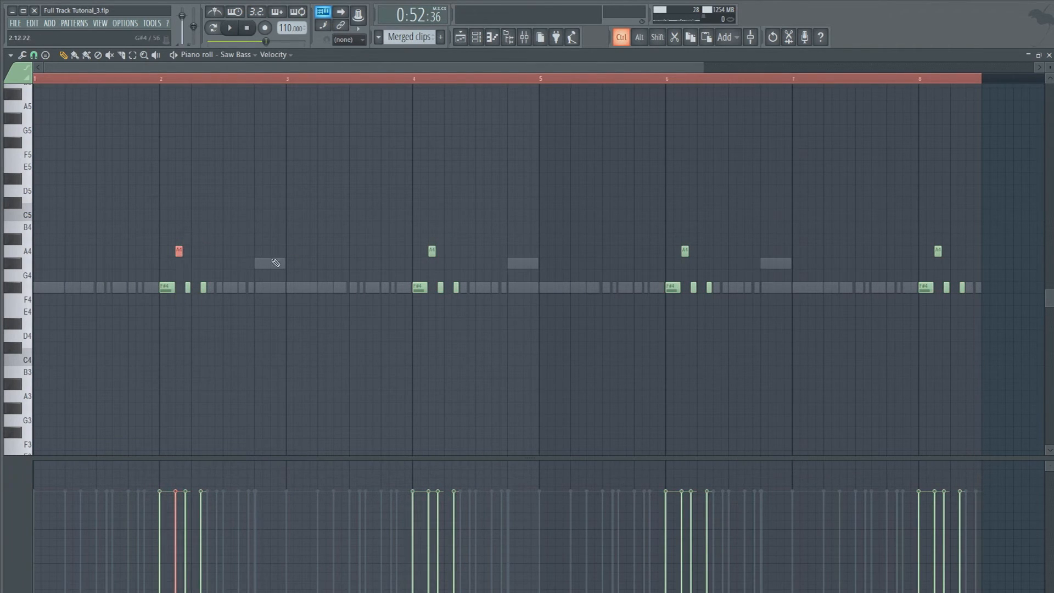
pyautogui.moveTo(431, 324); pyautogui.dragTo(431, 326)
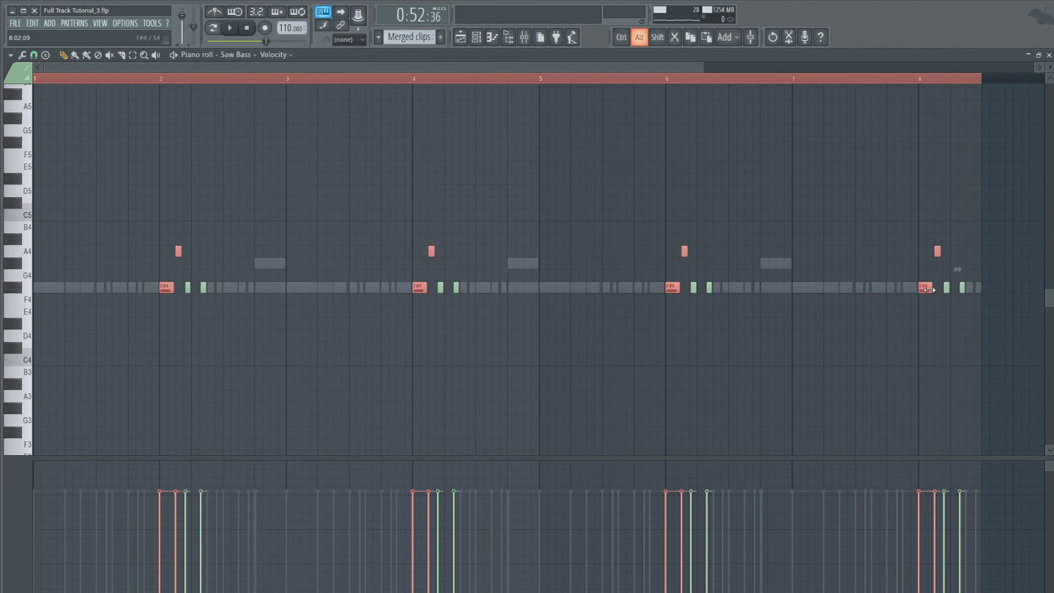
# Slightly shorten the F#4 notes of the Wobble 1 and Square Bass channels in the merged pattern.
pyautogui.rightClick(44, 290)
pyautogui.rightClick(44, 290)
pyautogui.hotkey('ctrl', 'a')
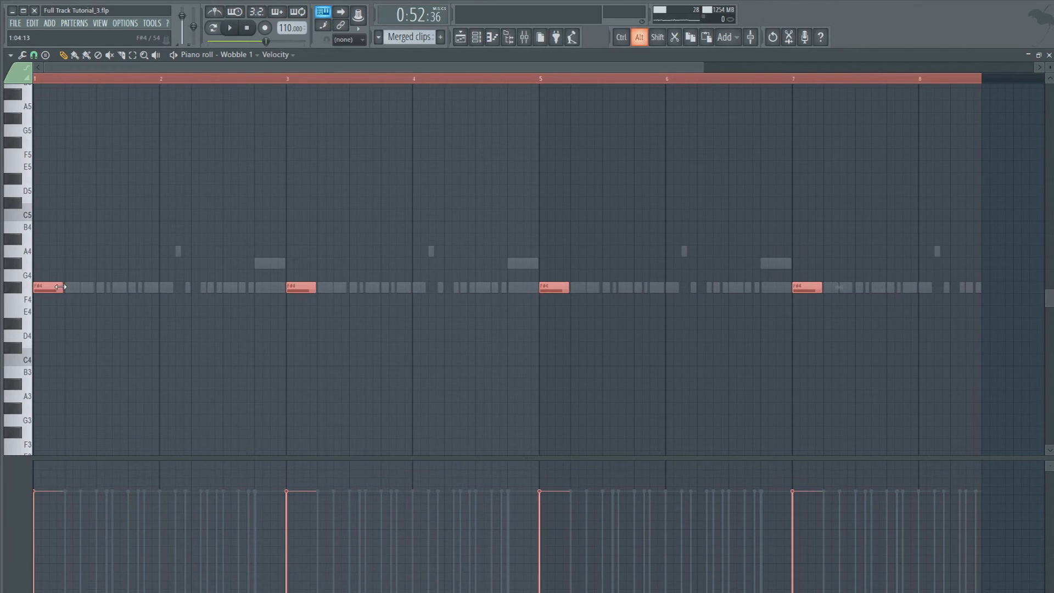
pyautogui.rightClick(73, 288)
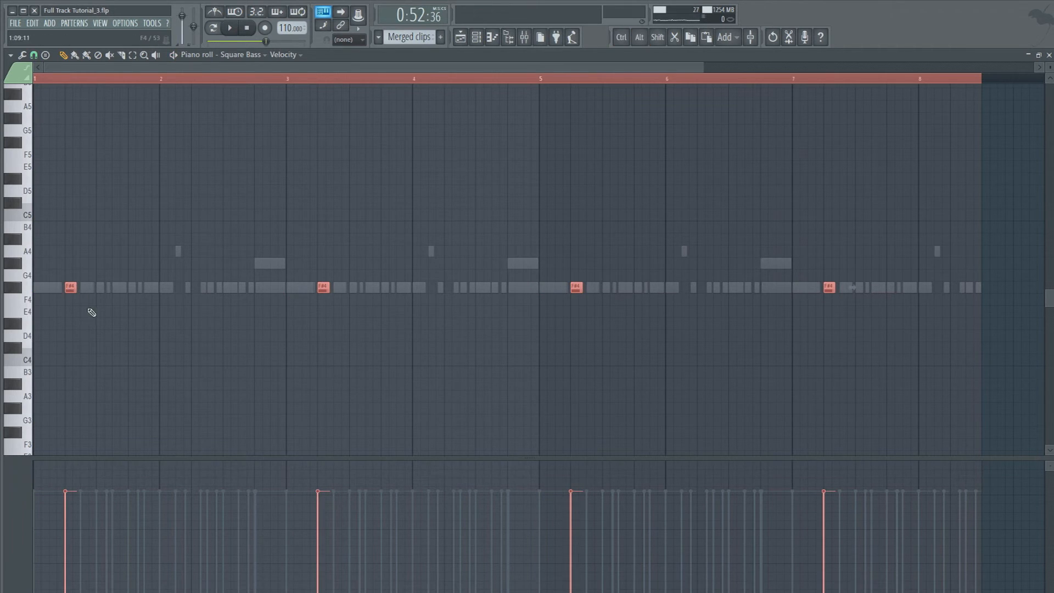
# Slightly shorten the F#4 notes of Wobble 3 Sub, Wobble 3 and Wobble 2 in the merged pattern.
pyautogui.rightClick(100, 287)
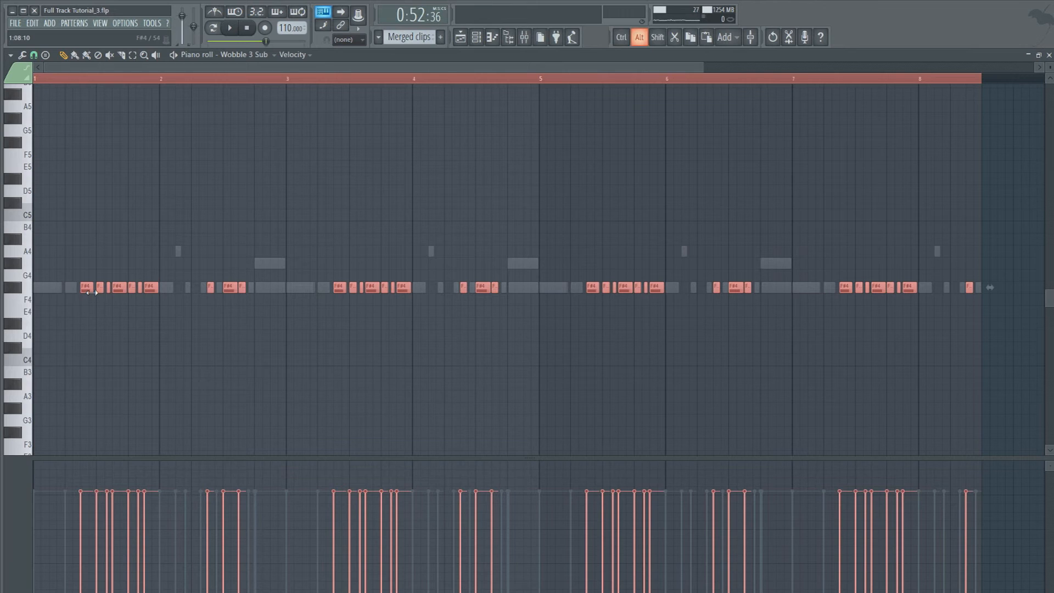
pyautogui.click(241, 58)
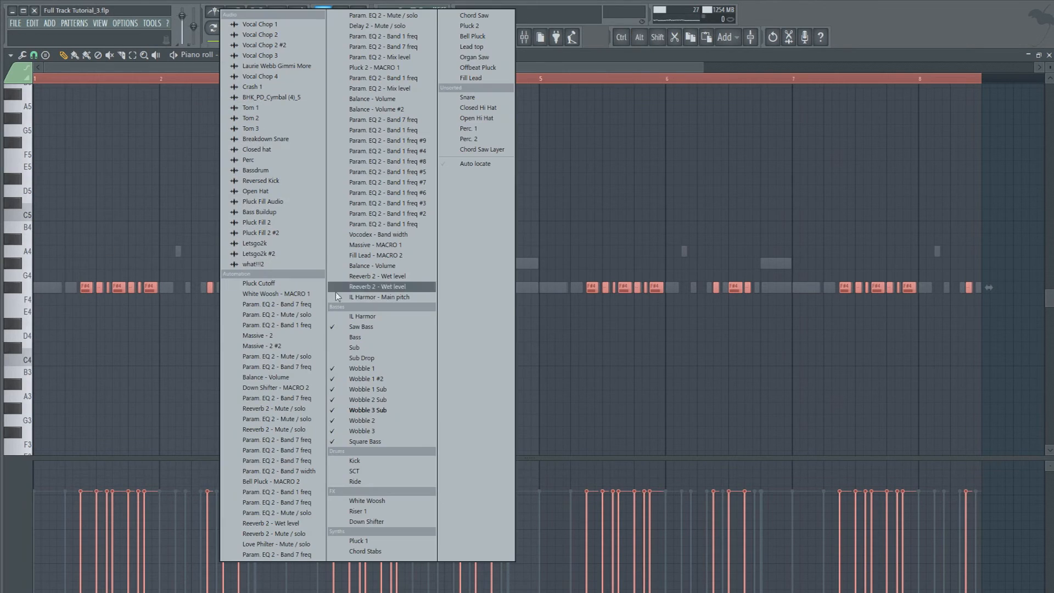
pyautogui.click(404, 433)
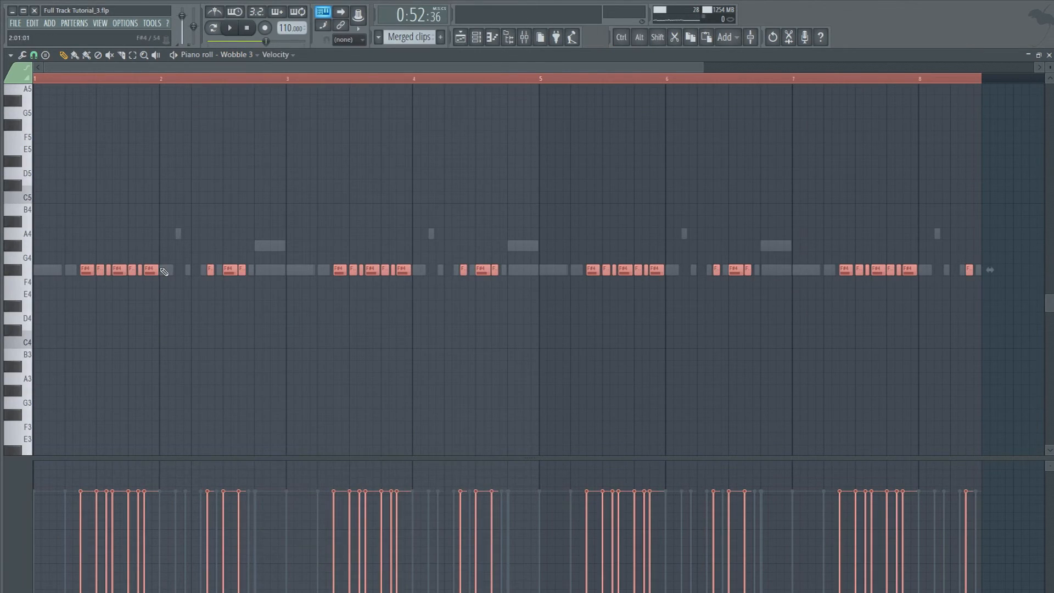
pyautogui.click(244, 57)
pyautogui.click(367, 422)
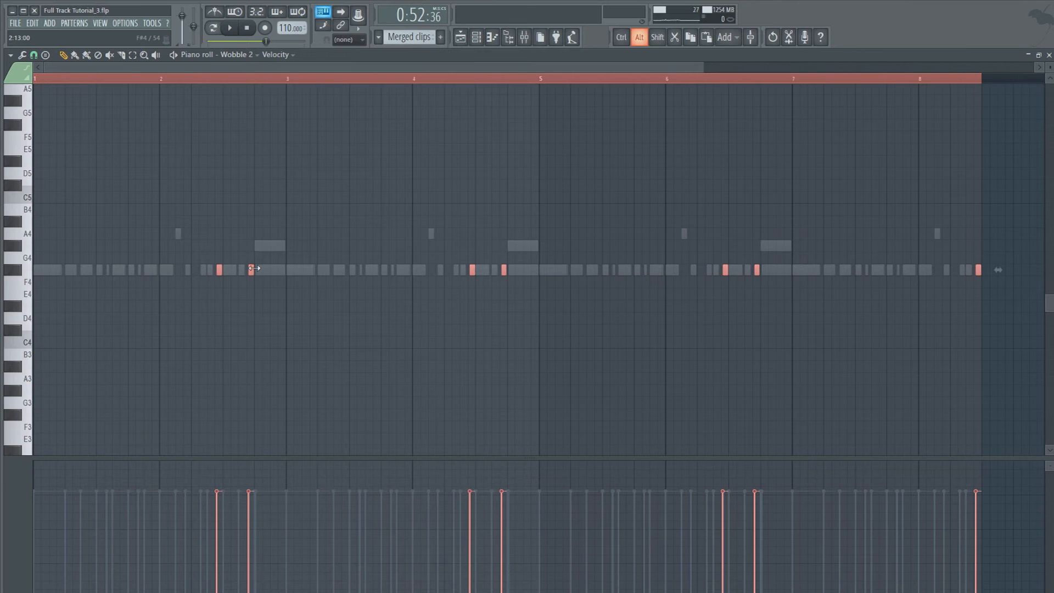
# Return to the playlist and play the drop from bar 25 to hear the merged bassline.
pyautogui.click(461, 38)
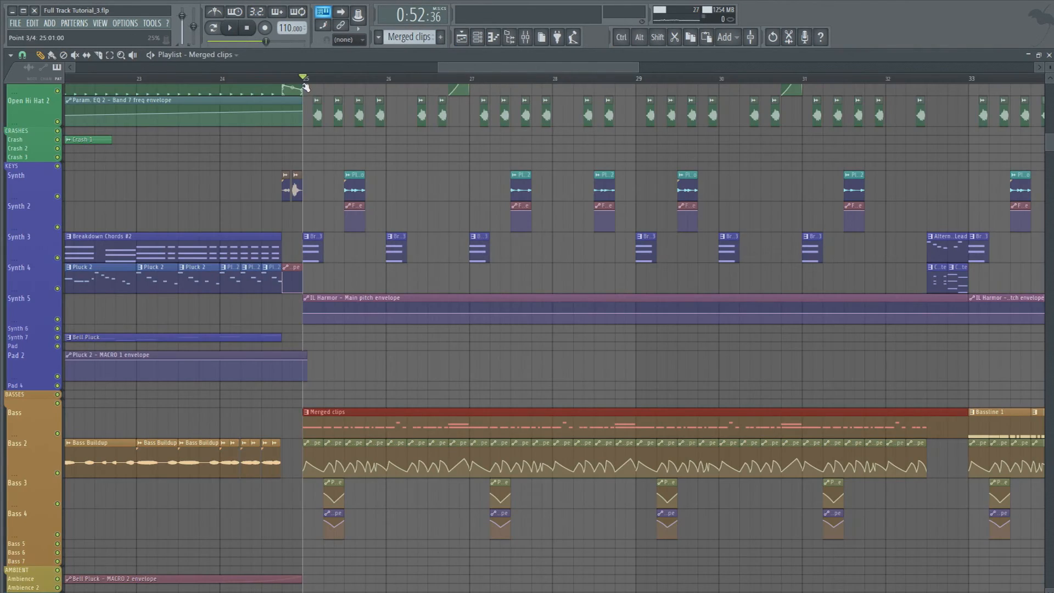
pyautogui.press('space')
pyautogui.click(351, 266)
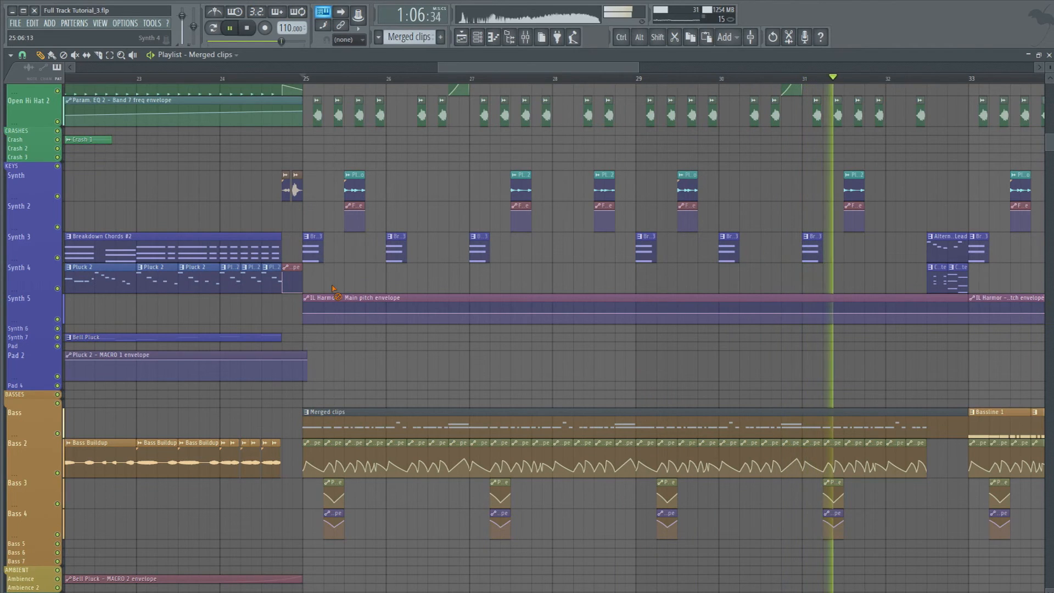
# Stop playback and delete the separate bassline clips on the Bass track from bar 33 onward.
pyautogui.moveTo(476, 72); pyautogui.dragTo(612, 80)
pyautogui.scroll(-4, 613, 80)
pyautogui.press('space')
pyautogui.moveTo(806, 427); pyautogui.dragTo(480, 416)
pyautogui.press('Delete')
# Rename the merged bass clip as Bassline 1 and give it an orange color.
pyautogui.click(173, 419)
pyautogui.click(216, 463)
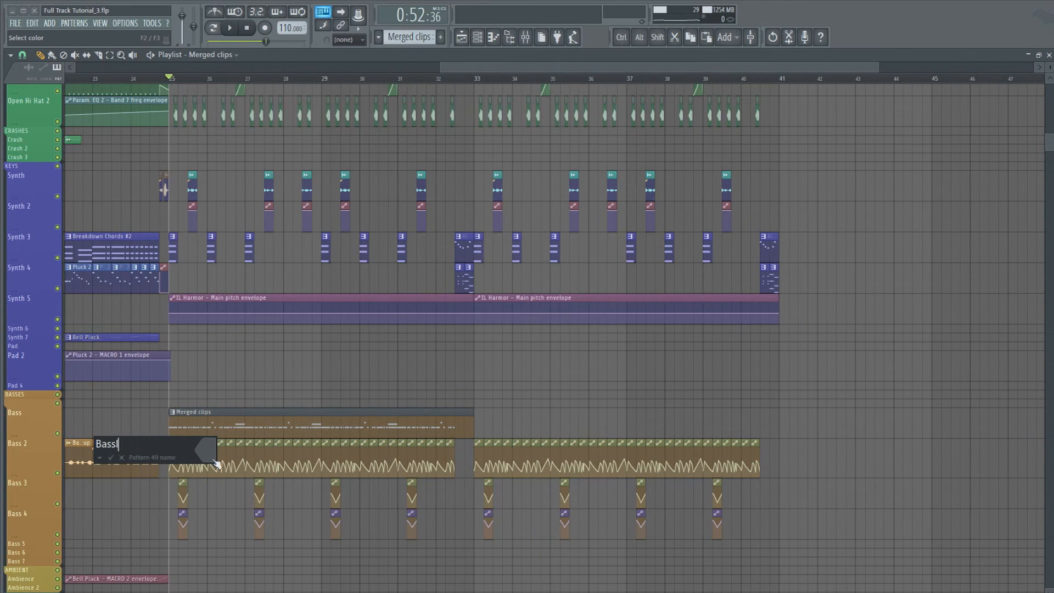
pyautogui.write('Bassline 1')
pyautogui.click(214, 461)
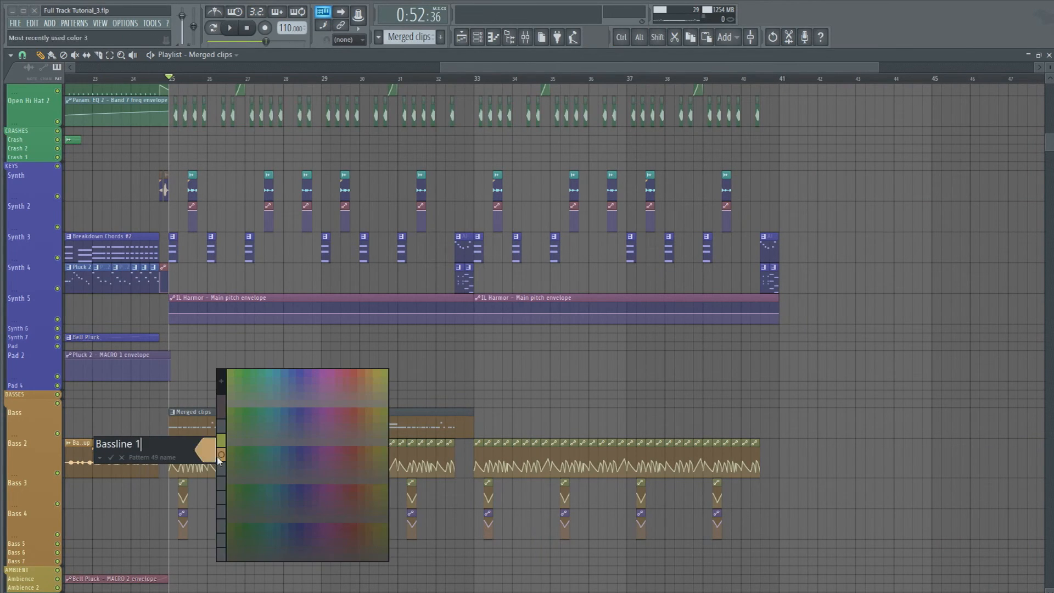
pyautogui.click(219, 456)
pyautogui.press('Return')
# Place a copy of Bassline 1 at bar 33 on the Bass track, make it unique and rename it Bassline 2.
pyautogui.click(498, 422)
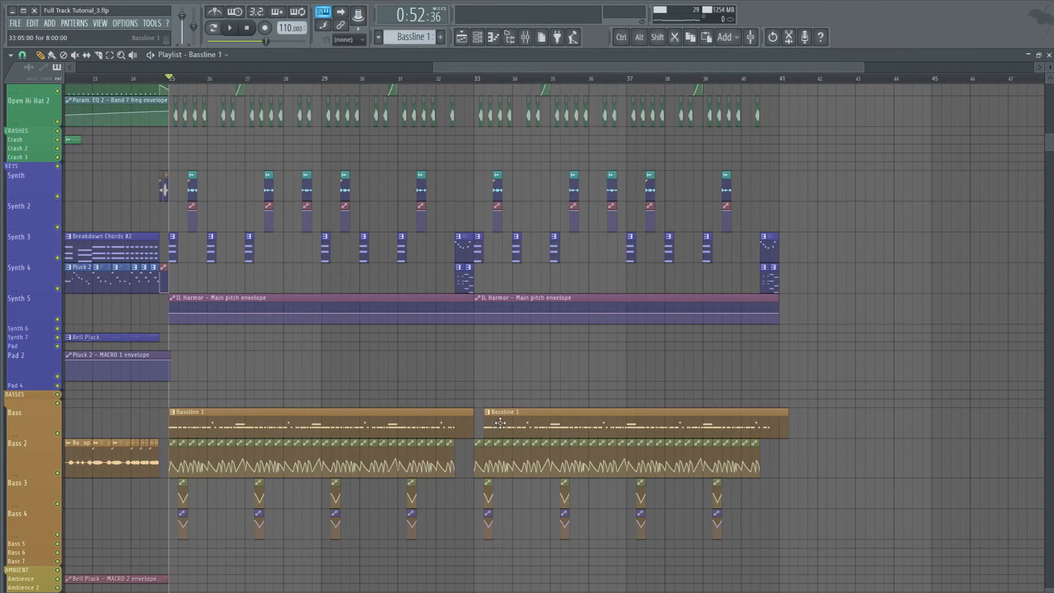
pyautogui.rightClick(487, 416)
pyautogui.click(501, 474)
pyautogui.rightClick(484, 421)
pyautogui.click(510, 466)
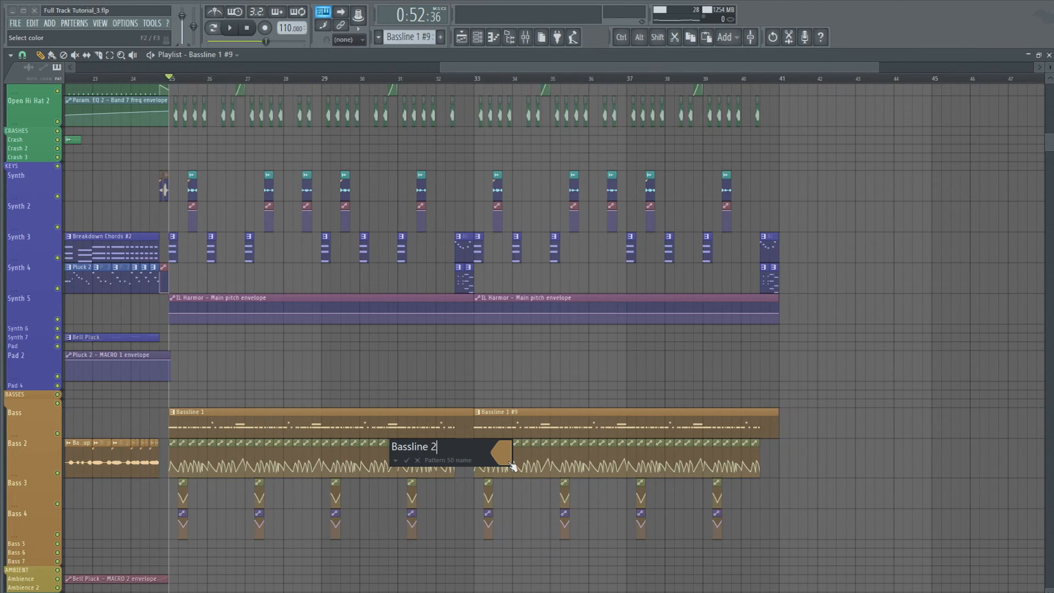
pyautogui.press('Return')
pyautogui.scroll(8, 467, 317)
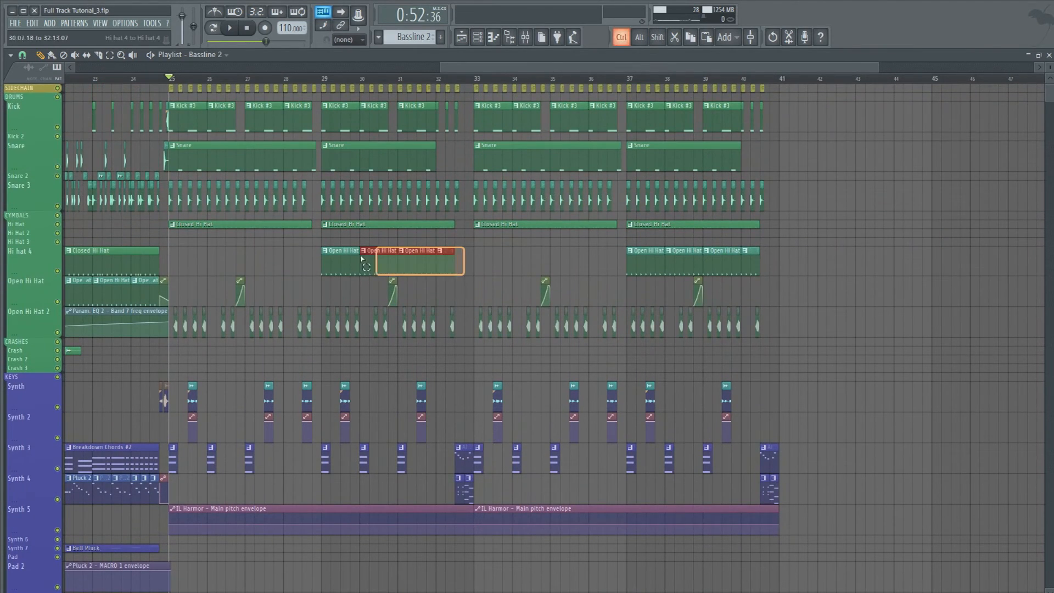
# Move the bar 29 Open Hi Hat clips on Hi hat 4 to bar 33 and play the drop from bar 25.
pyautogui.moveTo(335, 259); pyautogui.dragTo(466, 262)
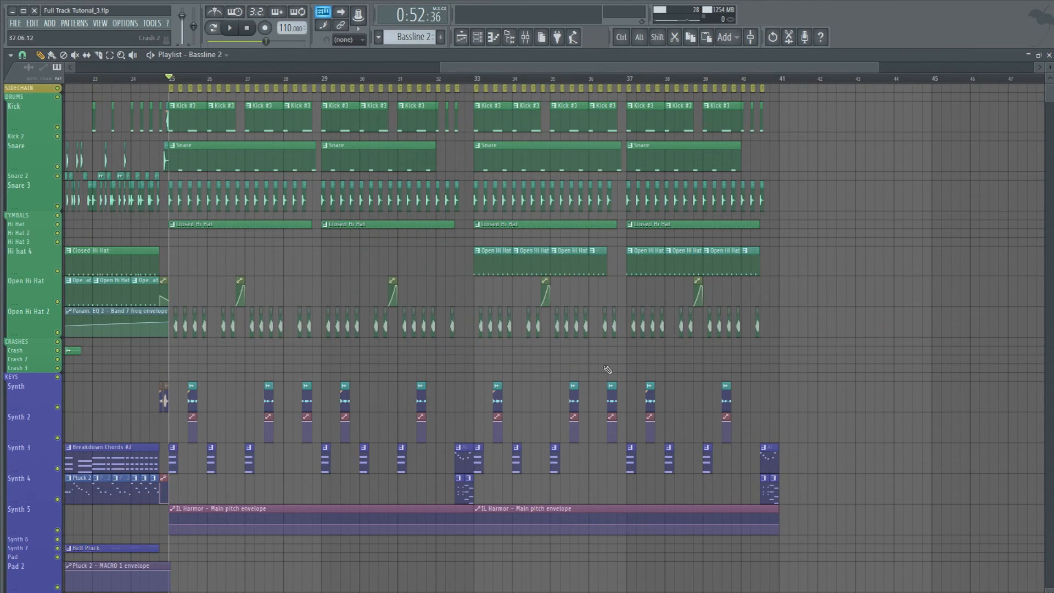
pyautogui.scroll(-5, 282, 394)
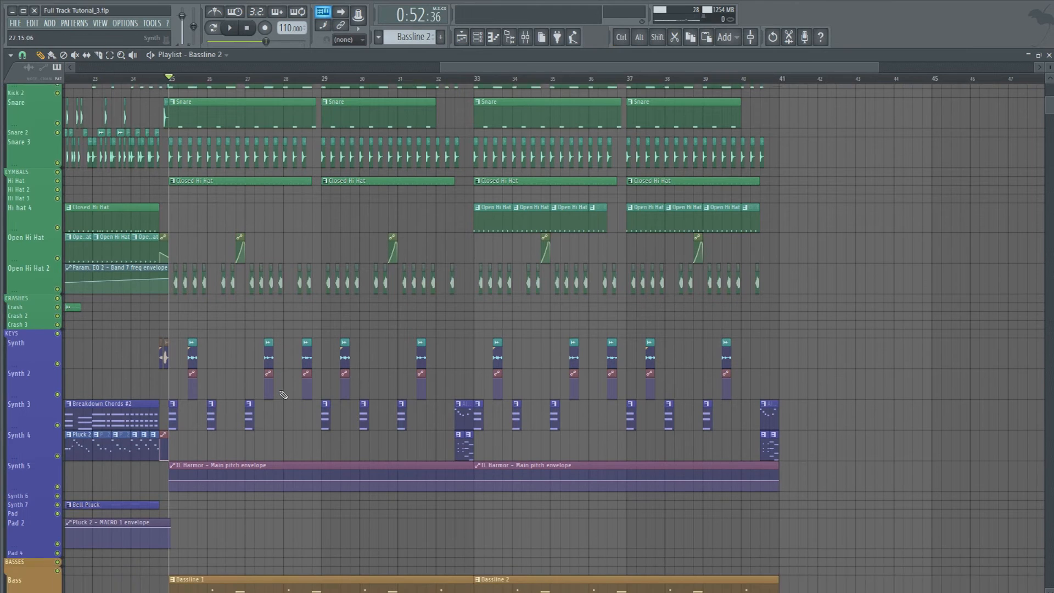
pyautogui.press('space')
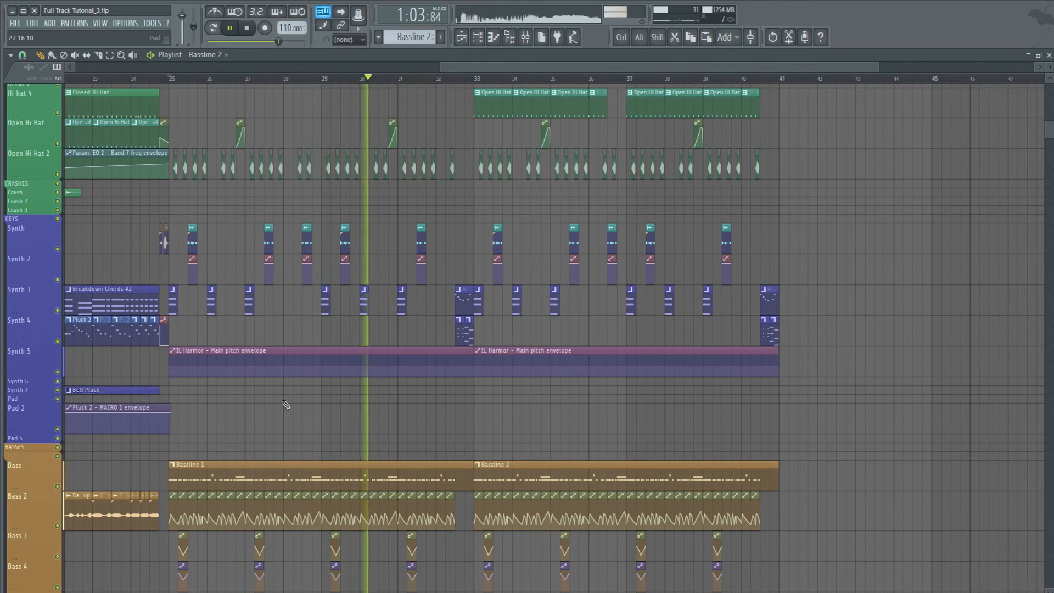
pyautogui.scroll(-1, 228, 82)
pyautogui.press('space')
# Copy the vocal chops between bars 9 and 17 on Vox 1 into bars 25 to 33 and play from bar 25.
pyautogui.scroll(-1, 228, 82)
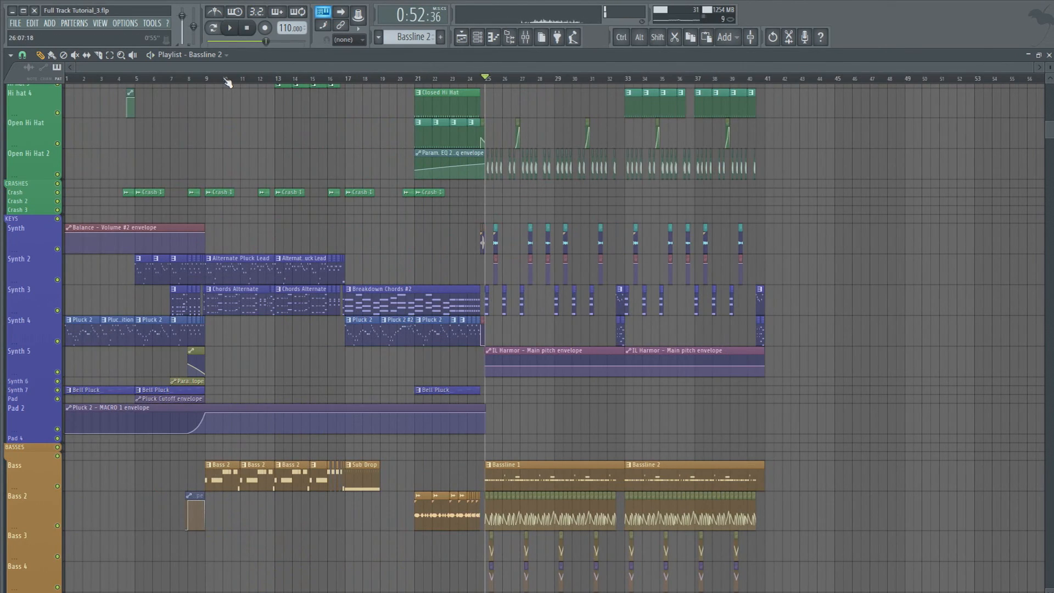
pyautogui.scroll(-12, 131, 324)
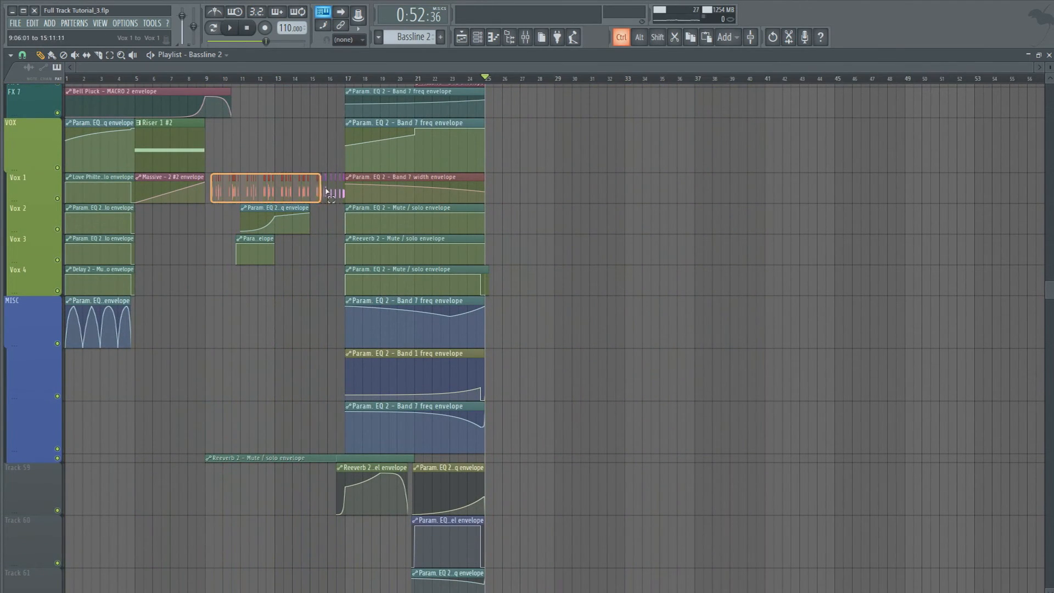
pyautogui.moveTo(345, 192); pyautogui.dragTo(343, 188)
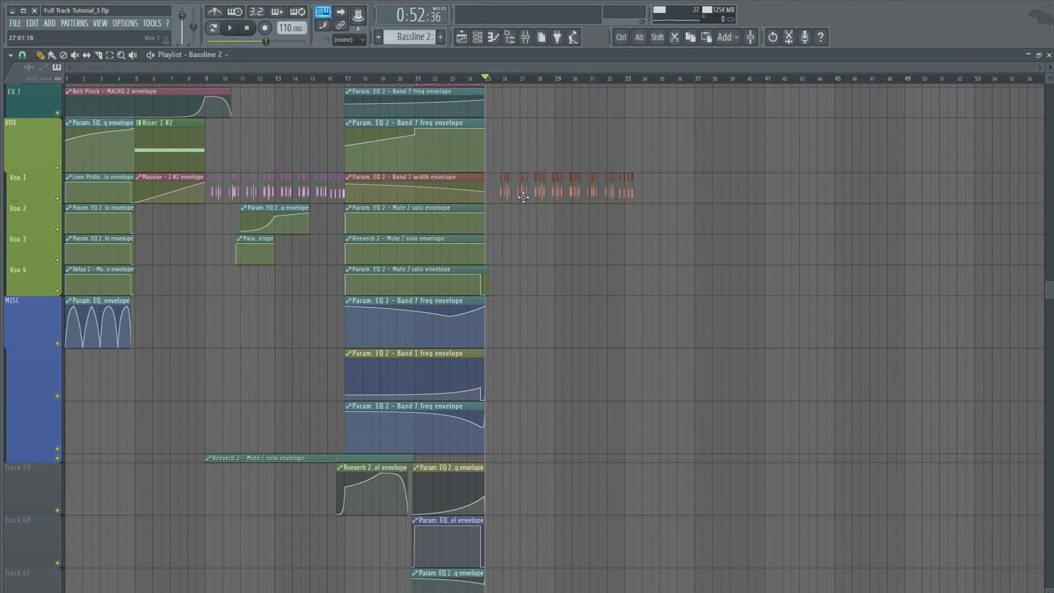
pyautogui.scroll(5, 567, 89)
pyautogui.press('space')
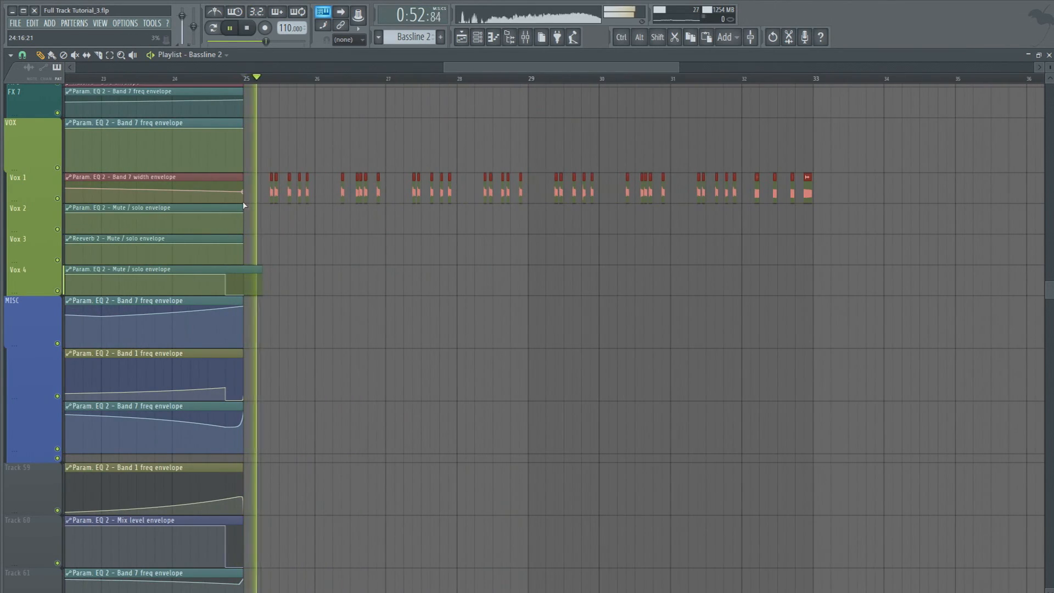
pyautogui.press('space')
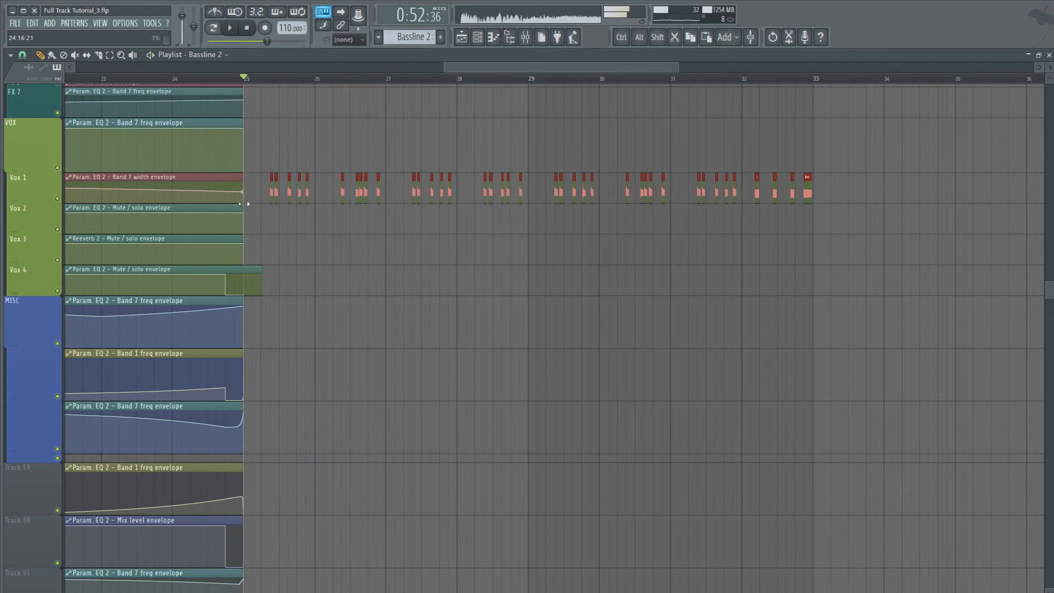
# Play the copied vocal chops from bar 32 and delete all of them except the first two in bar 25.
pyautogui.scroll(2, 243, 205)
pyautogui.scroll(2, 244, 87)
pyautogui.scroll(3, 244, 85)
pyautogui.scroll(-4, 244, 85)
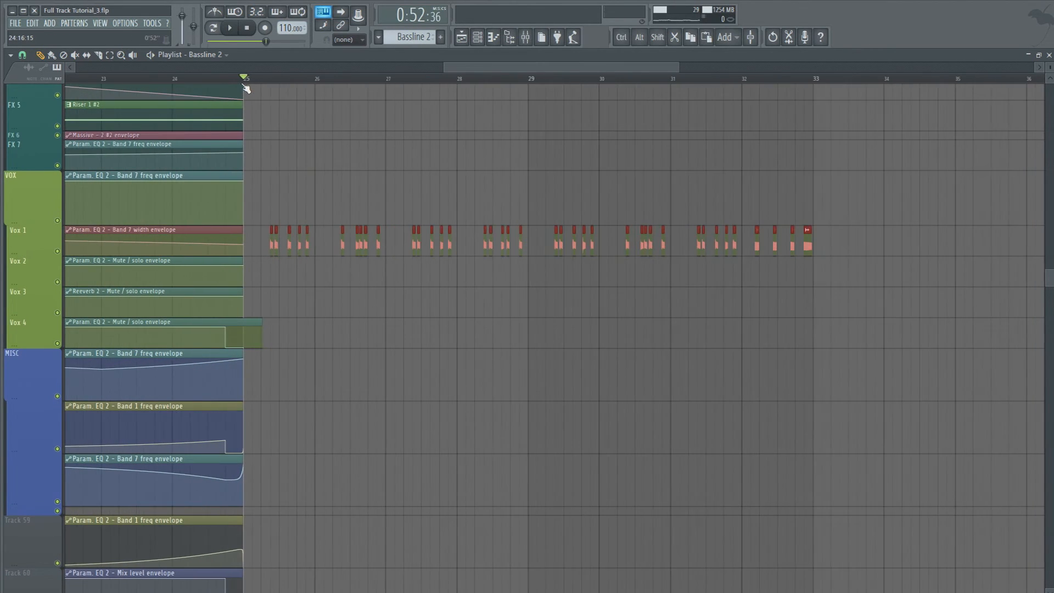
pyautogui.click(747, 81)
pyautogui.press('space')
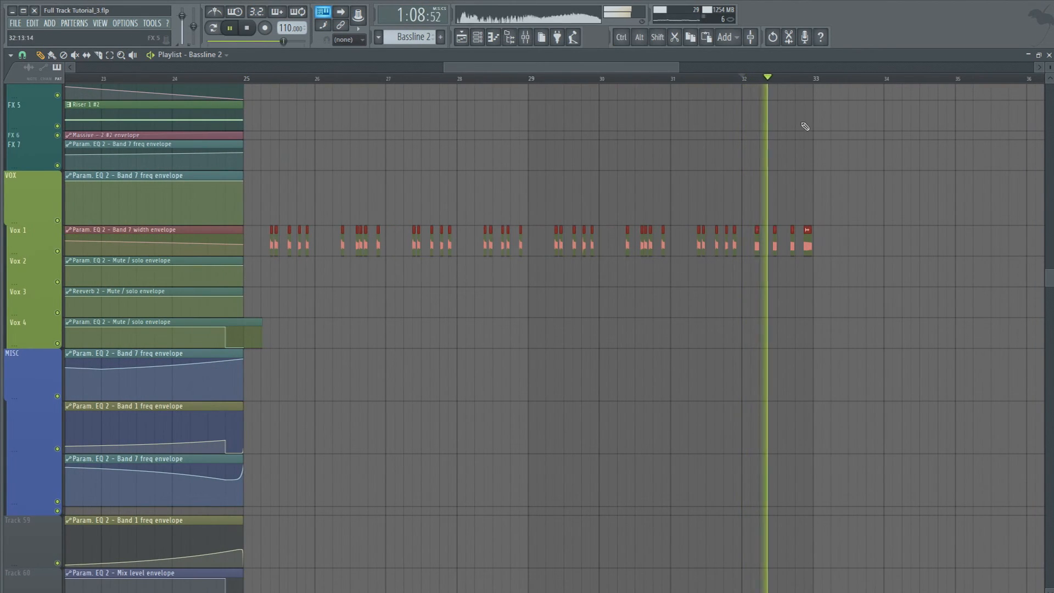
pyautogui.press('space')
pyautogui.moveTo(835, 241); pyautogui.dragTo(282, 243)
pyautogui.press('Delete')
# Spread the two remaining Vocal Chop 1 clips across the first half of bar 25 on Vox 1 and play them.
pyautogui.hscroll(-2, 240, 69)
pyautogui.scroll(3, 240, 77)
pyautogui.click(458, 79)
pyautogui.scroll(2, 539, 274)
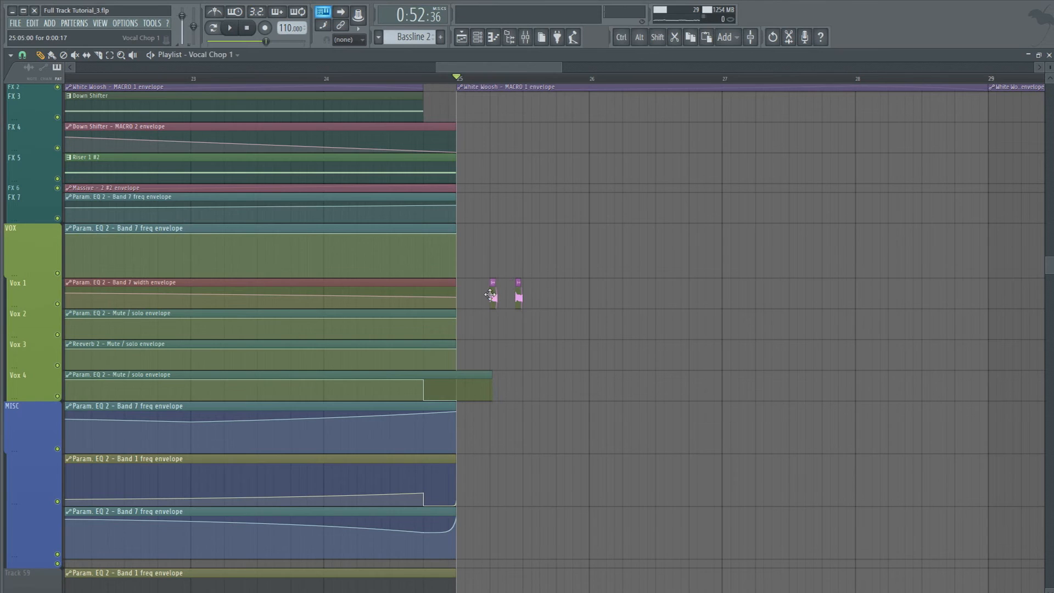
pyautogui.scroll(3, 476, 83)
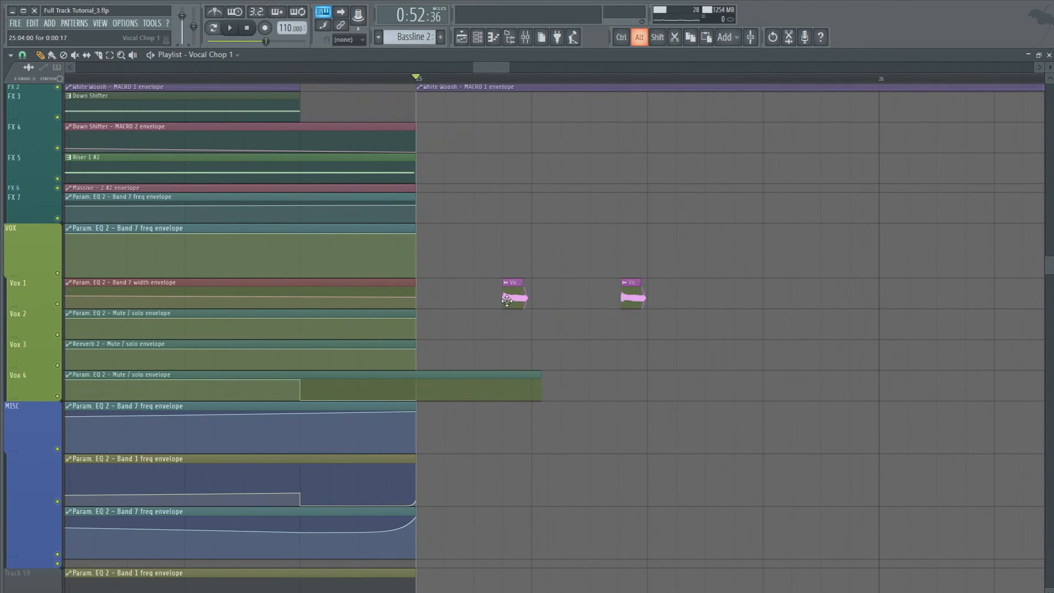
pyautogui.press('space')
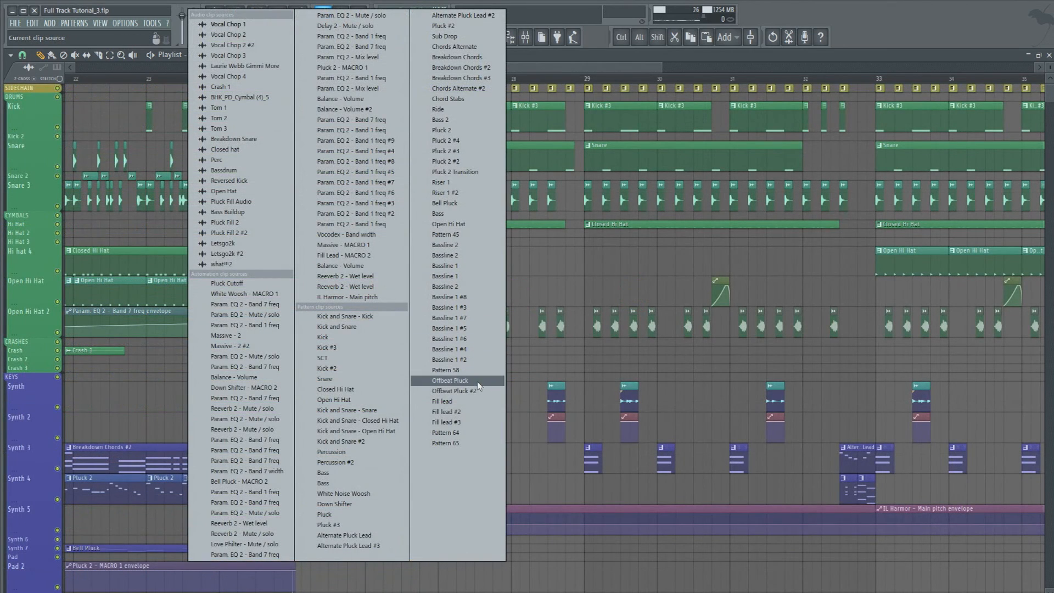
# Place the Offbeat Pluck pattern at bar 25 on Synth 4 and play it with the drop.
pyautogui.click(477, 381)
pyautogui.moveTo(409, 395); pyautogui.dragTo(339, 485)
pyautogui.press('space')
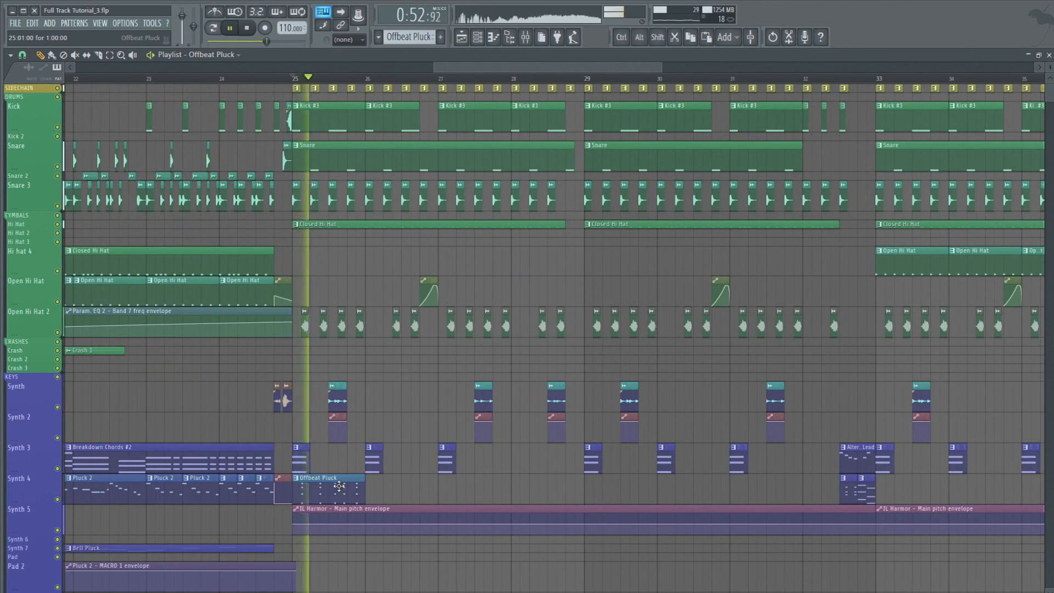
pyautogui.press('space')
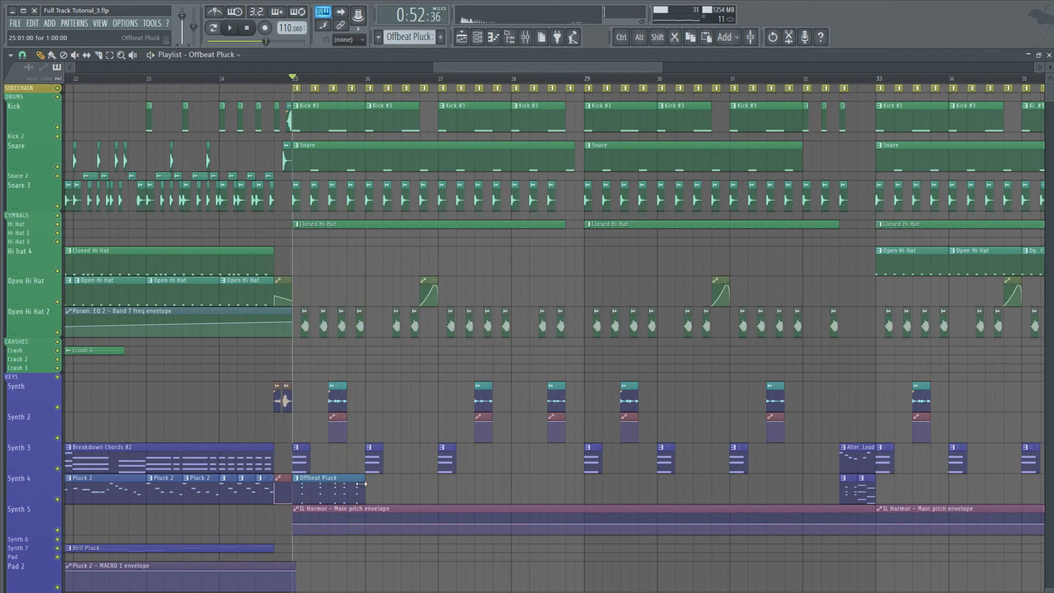
# Split the Offbeat Pluck clip at the middle of bar 25, delete its first half and play the result.
pyautogui.press('space')
pyautogui.moveTo(333, 485)
pyautogui.mouseDown()
pyautogui.moveTo(347, 488)
pyautogui.moveTo(339, 483)
pyautogui.mouseUp()
pyautogui.press('space')
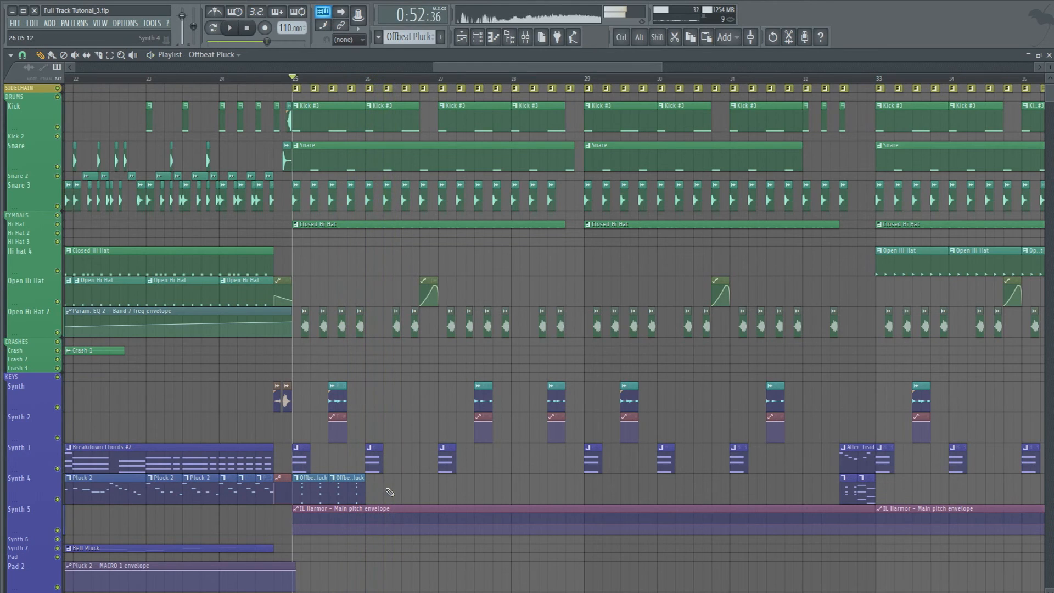
pyautogui.rightClick(318, 490)
pyautogui.press('space')
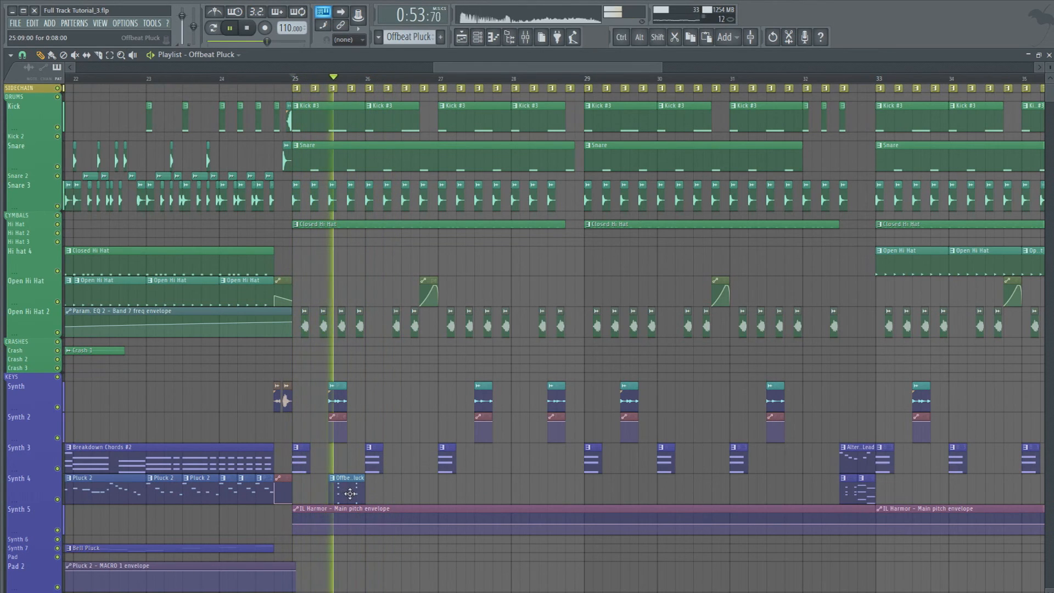
# Place half-bar Offbeat Pluck copies in the second halves of bars 26, 27 and 28 on Synth 4 and trim the last one's end.
pyautogui.click(401, 495)
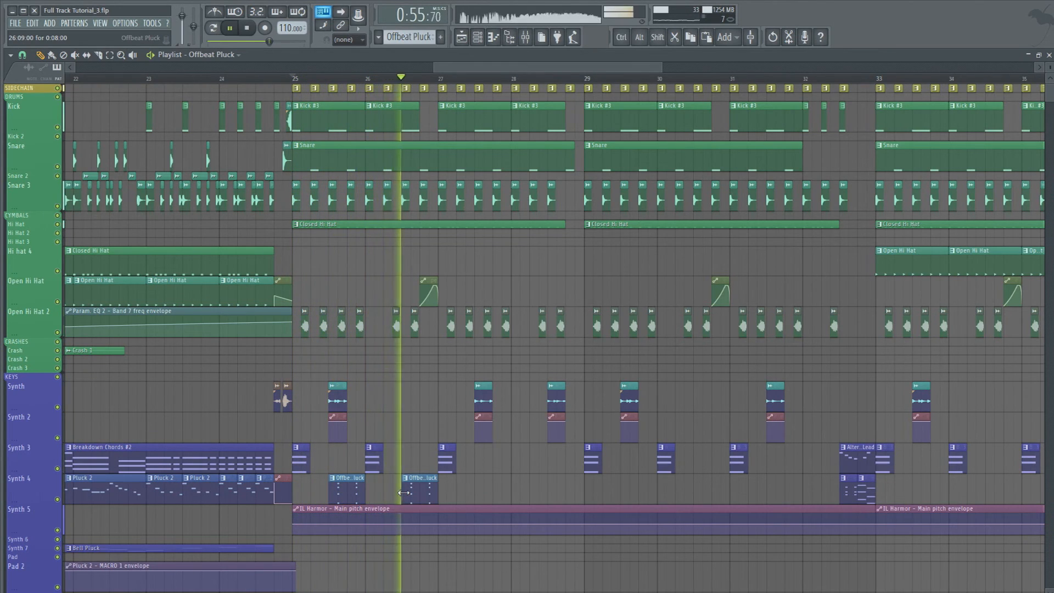
pyautogui.click(481, 494)
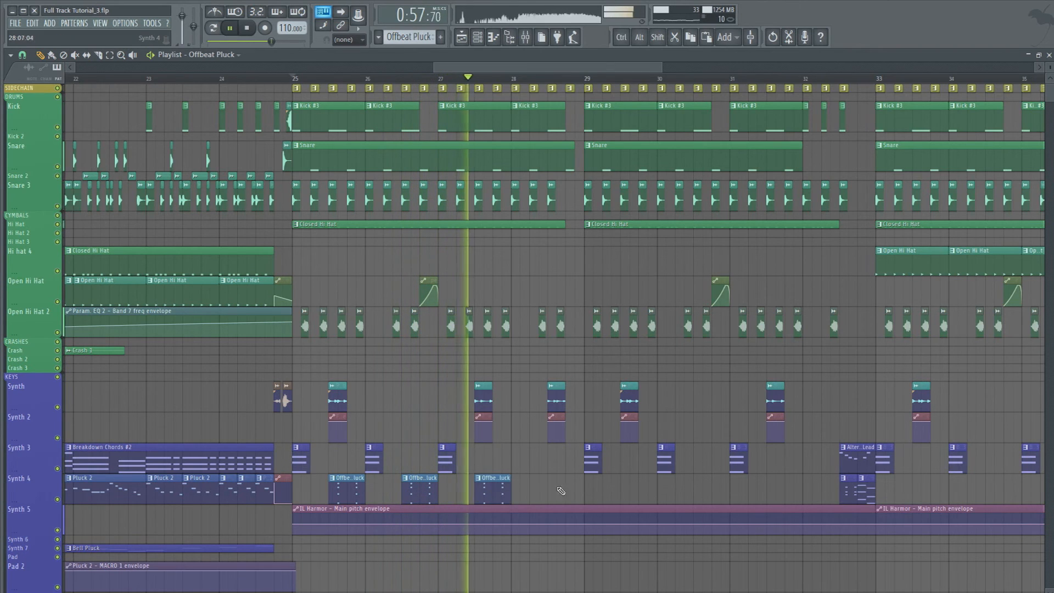
pyautogui.click(579, 489)
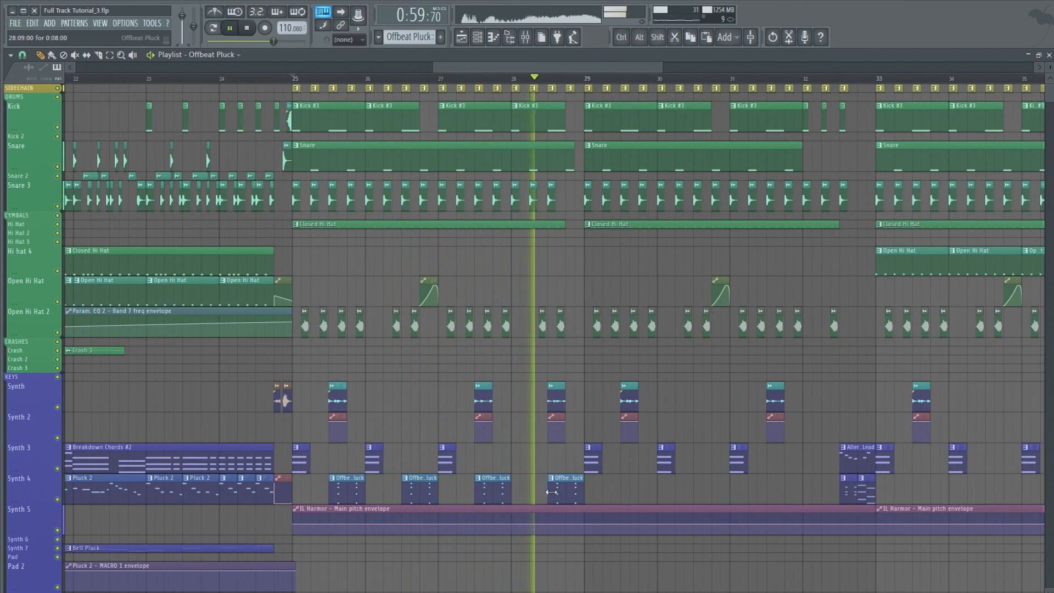
pyautogui.moveTo(583, 491); pyautogui.dragTo(574, 491)
pyautogui.press('space')
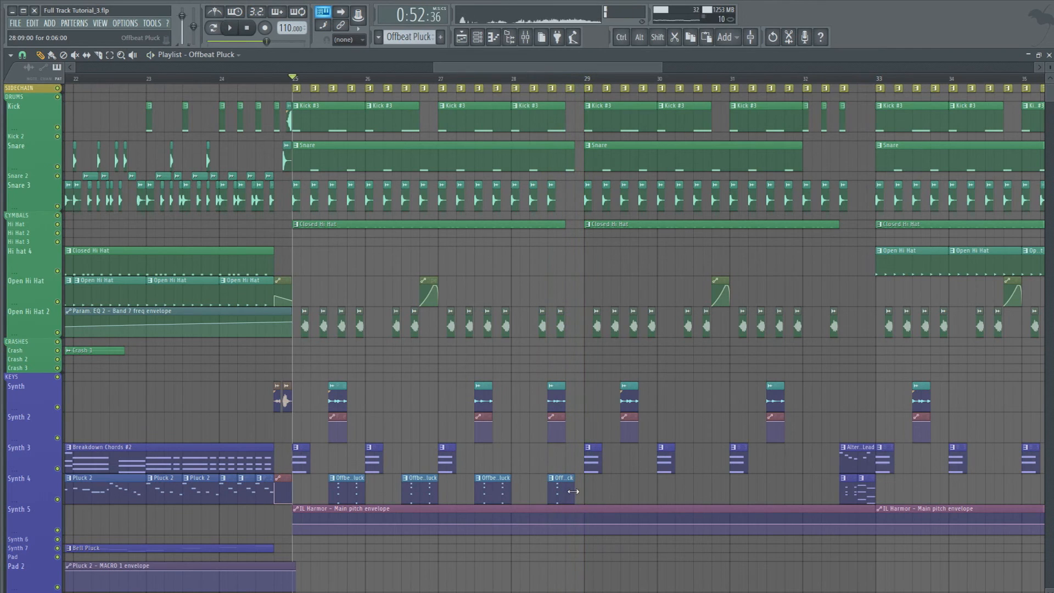
# Shorten the bar 28 Offbeat Pluck clip to four steps and place a Breakdown Chords #3 clip right after it on Synth 3.
pyautogui.click(569, 81)
pyautogui.scroll(5, 571, 82)
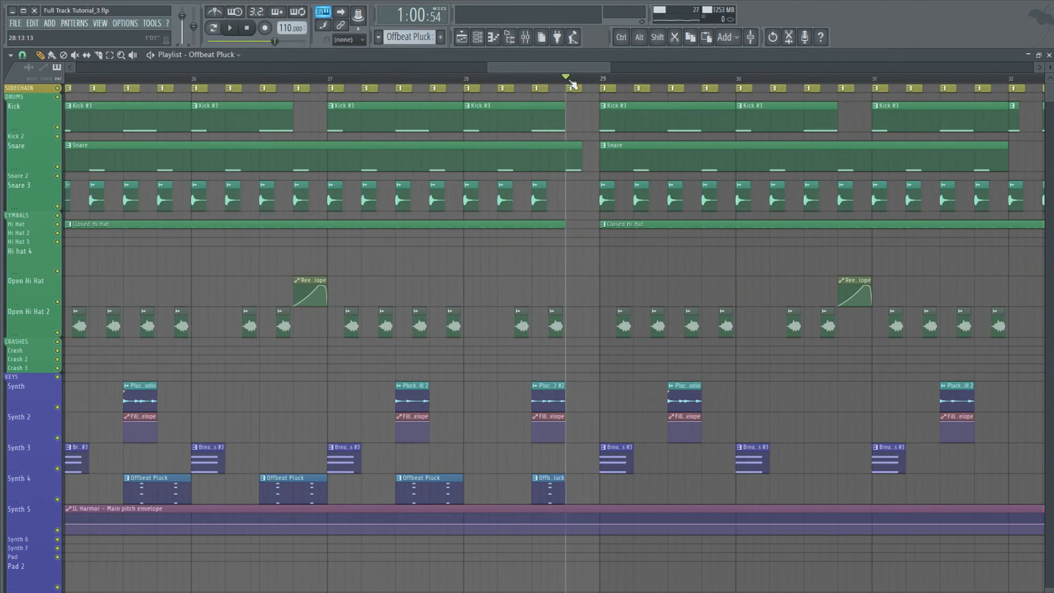
pyautogui.scroll(-10, 572, 454)
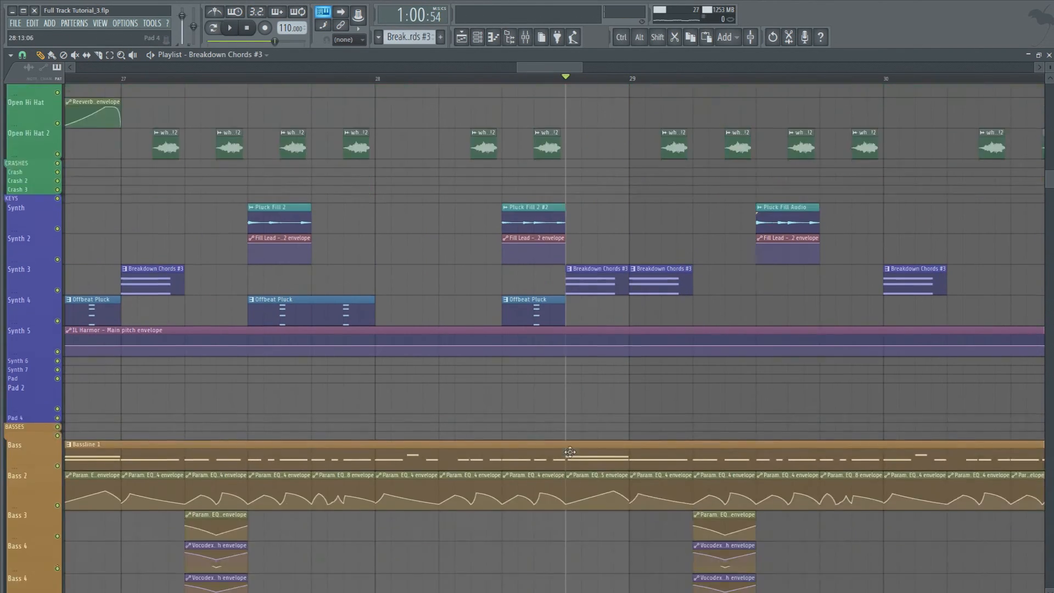
# Check the Bassline 1 notes in the piano roll while playing from the end of bar 28, and return to the playlist.
pyautogui.doubleClick(589, 264)
pyautogui.press('space')
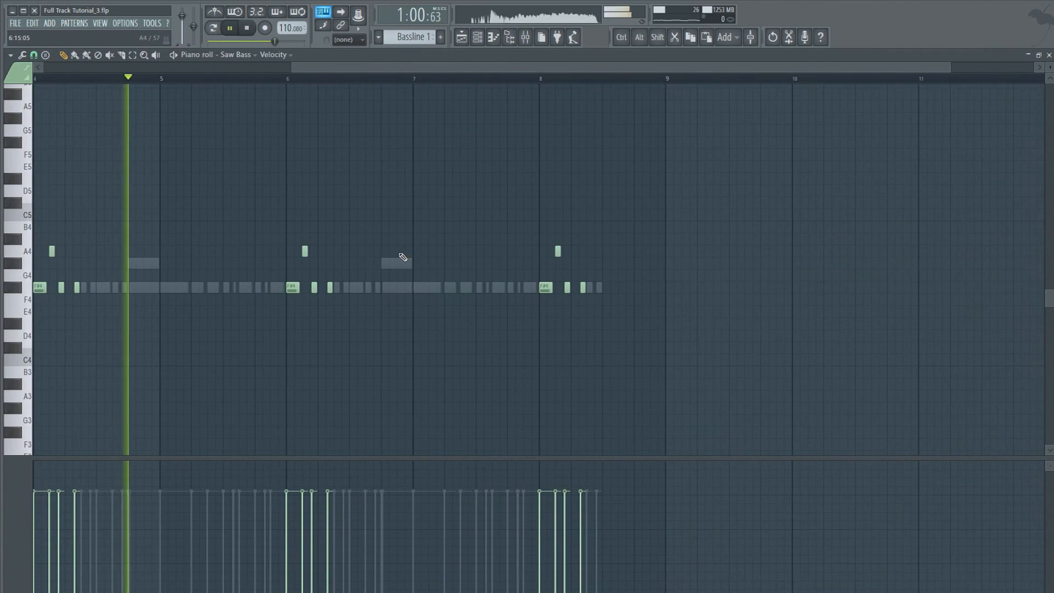
pyautogui.press('space')
pyautogui.click(468, 42)
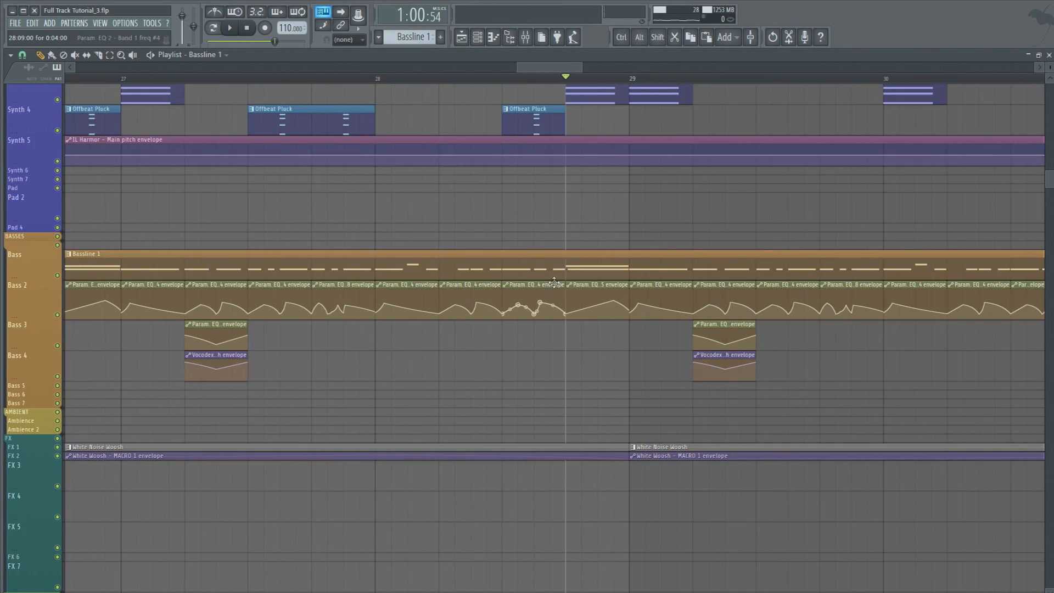
# Make the Breakdown Chords #3 clip at the end of bar 28 unique and lower its top note to G#5.
pyautogui.scroll(8, 568, 279)
pyautogui.click(567, 189)
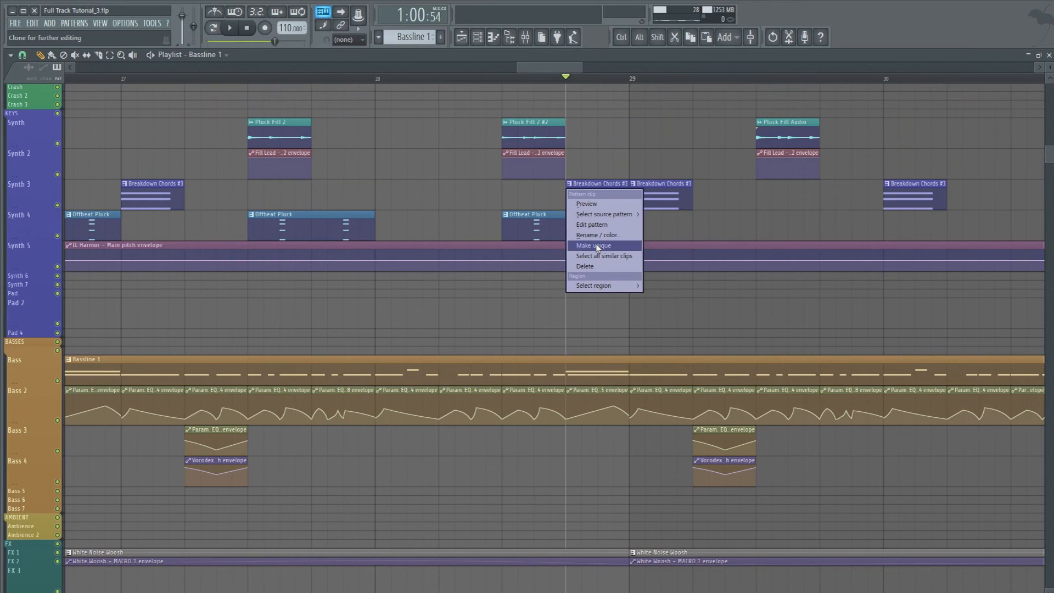
pyautogui.click(594, 196)
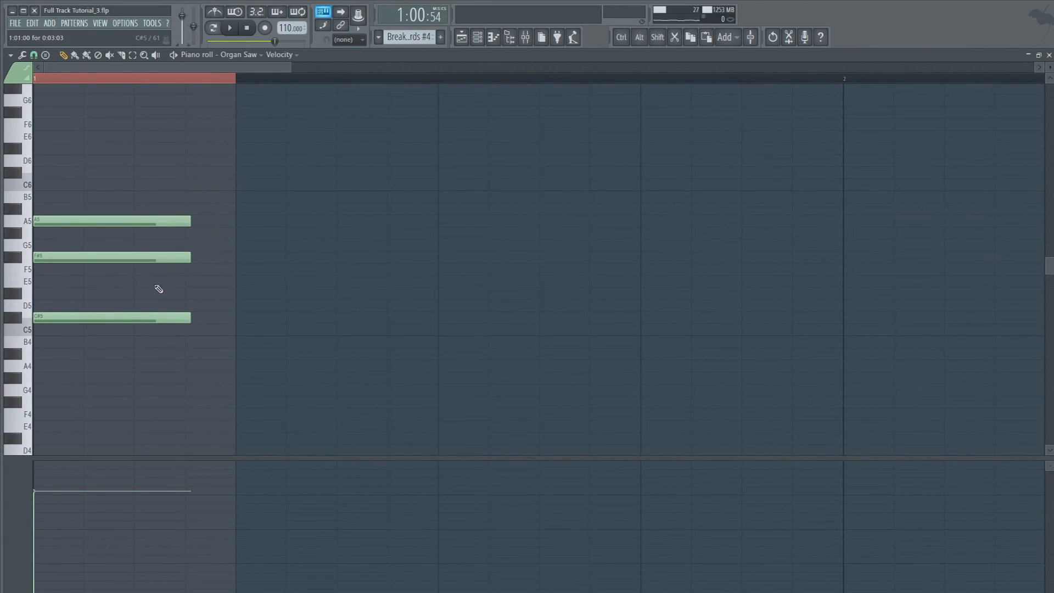
pyautogui.moveTo(48, 225); pyautogui.dragTo(49, 237)
pyautogui.moveTo(50, 317)
pyautogui.mouseDown()
pyautogui.moveTo(47, 166)
pyautogui.moveTo(34, 314)
pyautogui.mouseUp()
pyautogui.press('space')
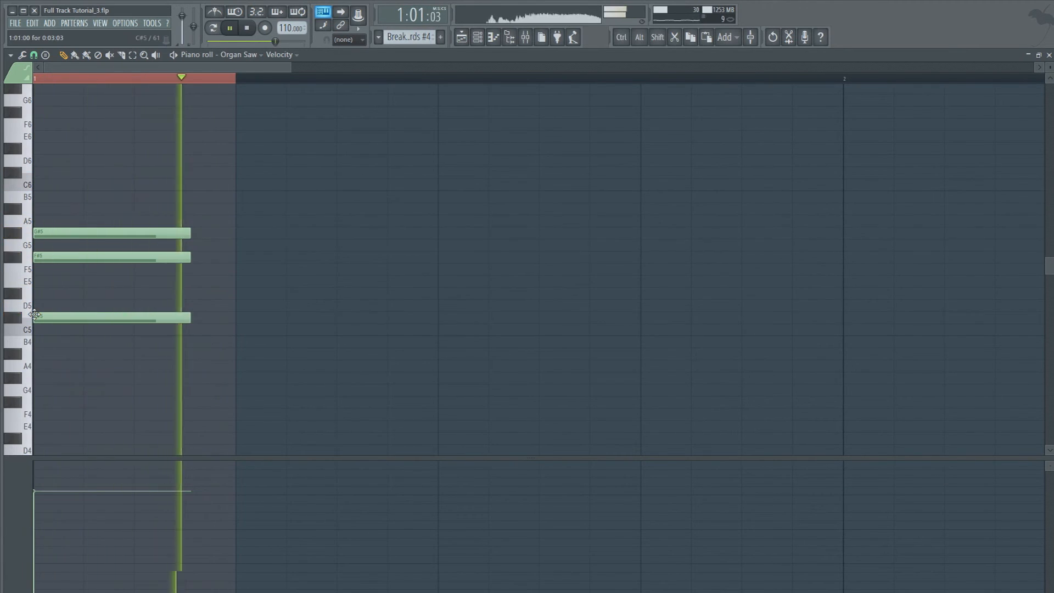
# Return to the playlist, stopping playback, and save the project.
pyautogui.click(462, 37)
pyautogui.press('space')
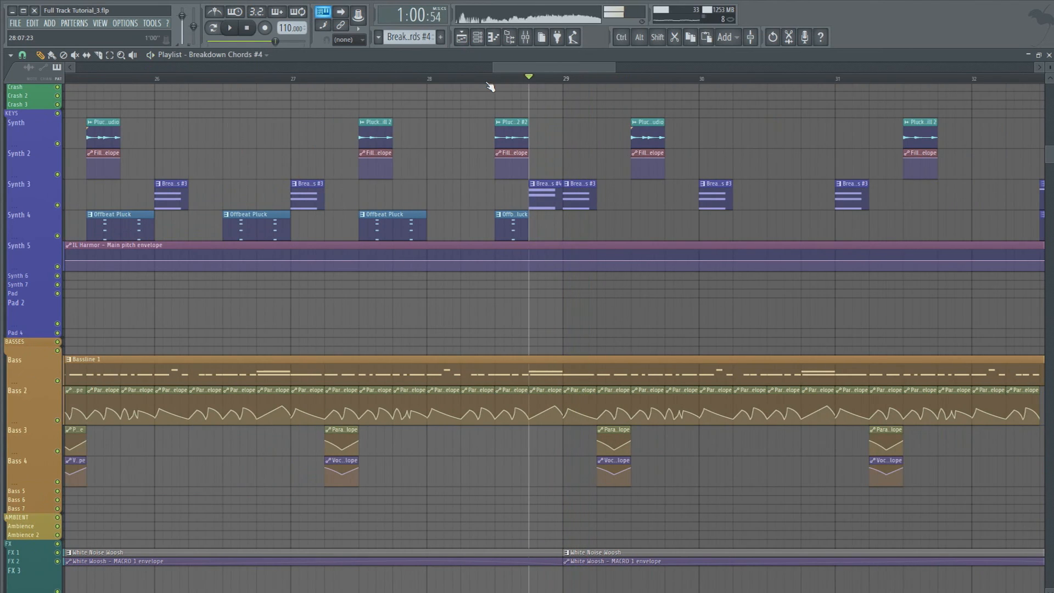
pyautogui.hotkey('ctrl', 's')
# Place copies of Breakdown Chords #4 in the last quarter of bars 26 and 30 on Synth 3 and set playback to bar 25.
pyautogui.scroll(-2, 491, 87)
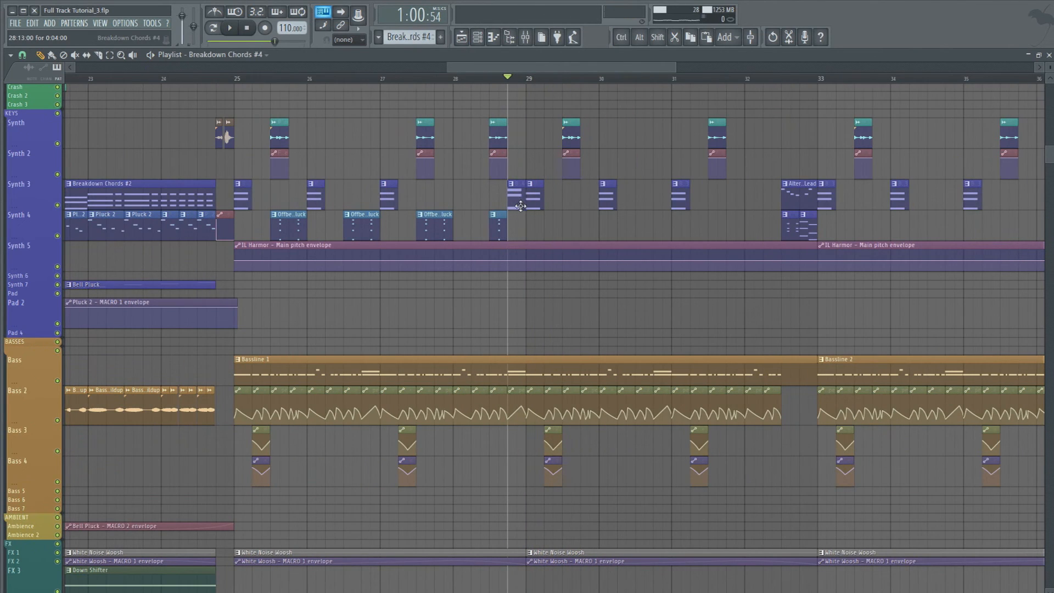
pyautogui.press('space')
pyautogui.press('space')
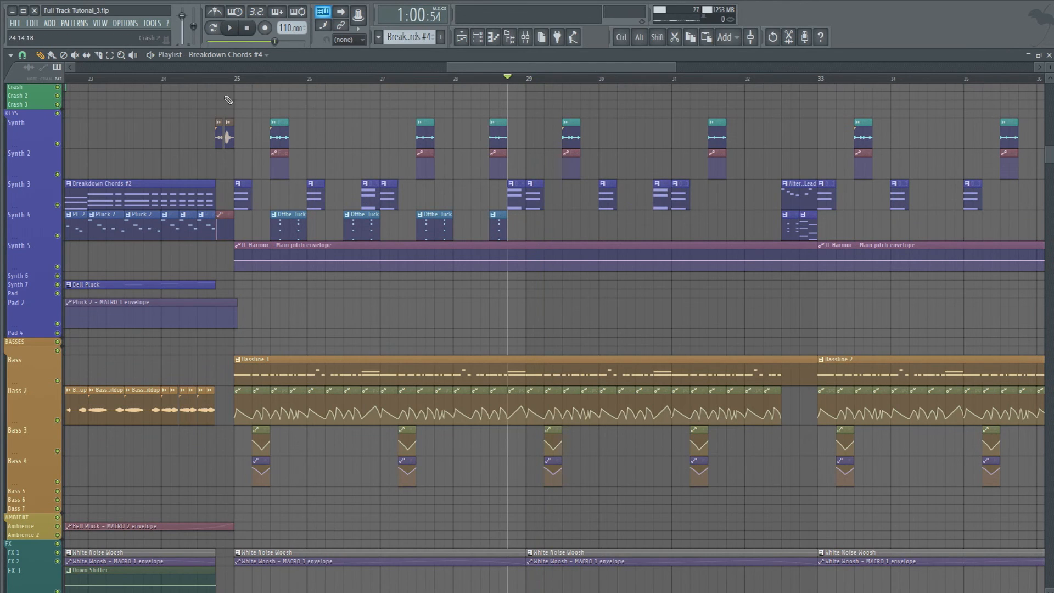
pyautogui.click(233, 76)
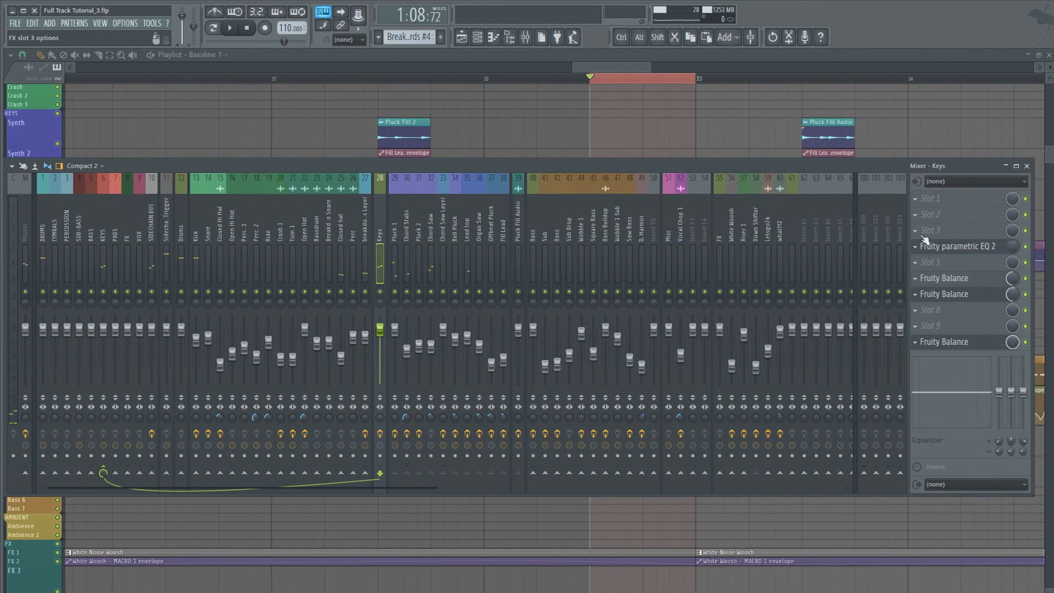
# Add Fruity Parametric EQ 2 with the 20Hz + 18kHz cut preset to slot 3 of the Keys track and create a band 1 frequency automation clip.
pyautogui.click(926, 238)
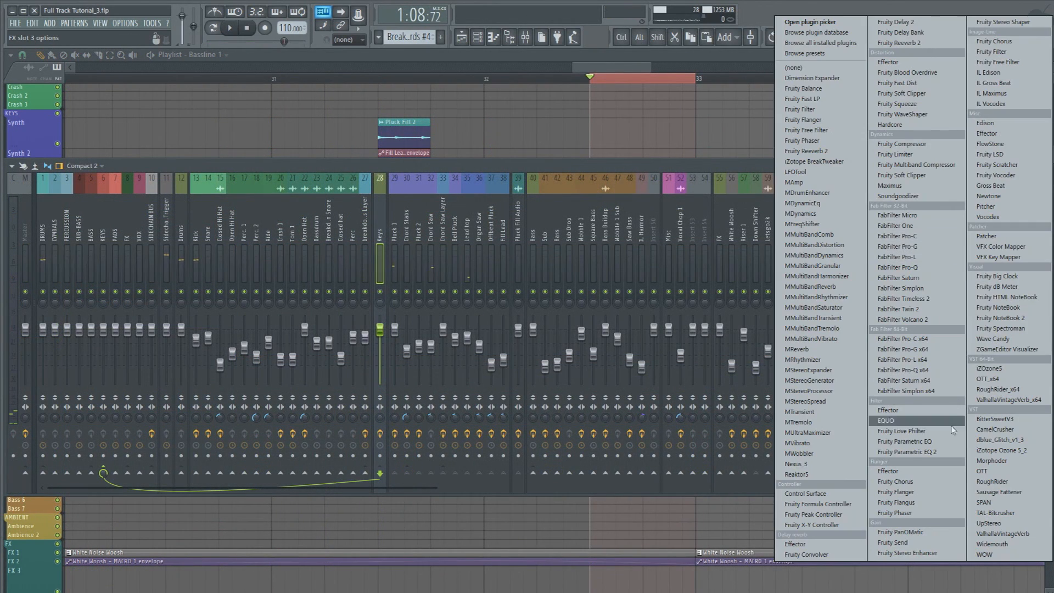
pyautogui.click(941, 452)
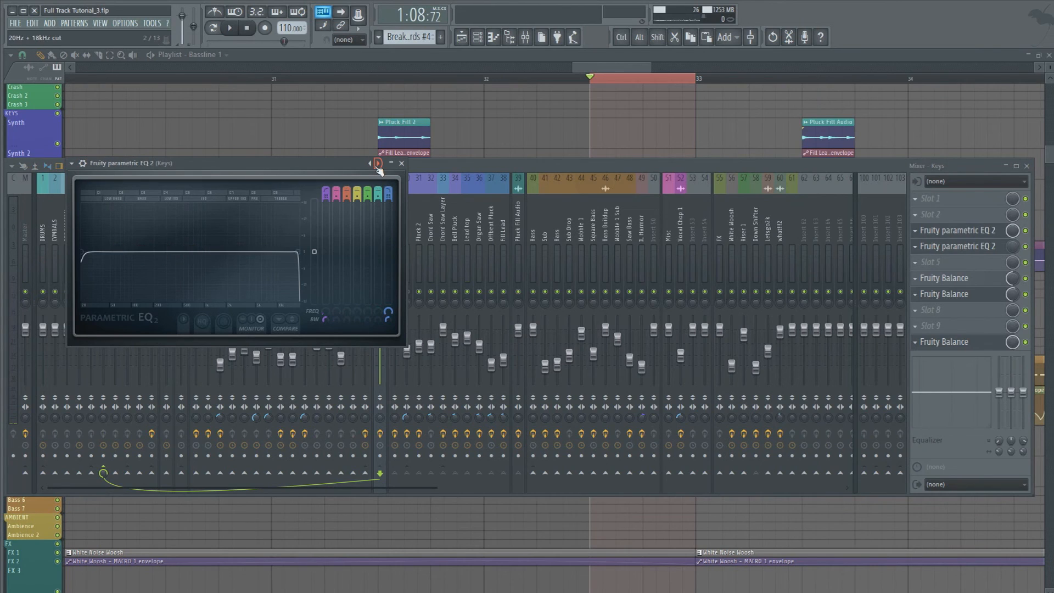
pyautogui.rightClick(388, 317)
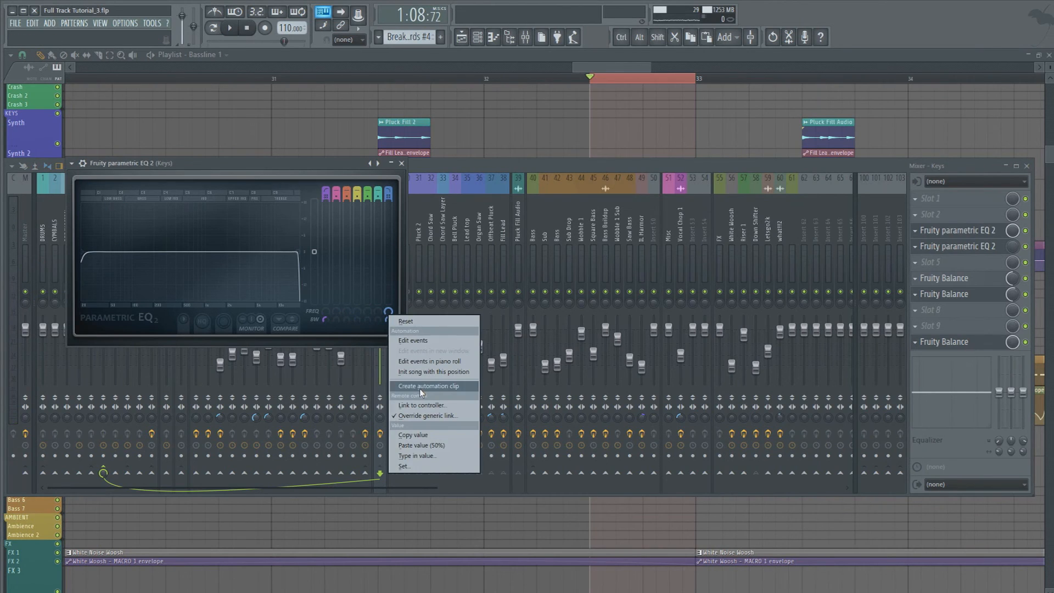
pyautogui.click(325, 313)
pyautogui.rightClick(324, 312)
pyautogui.click(359, 381)
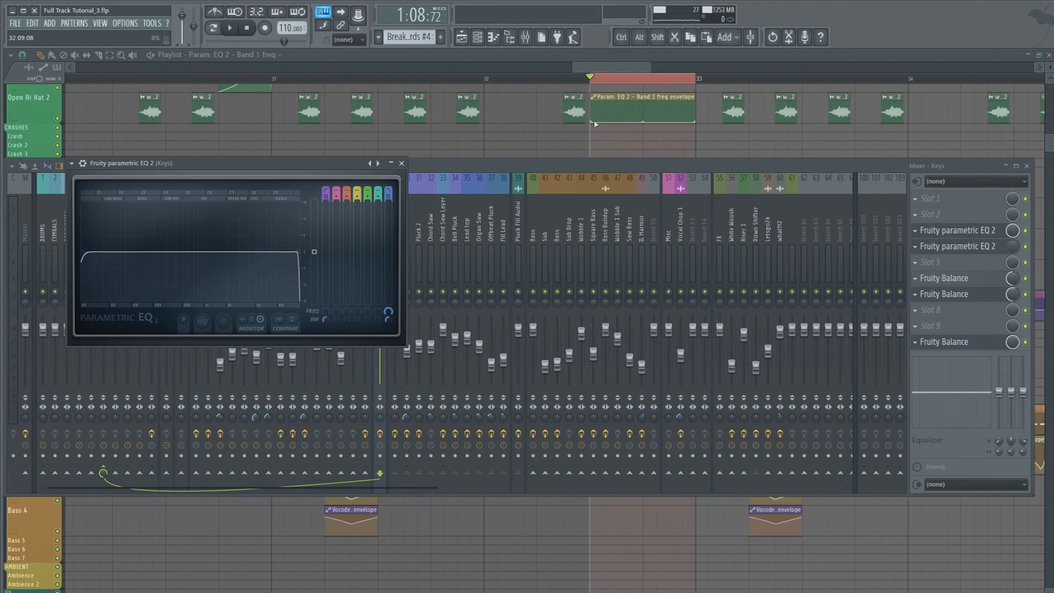
# Shape the band 1 frequency envelope into a falling curve across the second half of bar 32 and audition it.
pyautogui.moveTo(592, 117); pyautogui.dragTo(594, 111)
pyautogui.moveTo(642, 116); pyautogui.dragTo(642, 113)
pyautogui.press('space')
pyautogui.press('space')
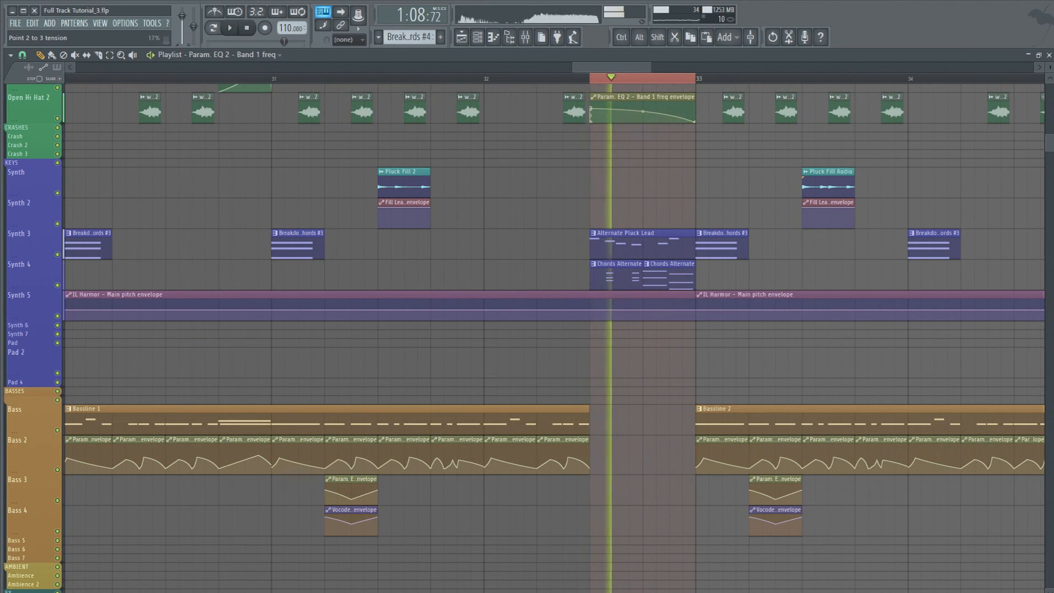
# Create an automation clip for the new Keys EQ's mix level and place it on Pad 2 in the second half of bar 32.
pyautogui.press('F9')
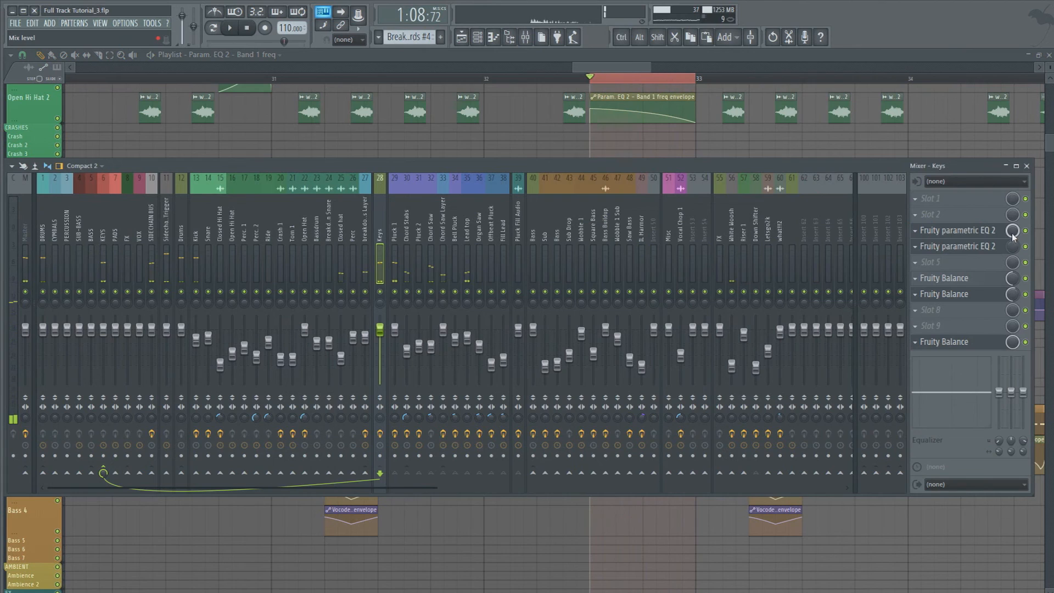
pyautogui.rightClick(1012, 232)
pyautogui.click(1004, 303)
pyautogui.press('F9')
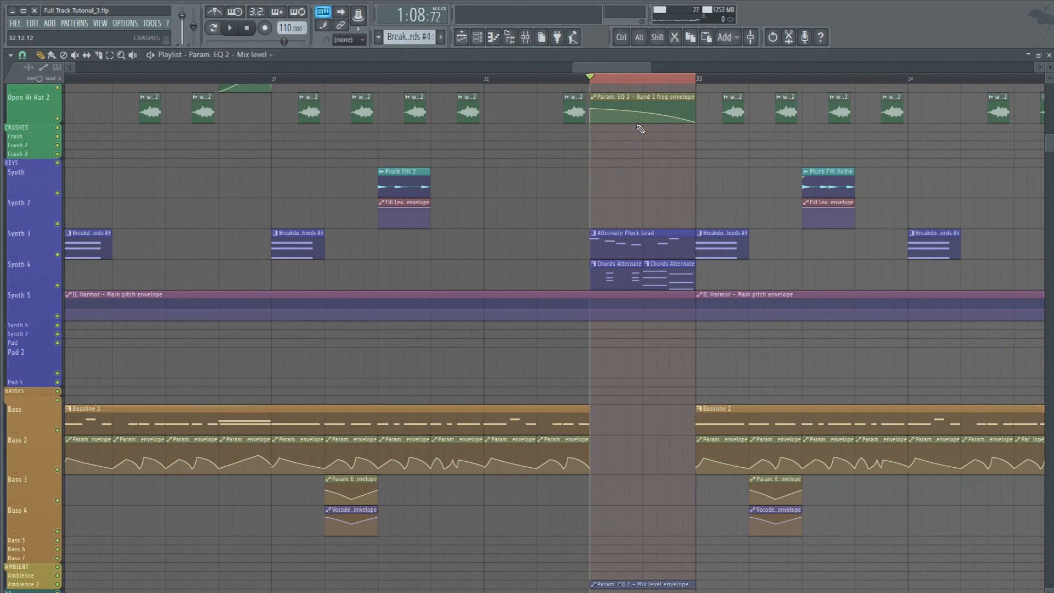
pyautogui.scroll(-2, 661, 362)
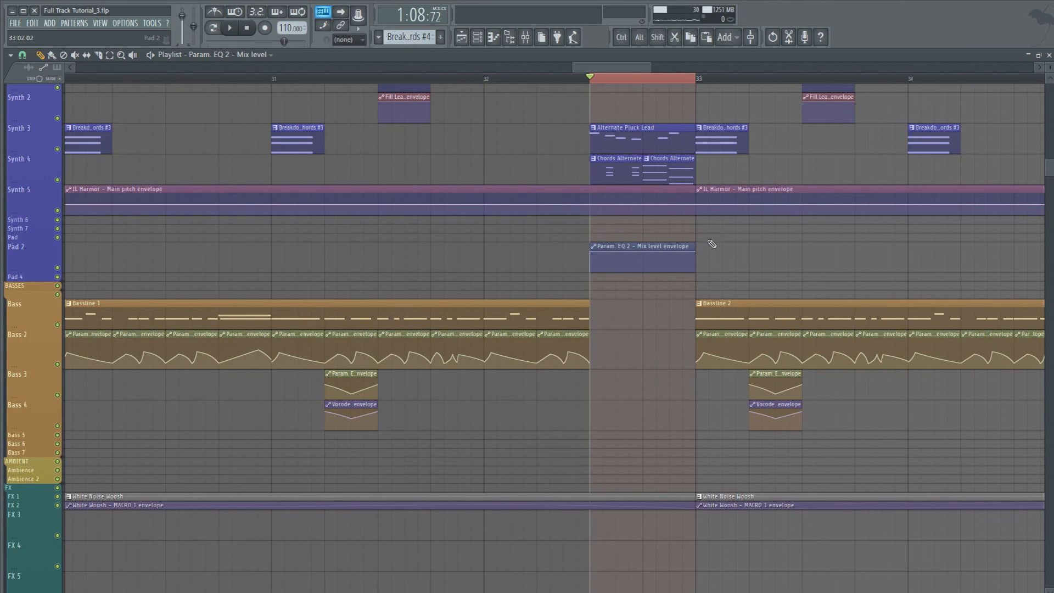
# Clear the time selection and listen to the drop from bar 25, then again from bar 29, to check the arrangement.
pyautogui.scroll(-5, 634, 79)
pyautogui.keyDown('ctrl'); pyautogui.click(332, 80); pyautogui.keyUp('ctrl')
pyautogui.press('space')
pyautogui.press('space')
pyautogui.click(491, 80)
pyautogui.press('space')
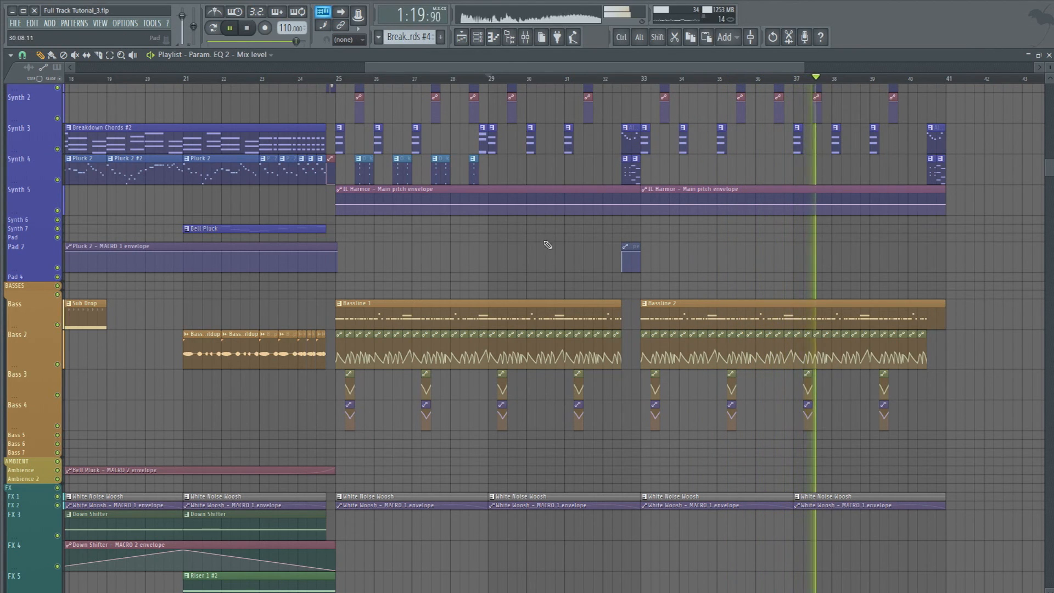
pyautogui.press('space')
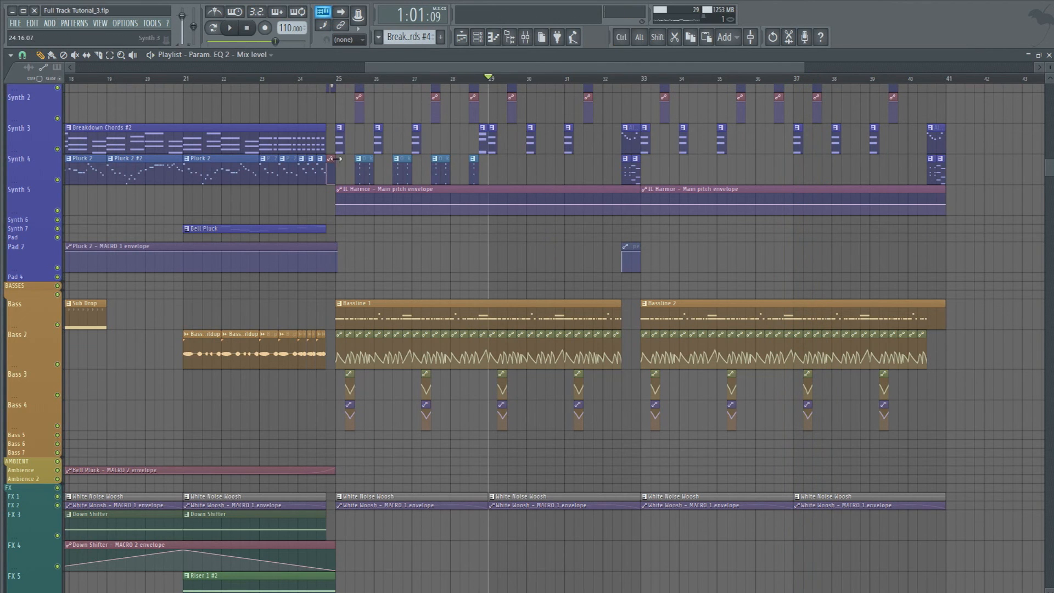
# Delete the offbeat pluck clips on Synth 4 between bars 25 and 29 and play the drop from bar 25.
pyautogui.moveTo(362, 169); pyautogui.dragTo(509, 168)
pyautogui.press('Delete')
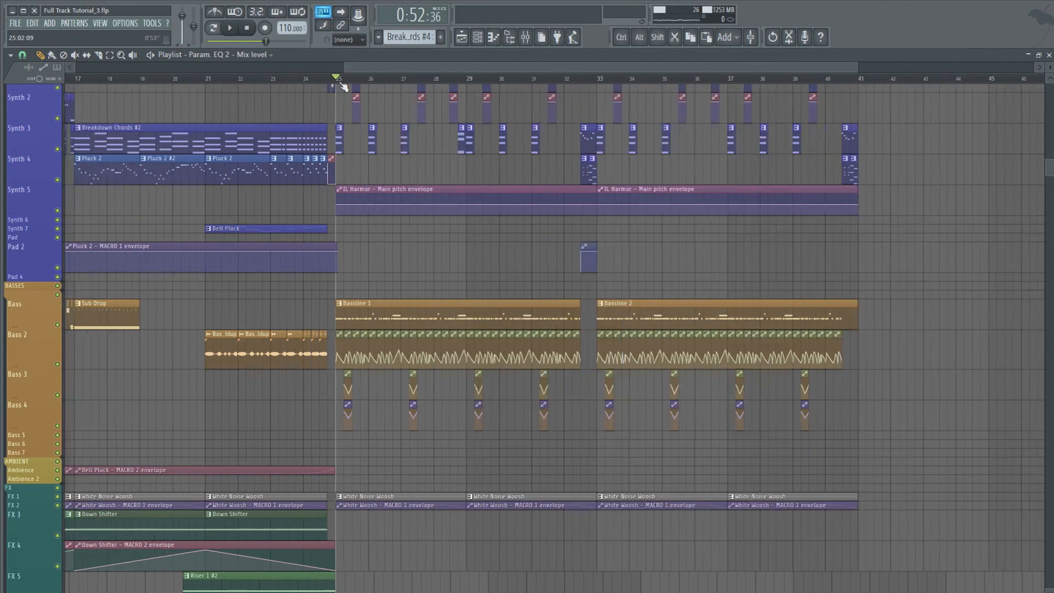
pyautogui.scroll(-3, 343, 87)
pyautogui.scroll(5, 649, 222)
pyautogui.press('space')
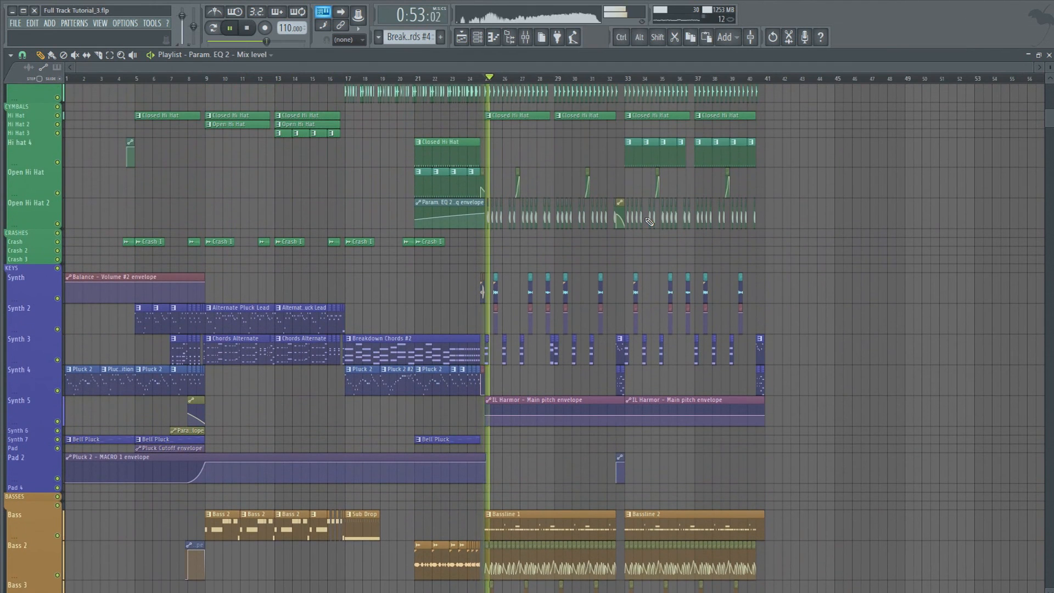